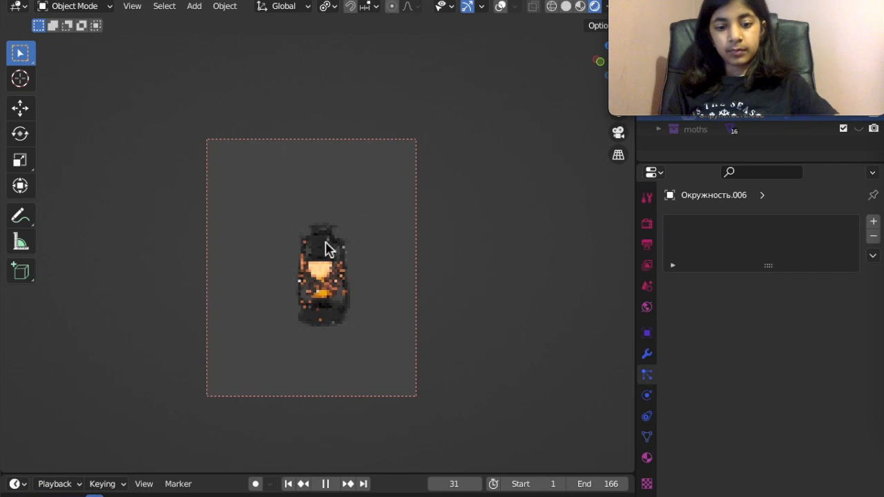
Step: Stop the animation playback and start a new General file without saving the changes to moths.blend
{"action": "key", "text": "g"}
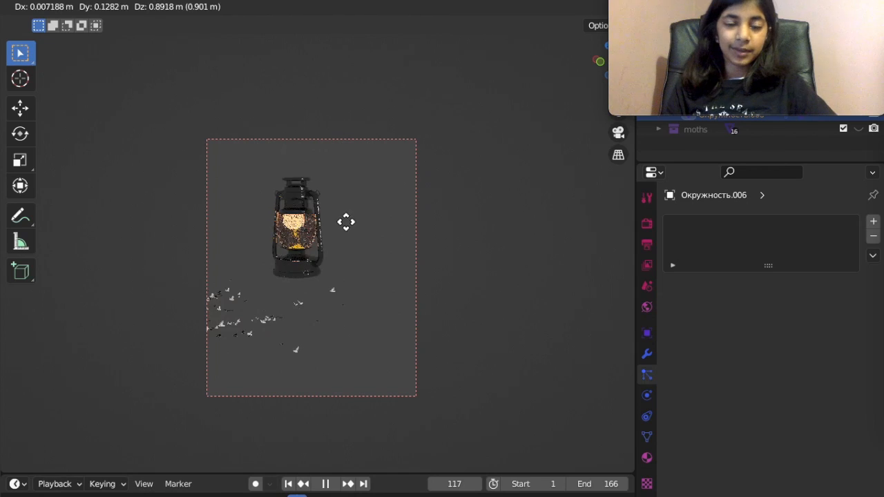
{"action": "right_click", "coordinate": [371, 275]}
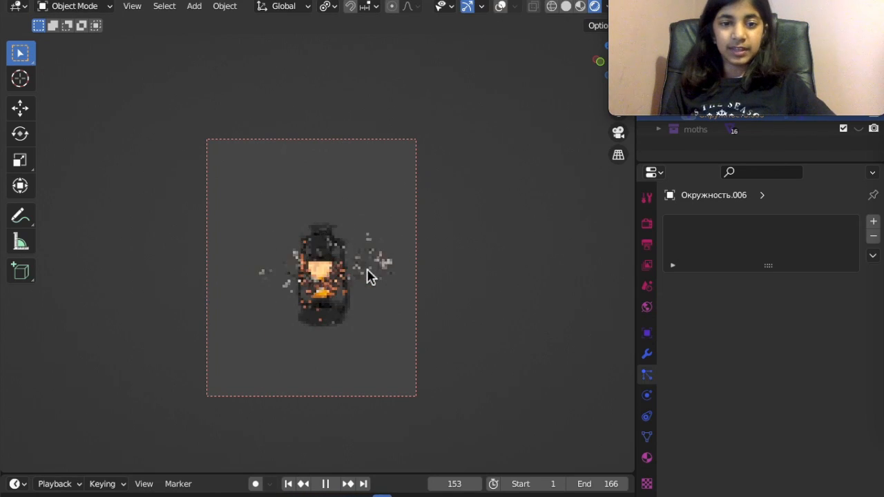
{"action": "key", "text": "space"}
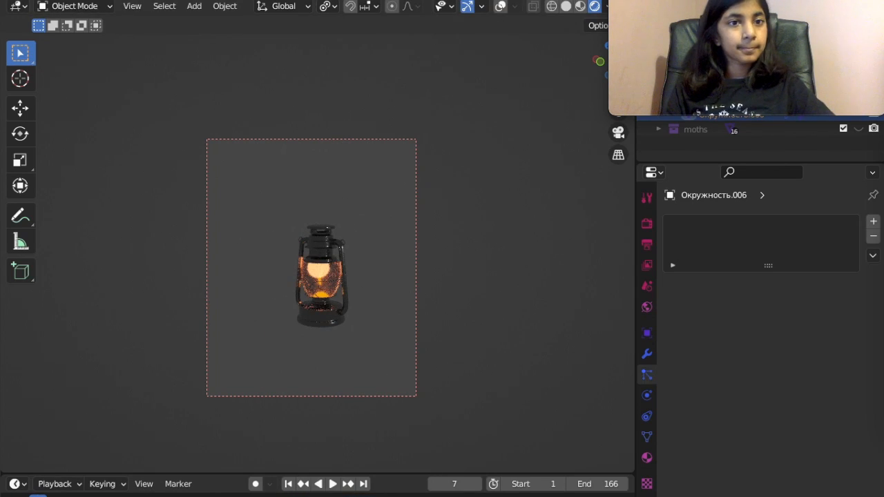
{"action": "left_click", "coordinate": [37, 1]}
{"action": "mouse_move", "coordinate": [52, 4]}
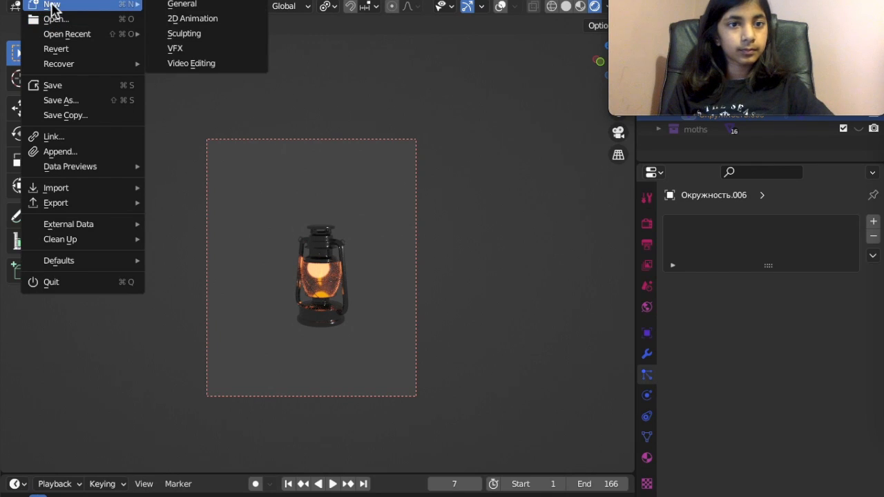
{"action": "left_click", "coordinate": [175, 5]}
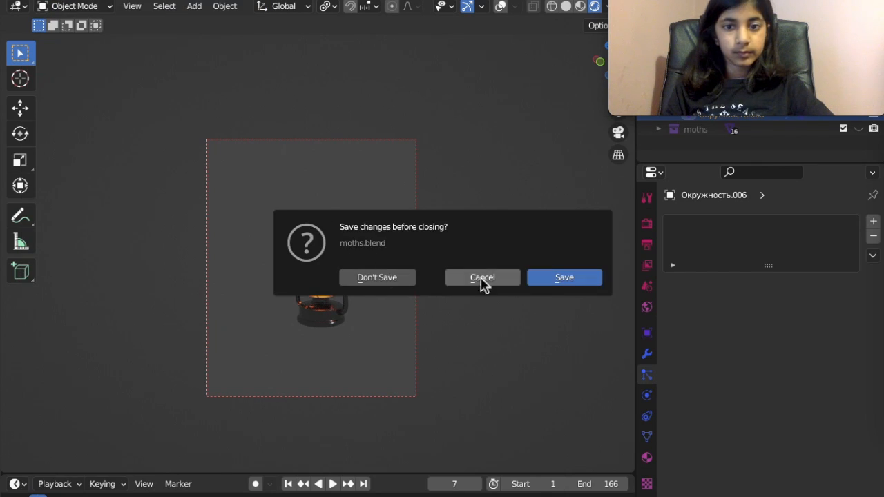
{"action": "left_click", "coordinate": [399, 280]}
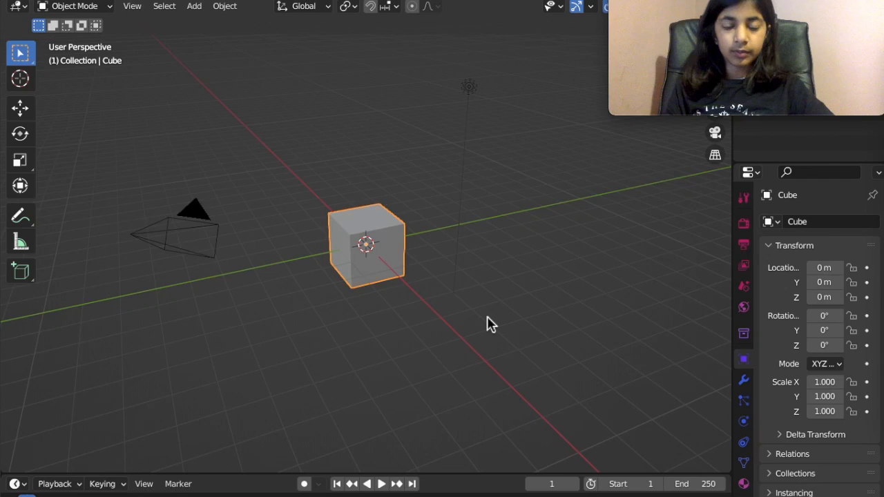
Step: Add the moth photo "How-to-get-ri...46816 (1).jpg" from the Downloads folder as a reference image
{"action": "scroll", "coordinate": [487, 325], "scroll_direction": "up", "scroll_amount": 10}
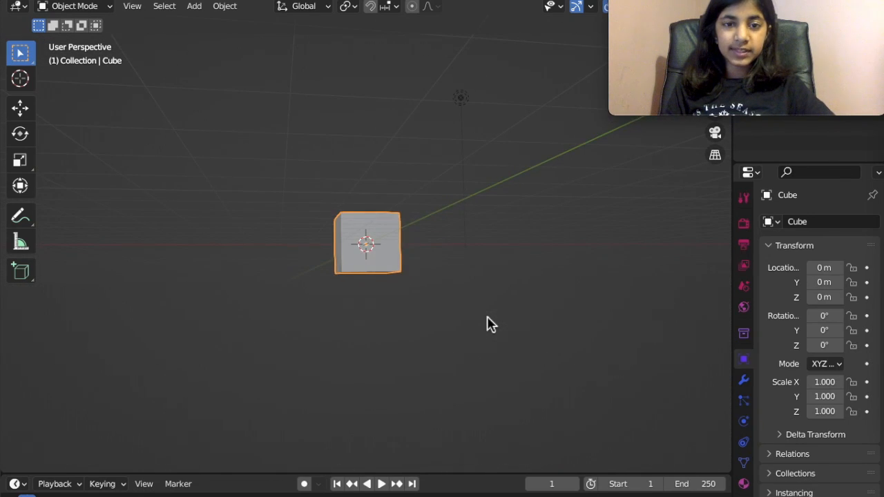
{"action": "key", "text": "shift+a"}
{"action": "mouse_move", "coordinate": [477, 118]}
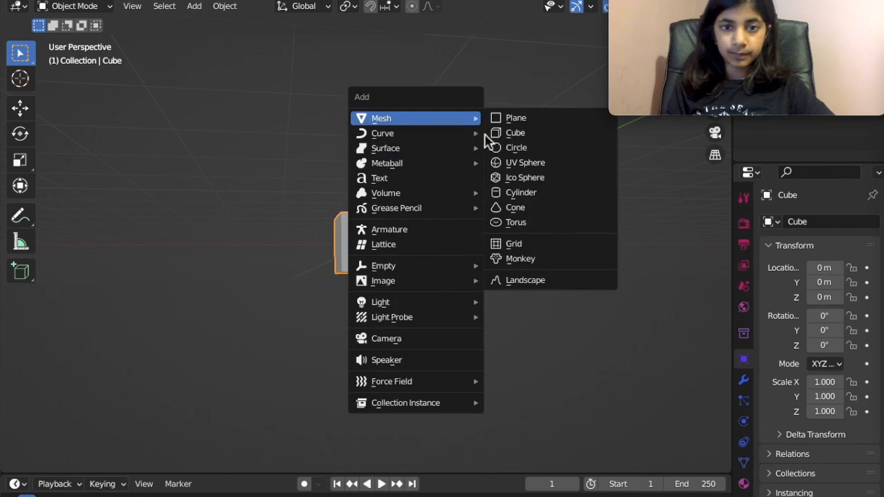
{"action": "mouse_move", "coordinate": [394, 287]}
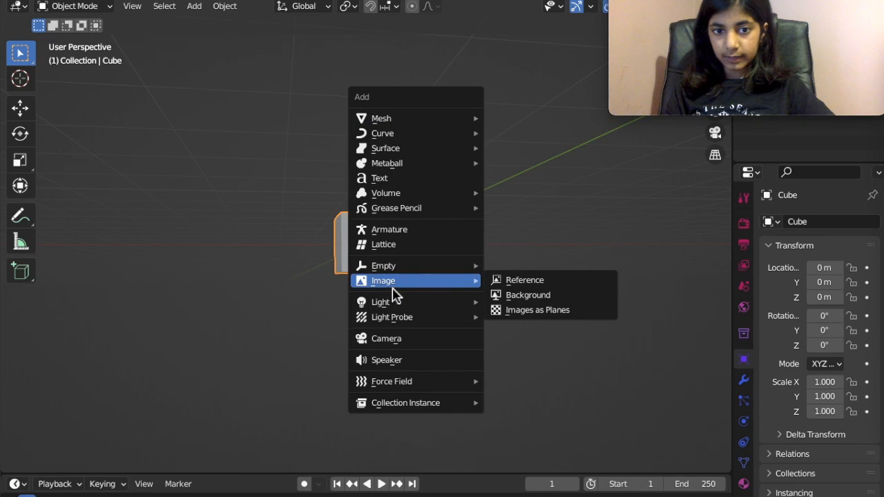
{"action": "left_click", "coordinate": [523, 283]}
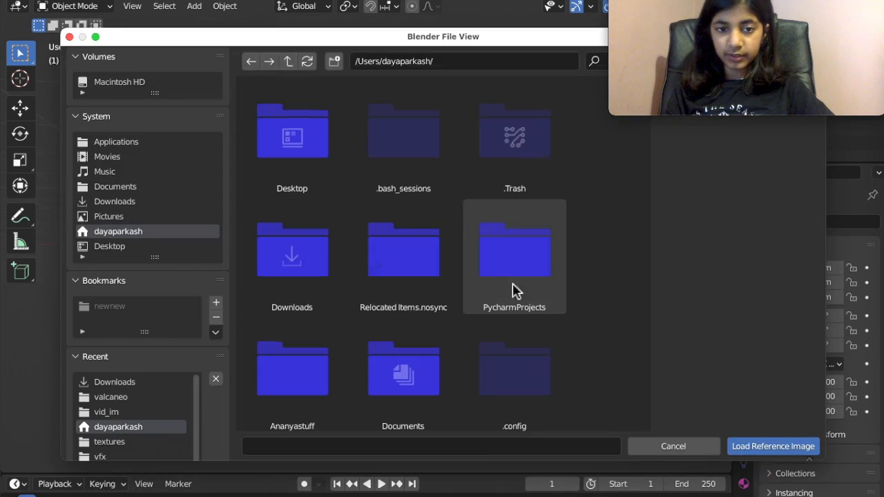
{"action": "left_click", "coordinate": [118, 202]}
{"action": "scroll", "coordinate": [331, 349], "scroll_direction": "down", "scroll_amount": 8}
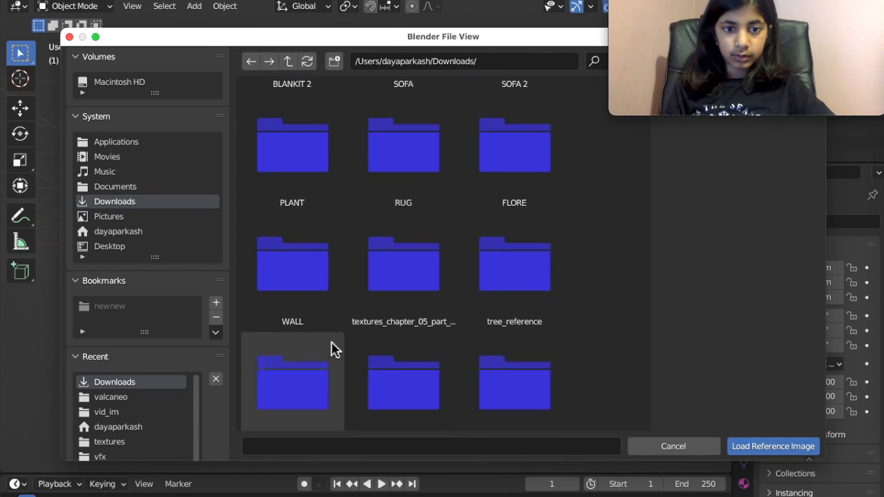
{"action": "scroll", "coordinate": [331, 350], "scroll_direction": "down", "scroll_amount": 10}
{"action": "scroll", "coordinate": [332, 349], "scroll_direction": "up", "scroll_amount": 5}
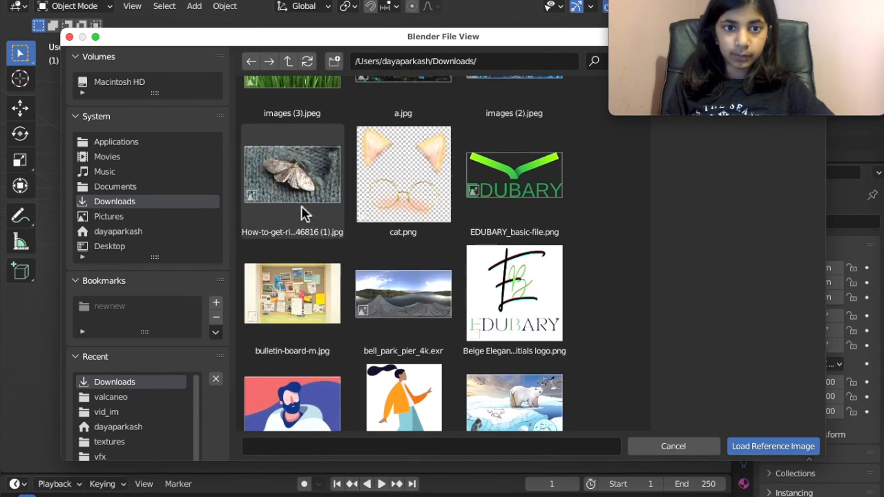
{"action": "left_click", "coordinate": [302, 214]}
{"action": "left_click", "coordinate": [798, 447]}
Step: Clear the moth reference image's rotation so it lies flat on the ground plane
{"action": "scroll", "coordinate": [413, 282], "scroll_direction": "down", "scroll_amount": 5}
{"action": "scroll", "coordinate": [413, 283], "scroll_direction": "up", "scroll_amount": 6}
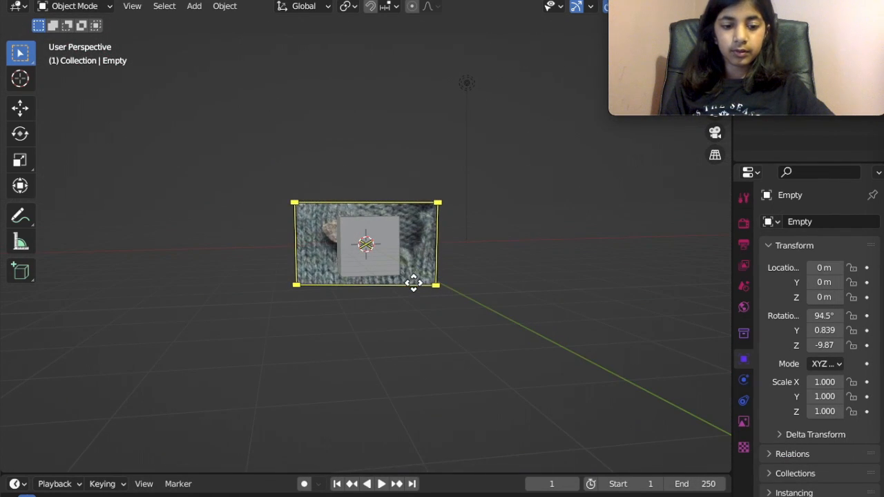
{"action": "key", "text": "alt+r"}
{"action": "scroll", "coordinate": [410, 286], "scroll_direction": "up", "scroll_amount": 6}
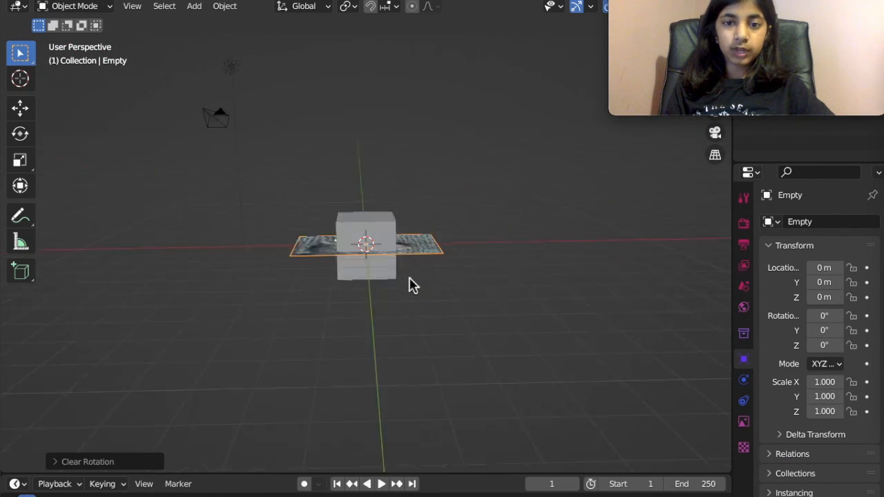
{"action": "scroll", "coordinate": [410, 283], "scroll_direction": "up", "scroll_amount": 2}
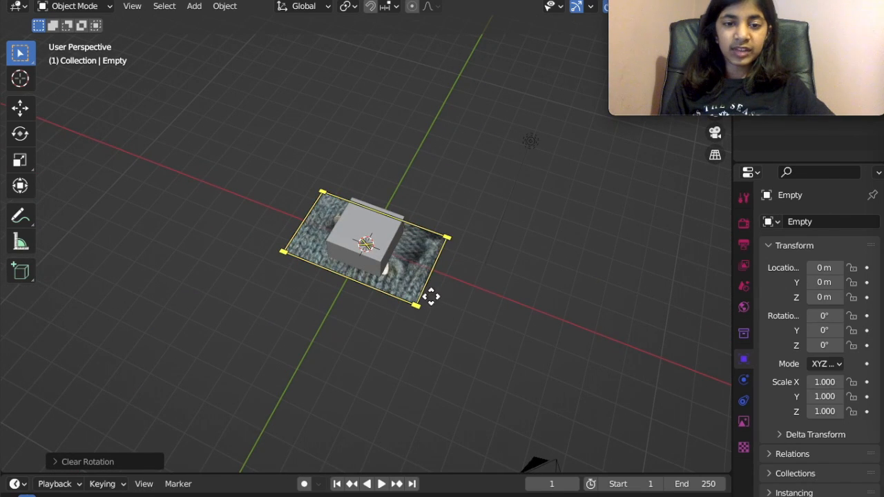
{"action": "mouse_move", "coordinate": [423, 315]}
{"action": "left_mouse_down"}
{"action": "mouse_move", "coordinate": [466, 349]}
{"action": "mouse_move", "coordinate": [380, 261]}
{"action": "mouse_move", "coordinate": [436, 318]}
{"action": "left_mouse_up"}
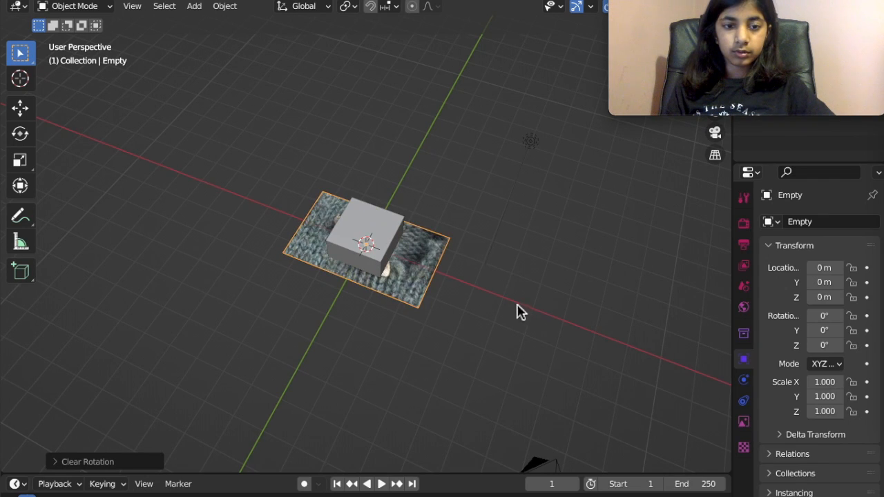
Step: Switch to the top view and scale the reference image down to about 0.088
{"action": "key", "text": "KP_1"}
{"action": "key", "text": "grave"}
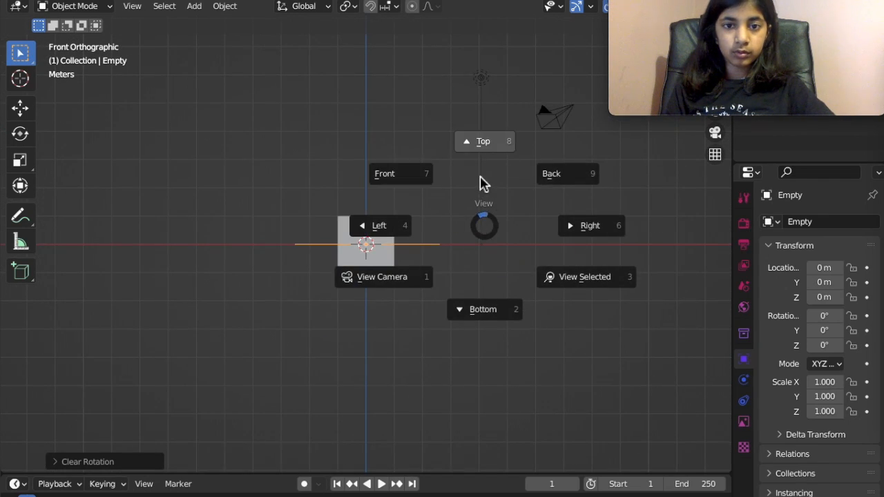
{"action": "left_click", "coordinate": [479, 181]}
{"action": "key", "text": "s"}
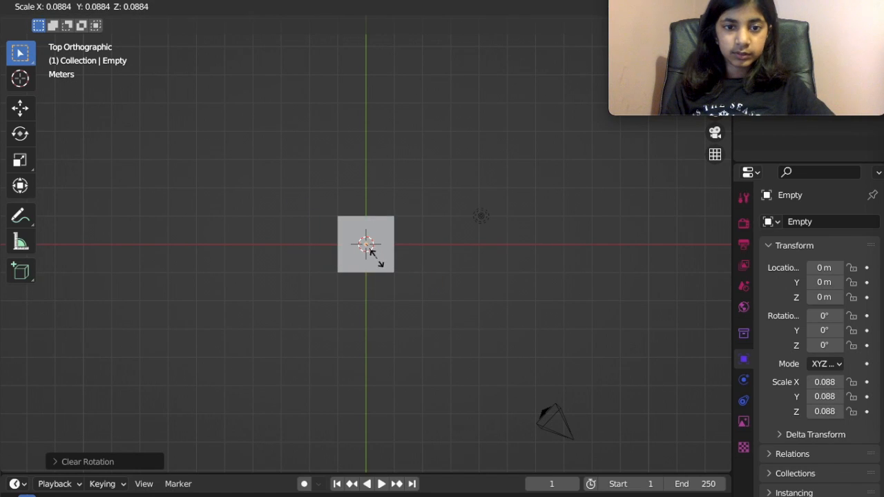
{"action": "left_click", "coordinate": [374, 254]}
{"action": "scroll", "coordinate": [378, 265], "scroll_direction": "up", "scroll_amount": 8}
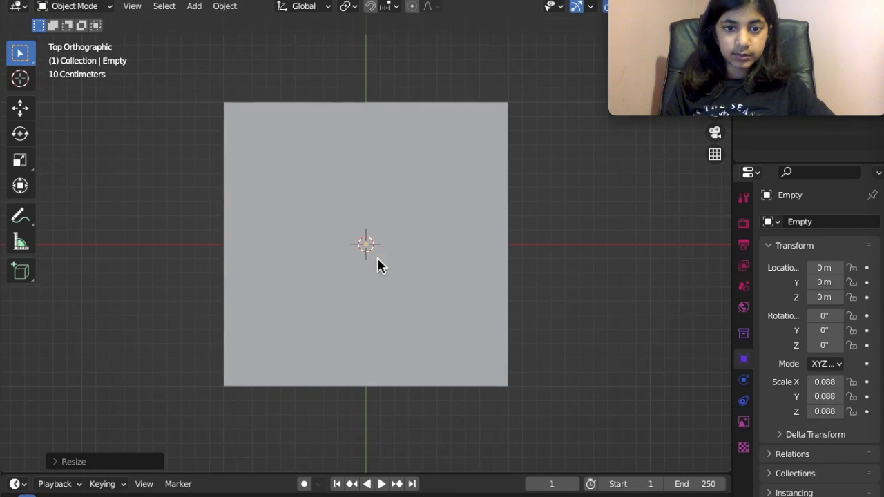
{"action": "mouse_move", "coordinate": [711, 13]}
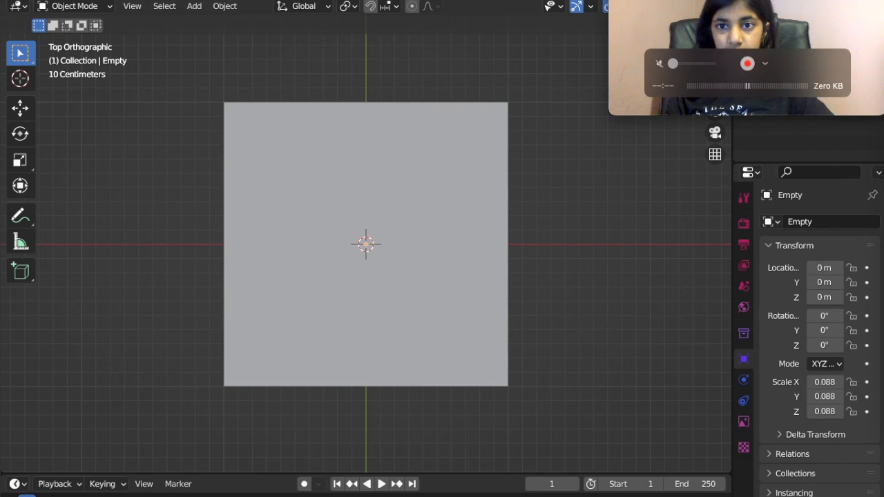
{"action": "mouse_move", "coordinate": [762, 32]}
{"action": "left_click_drag", "start_coordinate": [761, 31], "coordinate": [751, 374]}
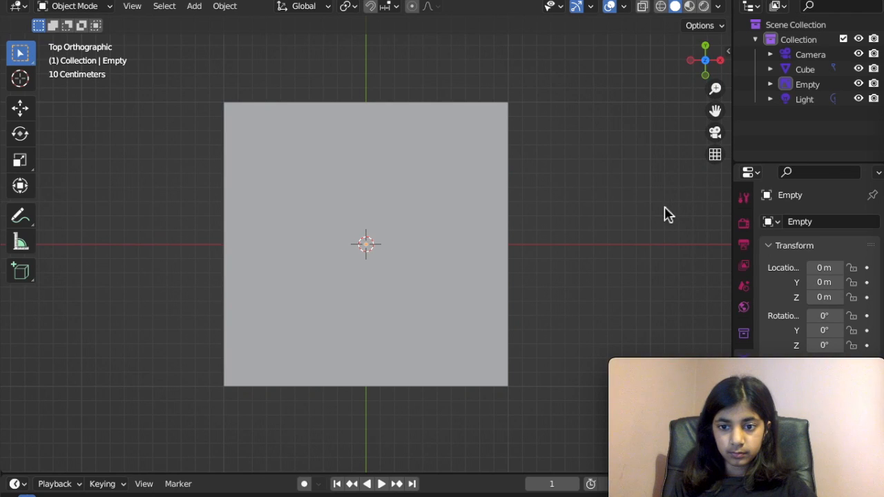
Step: Show the reference image's transform values in the viewport and set its scale to 0.01 on all three axes
{"action": "left_click", "coordinate": [729, 58]}
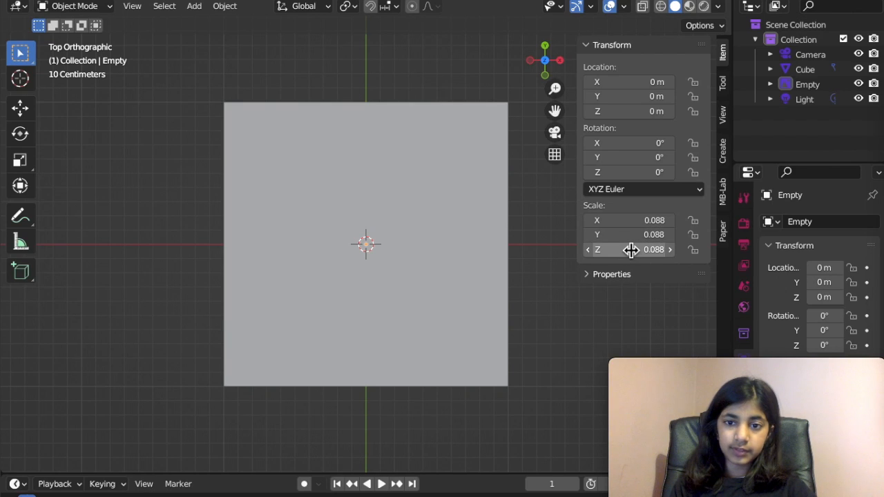
{"action": "left_click_drag", "start_coordinate": [629, 222], "coordinate": [629, 250]}
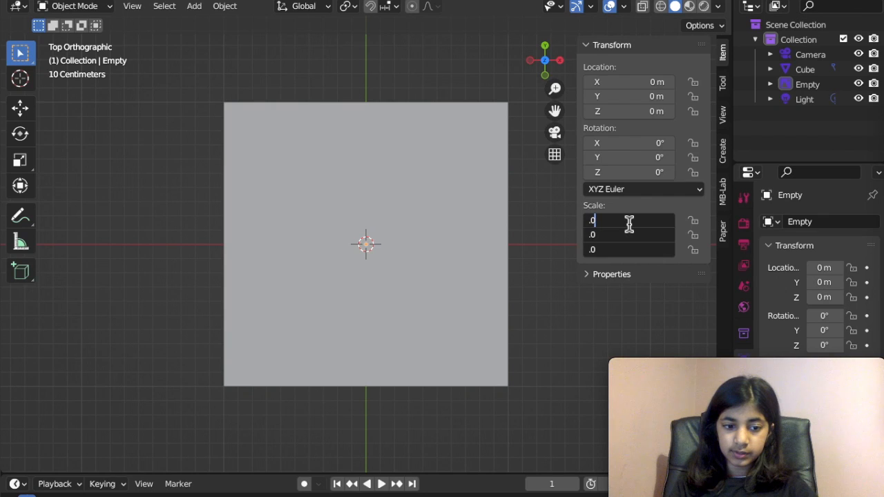
{"action": "type", "text": ".01"}
{"action": "key", "text": "Return"}
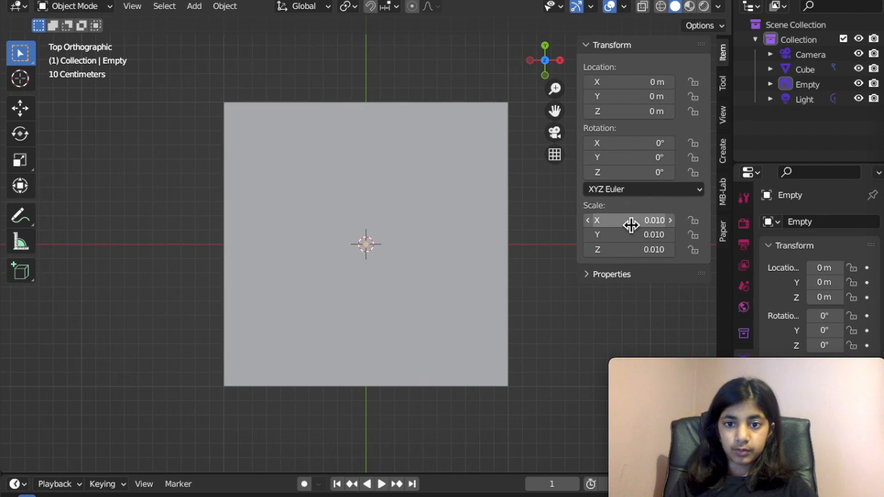
Step: Select the default cube and examine its size and scale values in comparison with the reference image
{"action": "left_click", "coordinate": [427, 207]}
{"action": "scroll", "coordinate": [427, 207], "scroll_direction": "up", "scroll_amount": 3}
{"action": "middle_click_drag", "start_coordinate": [426, 207], "coordinate": [426, 207]}
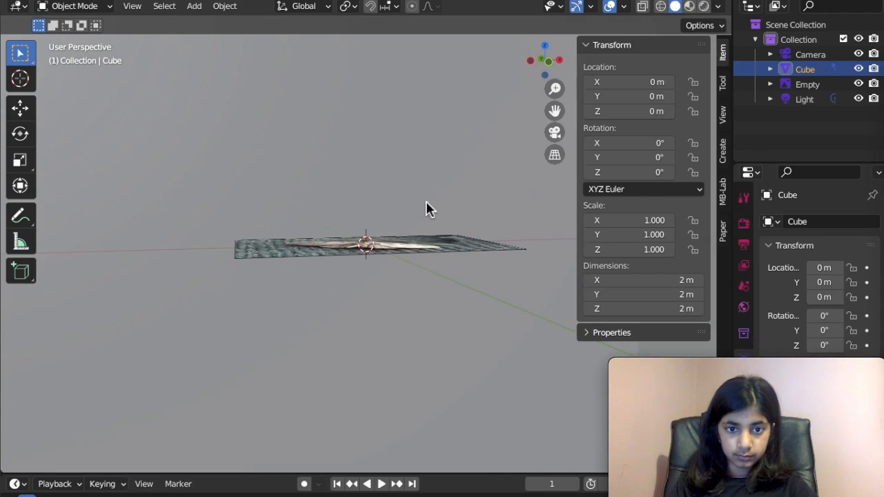
{"action": "middle_click_drag", "start_coordinate": [426, 201], "coordinate": [426, 208]}
{"action": "middle_click_drag", "start_coordinate": [522, 336], "coordinate": [519, 342]}
{"action": "scroll", "coordinate": [518, 340], "scroll_direction": "down", "scroll_amount": 6}
{"action": "scroll", "coordinate": [520, 341], "scroll_direction": "down", "scroll_amount": 5}
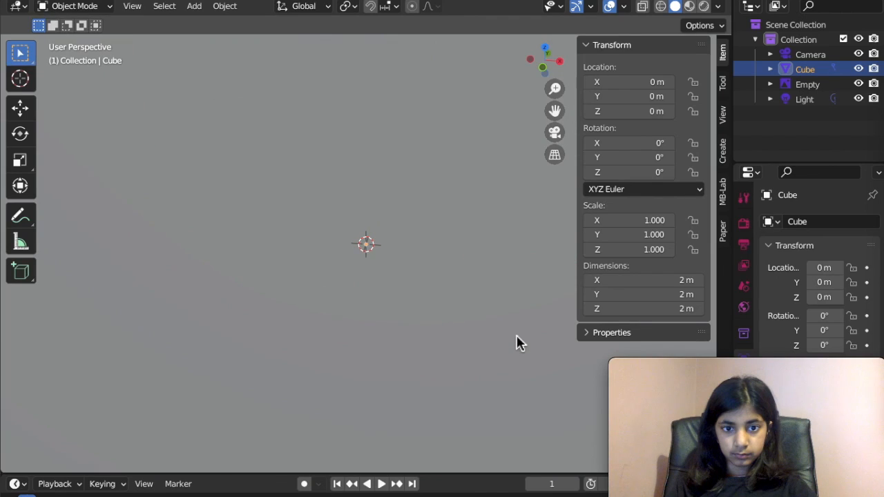
{"action": "scroll", "coordinate": [519, 343], "scroll_direction": "down", "scroll_amount": 4}
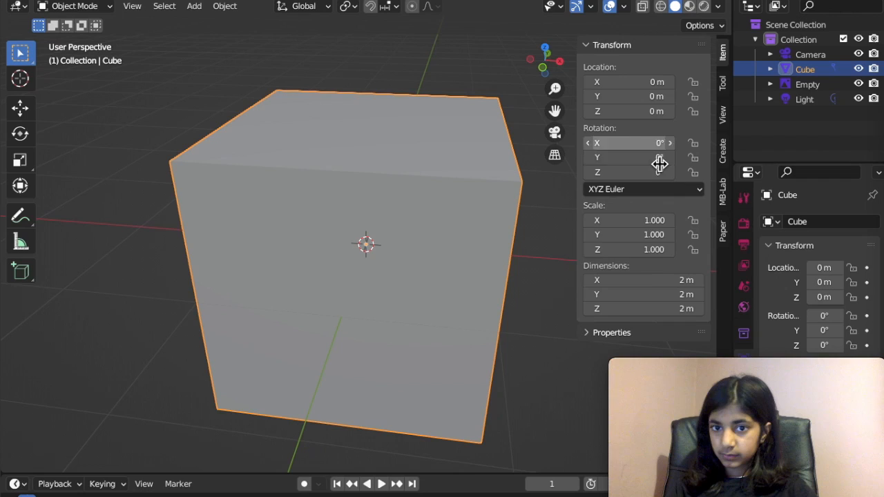
{"action": "left_click_drag", "start_coordinate": [640, 253], "coordinate": [624, 220]}
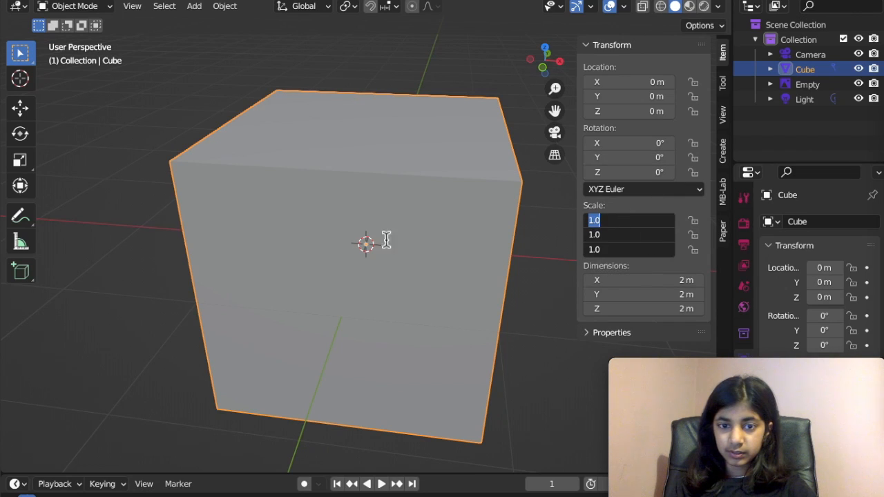
{"action": "key", "text": "Return"}
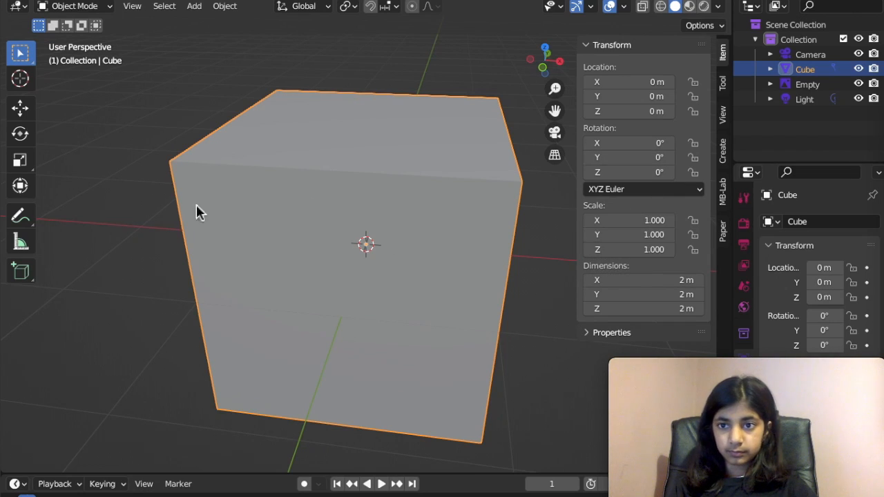
Step: Set the reference image's scale to 0.1 on all three axes
{"action": "left_click", "coordinate": [808, 84]}
{"action": "left_click_drag", "start_coordinate": [651, 221], "coordinate": [648, 221]}
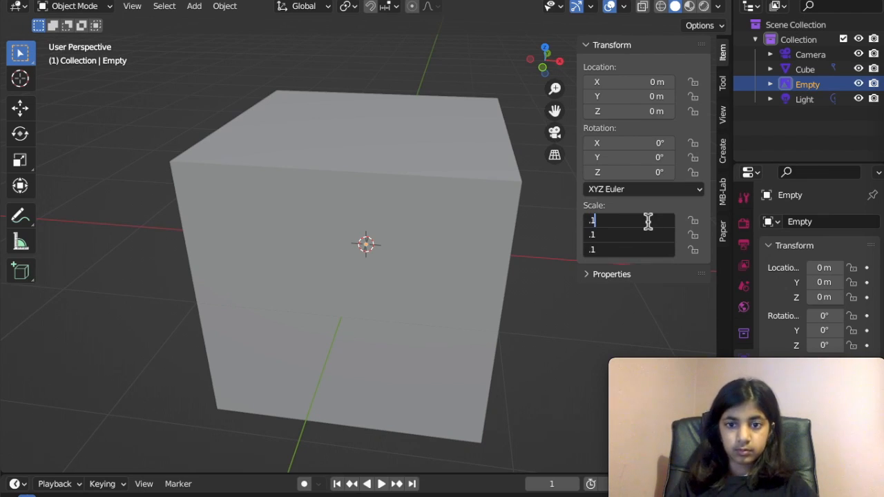
{"action": "key", "text": "Return"}
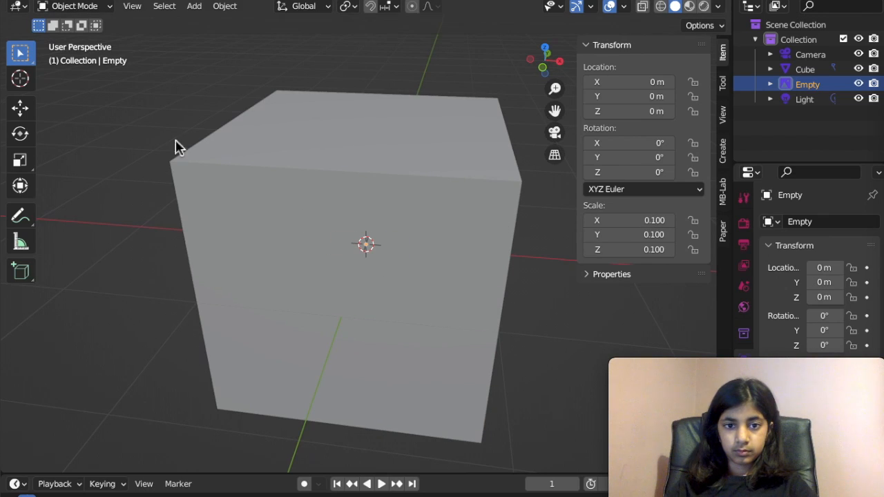
Step: Scale the default cube down uniformly to about 0.081, close to the reference image's size
{"action": "left_click", "coordinate": [499, 154]}
{"action": "key", "text": "s"}
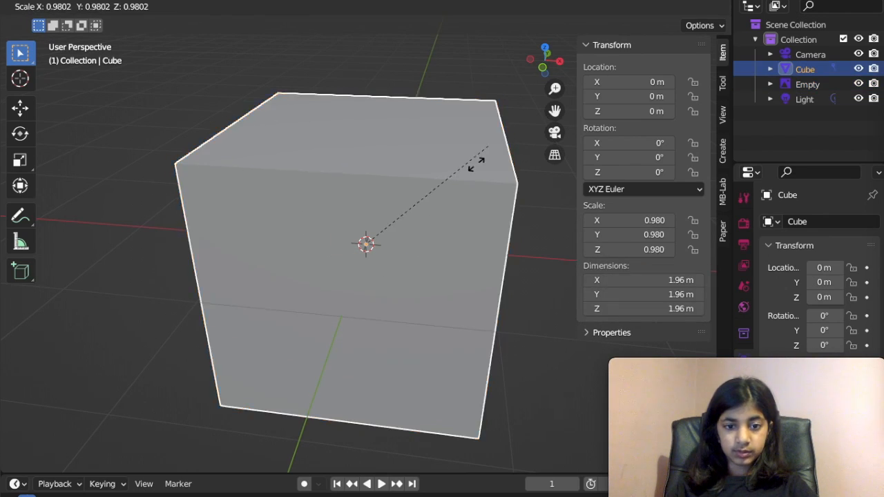
{"action": "left_click", "coordinate": [376, 239]}
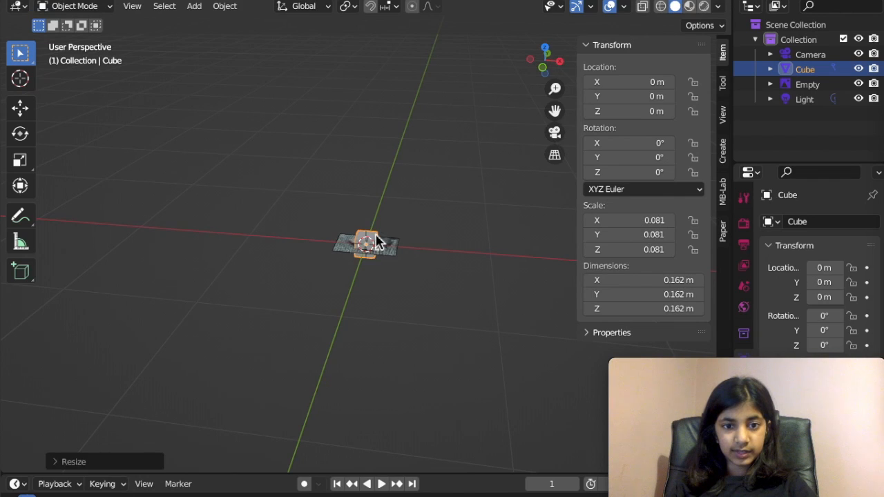
Step: Delete the default cube and add a plane mesh at the origin in its place
{"action": "scroll", "coordinate": [471, 274], "scroll_direction": "up", "scroll_amount": 7}
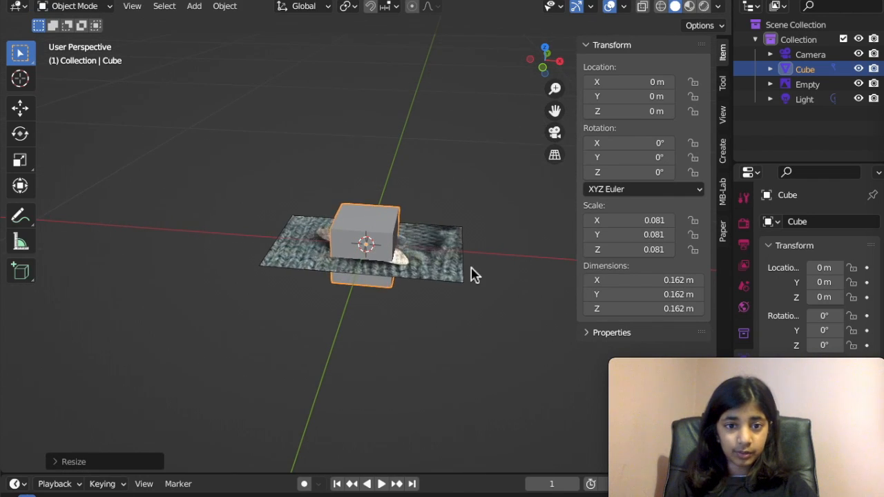
{"action": "key", "text": "x"}
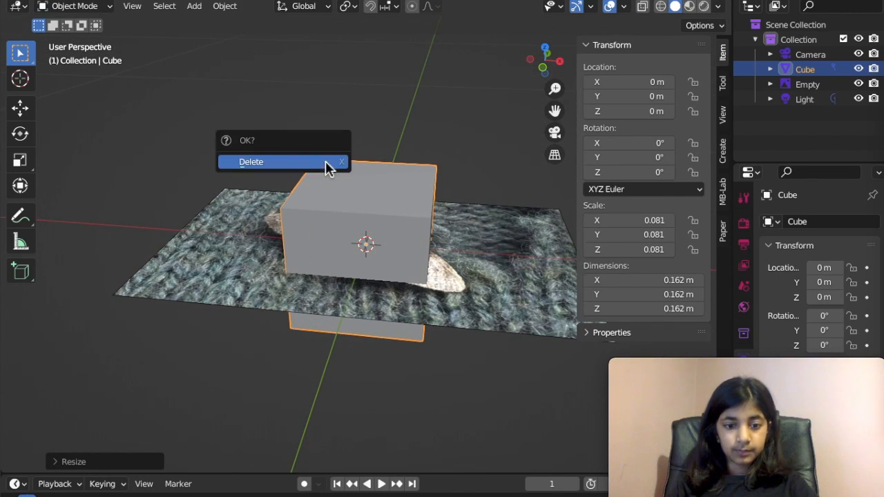
{"action": "left_click", "coordinate": [325, 164]}
{"action": "key", "text": "shift+a"}
{"action": "mouse_move", "coordinate": [253, 18]}
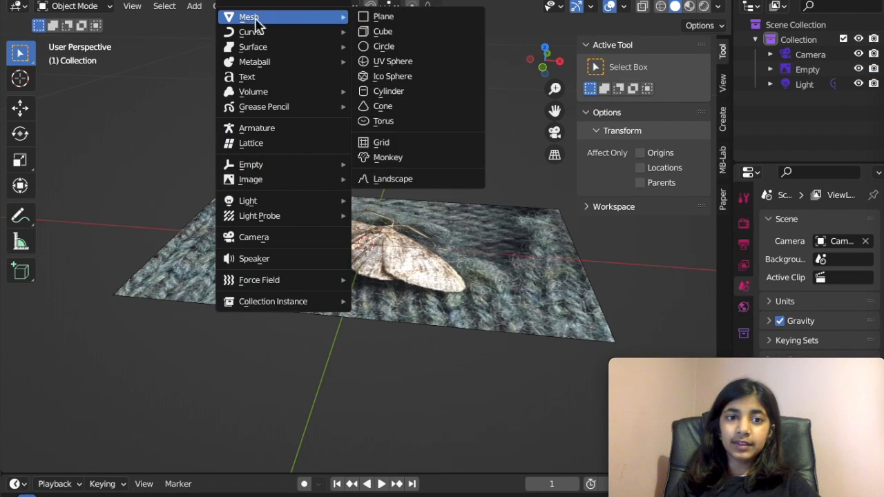
{"action": "left_click", "coordinate": [381, 22]}
Step: Scale the new plane down uniformly to about 0.096 so it fits within the moth reference image
{"action": "scroll", "coordinate": [423, 163], "scroll_direction": "down", "scroll_amount": 8}
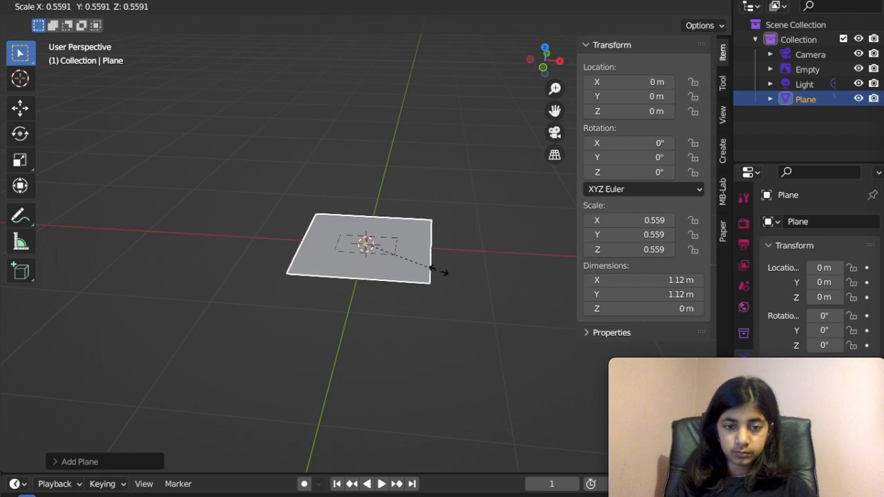
{"action": "left_click", "coordinate": [381, 254]}
{"action": "scroll", "coordinate": [394, 290], "scroll_direction": "up", "scroll_amount": 5}
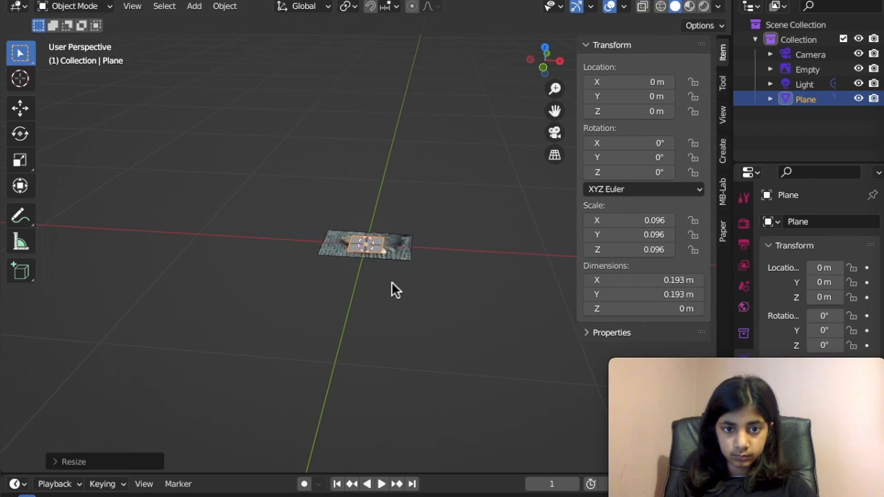
Step: In Edit Mode, viewed from the top, shrink the plane's mesh to about the body's width and move it onto the moth's thorax
{"action": "key", "text": "Tab"}
{"action": "scroll", "coordinate": [377, 255], "scroll_direction": "up", "scroll_amount": 5}
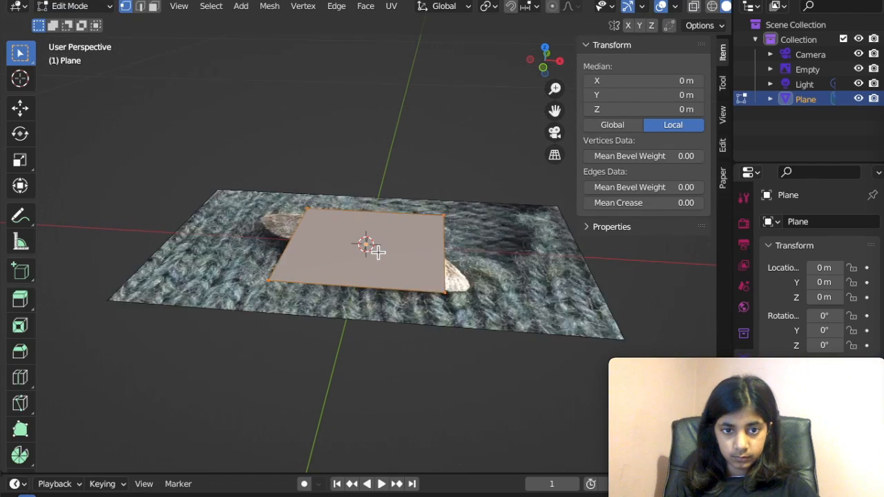
{"action": "key", "text": "grave"}
{"action": "left_click", "coordinate": [392, 165]}
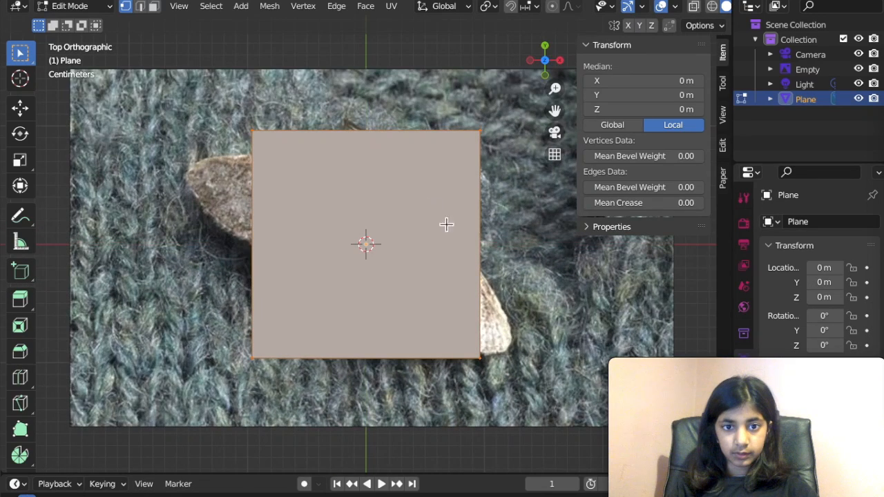
{"action": "key", "text": "s"}
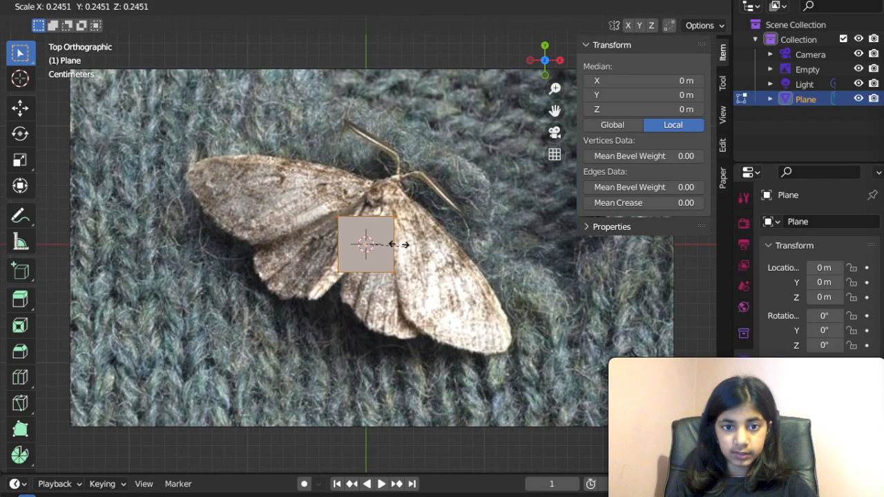
{"action": "left_click", "coordinate": [385, 240]}
{"action": "key", "text": "g"}
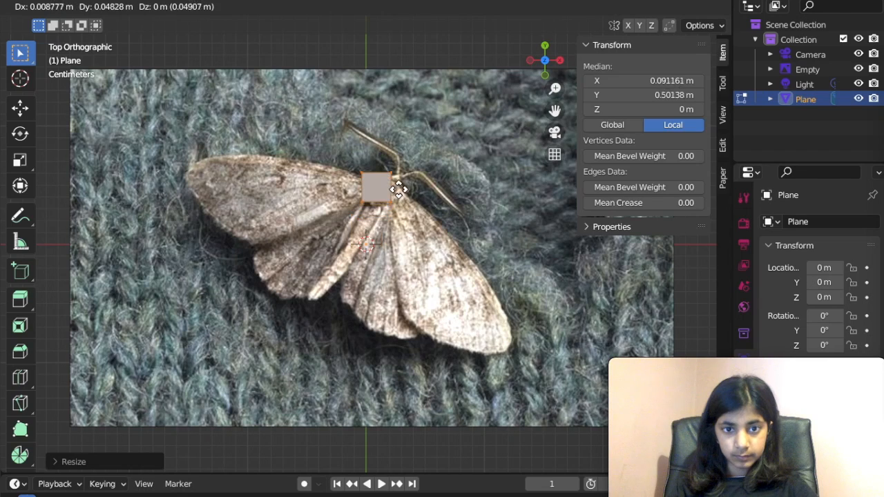
{"action": "left_click", "coordinate": [400, 199]}
Step: Rotate the reference image about 33.3° around Z so the moth stands upright, and move its body under the plane
{"action": "key", "text": "Tab"}
{"action": "left_click", "coordinate": [467, 188]}
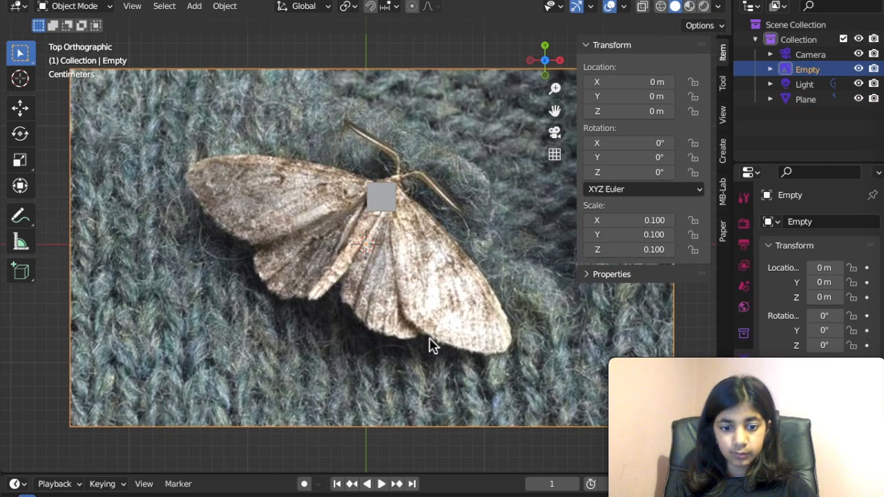
{"action": "key", "text": "r"}
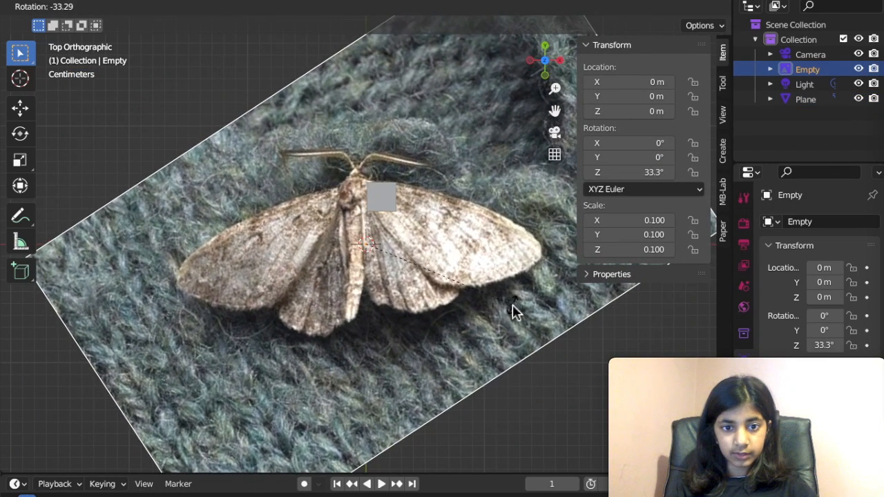
{"action": "left_click", "coordinate": [512, 308]}
{"action": "key", "text": "g"}
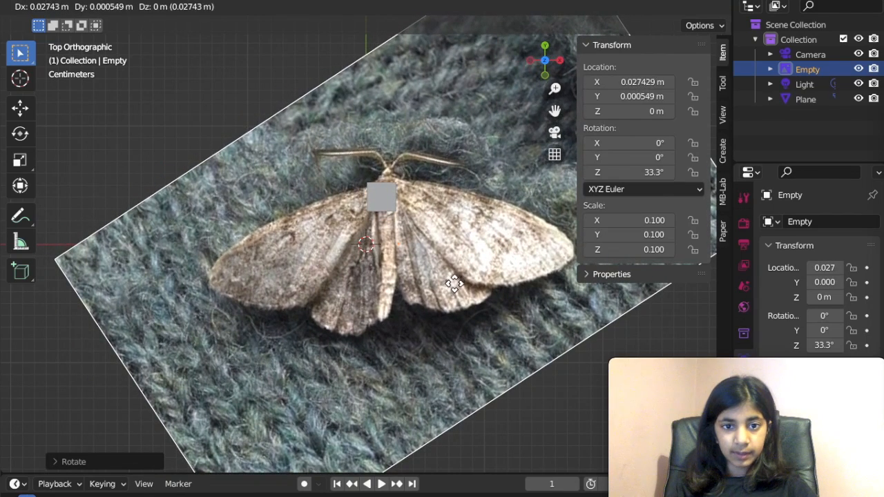
{"action": "left_click", "coordinate": [449, 283]}
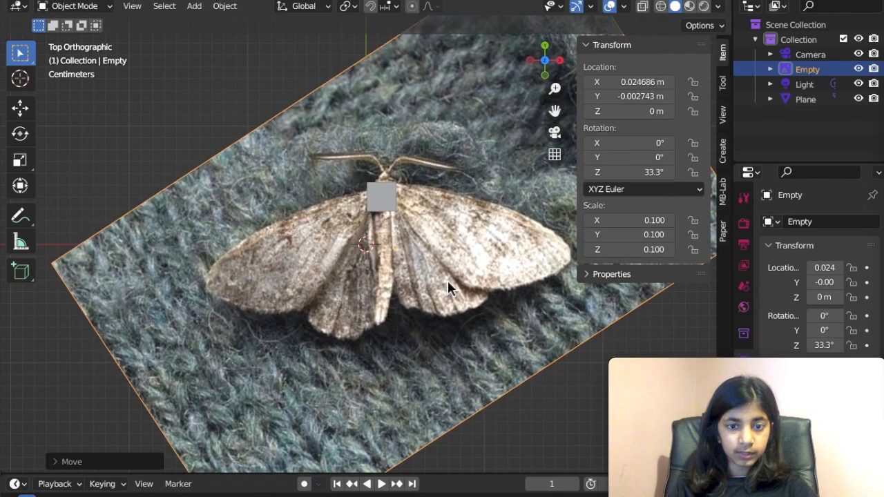
Step: Enlarge the reference image uniformly to a scale of about 0.116 and realign the moth's thorax with the plane
{"action": "scroll", "coordinate": [448, 281], "scroll_direction": "up", "scroll_amount": 4}
{"action": "key", "text": "s"}
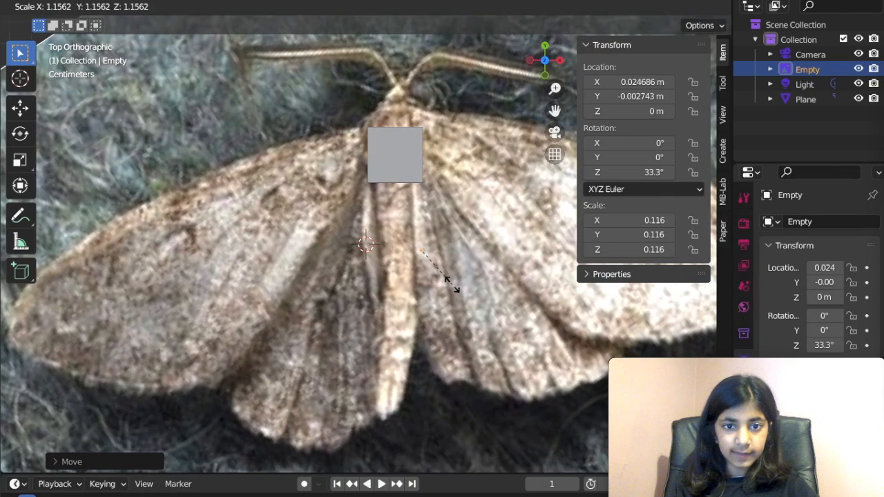
{"action": "left_click", "coordinate": [458, 291]}
{"action": "key", "text": "g"}
{"action": "left_click", "coordinate": [458, 299]}
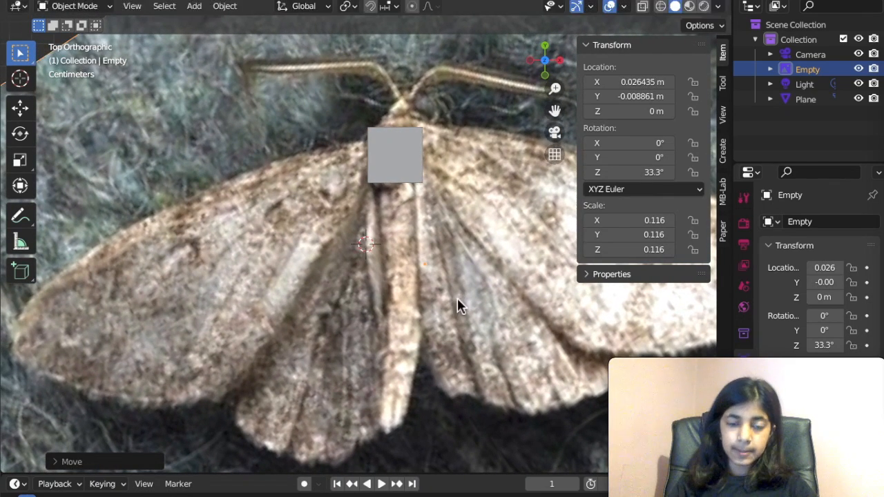
Step: Narrow the rear edge of the plane's mesh to taper it toward the moth's abdomen
{"action": "left_click", "coordinate": [397, 156]}
{"action": "key", "text": "Tab"}
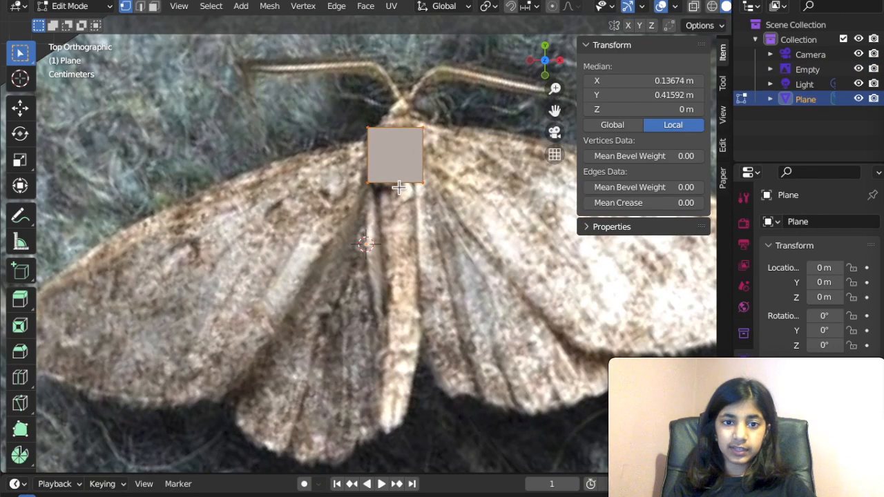
{"action": "key", "text": "s"}
{"action": "left_click", "coordinate": [460, 207]}
Step: Extrude the plane's rear edge down along the moth's body and narrow the extruded edge to the body's width
{"action": "key", "text": "e"}
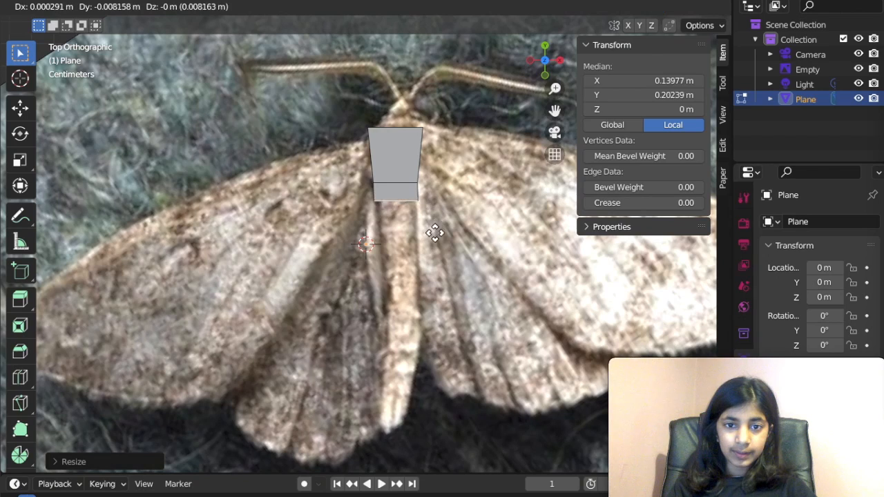
{"action": "left_click", "coordinate": [436, 273]}
{"action": "key", "text": "s"}
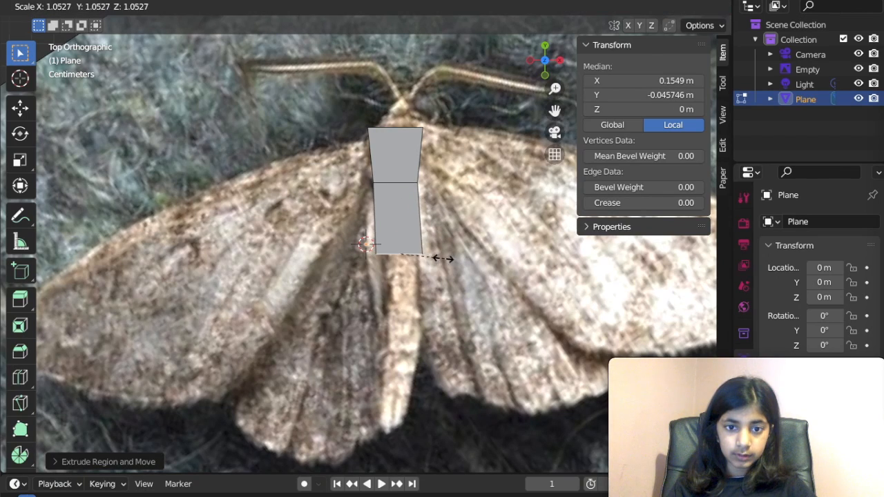
{"action": "left_click", "coordinate": [434, 259]}
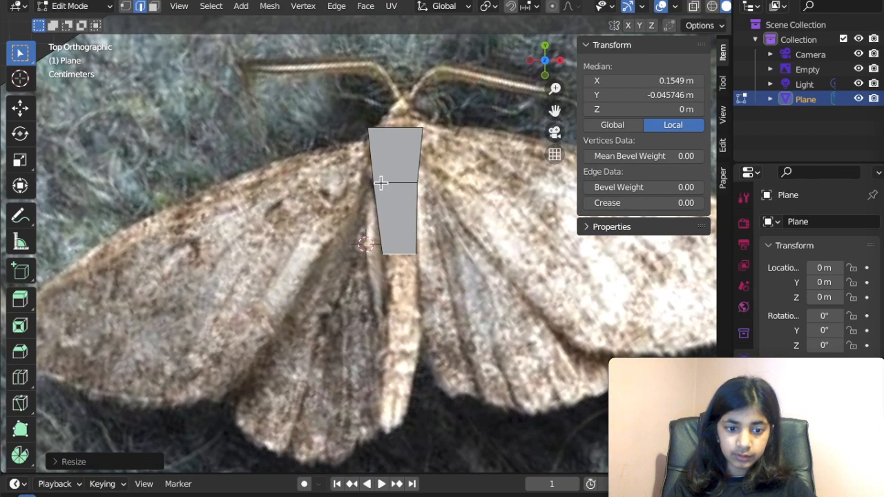
Step: Move the middle-left and front-left vertices of the body strip inward to align with the moth's left body edge
{"action": "left_click", "coordinate": [370, 182]}
{"action": "key", "text": "g"}
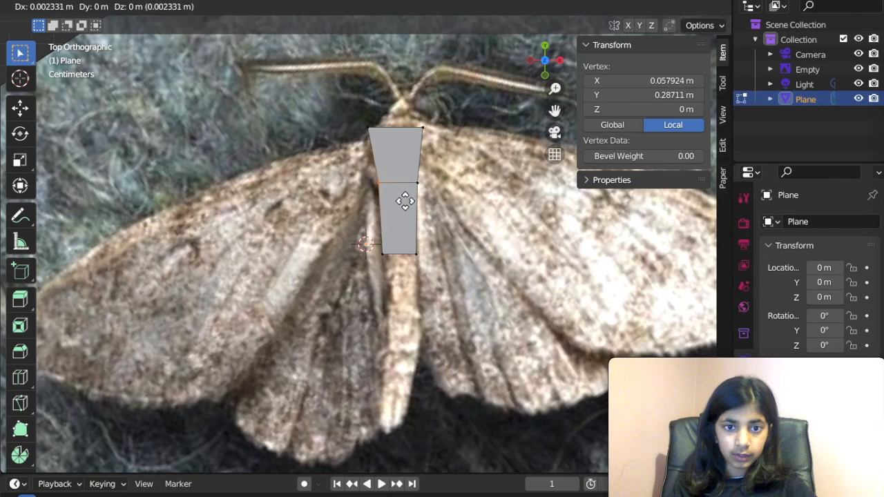
{"action": "left_click", "coordinate": [404, 200]}
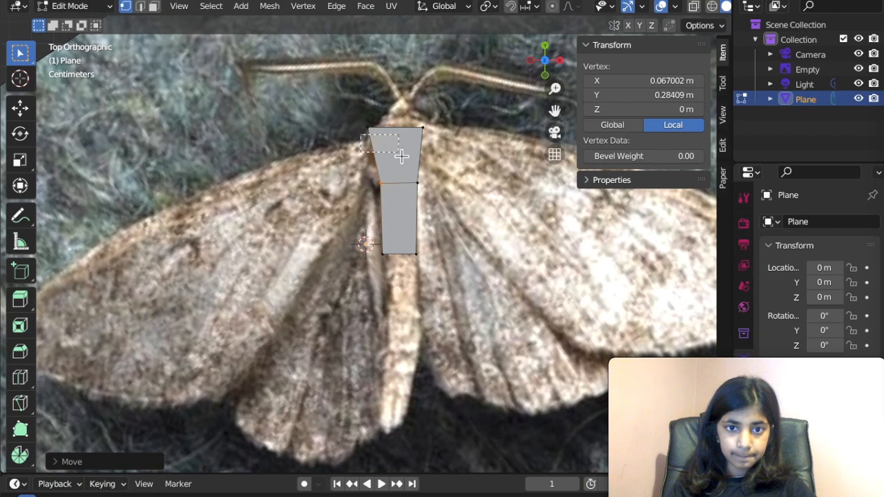
{"action": "left_click", "coordinate": [359, 124]}
{"action": "left_click_drag", "start_coordinate": [359, 124], "coordinate": [397, 147]}
{"action": "key", "text": "g"}
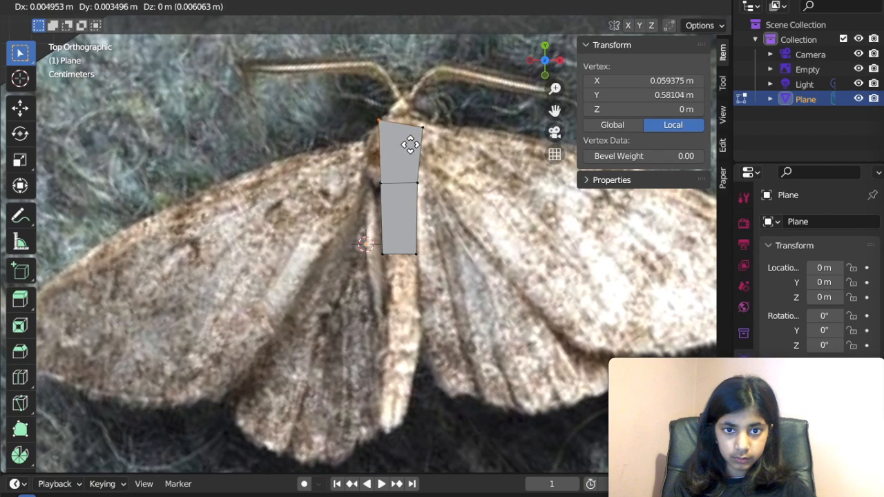
{"action": "left_click", "coordinate": [411, 150]}
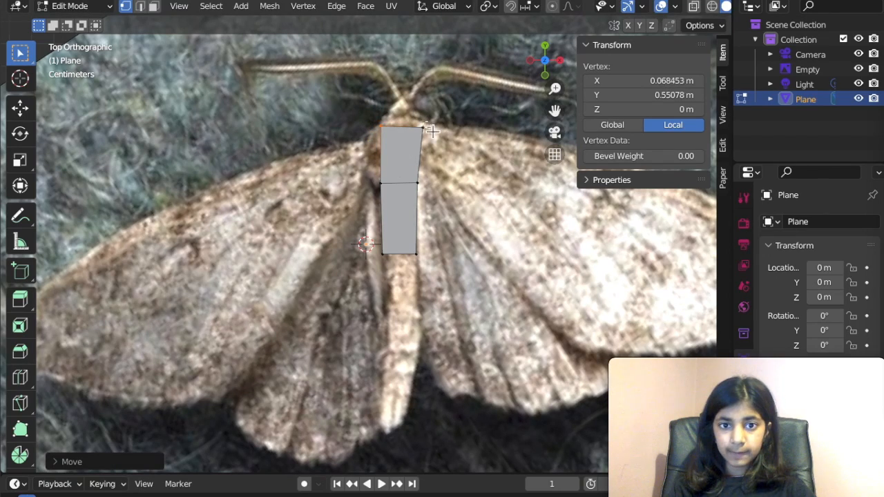
Step: Select both front vertices of the body strip, adjust the edge's width slightly and move it up toward the head
{"action": "key", "text": "alt+a"}
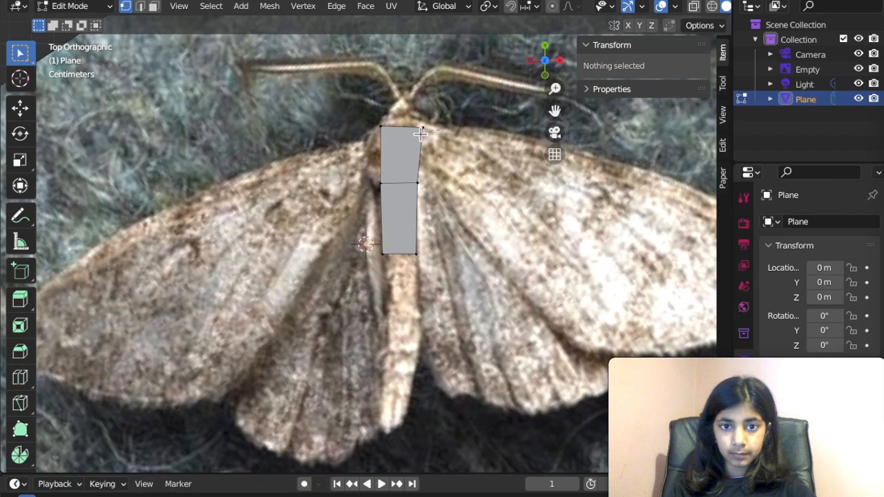
{"action": "left_click_drag", "start_coordinate": [365, 122], "coordinate": [367, 123]}
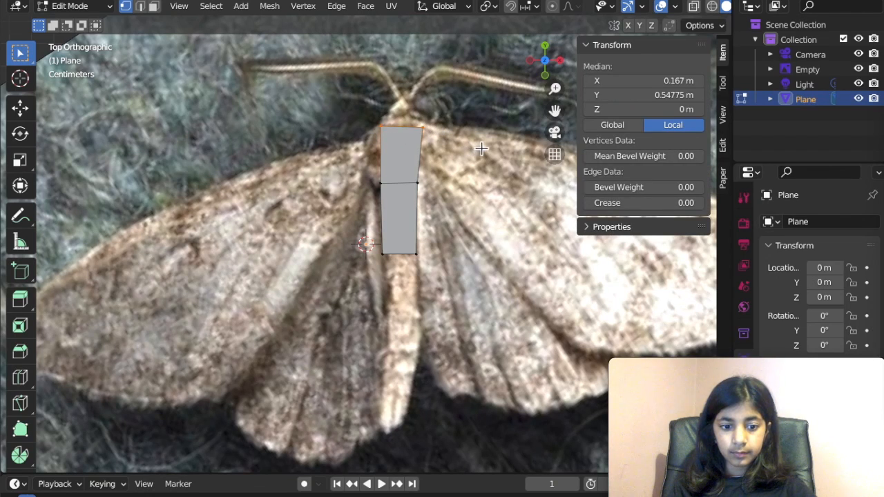
{"action": "left_click", "coordinate": [478, 144]}
{"action": "key", "text": "g"}
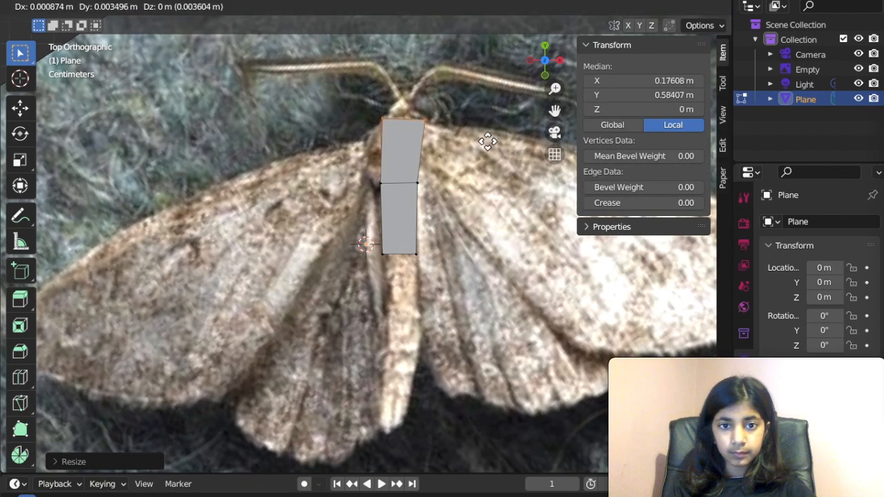
{"action": "left_click", "coordinate": [486, 144]}
Step: Extrude the front edge up over the moth's head and shrink it almost to a point between the antennae
{"action": "key", "text": "g"}
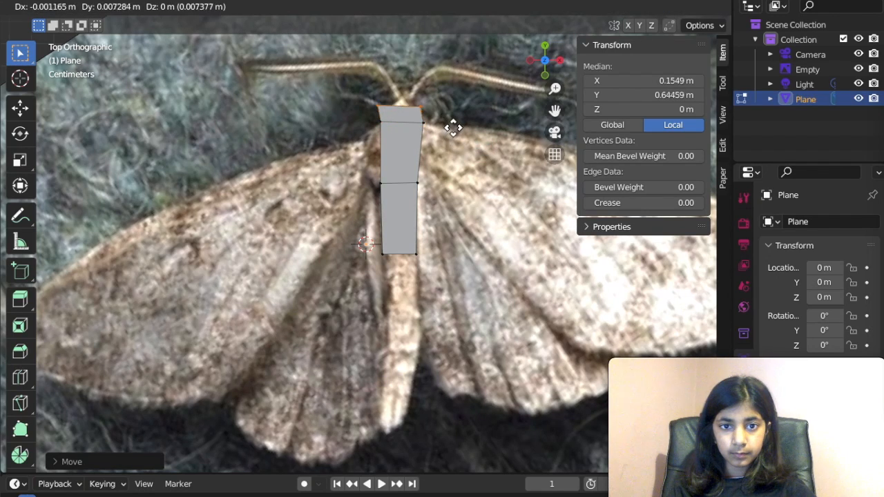
{"action": "left_click", "coordinate": [455, 122]}
{"action": "key", "text": "e"}
{"action": "left_click", "coordinate": [461, 122]}
{"action": "key", "text": "s"}
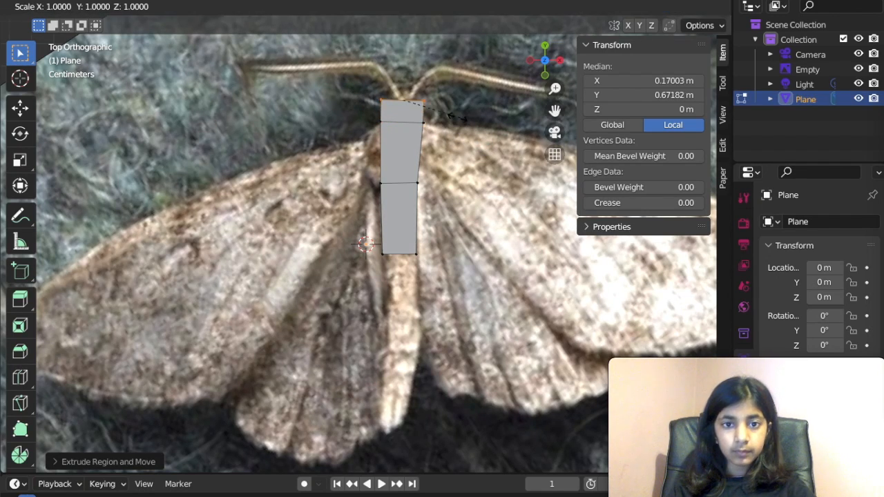
{"action": "left_click", "coordinate": [403, 110]}
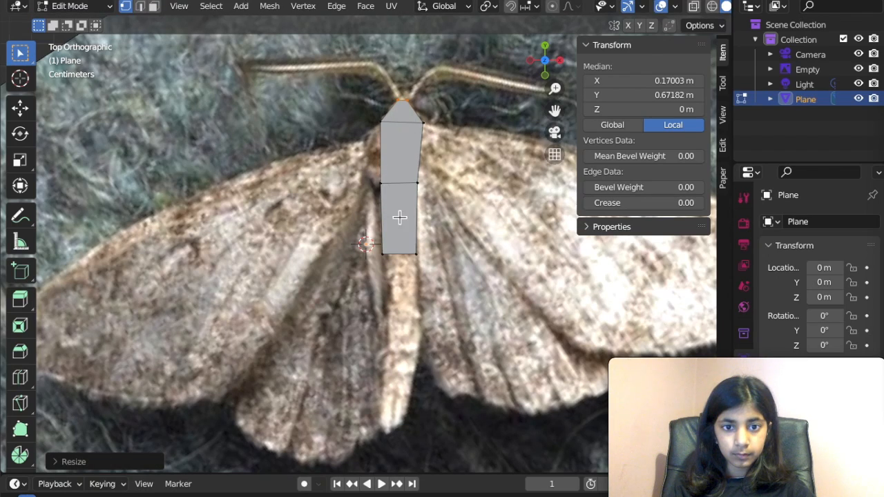
Step: Narrow the body strip's rear edge slightly and extrude it twice down to the tip of the moth's abdomen
{"action": "left_click_drag", "start_coordinate": [444, 286], "coordinate": [444, 285]}
{"action": "key", "text": "s"}
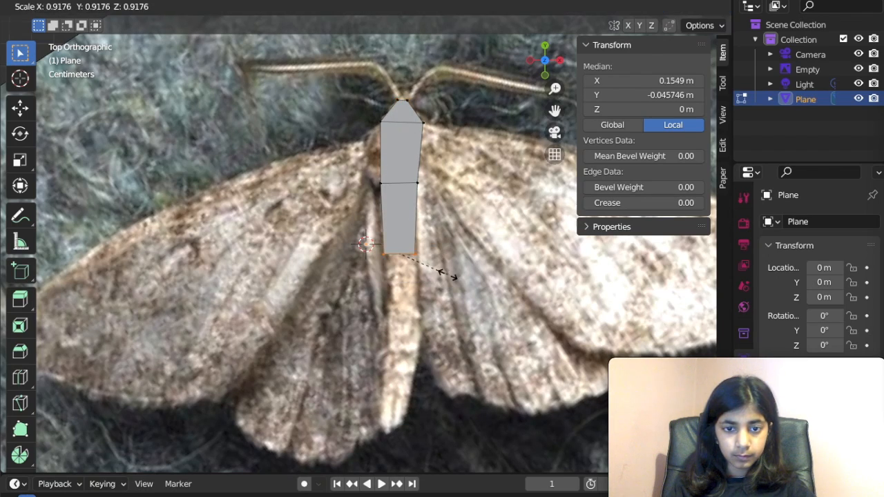
{"action": "left_click", "coordinate": [450, 279]}
{"action": "key", "text": "e"}
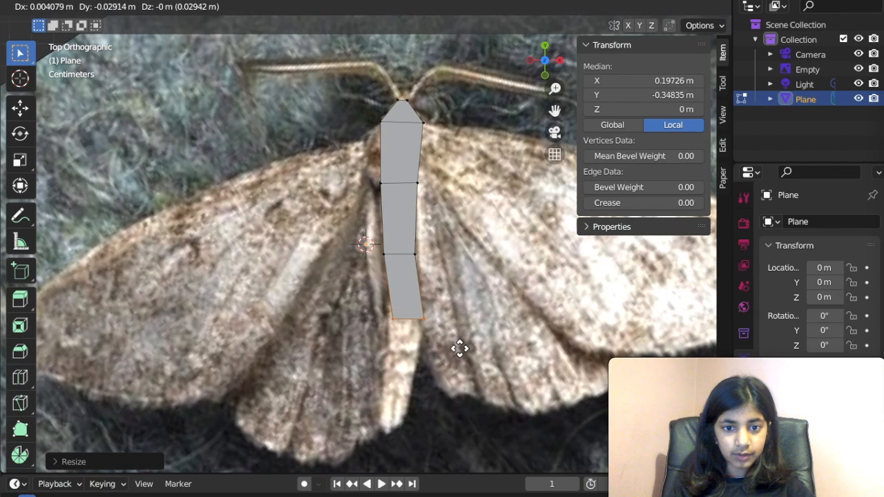
{"action": "left_click", "coordinate": [459, 350]}
{"action": "key", "text": "e"}
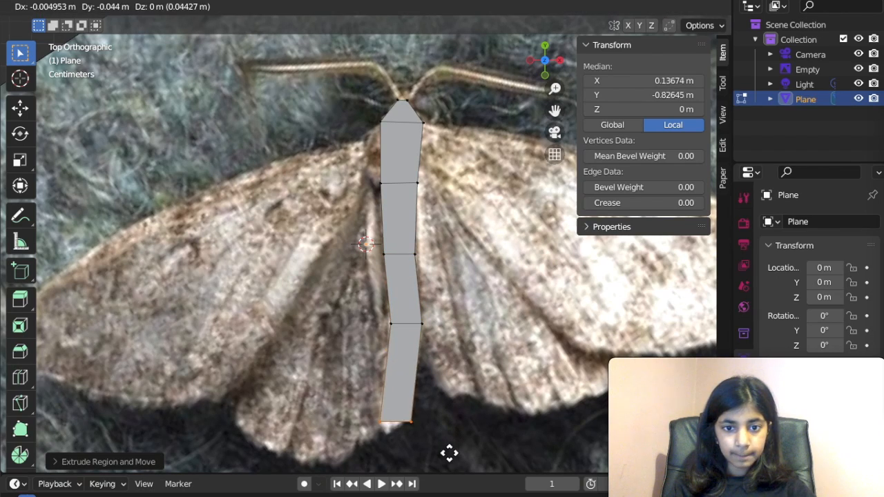
{"action": "left_click", "coordinate": [454, 448]}
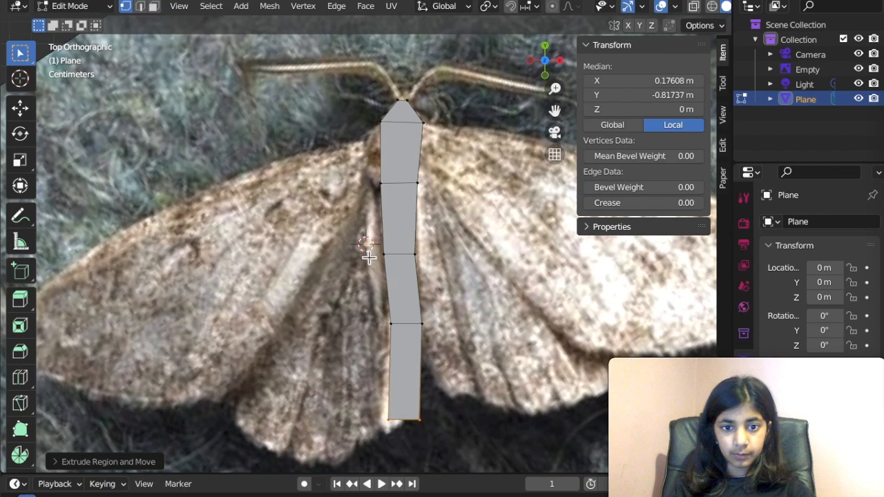
Step: Narrow the edge at the abdomen tip and shift it slightly left and down to match the moth's tail
{"action": "left_click", "coordinate": [412, 342]}
{"action": "left_click_drag", "start_coordinate": [421, 441], "coordinate": [421, 440]}
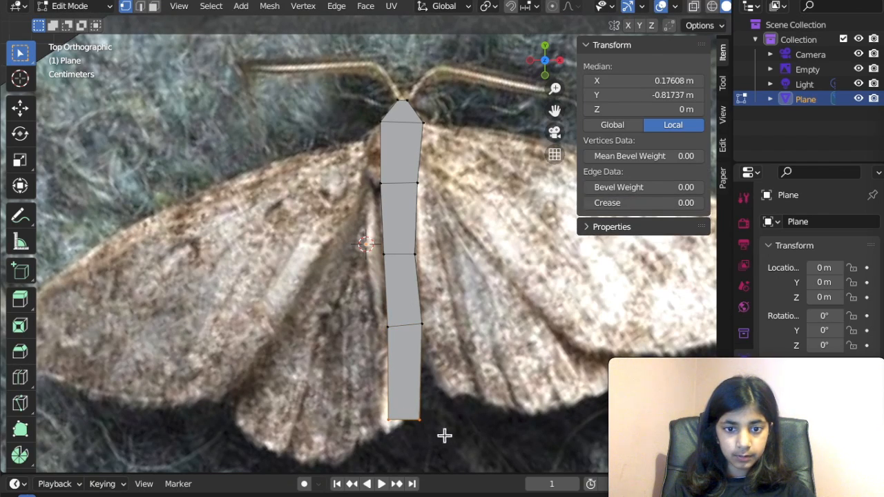
{"action": "key", "text": "s"}
{"action": "left_click", "coordinate": [438, 431]}
{"action": "key", "text": "g"}
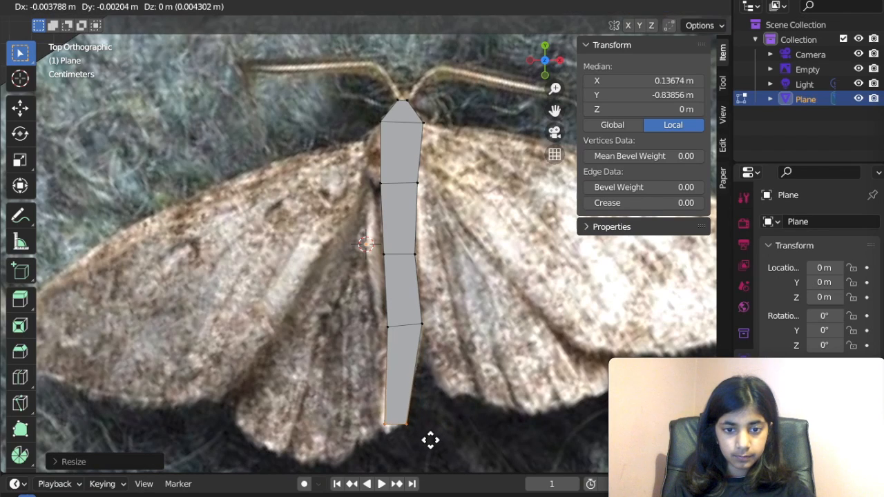
{"action": "left_click", "coordinate": [429, 443]}
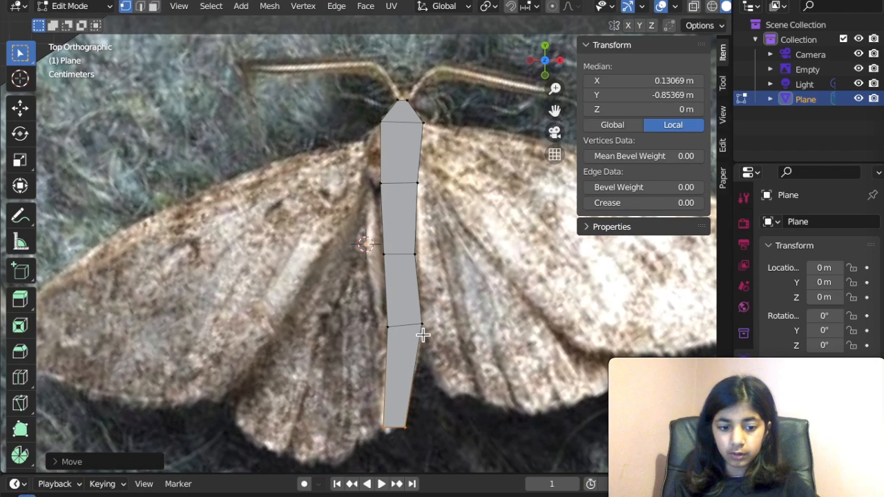
Step: Turn on X-ray and nudge the left vertex above the abdomen tip and both tip vertices onto the abdomen's outline
{"action": "key", "text": "alt+z"}
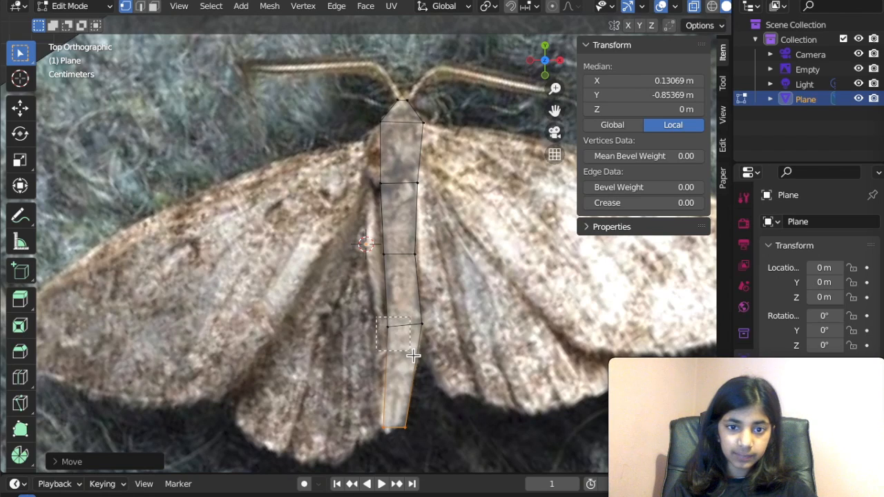
{"action": "left_click_drag", "start_coordinate": [413, 355], "coordinate": [413, 355]}
{"action": "key", "text": "g"}
{"action": "left_click", "coordinate": [414, 357]}
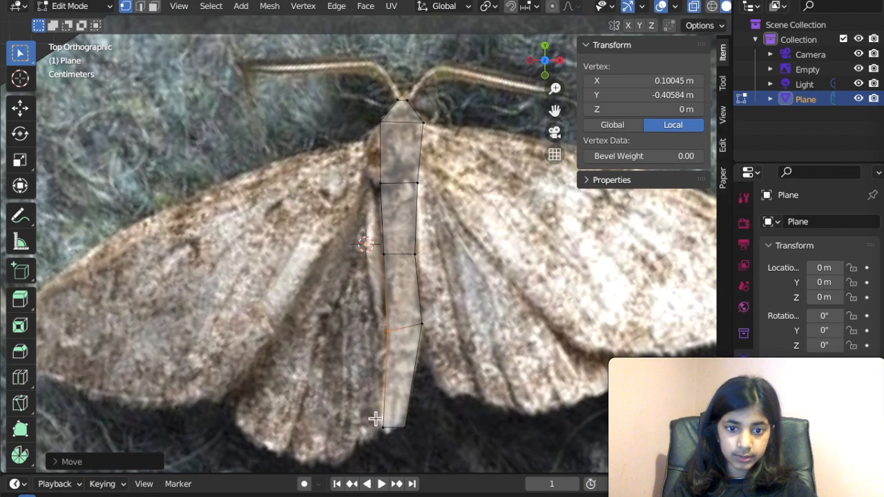
{"action": "key", "text": "g"}
{"action": "left_click_drag", "start_coordinate": [397, 433], "coordinate": [422, 442]}
{"action": "left_click", "coordinate": [395, 435]}
{"action": "key", "text": "g"}
{"action": "left_click", "coordinate": [422, 443]}
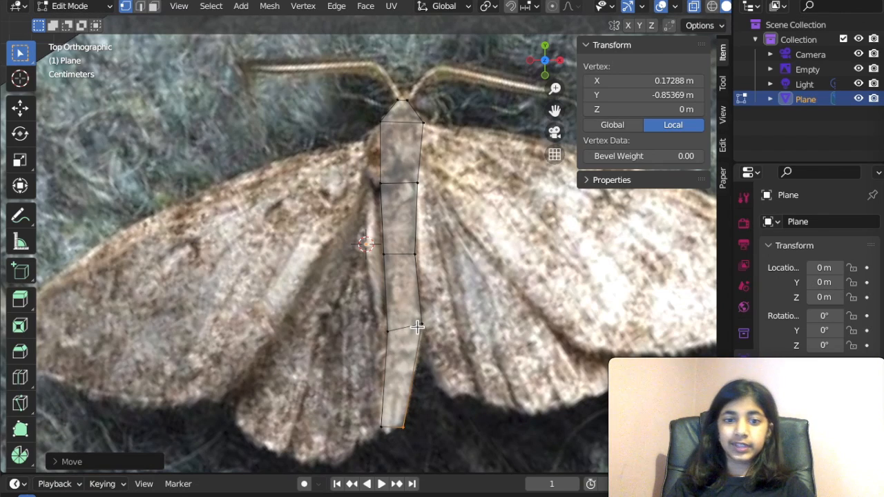
Step: Nudge the right vertex above the abdomen tip down a little and move the mid-body cross edge down the abdomen
{"action": "left_click_drag", "start_coordinate": [412, 319], "coordinate": [442, 351]}
{"action": "key", "text": "g"}
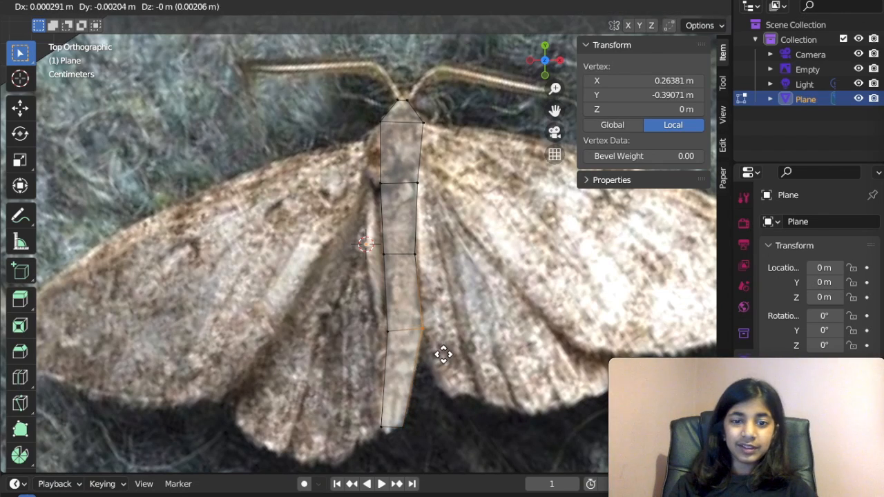
{"action": "left_click", "coordinate": [443, 355]}
{"action": "left_click_drag", "start_coordinate": [436, 274], "coordinate": [440, 274]}
{"action": "key", "text": "g"}
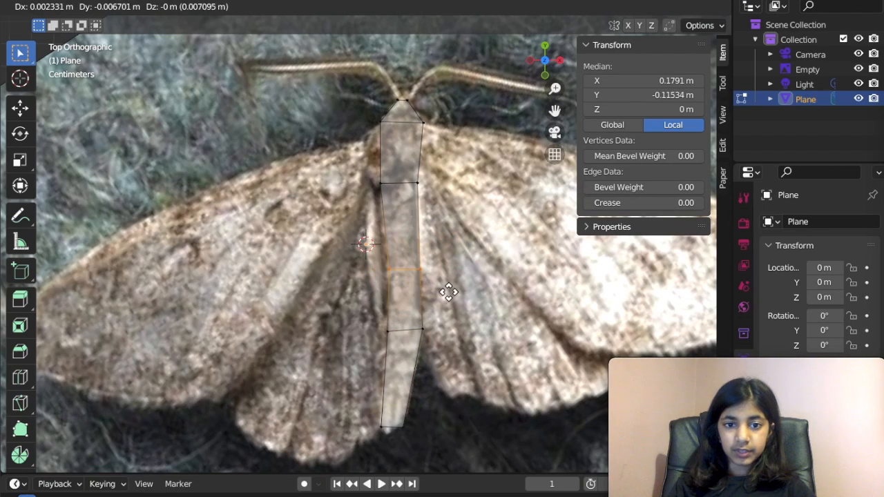
{"action": "left_click", "coordinate": [448, 292]}
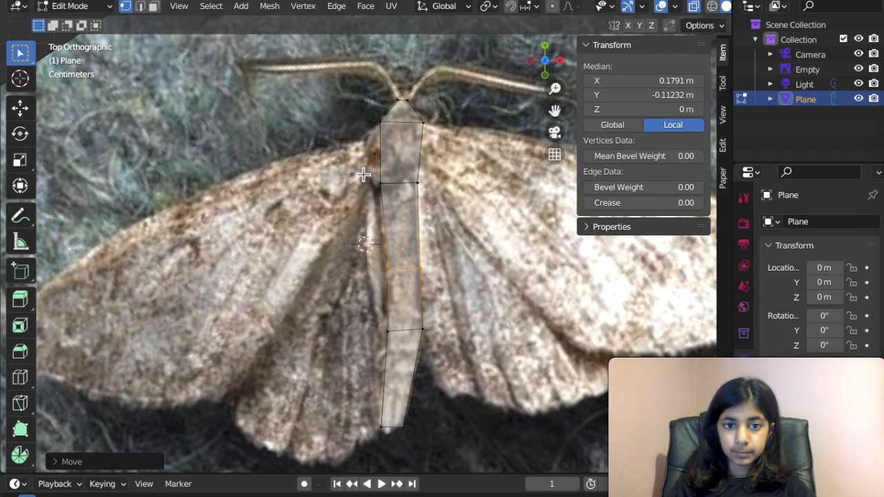
Step: Move the left thorax vertex slightly outward toward the moth's wing base
{"action": "left_click_drag", "start_coordinate": [400, 204], "coordinate": [398, 204]}
{"action": "key", "text": "g"}
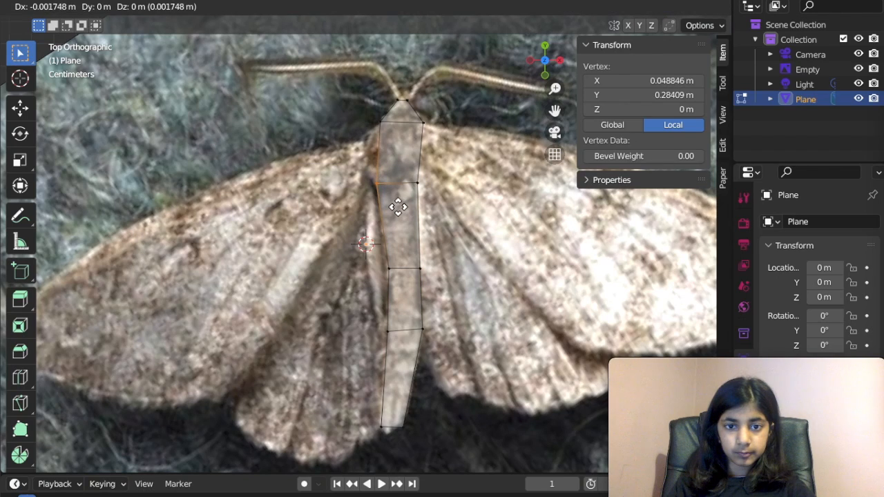
{"action": "left_click", "coordinate": [398, 207]}
Step: Try widening the neck edge by moving its left and right vertices outward and down to the front wing corners
{"action": "left_click", "coordinate": [381, 127]}
{"action": "key", "text": "g"}
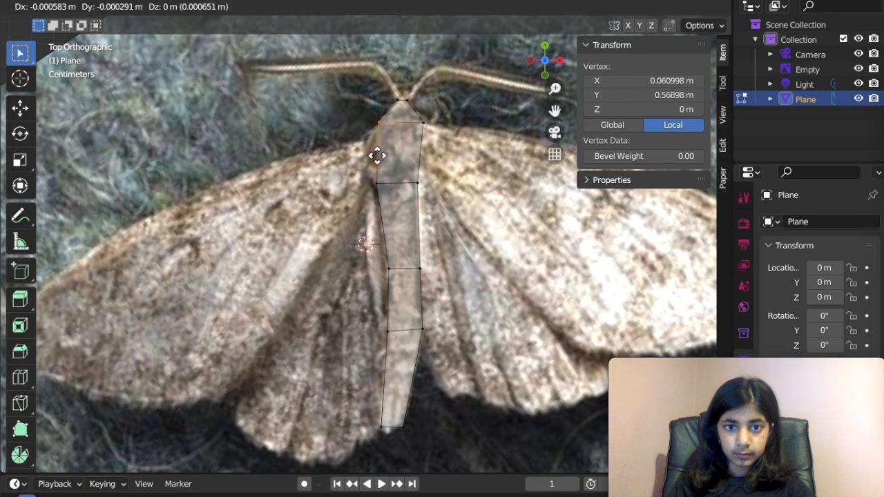
{"action": "left_click", "coordinate": [376, 157]}
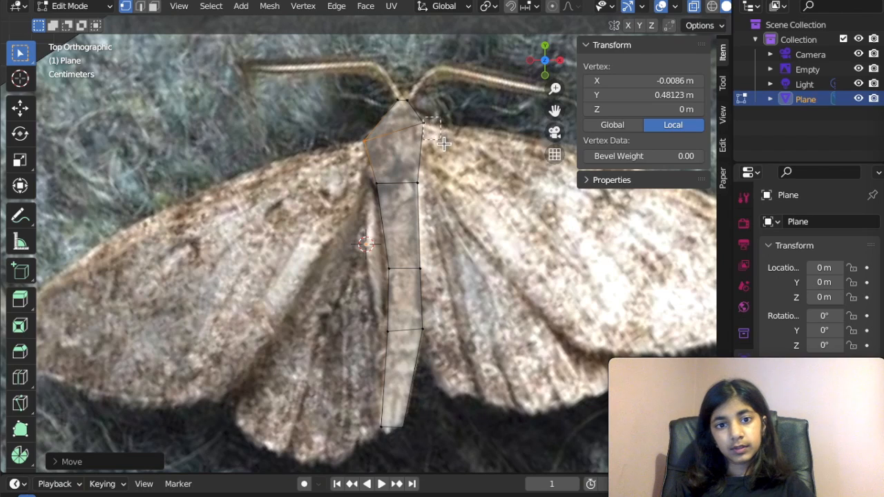
{"action": "left_click_drag", "start_coordinate": [444, 142], "coordinate": [445, 153]}
{"action": "key", "text": "g"}
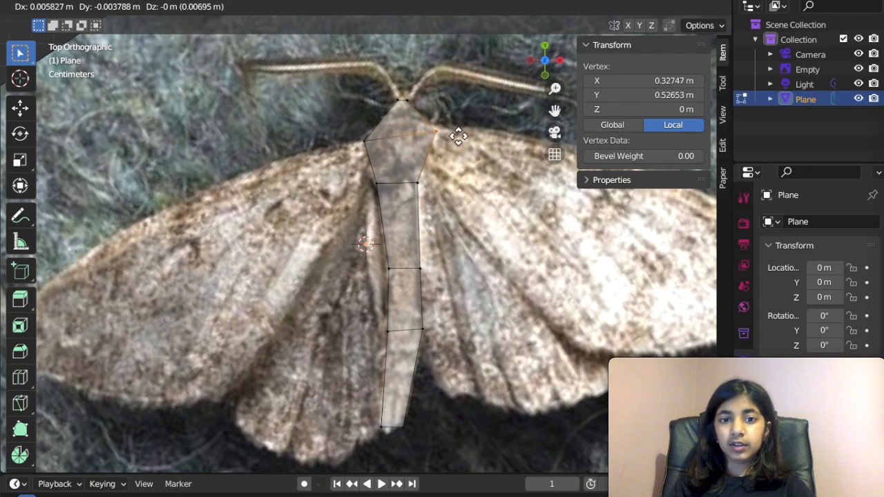
{"action": "left_click", "coordinate": [453, 133]}
Step: Pull the right and left neck vertices inward and up so the edge fits the base of the moth's head
{"action": "key", "text": "g"}
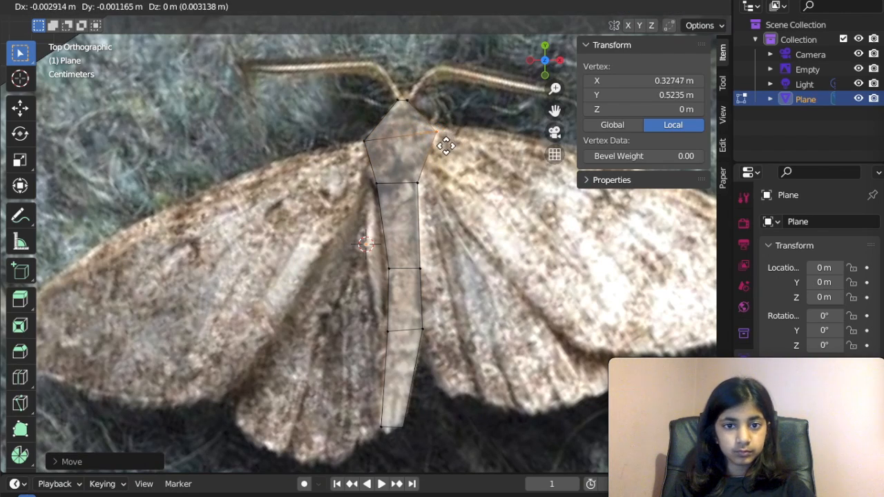
{"action": "left_click", "coordinate": [431, 136]}
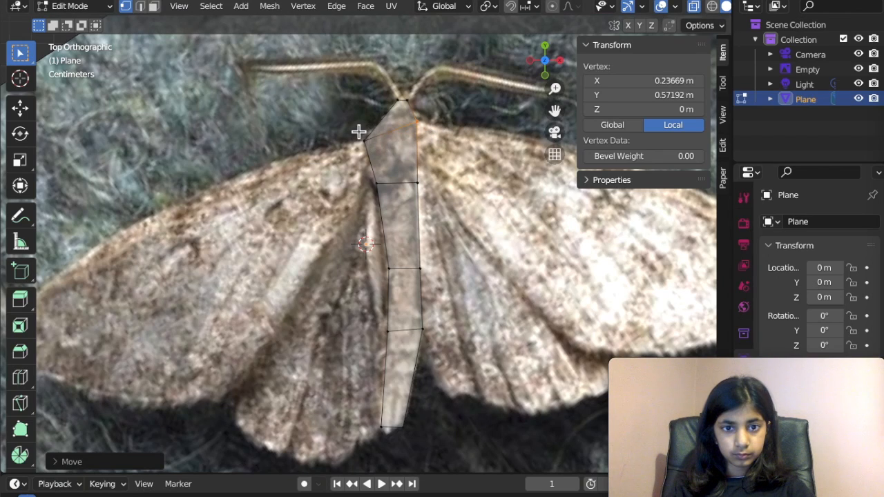
{"action": "left_click", "coordinate": [360, 135]}
{"action": "key", "text": "g"}
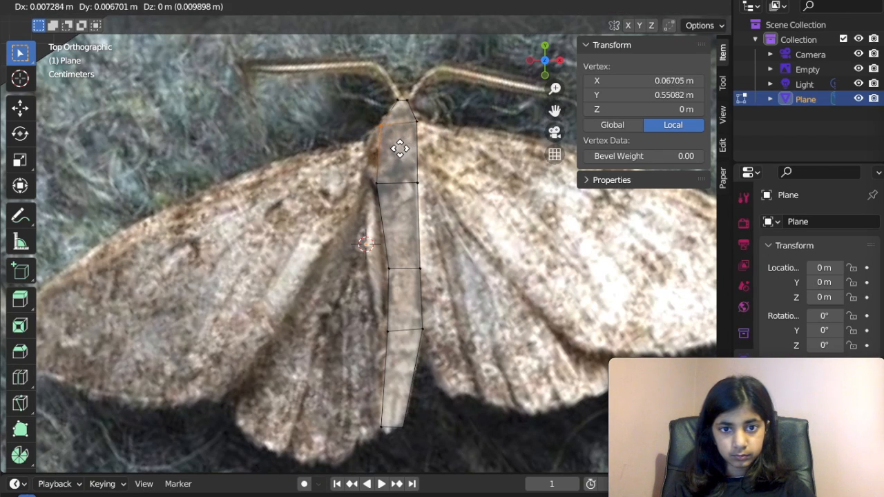
{"action": "left_click", "coordinate": [395, 148]}
Step: Move the left and right thorax vertices outward and slightly up to widen the thorax at the wing bases
{"action": "left_click_drag", "start_coordinate": [400, 199], "coordinate": [403, 197]}
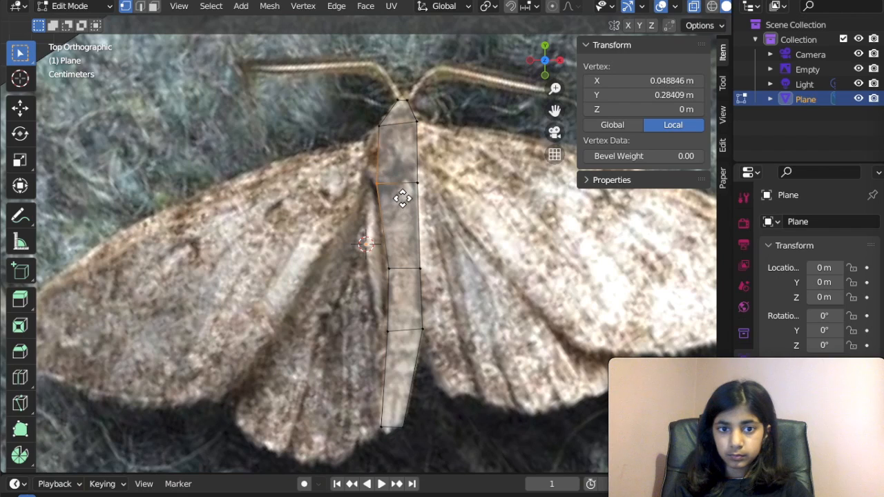
{"action": "key", "text": "g"}
{"action": "left_click", "coordinate": [396, 191]}
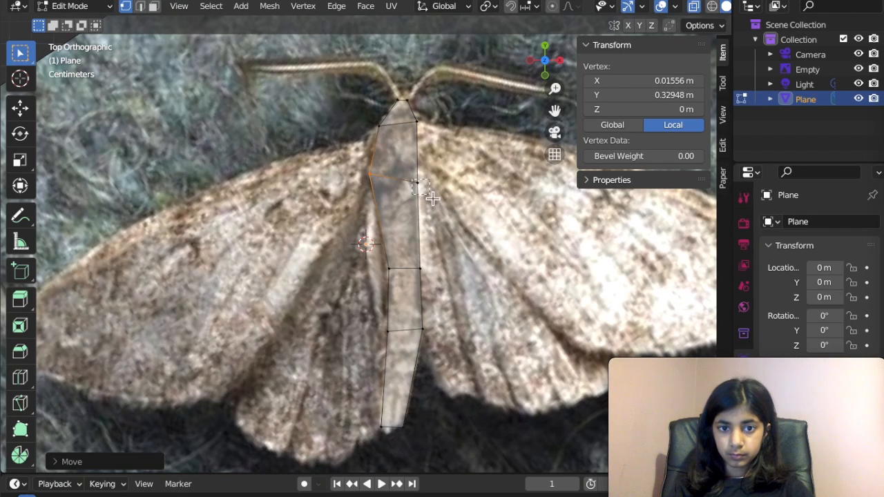
{"action": "left_click_drag", "start_coordinate": [432, 198], "coordinate": [430, 189]}
{"action": "key", "text": "g"}
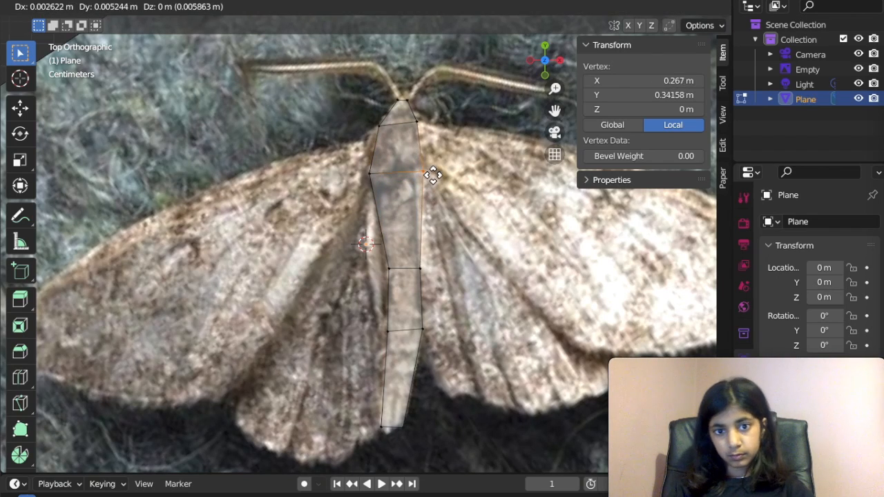
{"action": "left_click", "coordinate": [431, 175]}
Step: Select the entire body mesh in the right side view and extrude it upward about 0.28 m
{"action": "scroll", "coordinate": [430, 173], "scroll_direction": "down", "scroll_amount": 3}
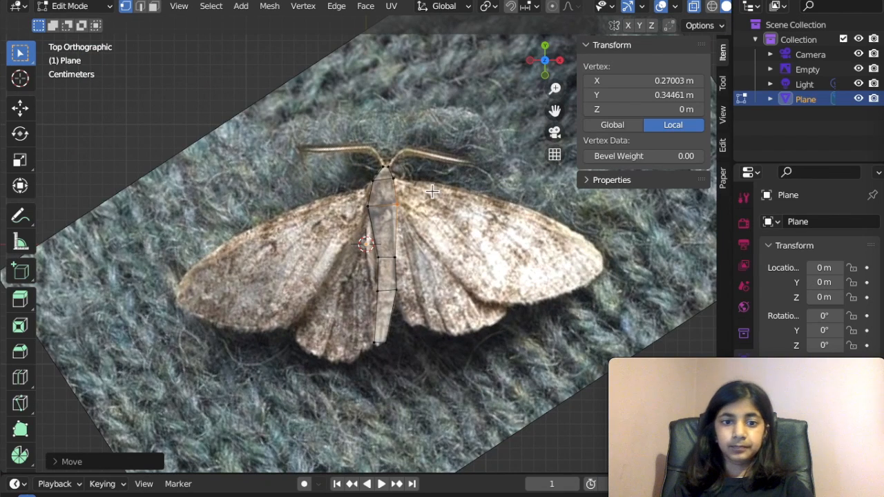
{"action": "key", "text": "Tab"}
{"action": "key", "text": "Tab"}
{"action": "middle_click_drag", "start_coordinate": [379, 198], "coordinate": [376, 194]}
{"action": "key", "text": "grave"}
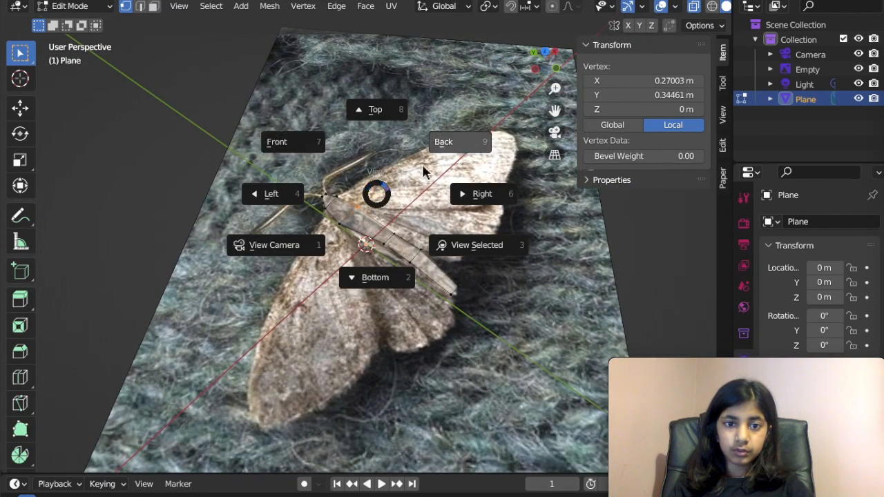
{"action": "left_click", "coordinate": [482, 196]}
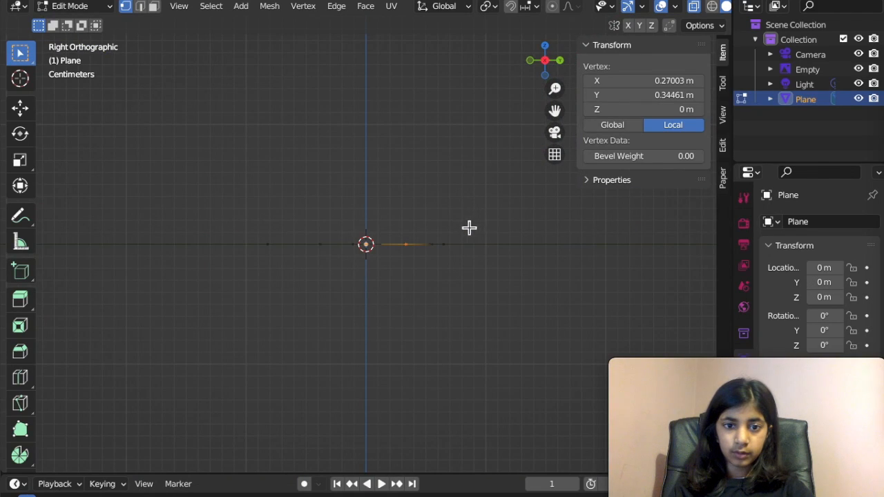
{"action": "key", "text": "a"}
{"action": "key", "text": "e"}
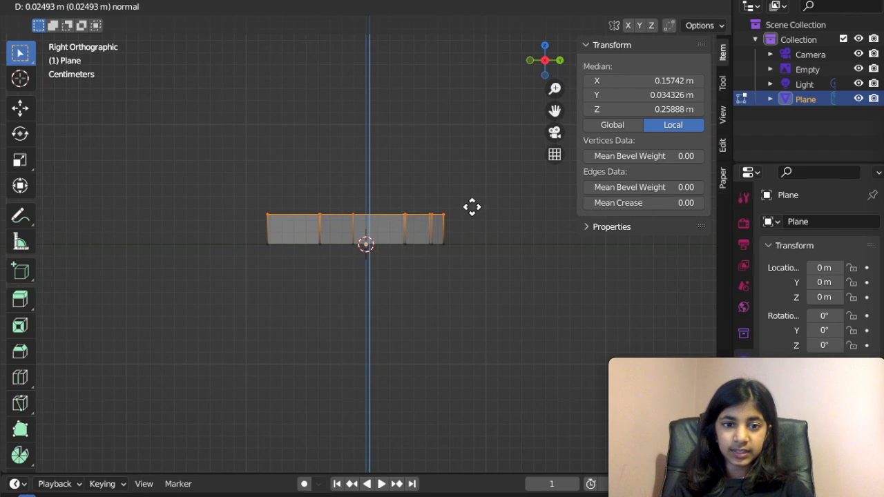
{"action": "left_click", "coordinate": [466, 201]}
Step: Switch to edge selection, select the edge loop around the thorax and scale it down
{"action": "scroll", "coordinate": [464, 199], "scroll_direction": "up", "scroll_amount": 3}
{"action": "middle_click_drag", "start_coordinate": [465, 199], "coordinate": [465, 199]}
{"action": "scroll", "coordinate": [465, 199], "scroll_direction": "down", "scroll_amount": 3}
{"action": "scroll", "coordinate": [464, 200], "scroll_direction": "up", "scroll_amount": 2}
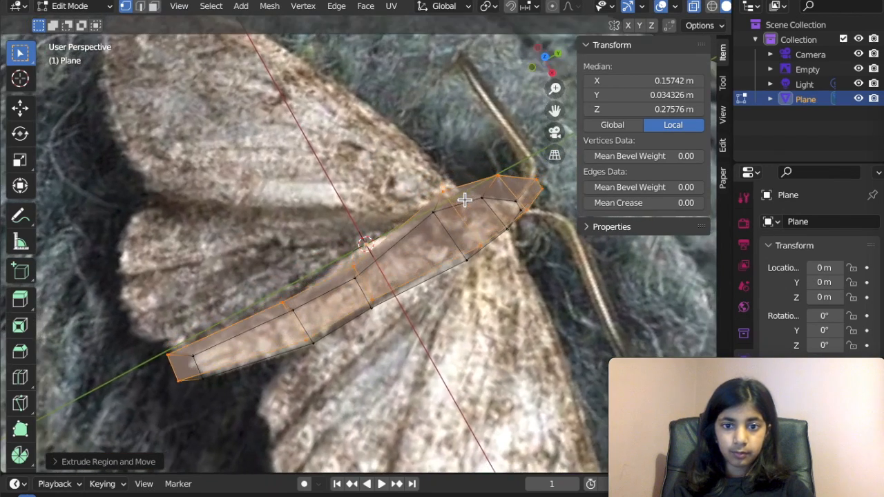
{"action": "left_click", "coordinate": [445, 194]}
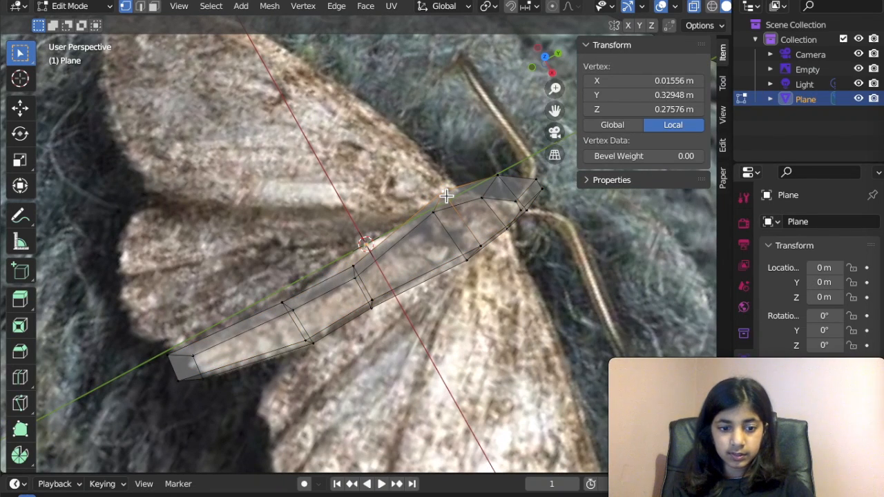
{"action": "key", "text": "2"}
{"action": "left_click", "coordinate": [449, 200]}
{"action": "middle_click_drag", "start_coordinate": [450, 201], "coordinate": [536, 321]}
{"action": "key", "text": "s"}
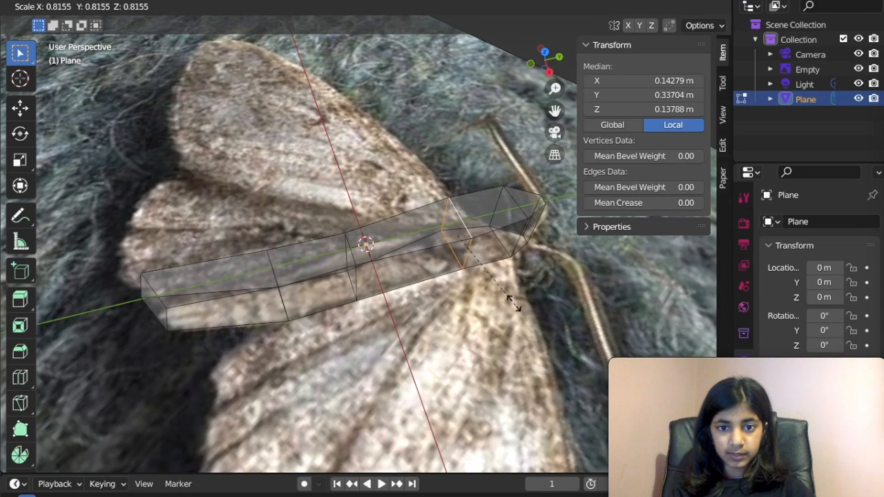
{"action": "left_click", "coordinate": [507, 293]}
Step: Scale the thorax edge loop back up by about 1.2
{"action": "mouse_move", "coordinate": [506, 293]}
{"action": "middle_mouse_down"}
{"action": "mouse_move", "coordinate": [510, 307]}
{"action": "mouse_move", "coordinate": [505, 294]}
{"action": "middle_mouse_up"}
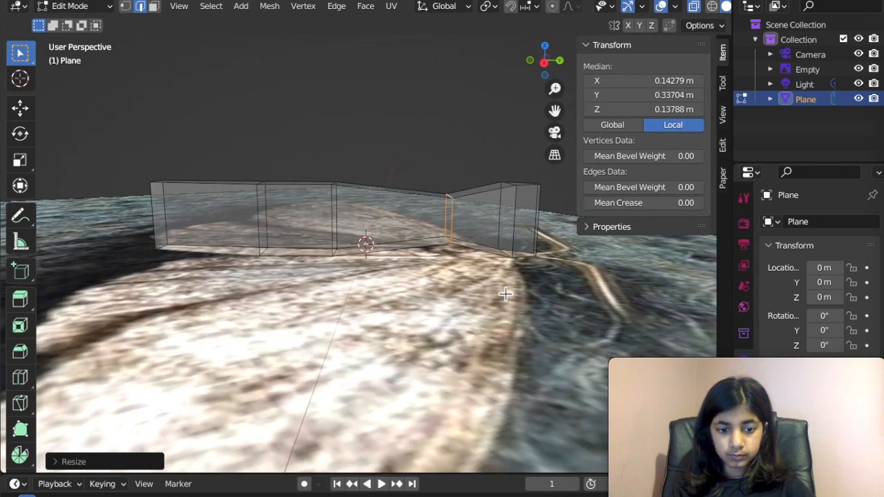
{"action": "key", "text": "s"}
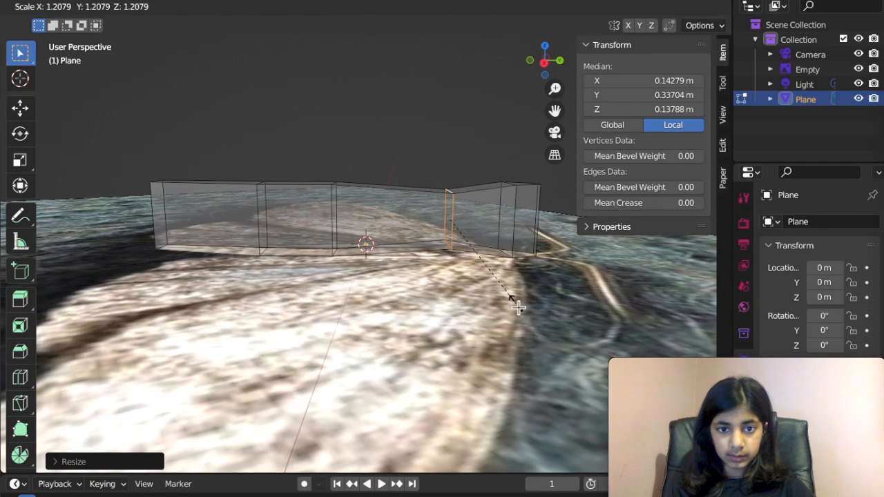
{"action": "left_click", "coordinate": [518, 307]}
Step: Select the end loop at the abdomen tip and scale it down to about 0.58
{"action": "left_click_drag", "start_coordinate": [135, 174], "coordinate": [185, 257]}
{"action": "key", "text": "s"}
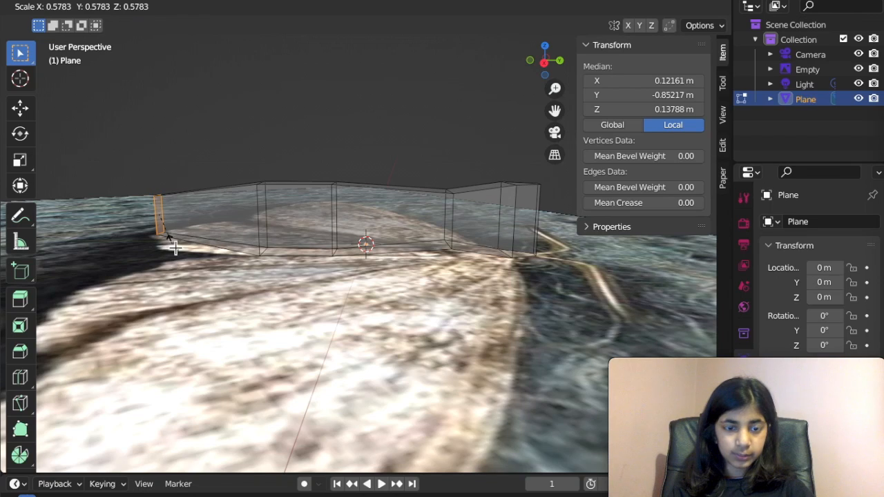
{"action": "left_click", "coordinate": [174, 247]}
Step: Lower the top cross edge next to the tail to about Z 0.23 m and the mid-body one to about 0.25 m
{"action": "left_click_drag", "start_coordinate": [240, 168], "coordinate": [311, 239]}
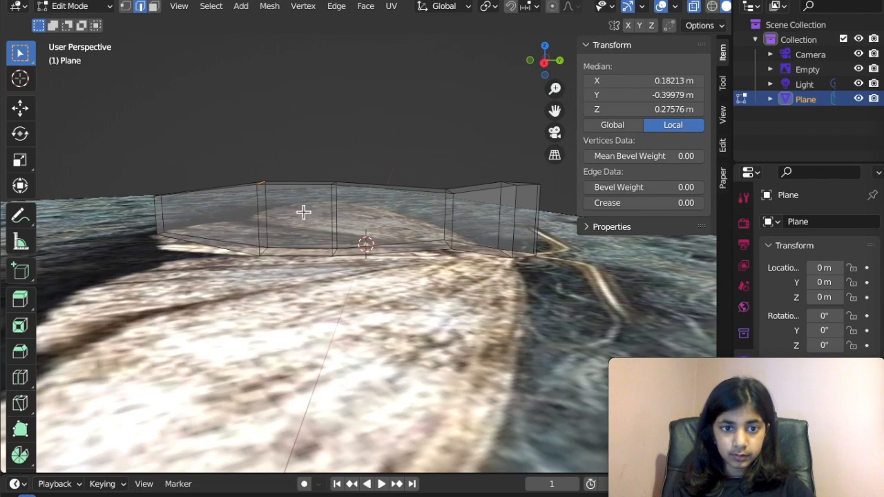
{"action": "key", "text": "g"}
{"action": "key", "text": "z"}
{"action": "left_click", "coordinate": [298, 212]}
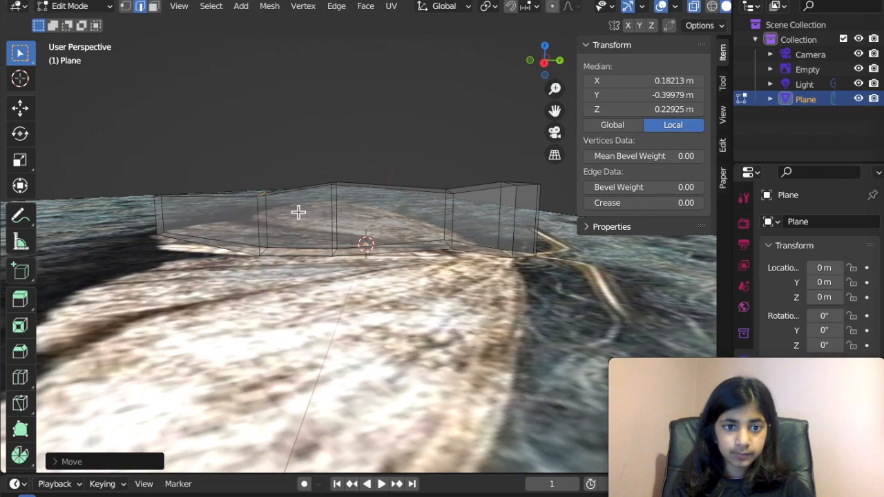
{"action": "key", "text": "ctrl+z"}
{"action": "key", "text": "g"}
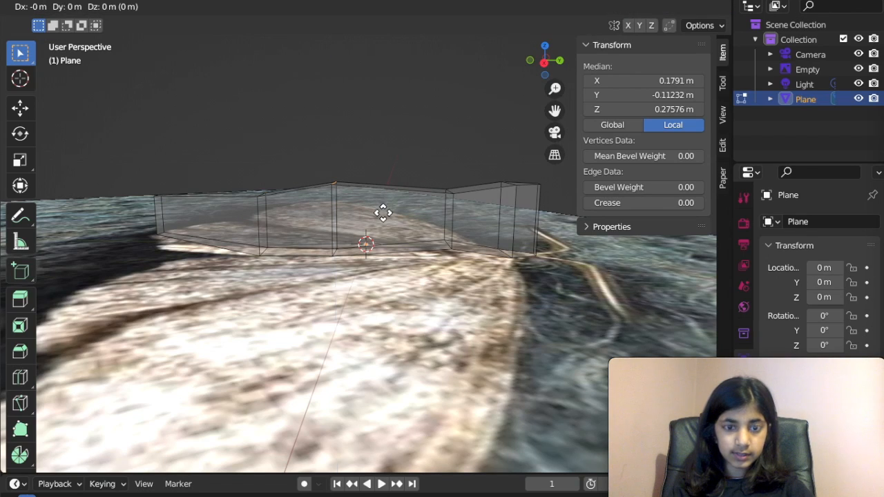
{"action": "key", "text": "z"}
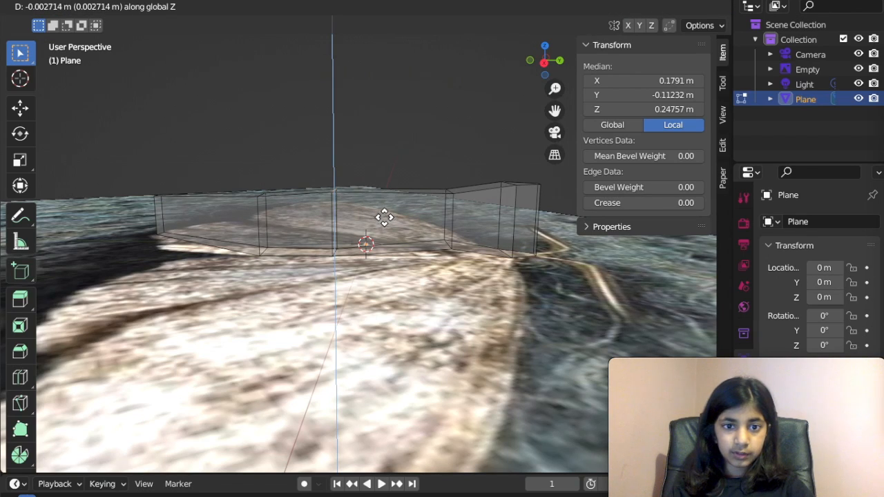
{"action": "left_click", "coordinate": [300, 197]}
Step: Select the upper lengthwise edge loop running from head to tail on the body's -X side
{"action": "middle_click_drag", "start_coordinate": [300, 234], "coordinate": [252, 212]}
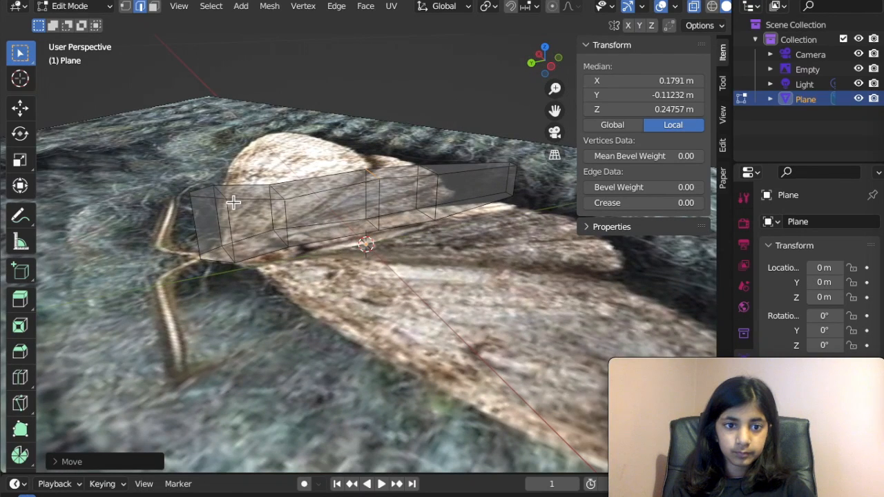
{"action": "left_click", "coordinate": [233, 202]}
{"action": "left_click", "coordinate": [232, 203], "text": "alt"}
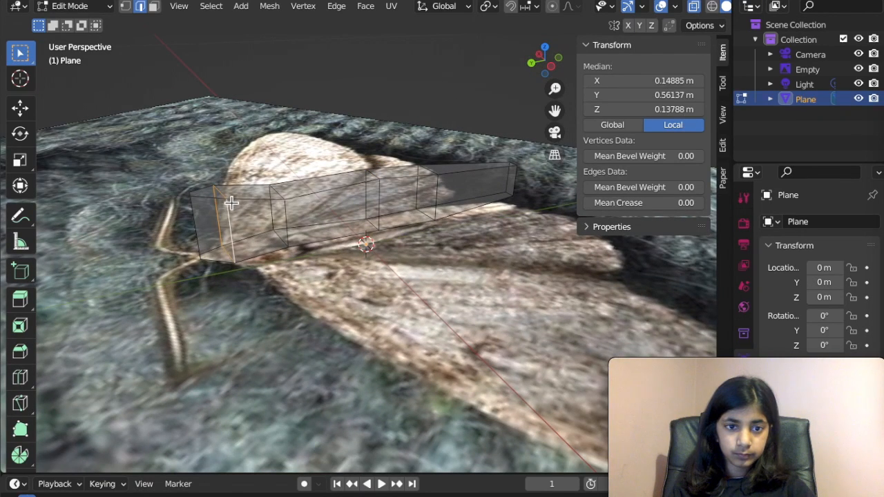
{"action": "left_click", "coordinate": [239, 201]}
{"action": "left_click", "coordinate": [268, 202], "text": "alt"}
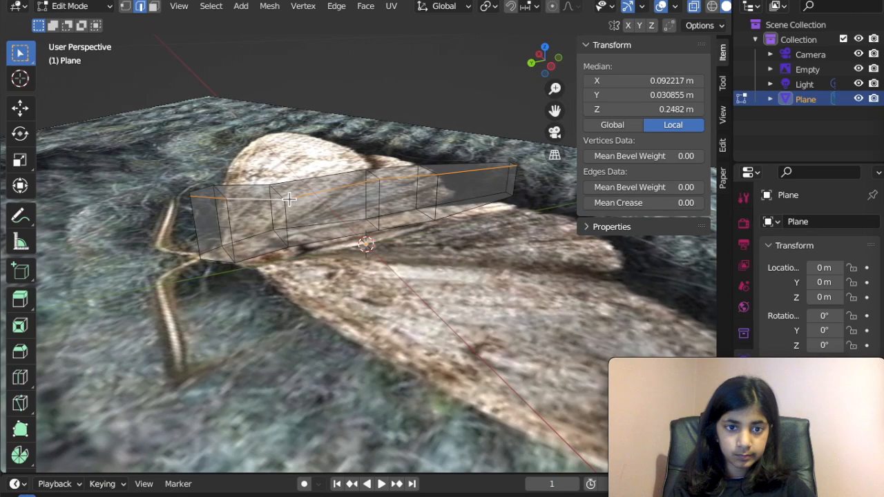
Step: Try edge-sliding the selected upper loop down the side of the body
{"action": "key", "text": "g"}
{"action": "key", "text": "g"}
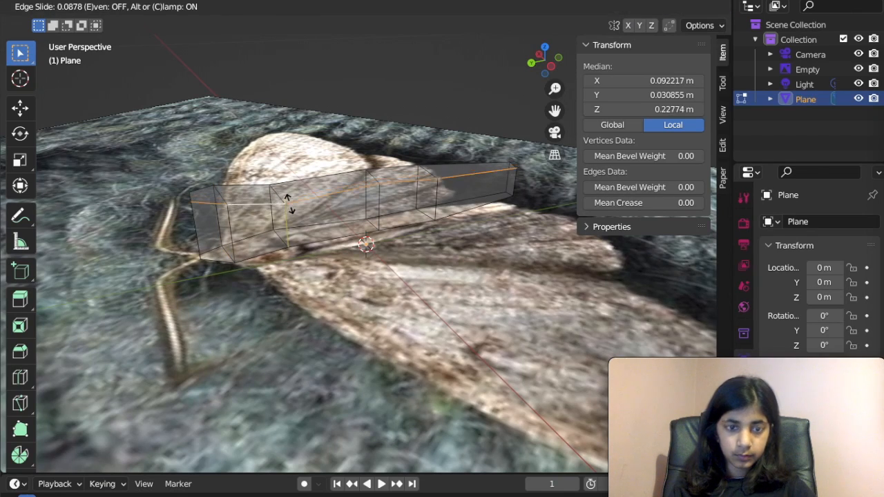
{"action": "left_click", "coordinate": [289, 201]}
{"action": "key", "text": "g"}
{"action": "key", "text": "g"}
{"action": "left_click", "coordinate": [289, 200]}
{"action": "middle_click_drag", "start_coordinate": [292, 205], "coordinate": [292, 204]}
{"action": "key", "text": "ctrl+z"}
{"action": "key", "text": "ctrl+z"}
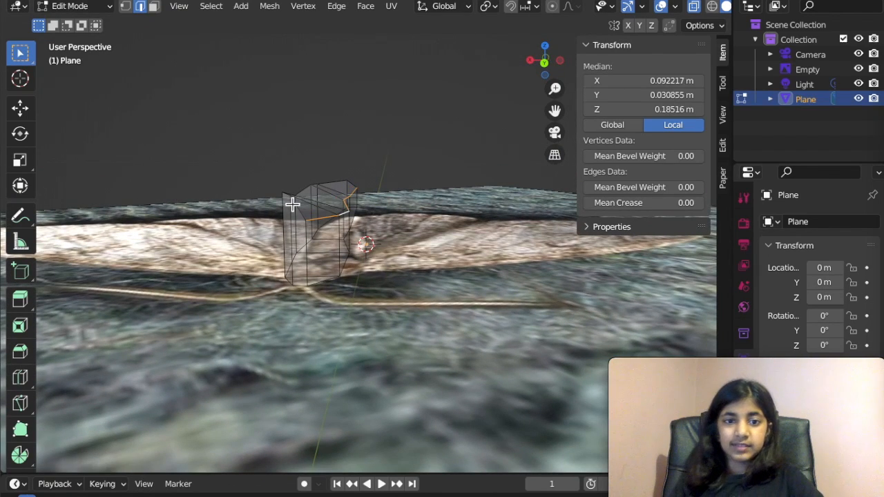
Step: Edge-slide the upper lengthwise side loop slightly down to about Z 0.24 m
{"action": "key", "text": "g"}
{"action": "key", "text": "g"}
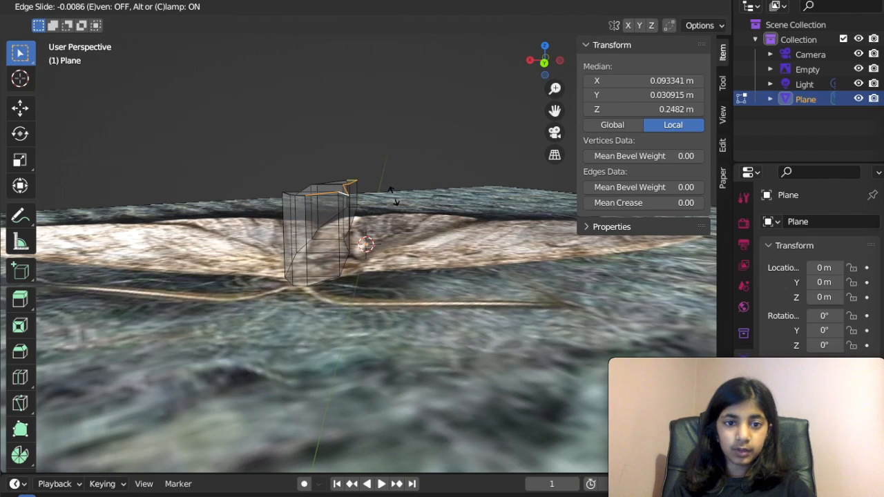
{"action": "left_click", "coordinate": [395, 197]}
{"action": "key", "text": "g"}
{"action": "key", "text": "g"}
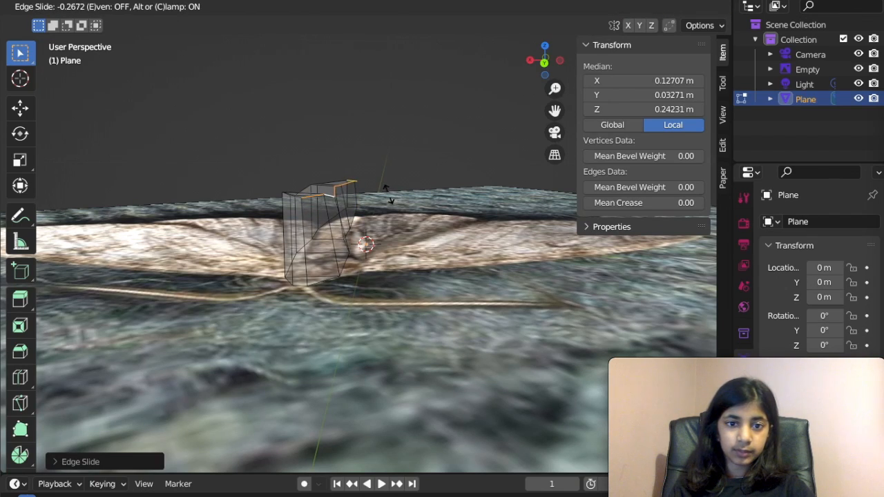
{"action": "left_click", "coordinate": [393, 199]}
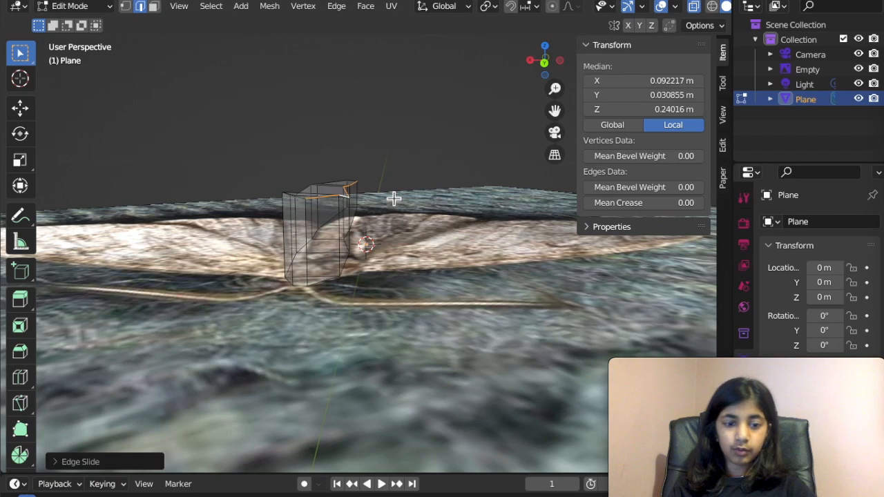
{"action": "key", "text": "a"}
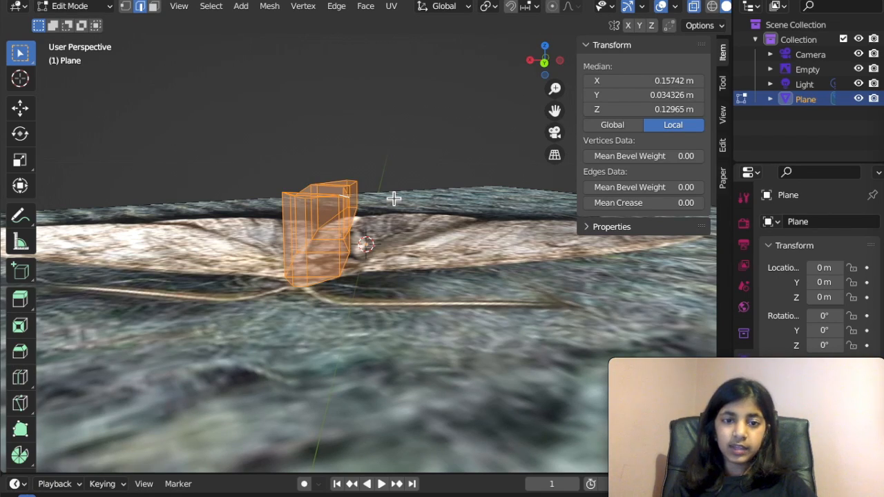
{"action": "right_click", "coordinate": [394, 199]}
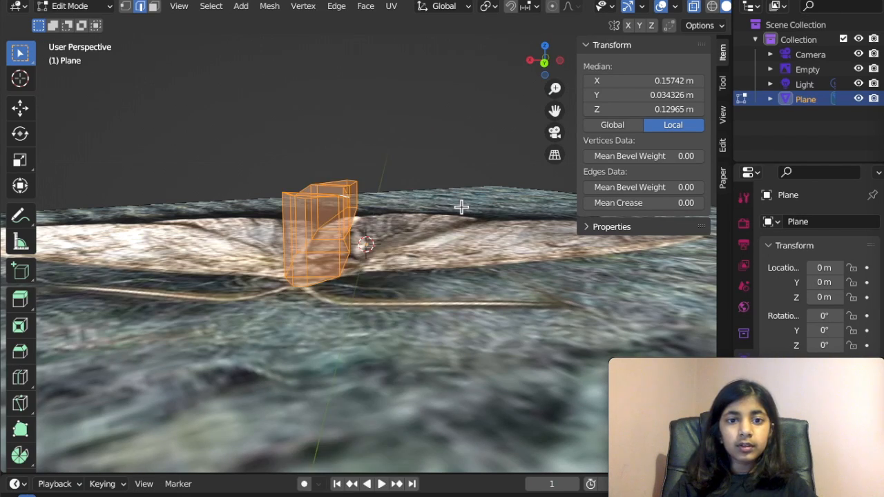
{"action": "middle_click_drag", "start_coordinate": [401, 223], "coordinate": [410, 206]}
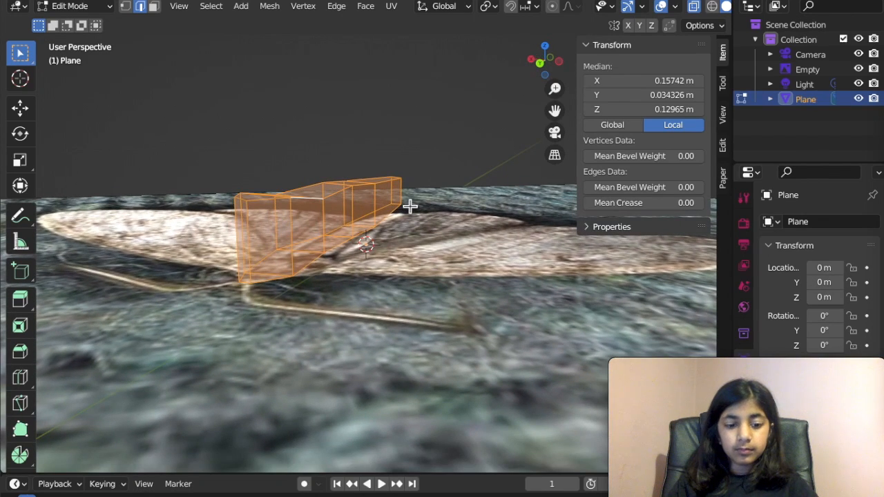
{"action": "key", "text": "ctrl+e"}
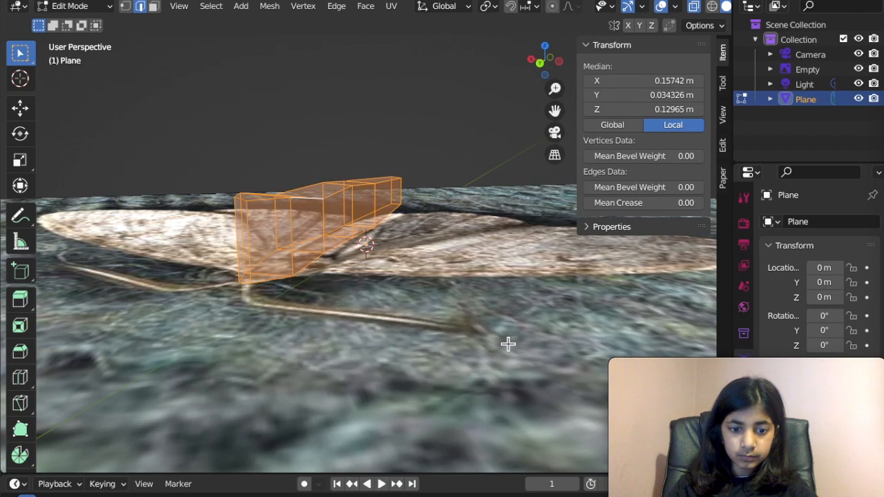
{"action": "middle_click_drag", "start_coordinate": [415, 293], "coordinate": [398, 255]}
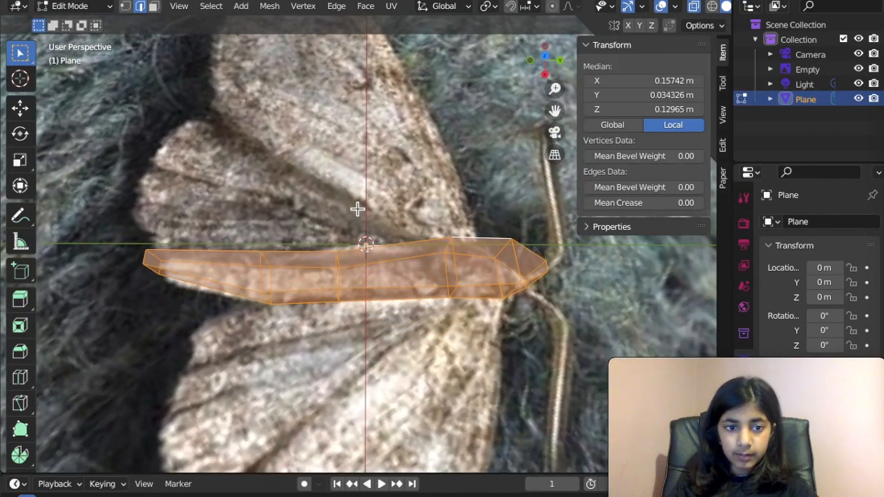
{"action": "key", "text": "alt+a"}
Step: Select the top edge at the tail tip and edge-slide it down to about Z 0.18 m
{"action": "middle_click_drag", "start_coordinate": [357, 209], "coordinate": [530, 196]}
{"action": "left_click_drag", "start_coordinate": [518, 189], "coordinate": [551, 205]}
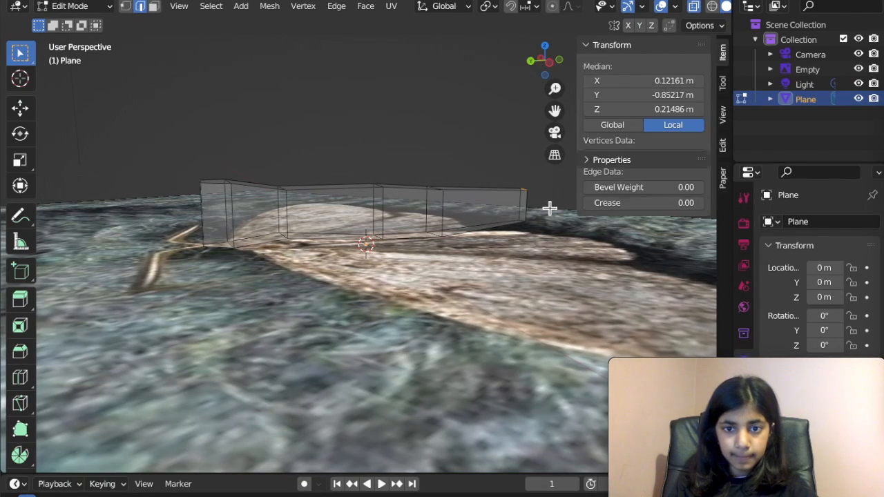
{"action": "key", "text": "g"}
{"action": "key", "text": "g"}
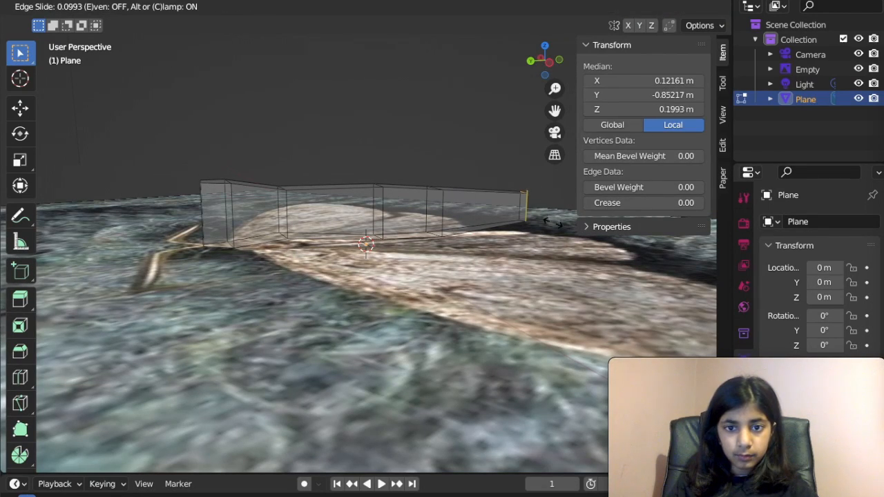
{"action": "left_click", "coordinate": [553, 237]}
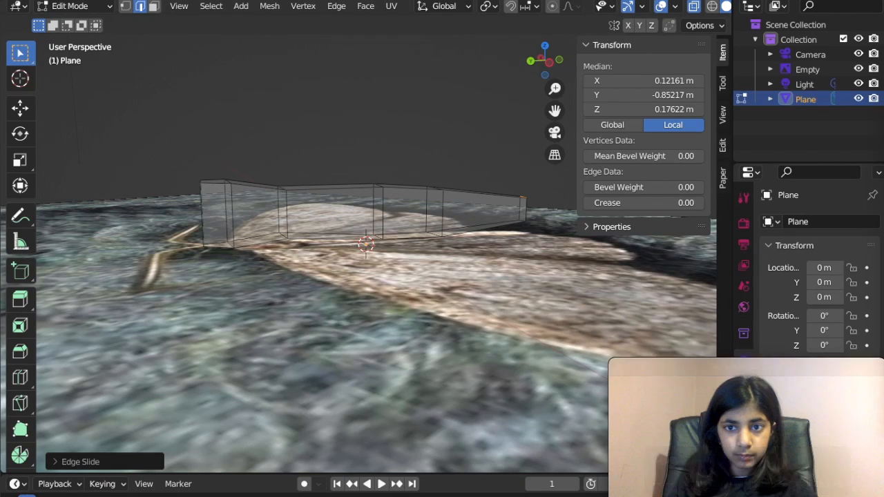
Step: Select the upper and lower front edges of the head and scale them closer together along Z
{"action": "middle_click_drag", "start_coordinate": [469, 229], "coordinate": [469, 229]}
{"action": "middle_click_drag", "start_coordinate": [536, 177], "coordinate": [488, 205]}
{"action": "left_click", "coordinate": [535, 177]}
{"action": "middle_click_drag", "start_coordinate": [511, 292], "coordinate": [519, 289]}
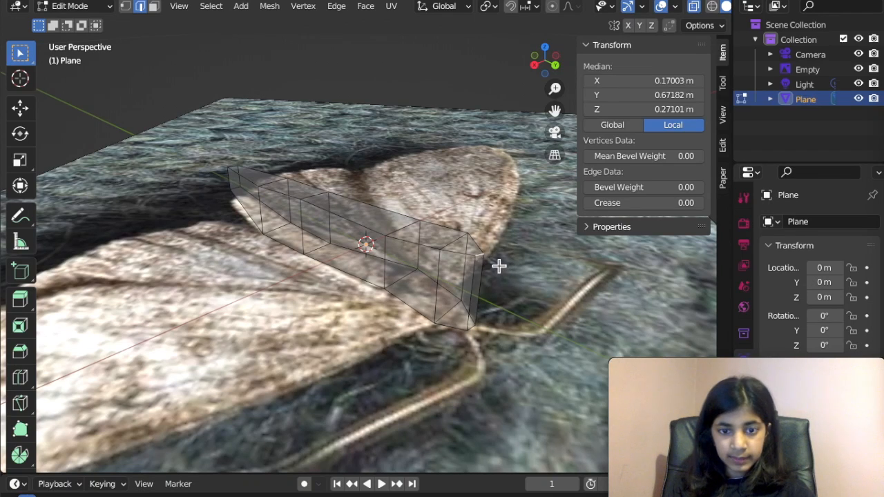
{"action": "left_click", "coordinate": [477, 331], "text": "shift"}
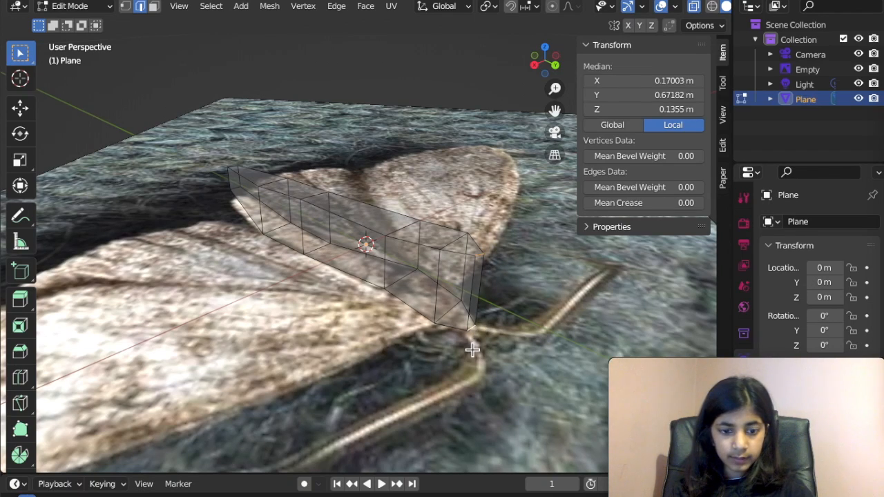
{"action": "key", "text": "s"}
{"action": "key", "text": "z"}
{"action": "left_click", "coordinate": [478, 322]}
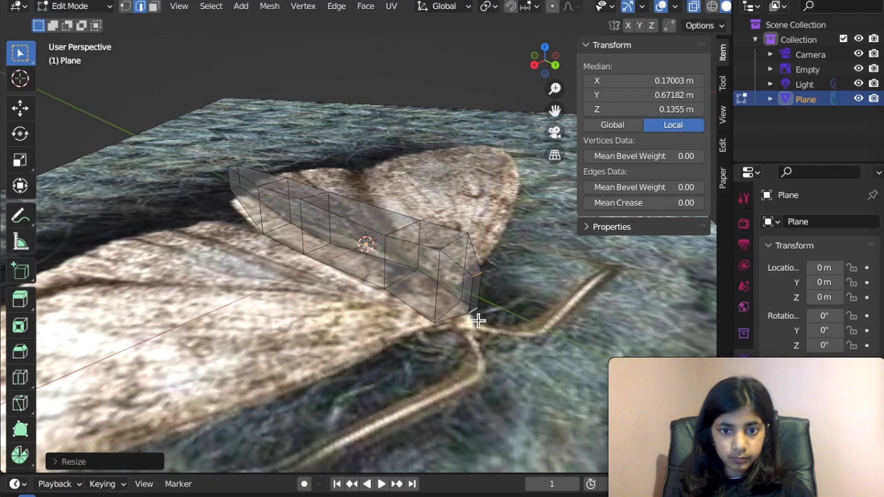
Step: Try extruding the vertical edge at the head's front along the +X antenna from the top view
{"action": "left_click", "coordinate": [473, 306]}
{"action": "key", "text": "grave"}
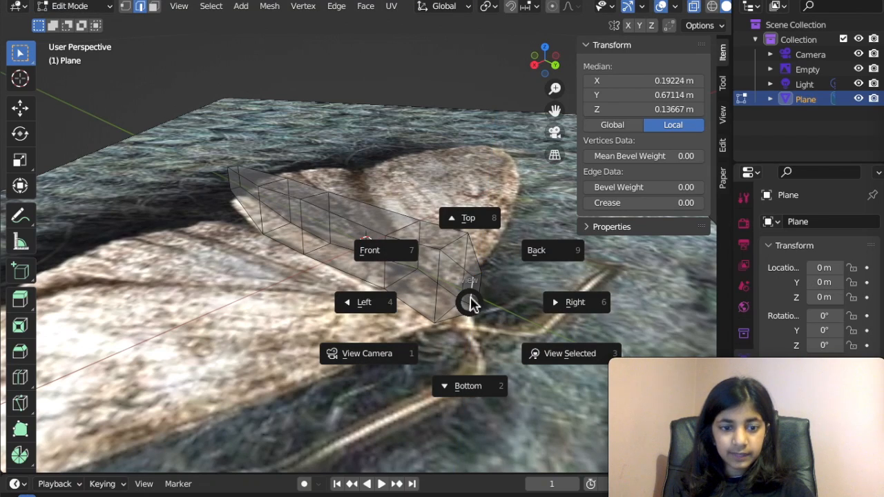
{"action": "left_click", "coordinate": [470, 218]}
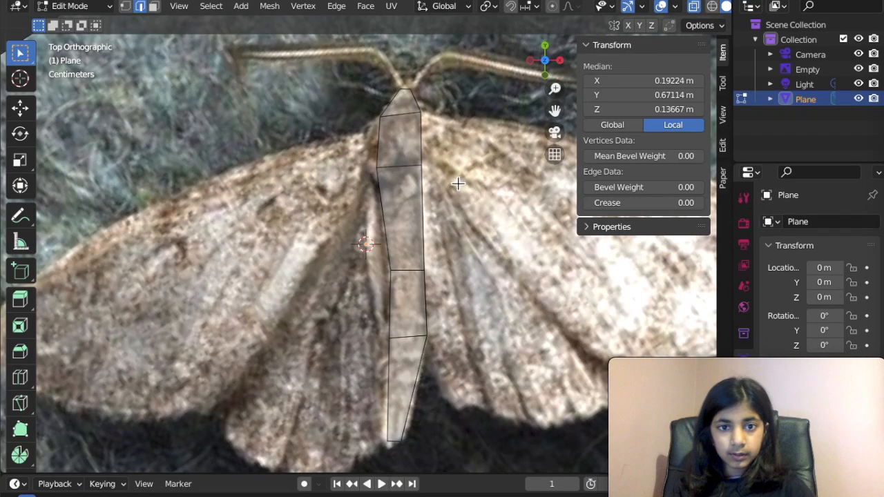
{"action": "scroll", "coordinate": [442, 159], "scroll_direction": "up", "scroll_amount": 2}
{"action": "key", "text": "g"}
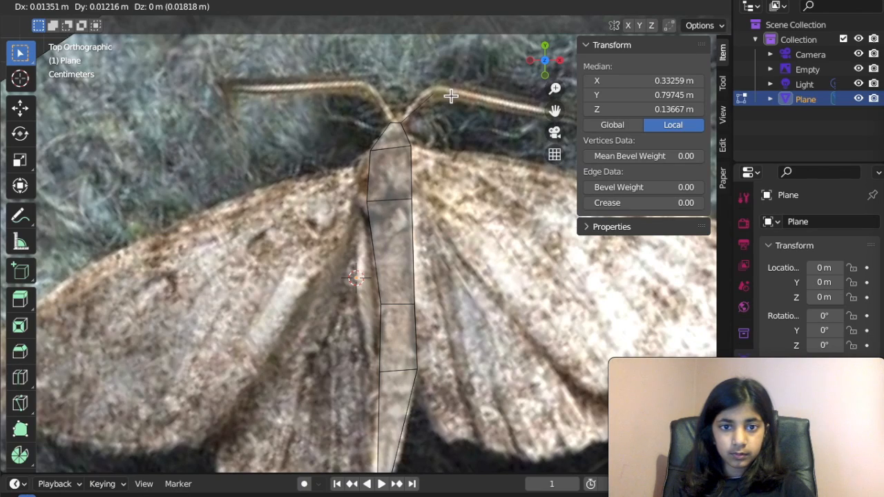
{"action": "left_click", "coordinate": [453, 96]}
{"action": "middle_click_drag", "start_coordinate": [406, 116], "coordinate": [406, 116]}
{"action": "left_click", "coordinate": [483, 150]}
{"action": "middle_click_drag", "start_coordinate": [483, 148], "coordinate": [491, 148]}
{"action": "middle_click_drag", "start_coordinate": [421, 219], "coordinate": [422, 224]}
{"action": "scroll", "coordinate": [422, 224], "scroll_direction": "down", "scroll_amount": 5}
Step: Add a plane to the mesh from the top view and scale it down to a fraction of the moth's wingspan
{"action": "key", "text": "grave"}
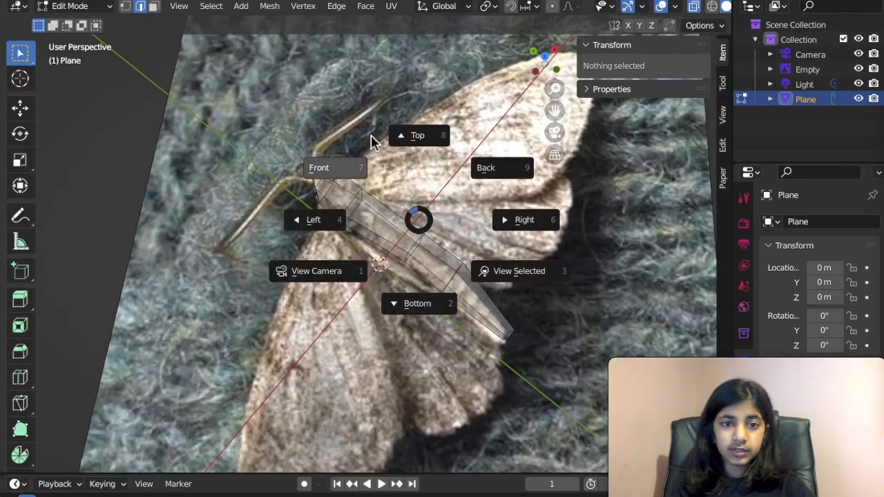
{"action": "left_click", "coordinate": [372, 136]}
{"action": "key", "text": "KP_3"}
{"action": "key", "text": "grave"}
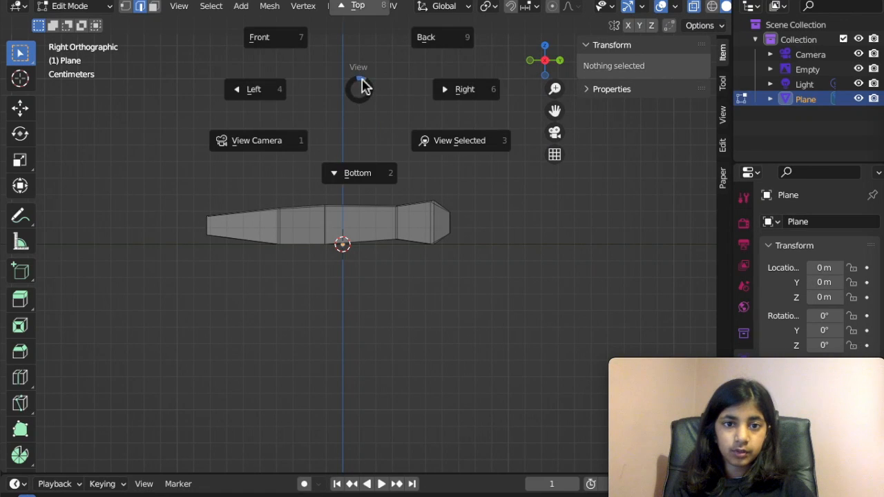
{"action": "left_click", "coordinate": [349, 47]}
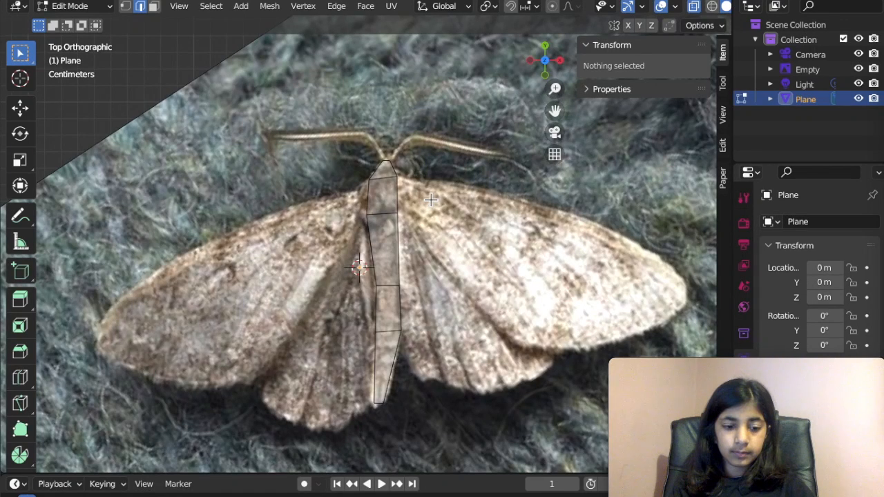
{"action": "key", "text": "shift+a"}
{"action": "left_click", "coordinate": [371, 198]}
{"action": "middle_click_drag", "start_coordinate": [432, 315], "coordinate": [431, 315]}
{"action": "scroll", "coordinate": [432, 315], "scroll_direction": "down", "scroll_amount": 8}
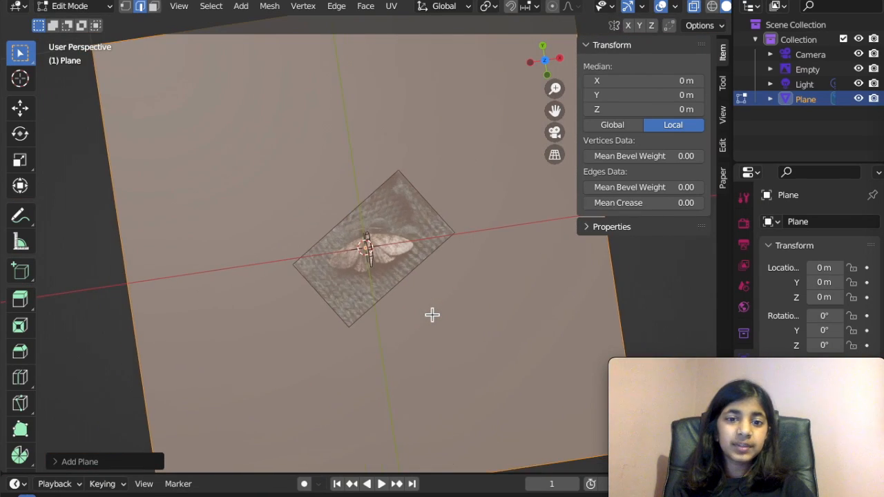
{"action": "key", "text": "s"}
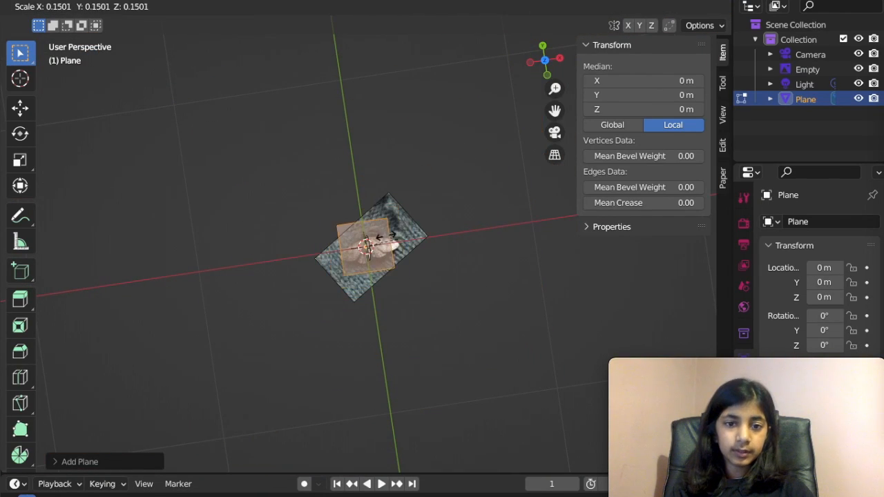
{"action": "left_click", "coordinate": [365, 246]}
Step: In top view, move the new plane over the -X wing beside the body, to about X -0.3 m
{"action": "key", "text": "Tab"}
{"action": "scroll", "coordinate": [365, 245], "scroll_direction": "up", "scroll_amount": 10}
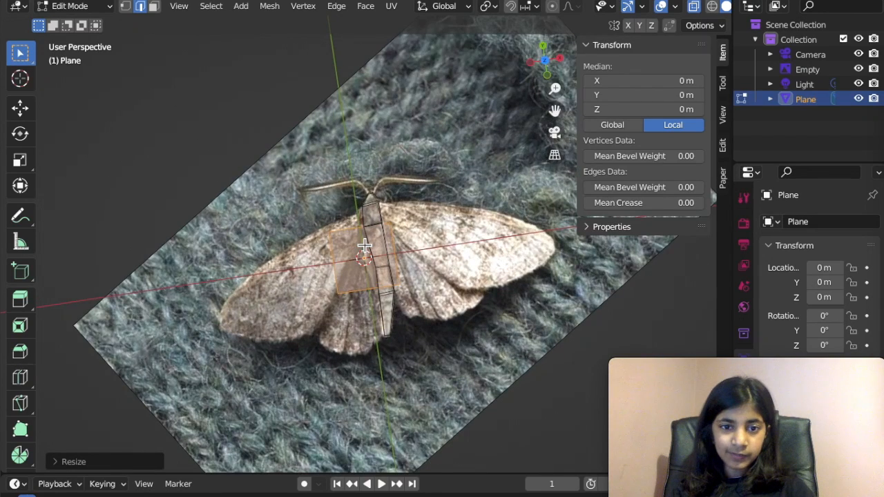
{"action": "key", "text": "grave"}
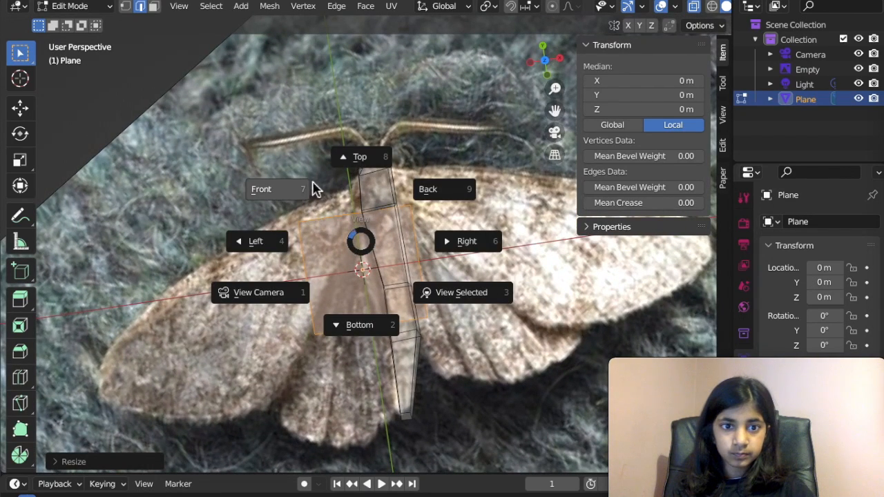
{"action": "left_click", "coordinate": [339, 166]}
{"action": "key", "text": "g"}
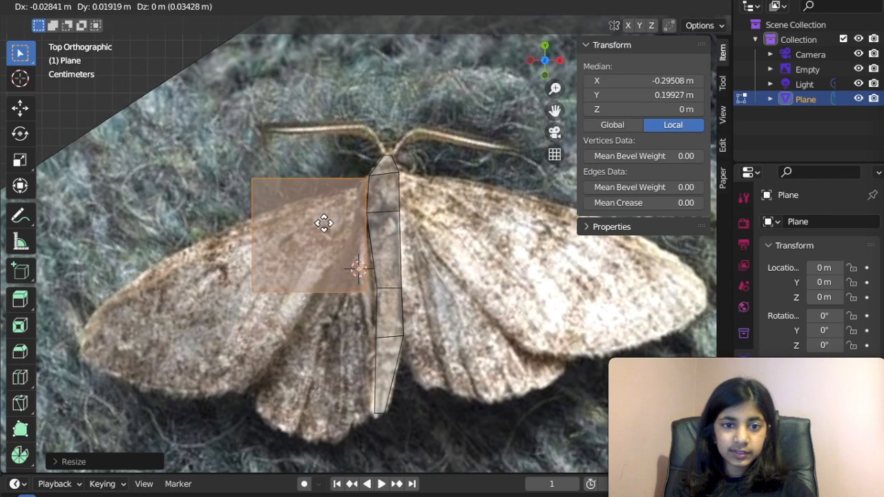
{"action": "left_click", "coordinate": [325, 223]}
Step: Switch to vertex selection and move the plane's upper outer vertex to the wing tip, about X -1.63 m, Y -0.35 m
{"action": "key", "text": "Tab"}
{"action": "key", "text": "Tab"}
{"action": "left_click", "coordinate": [275, 217]}
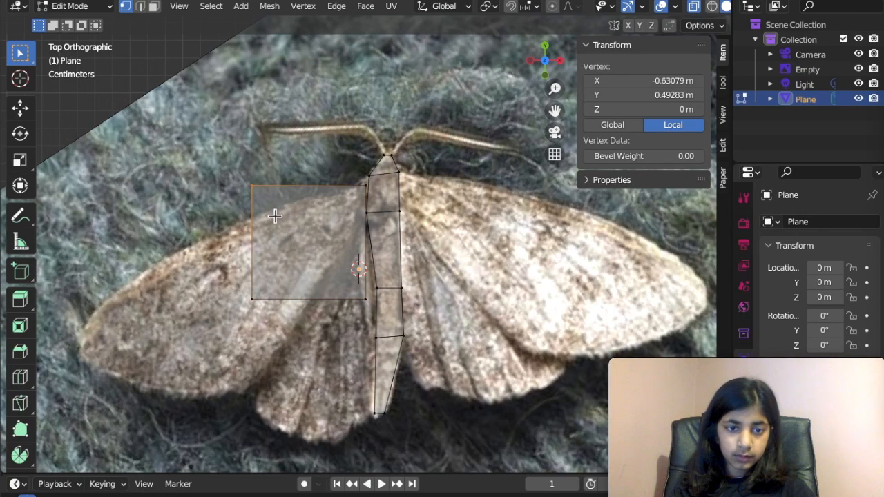
{"action": "key", "text": "g"}
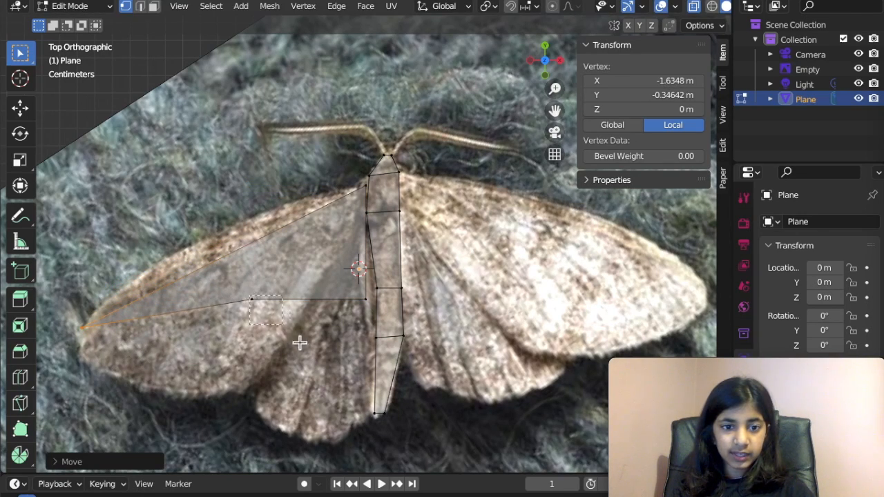
Step: Move the wing plane's lower outer vertex to about X -0.81 m, Y -0.81 m and its lower inner vertex to about X 0.10 m, Y -0.75 m
{"action": "key", "text": "g"}
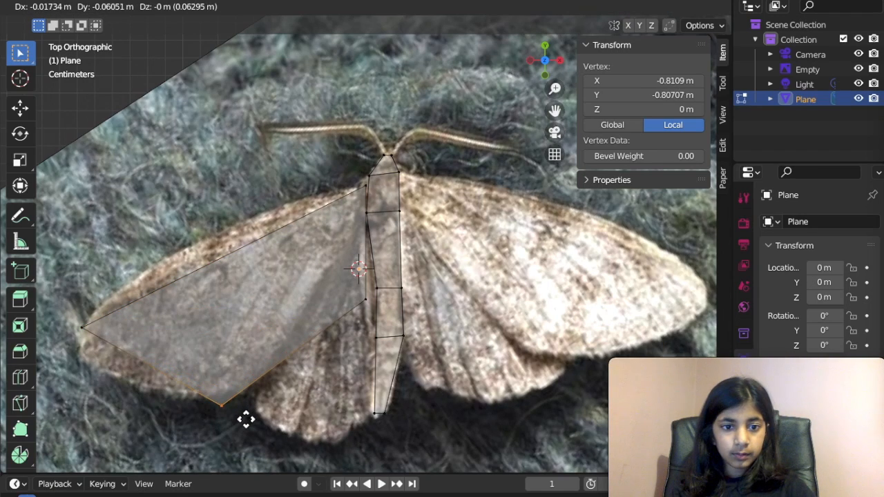
{"action": "left_click", "coordinate": [246, 420]}
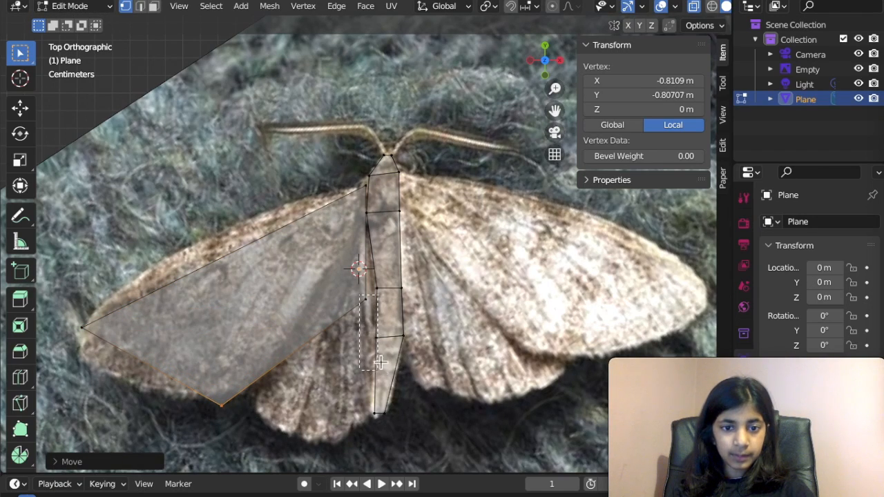
{"action": "left_click_drag", "start_coordinate": [373, 320], "coordinate": [373, 320]}
{"action": "key", "text": "g"}
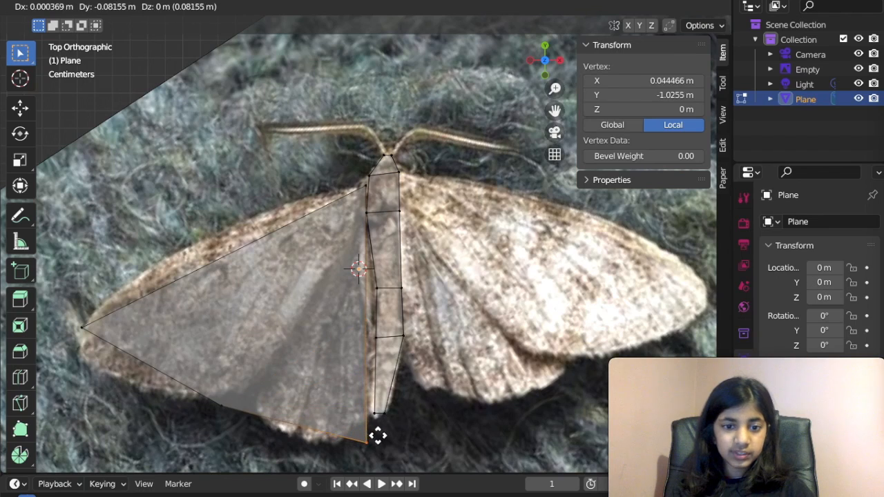
{"action": "left_click", "coordinate": [374, 433]}
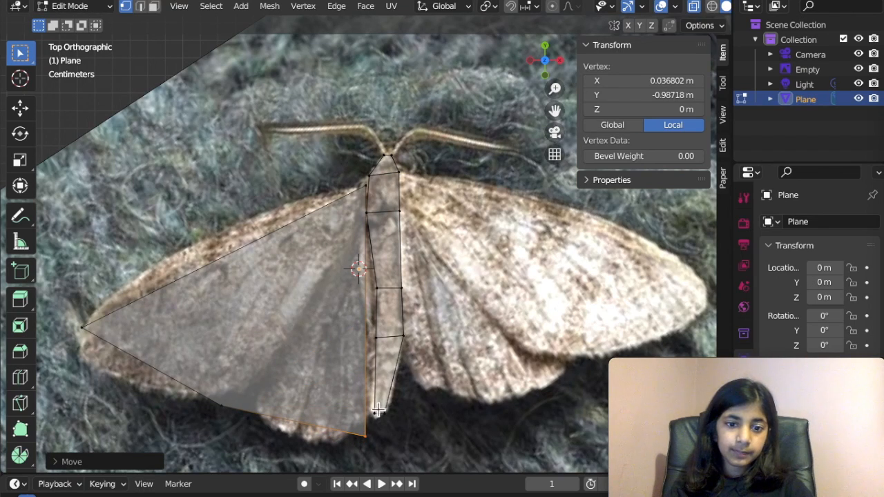
{"action": "key", "text": "g"}
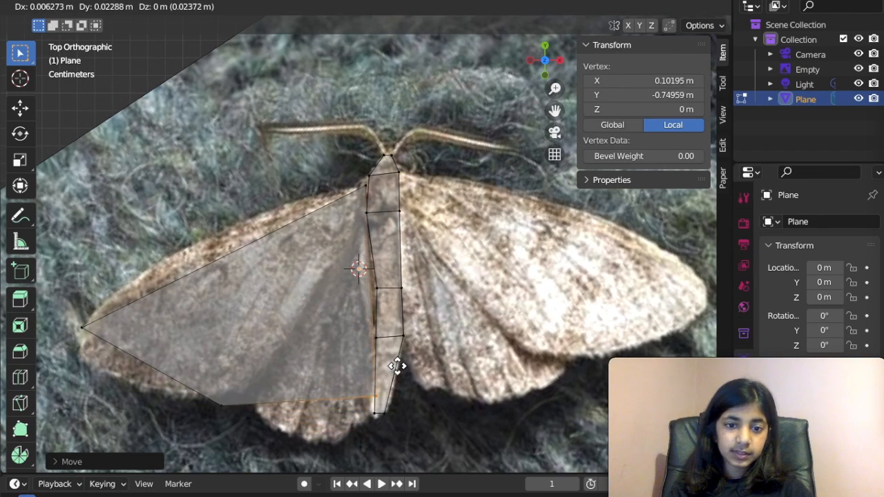
{"action": "left_click", "coordinate": [395, 364]}
Step: Move the wing's upper inner vertex to about X 0.08 m, Y 0.49 m and add a centred loop cut from front to rear edge
{"action": "left_click", "coordinate": [368, 188]}
{"action": "key", "text": "g"}
{"action": "left_click", "coordinate": [373, 191]}
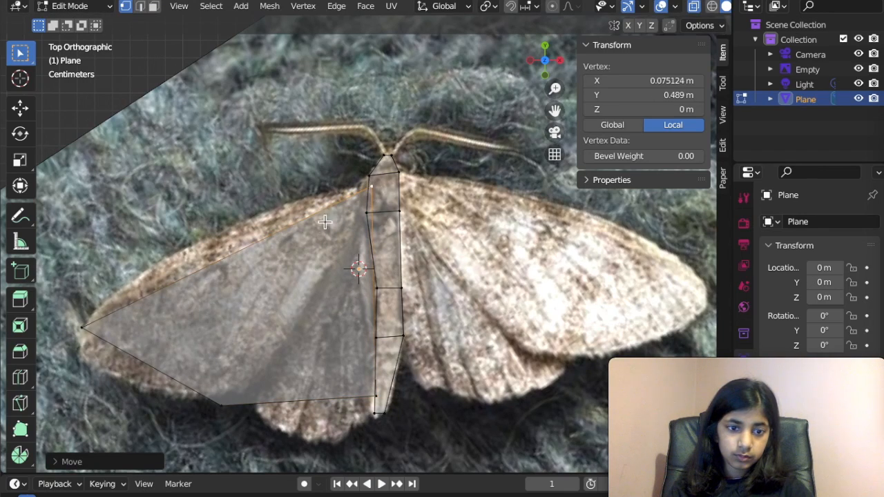
{"action": "left_click", "coordinate": [266, 246]}
{"action": "right_click", "coordinate": [234, 266]}
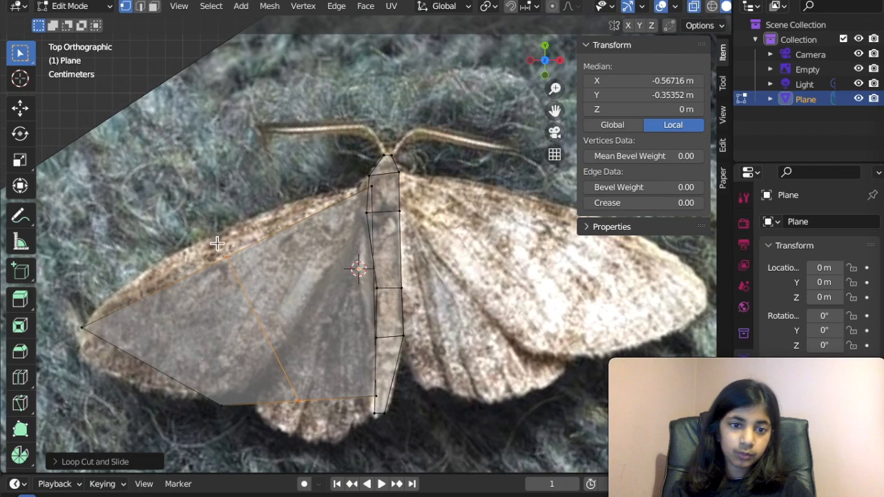
Step: Move the loop cut's upper vertex outward to the front edge of the photographed wing
{"action": "left_click_drag", "start_coordinate": [205, 238], "coordinate": [260, 290]}
{"action": "key", "text": "g"}
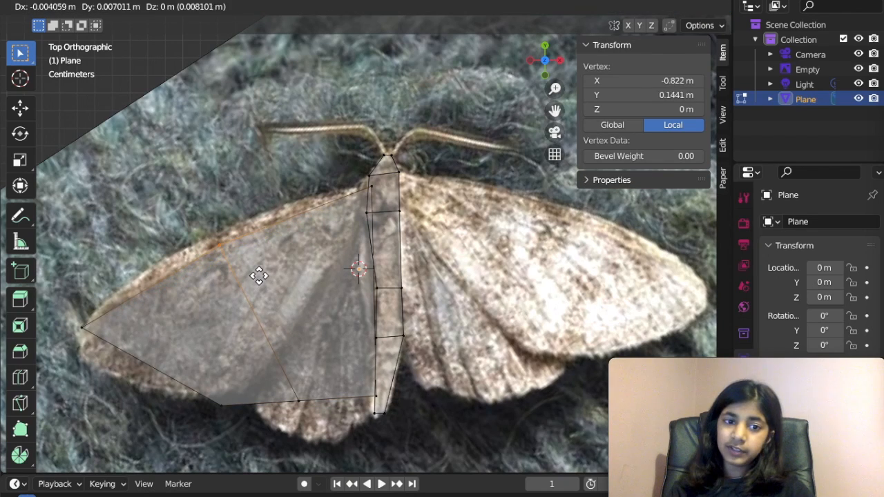
{"action": "left_click", "coordinate": [255, 270]}
Step: Move the wing's lower outer vertex to about X -1.05 m, Y -0.70 m and the loop cut's lower vertex to about X -0.25 m, Y -0.96 m
{"action": "left_click_drag", "start_coordinate": [205, 396], "coordinate": [252, 416]}
{"action": "key", "text": "g"}
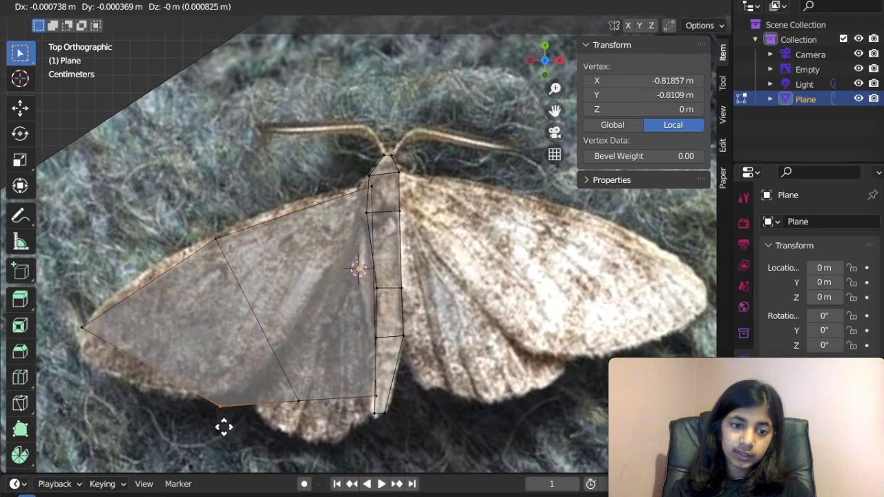
{"action": "left_click", "coordinate": [210, 407]}
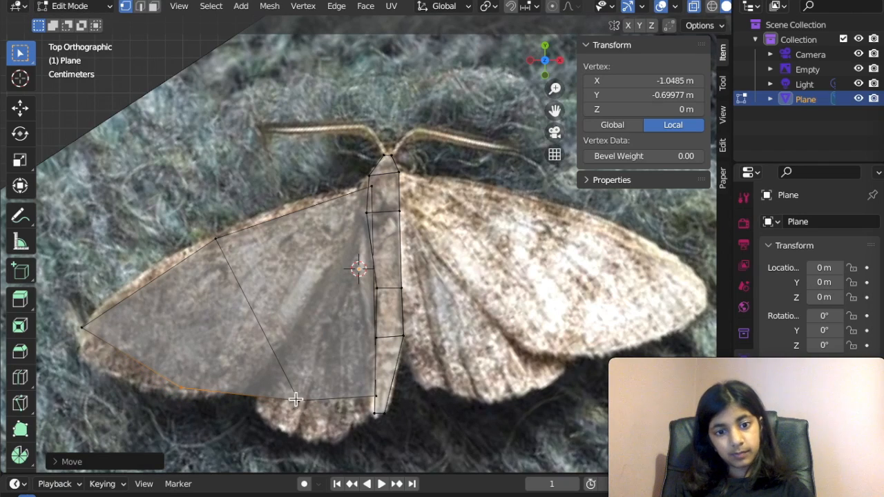
{"action": "left_click_drag", "start_coordinate": [321, 420], "coordinate": [322, 421]}
{"action": "key", "text": "g"}
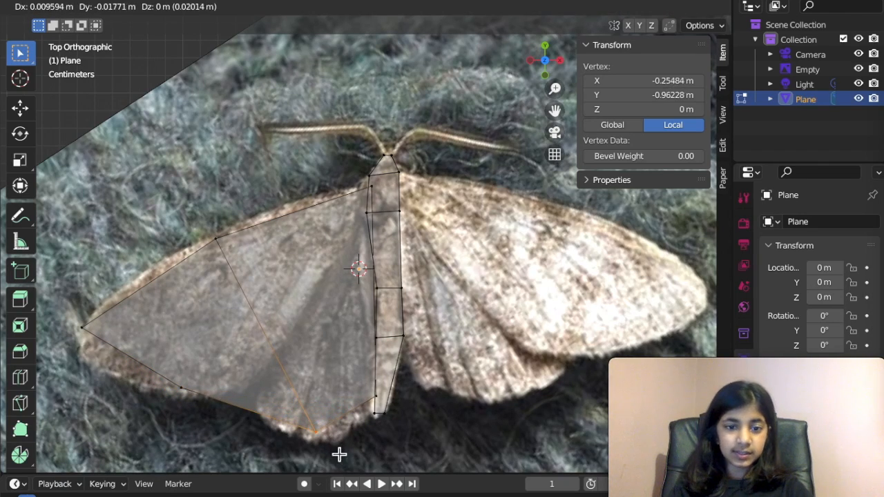
{"action": "left_click", "coordinate": [339, 454]}
Step: Tuck the wing's inner vertices into the body, the lower at about X 0.18 m, Y -0.28 m and the upper at X 0.09 m, Y 0.41 m
{"action": "left_click_drag", "start_coordinate": [395, 409], "coordinate": [393, 407]}
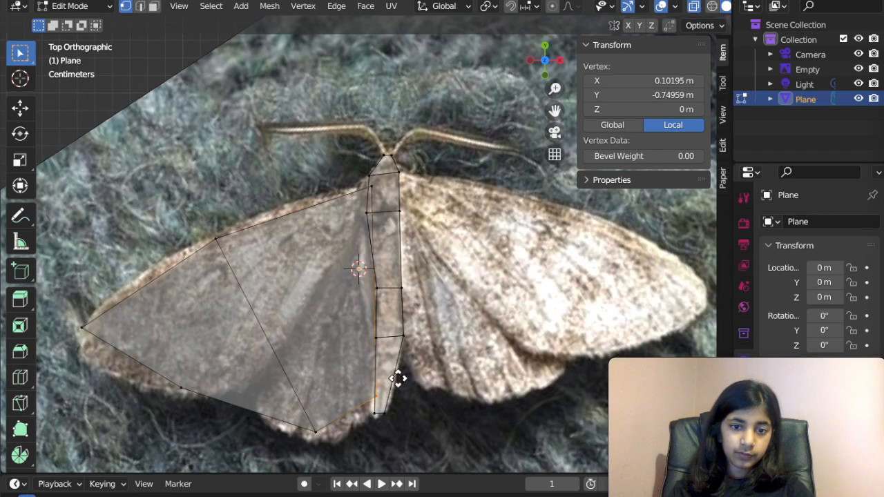
{"action": "key", "text": "g"}
{"action": "left_click", "coordinate": [398, 318]}
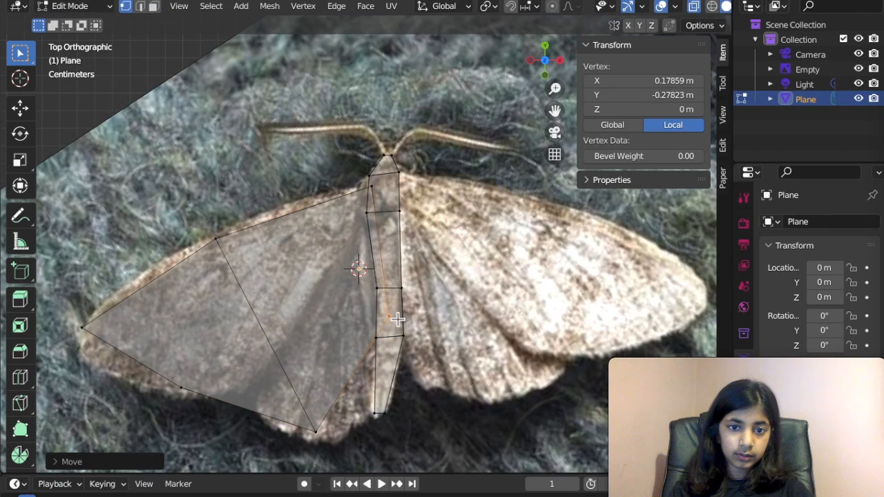
{"action": "left_click", "coordinate": [376, 196]}
{"action": "key", "text": "g"}
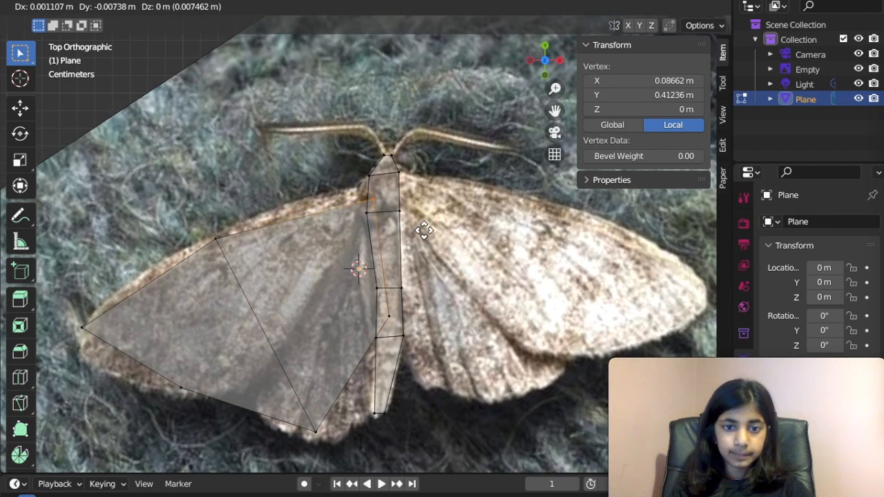
{"action": "left_click", "coordinate": [422, 231]}
Step: Select only the linked geometry of the -X wing and duplicate it in place
{"action": "key", "text": "a"}
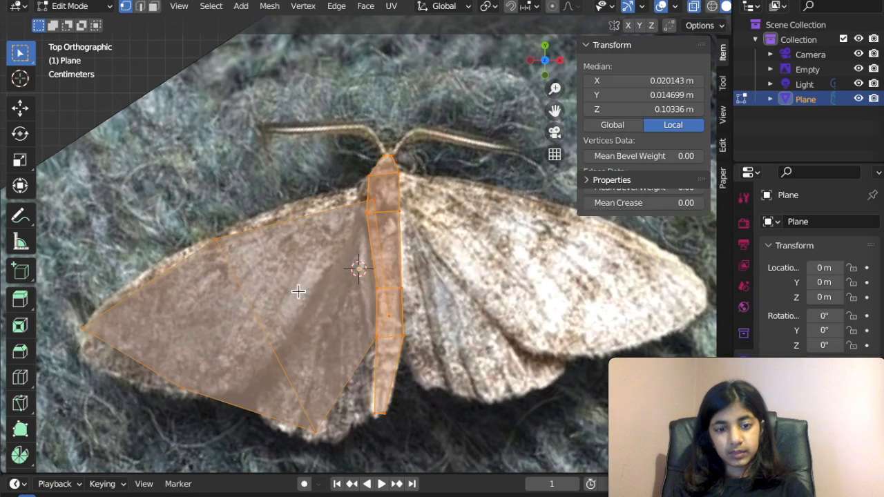
{"action": "key", "text": "alt+a"}
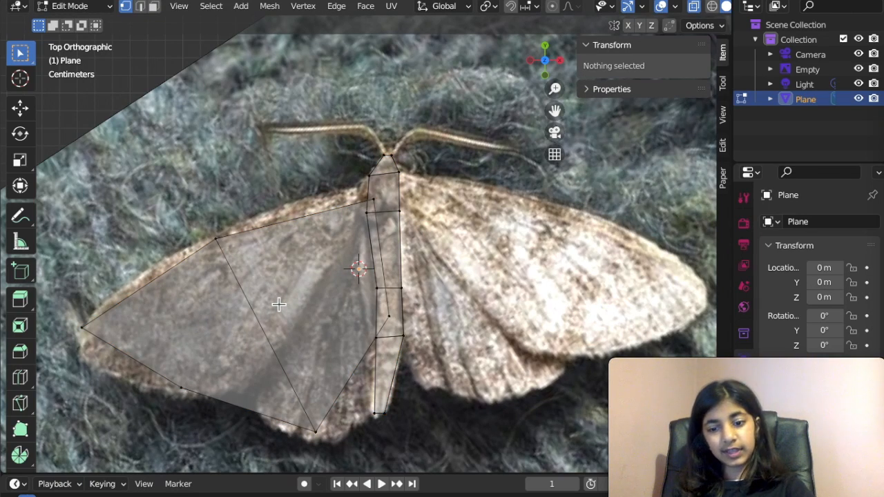
{"action": "left_click", "coordinate": [217, 239]}
{"action": "key", "text": "ctrl+l"}
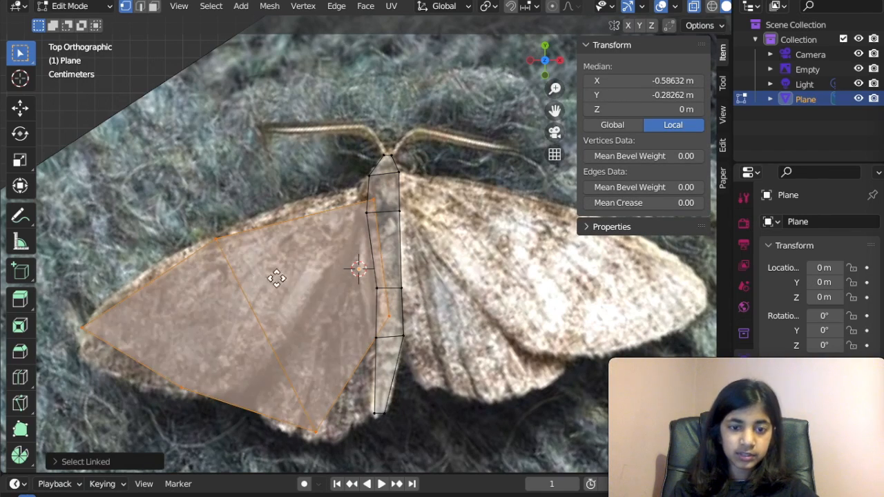
{"action": "key", "text": "shift+d"}
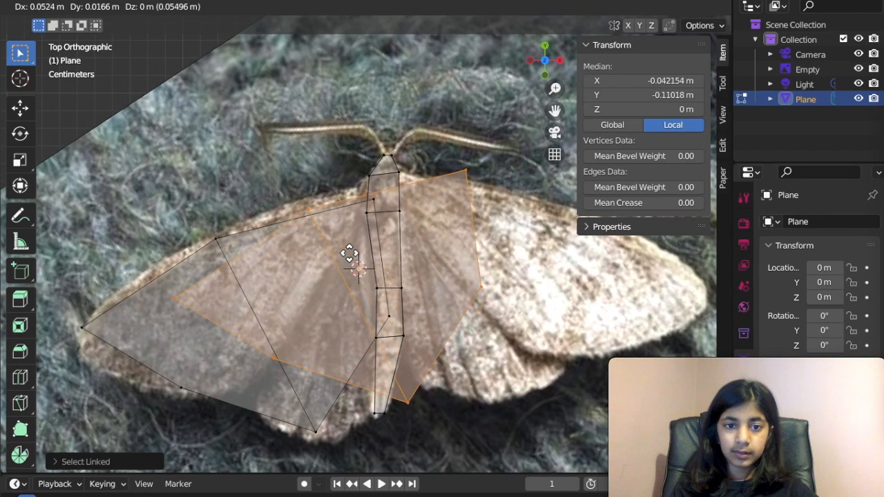
{"action": "right_click", "coordinate": [347, 253]}
Step: Try rotating the duplicated wing 180° about the global X axis and moving it to the body's +X side
{"action": "key", "text": "r"}
{"action": "key", "text": "x"}
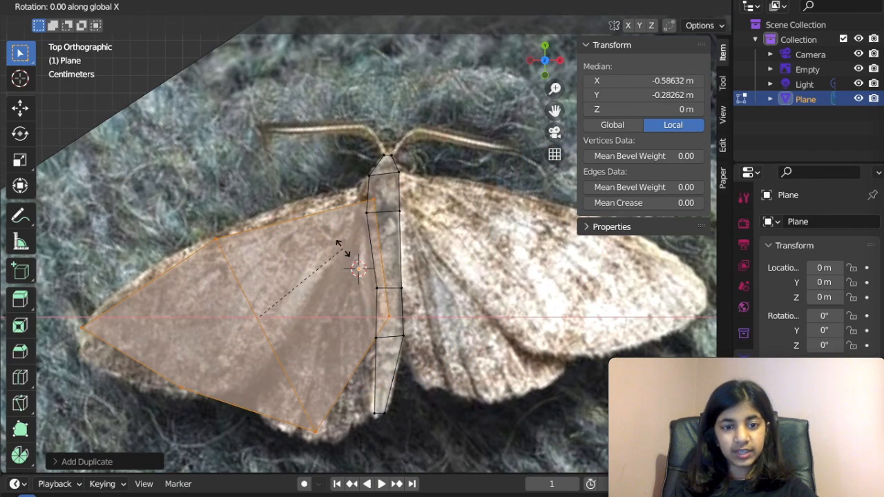
{"action": "type", "text": "180"}
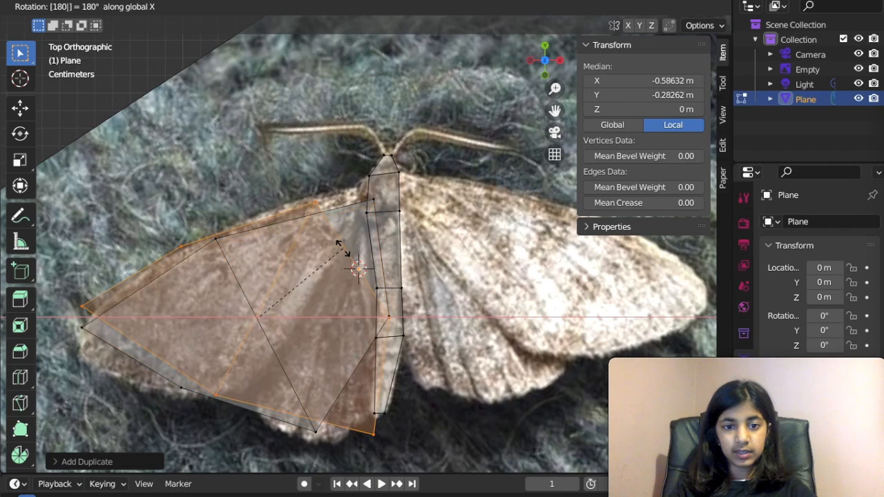
{"action": "key", "text": "Return"}
{"action": "key", "text": "g"}
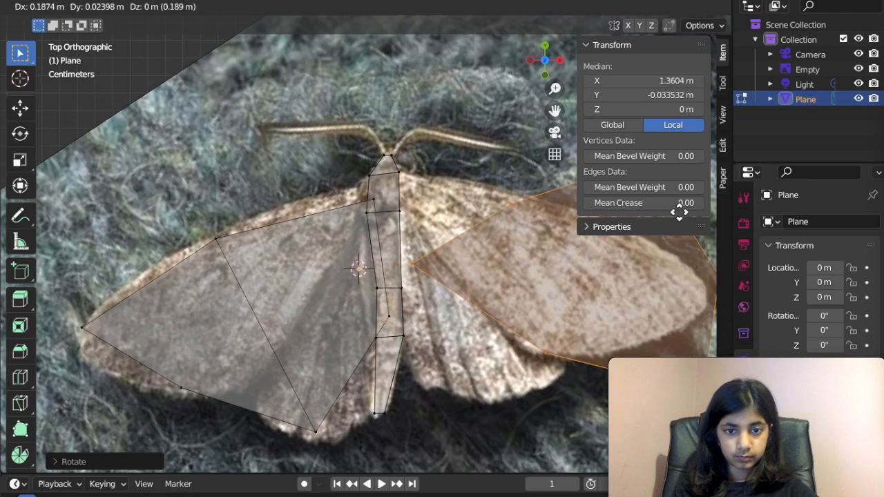
{"action": "key", "text": "Escape"}
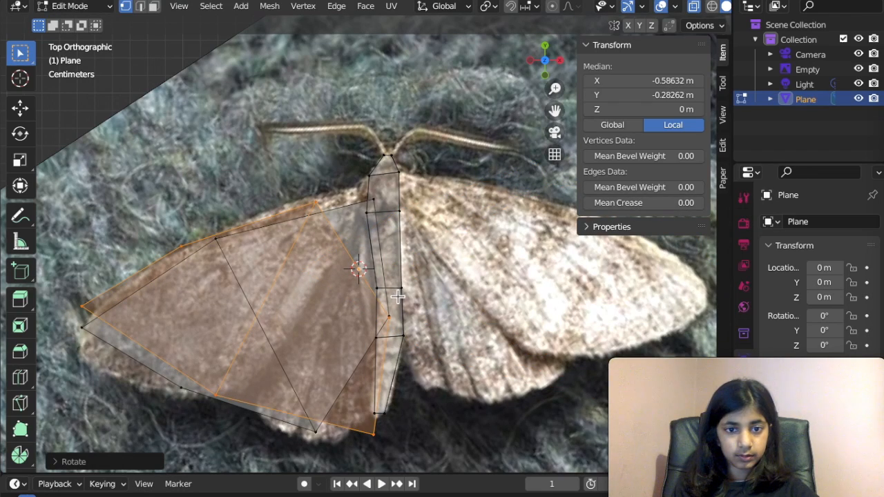
{"action": "key", "text": "ctrl+z"}
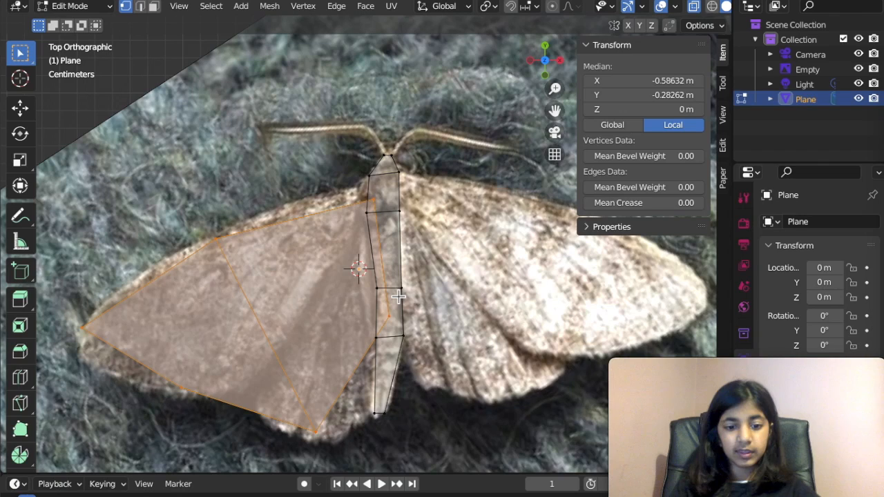
Step: Rotate the duplicated wing 180° about the global Y axis and move it to the +X side, at about X 0.97 m, Y -0.25 m
{"action": "key", "text": "r"}
{"action": "key", "text": "y"}
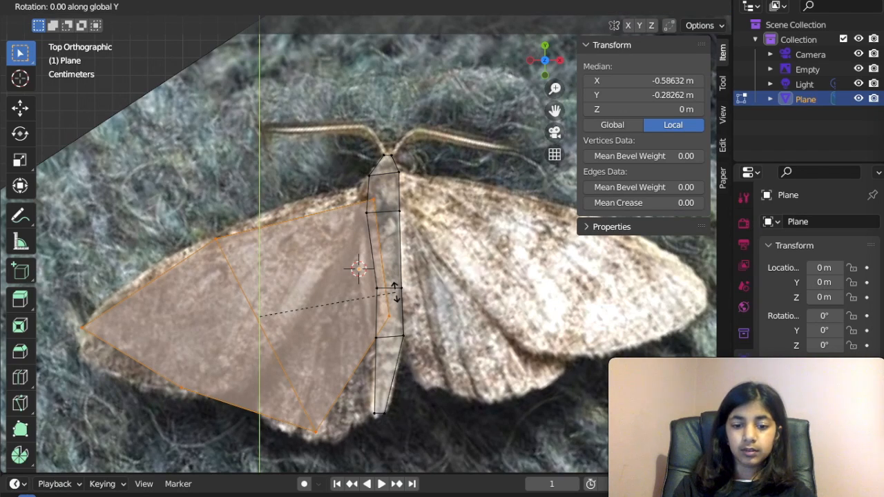
{"action": "type", "text": "180"}
{"action": "key", "text": "Return"}
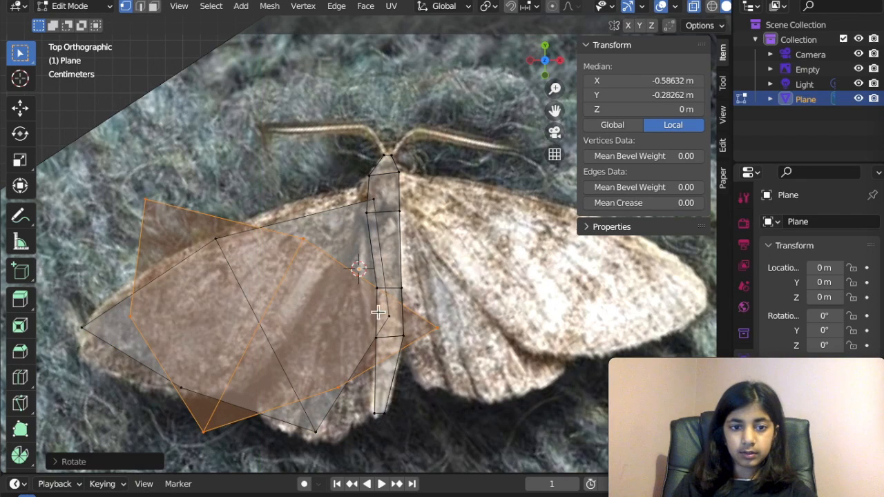
{"action": "key", "text": "g"}
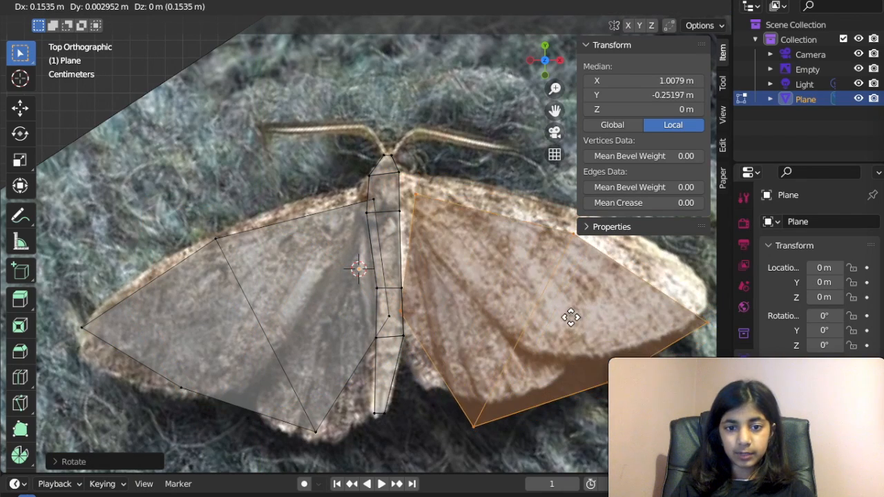
{"action": "left_click", "coordinate": [560, 318]}
Step: Rotate the +X wing counterclockwise in top view and move it forward against the body, to about X 1.01 m
{"action": "key", "text": "r"}
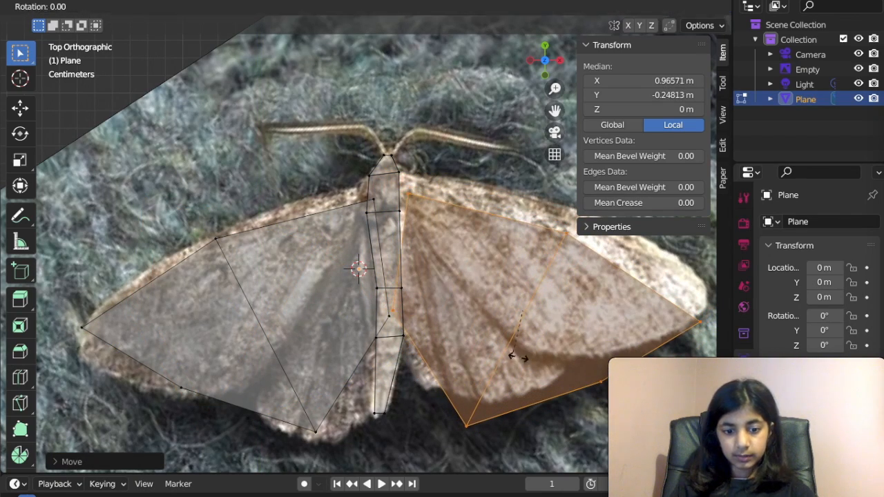
{"action": "left_click", "coordinate": [529, 356]}
{"action": "key", "text": "g"}
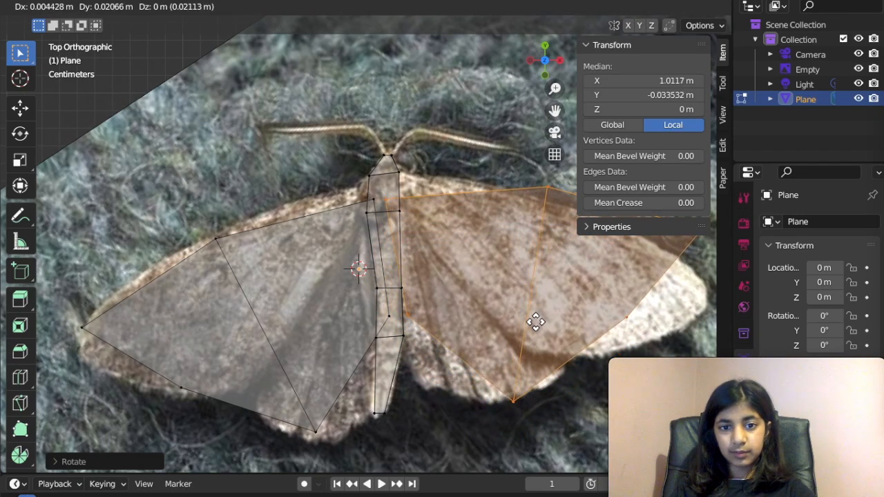
{"action": "left_click", "coordinate": [534, 325]}
Step: Select the linked -X wing, rotate it slightly clockwise in top view and move it forward to about Y -0.25 m
{"action": "left_click", "coordinate": [327, 330]}
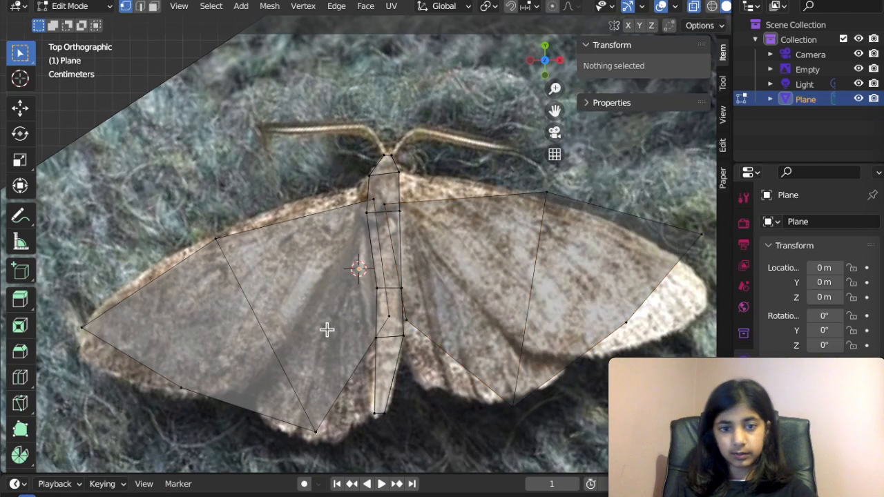
{"action": "left_click", "coordinate": [316, 432]}
{"action": "key", "text": "ctrl+l"}
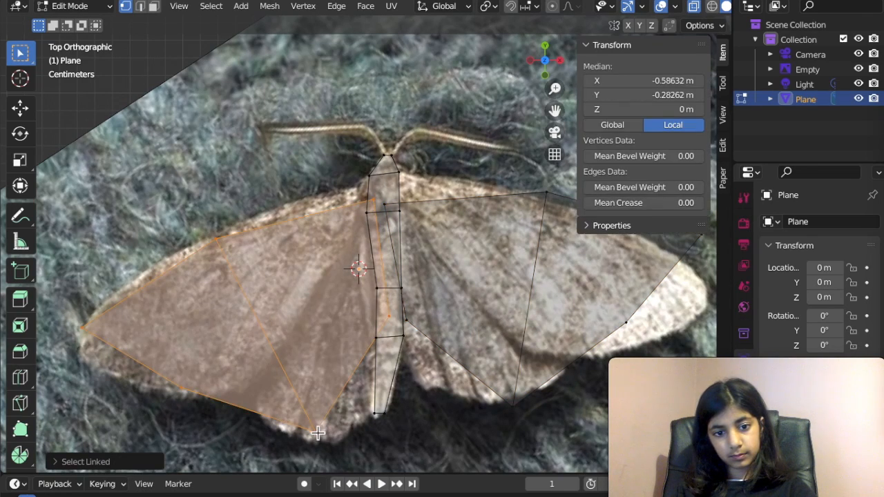
{"action": "key", "text": "r"}
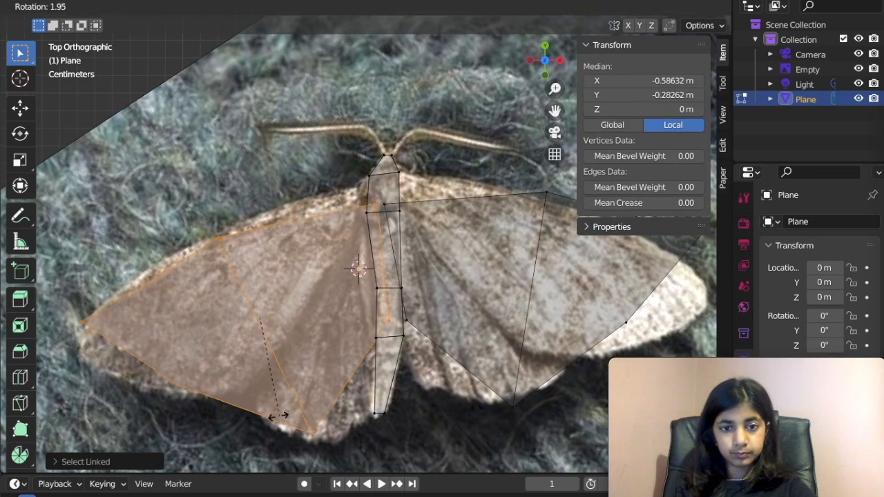
{"action": "left_click", "coordinate": [277, 414]}
{"action": "key", "text": "g"}
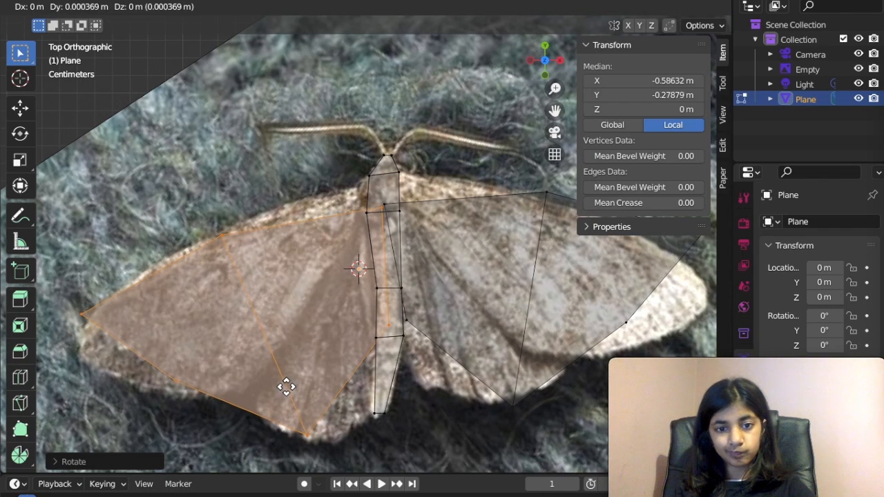
{"action": "left_click", "coordinate": [284, 385]}
Step: Select both linked wing planes and raise them along global Z to about 0.10 m
{"action": "middle_click_drag", "start_coordinate": [284, 385], "coordinate": [577, 280]}
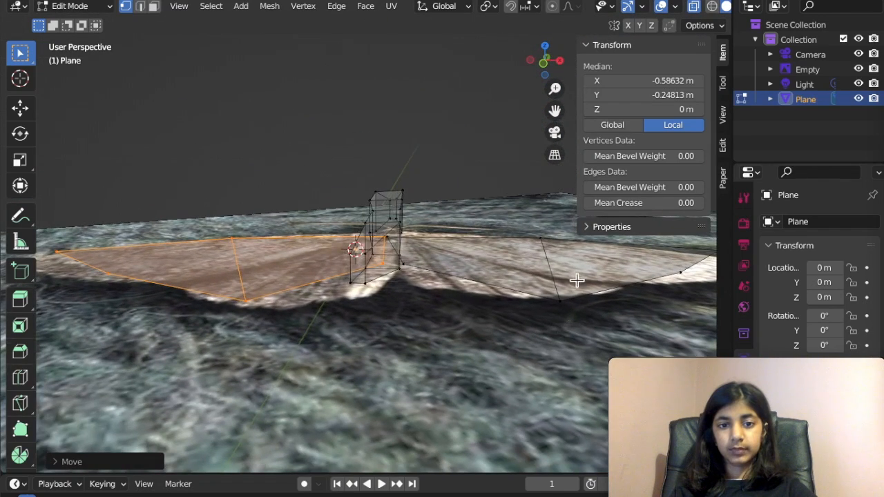
{"action": "key", "text": "l"}
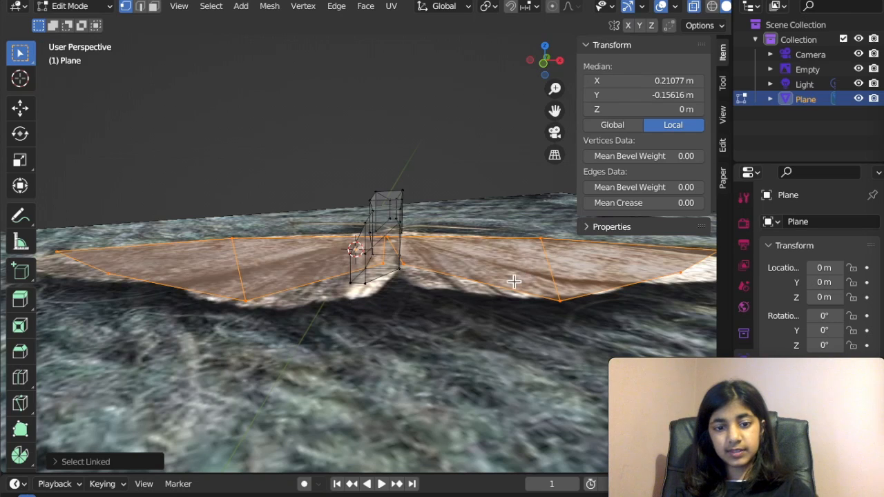
{"action": "key", "text": "g"}
{"action": "key", "text": "z"}
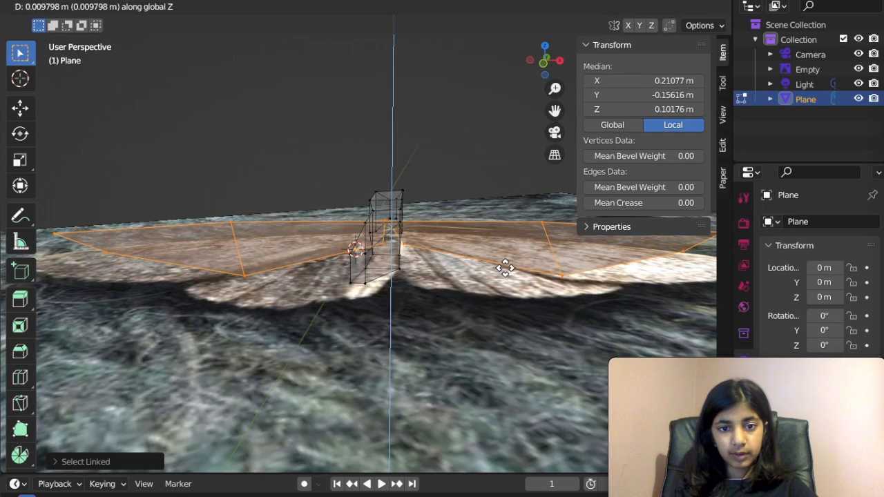
{"action": "left_click", "coordinate": [505, 264]}
Step: Select the linked +X wing, rotate it about -10° around global Y and raise it to about Z 0.24 m
{"action": "left_click", "coordinate": [533, 232]}
{"action": "key", "text": "l"}
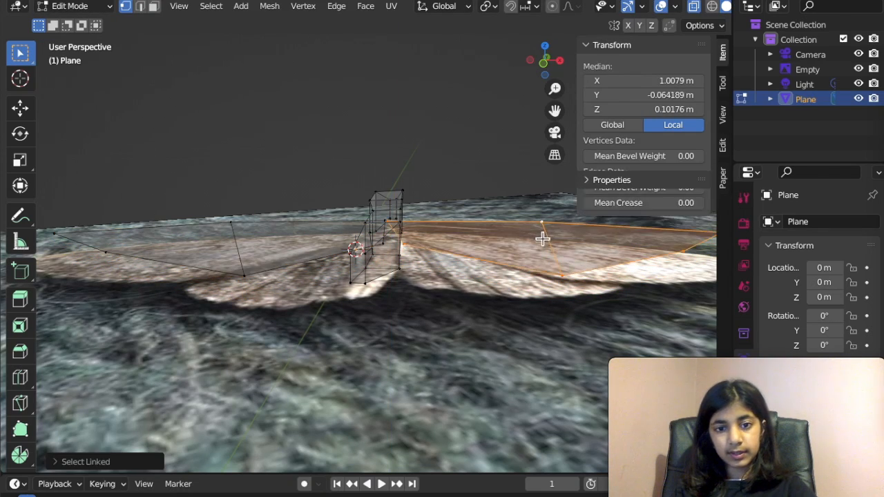
{"action": "key", "text": "r"}
{"action": "key", "text": "x"}
{"action": "key", "text": "y"}
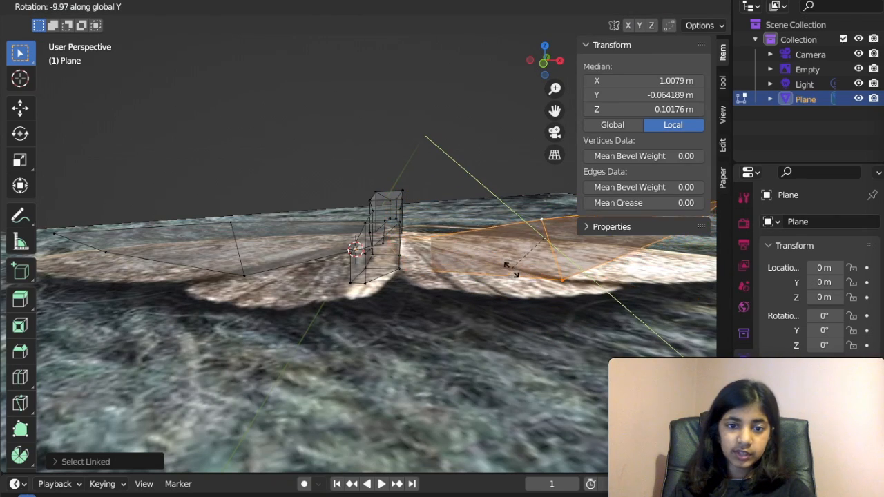
{"action": "left_click", "coordinate": [515, 272]}
{"action": "key", "text": "g"}
{"action": "key", "text": "z"}
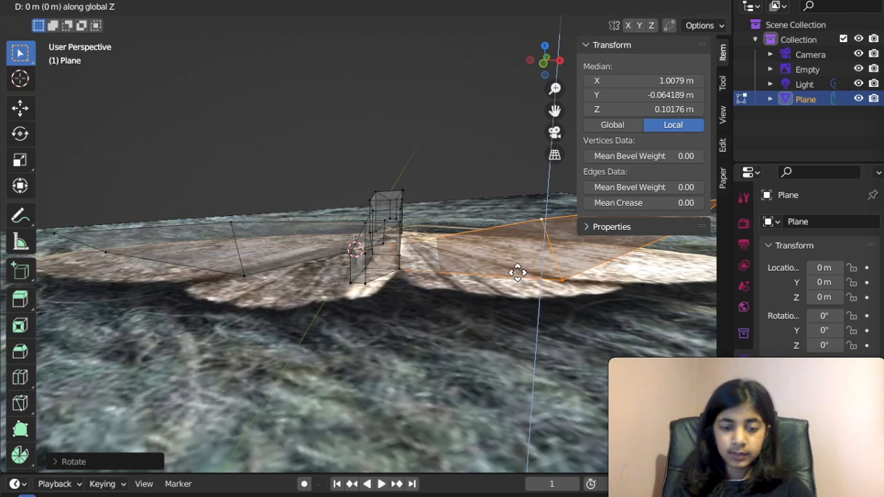
{"action": "left_click", "coordinate": [508, 247]}
Step: Move the raised +X wing inward against the body, to about X 0.94 m
{"action": "key", "text": "KP_0"}
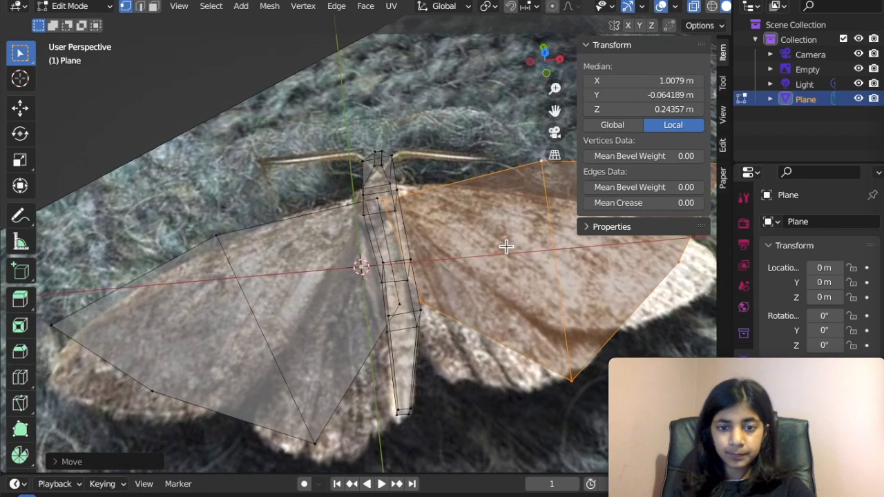
{"action": "key", "text": "g"}
{"action": "left_click", "coordinate": [493, 247]}
{"action": "key", "text": "KP_0"}
{"action": "middle_click_drag", "start_coordinate": [493, 247], "coordinate": [447, 242]}
Step: Select the linked -X wing and rotate it around global Y so its outer tip tilts upward
{"action": "key", "text": "alt+a"}
{"action": "left_click", "coordinate": [269, 238]}
{"action": "middle_click_drag", "start_coordinate": [269, 238], "coordinate": [252, 278]}
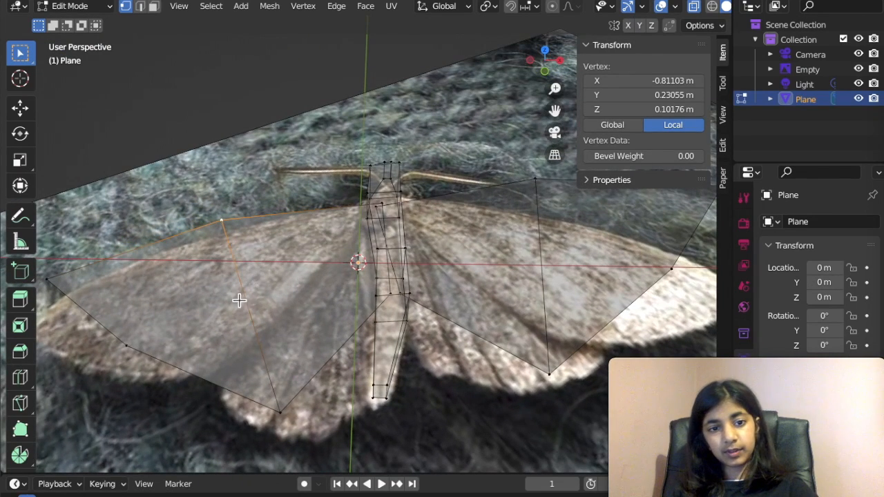
{"action": "key", "text": "ctrl+l"}
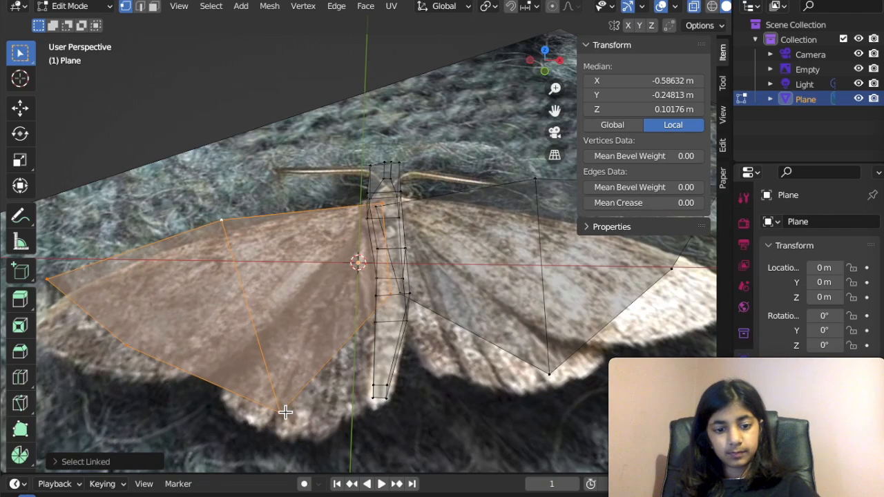
{"action": "middle_click_drag", "start_coordinate": [283, 406], "coordinate": [286, 413]}
{"action": "key", "text": "r"}
{"action": "key", "text": "x"}
{"action": "key", "text": "y"}
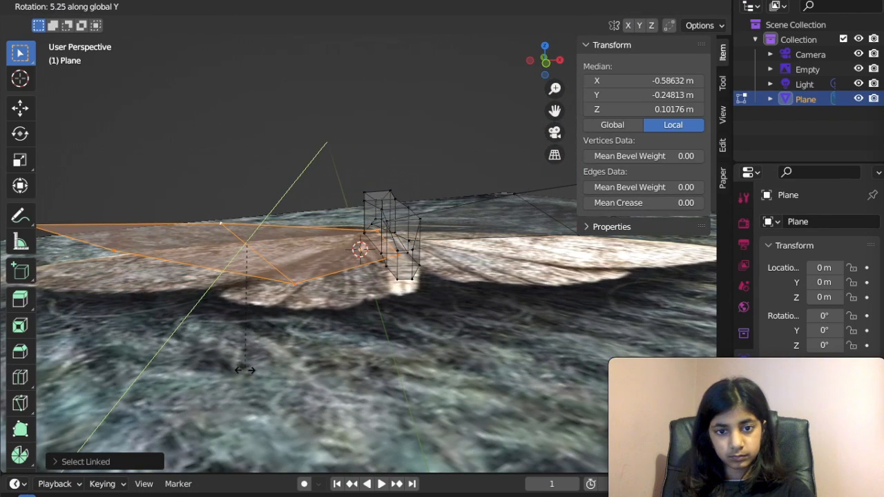
{"action": "left_click", "coordinate": [248, 379]}
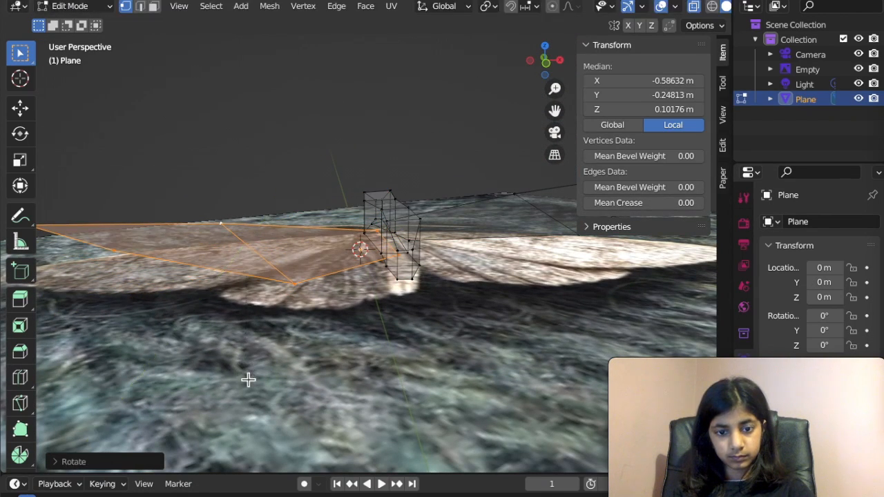
{"action": "key", "text": "r"}
{"action": "key", "text": "y"}
{"action": "left_click", "coordinate": [304, 330]}
Step: Move the tilted -X wing up against the body, to about X -0.57 m, Z 0.21 m
{"action": "middle_click_drag", "start_coordinate": [305, 330], "coordinate": [305, 330]}
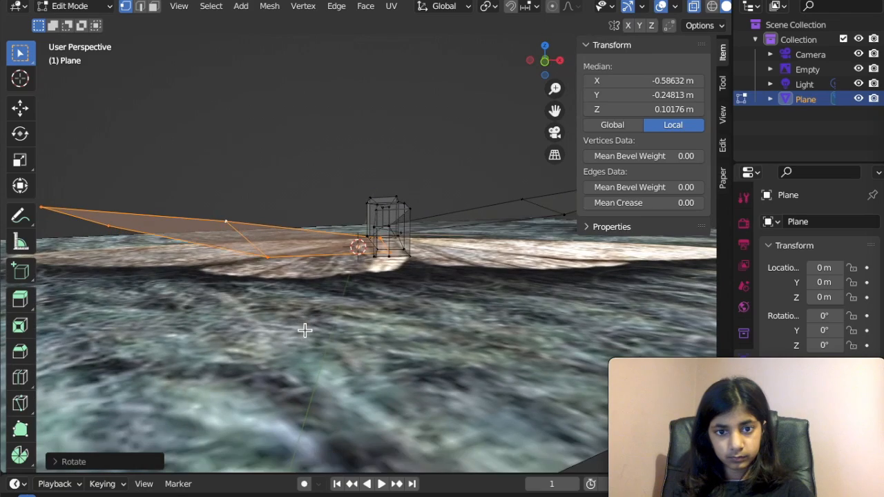
{"action": "key", "text": "g"}
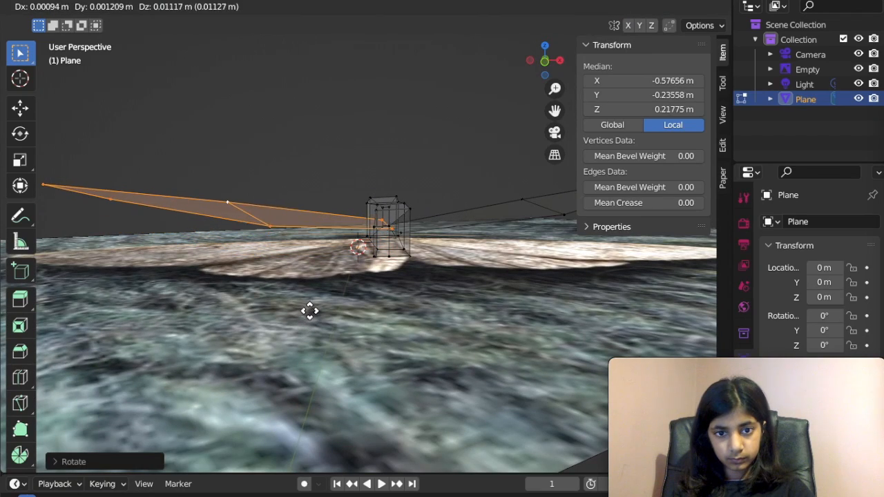
{"action": "left_click", "coordinate": [309, 312]}
Step: Tilt the -X wing more steeply around global Y and raise its root to the body, at about Z 0.4 m
{"action": "middle_click_drag", "start_coordinate": [308, 310], "coordinate": [297, 293]}
{"action": "key", "text": "r"}
{"action": "key", "text": "x"}
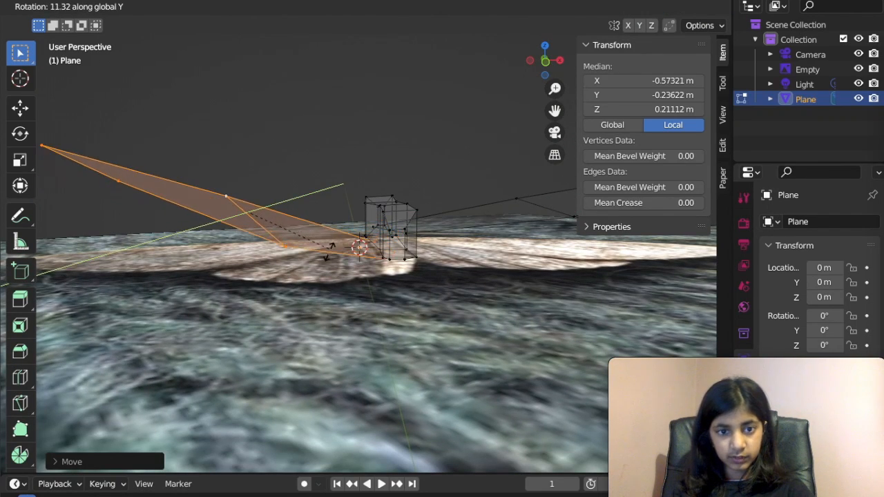
{"action": "left_click", "coordinate": [337, 254]}
{"action": "key", "text": "g"}
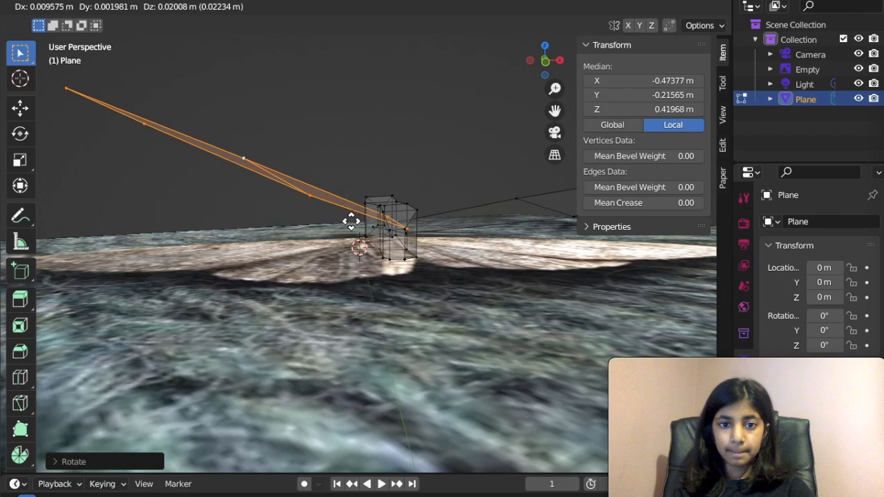
{"action": "left_click", "coordinate": [345, 223]}
Step: Select the linked +X wing, tilt it more steeply around global Y and move it to about X 0.89 m, Z 0.46 m
{"action": "left_click", "coordinate": [494, 214]}
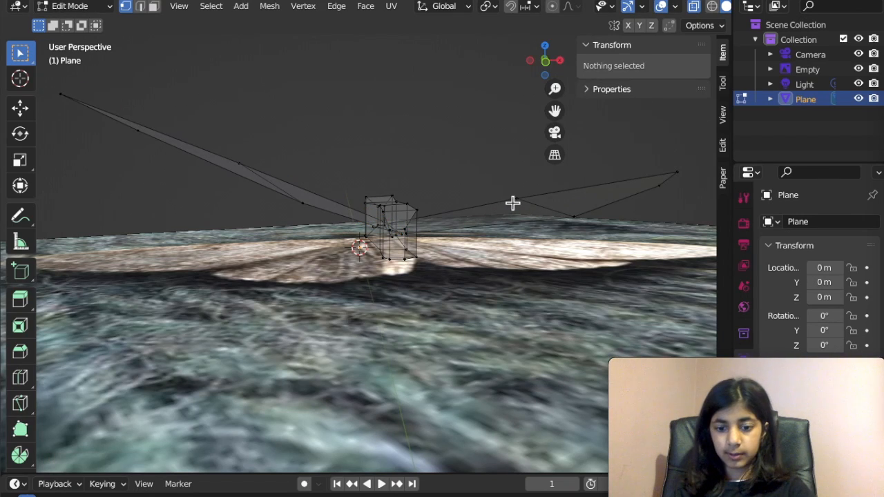
{"action": "key", "text": "l"}
{"action": "key", "text": "r"}
{"action": "key", "text": "z"}
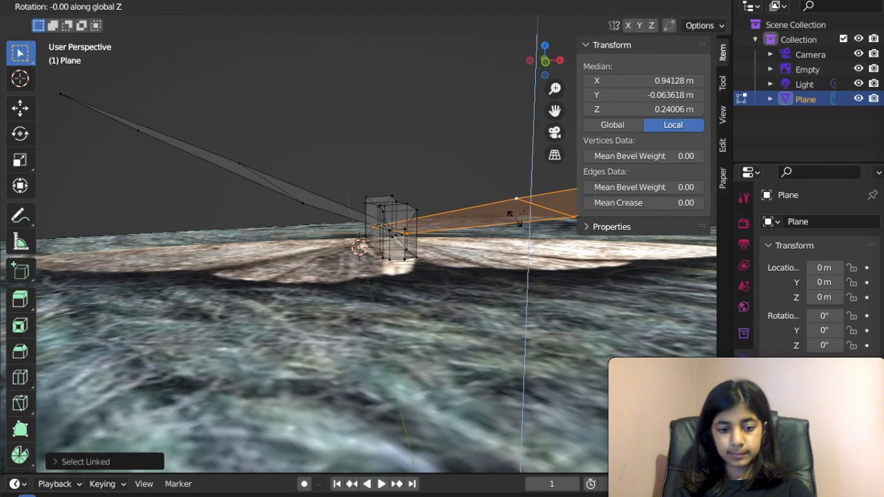
{"action": "key", "text": "x"}
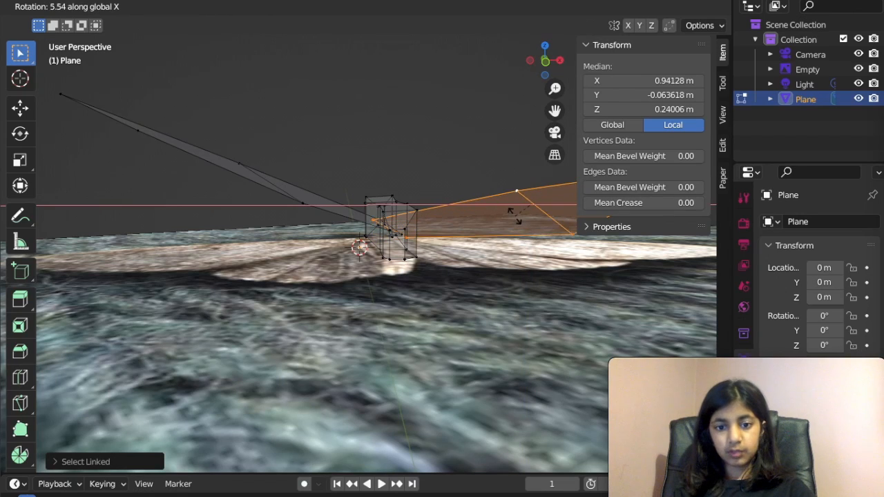
{"action": "key", "text": "y"}
{"action": "left_click", "coordinate": [520, 226]}
{"action": "key", "text": "g"}
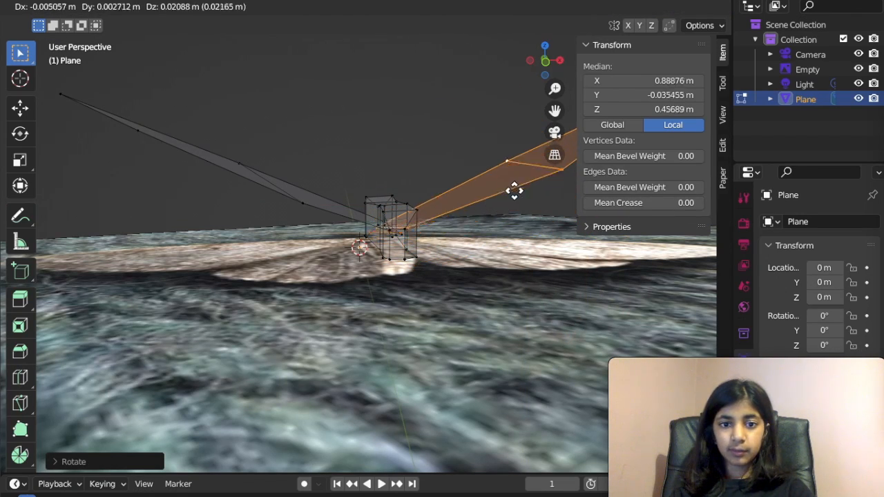
{"action": "left_click", "coordinate": [513, 190]}
Step: Return to Object Mode, hide the sidebar, turn off X-ray and examine how the wings meet the body
{"action": "middle_click_drag", "start_coordinate": [514, 190], "coordinate": [515, 280]}
{"action": "key", "text": "Tab"}
{"action": "scroll", "coordinate": [512, 282], "scroll_direction": "down", "scroll_amount": 4}
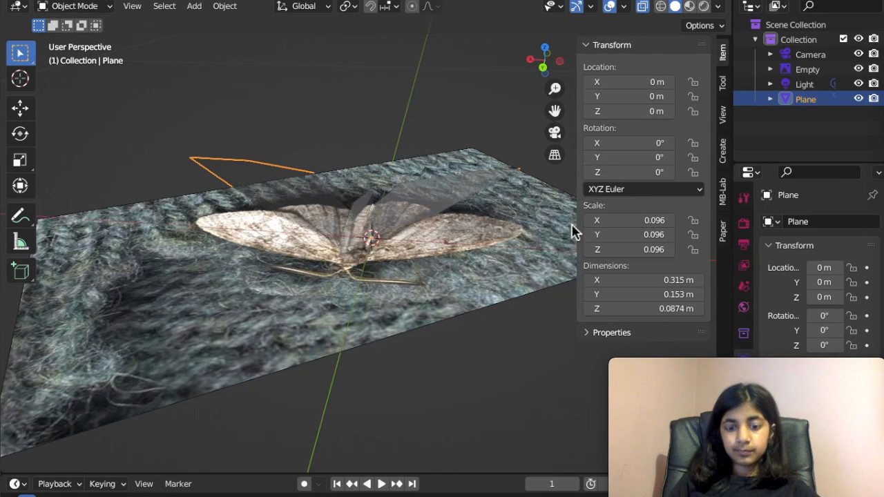
{"action": "key", "text": "n"}
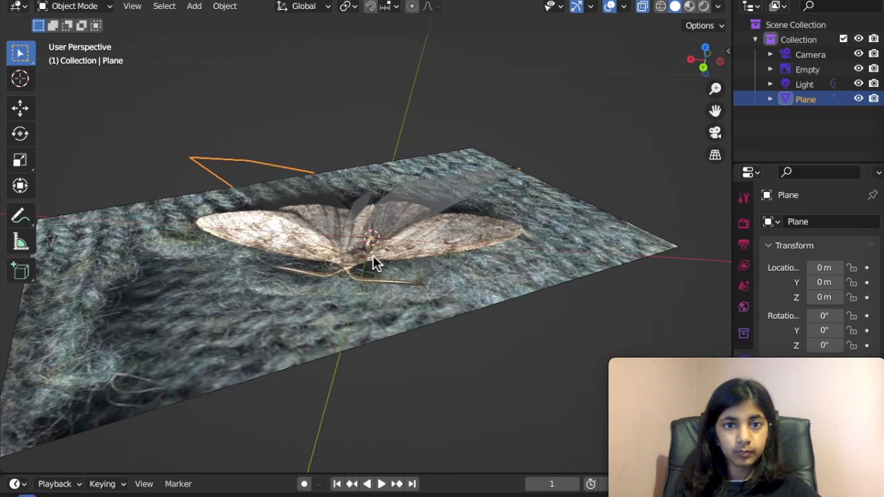
{"action": "left_click", "coordinate": [373, 280]}
{"action": "scroll", "coordinate": [373, 289], "scroll_direction": "down", "scroll_amount": 1}
{"action": "middle_click_drag", "start_coordinate": [374, 289], "coordinate": [375, 297]}
{"action": "scroll", "coordinate": [374, 296], "scroll_direction": "up", "scroll_amount": 5}
{"action": "scroll", "coordinate": [373, 296], "scroll_direction": "up", "scroll_amount": 5}
{"action": "middle_click_drag", "start_coordinate": [456, 256], "coordinate": [456, 259]}
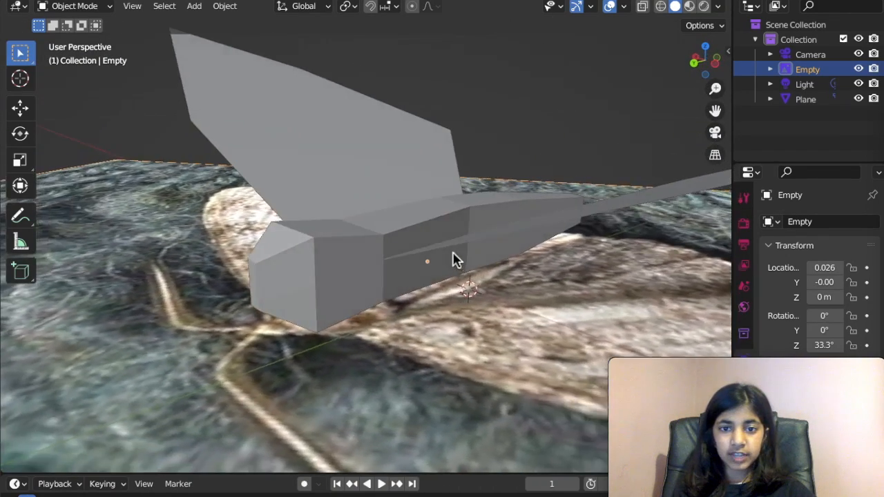
Step: Select the moth mesh and show its object data properties
{"action": "scroll", "coordinate": [456, 259], "scroll_direction": "down", "scroll_amount": 5}
{"action": "left_click_drag", "start_coordinate": [734, 366], "coordinate": [121, 377]}
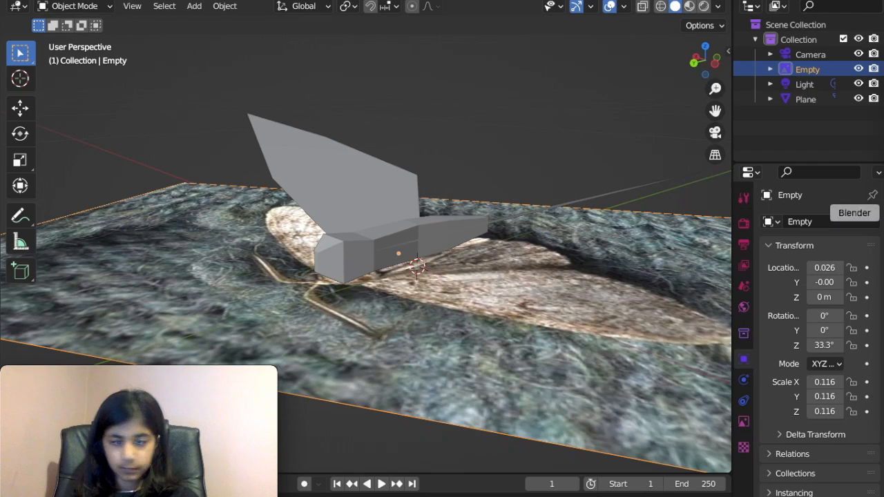
{"action": "left_click", "coordinate": [741, 245]}
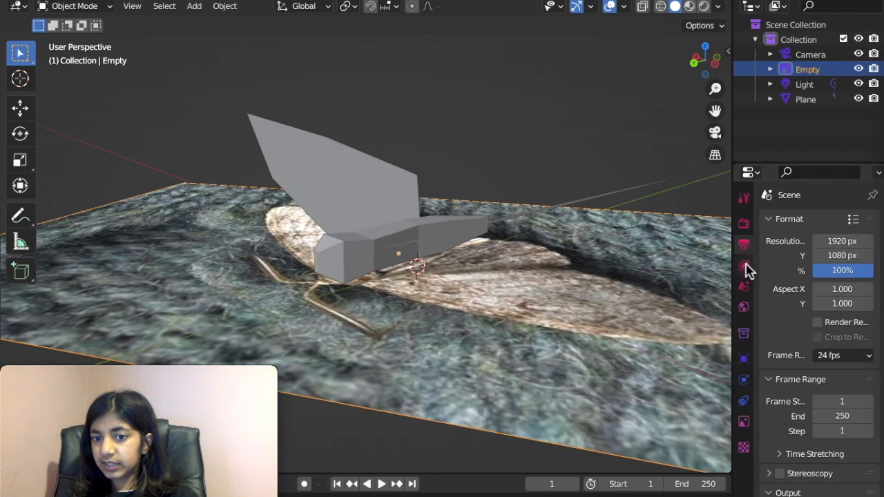
{"action": "left_click", "coordinate": [744, 268]}
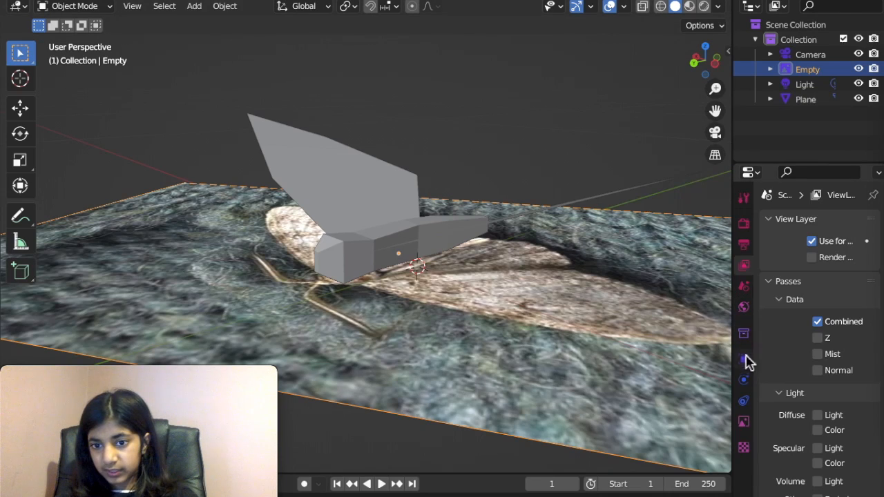
{"action": "left_click", "coordinate": [381, 228]}
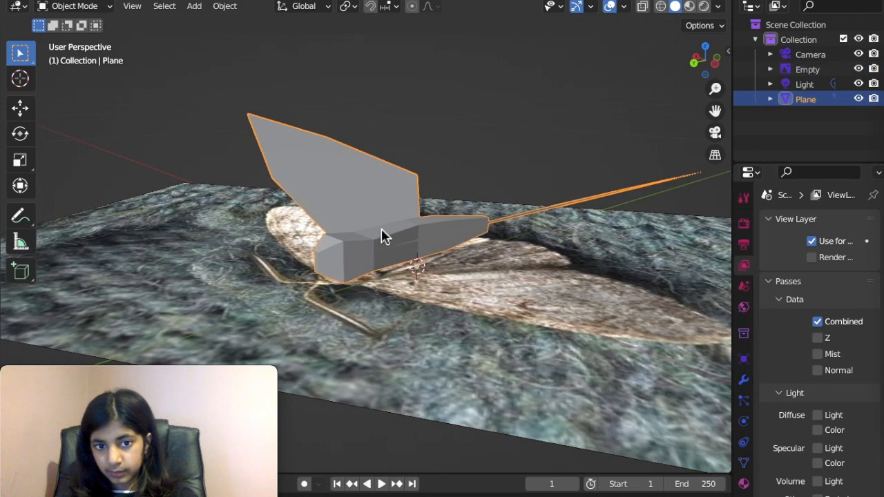
{"action": "left_click", "coordinate": [744, 463]}
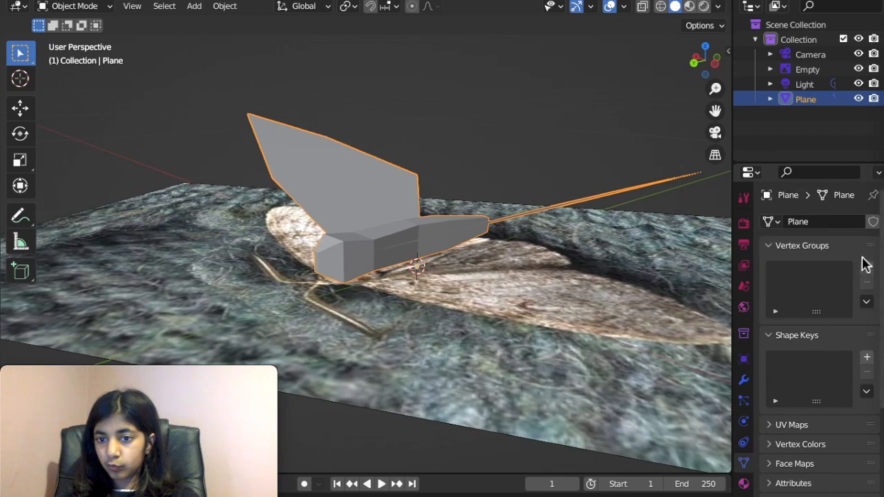
Step: Add a Basis shape key and a second one named "down" to the moth mesh, setting the second key's value to 1.000
{"action": "left_click", "coordinate": [869, 359]}
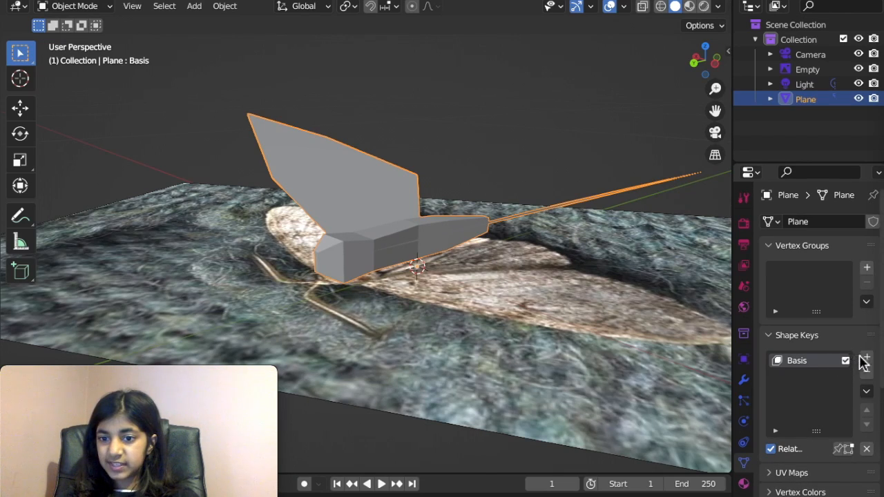
{"action": "left_click", "coordinate": [868, 360]}
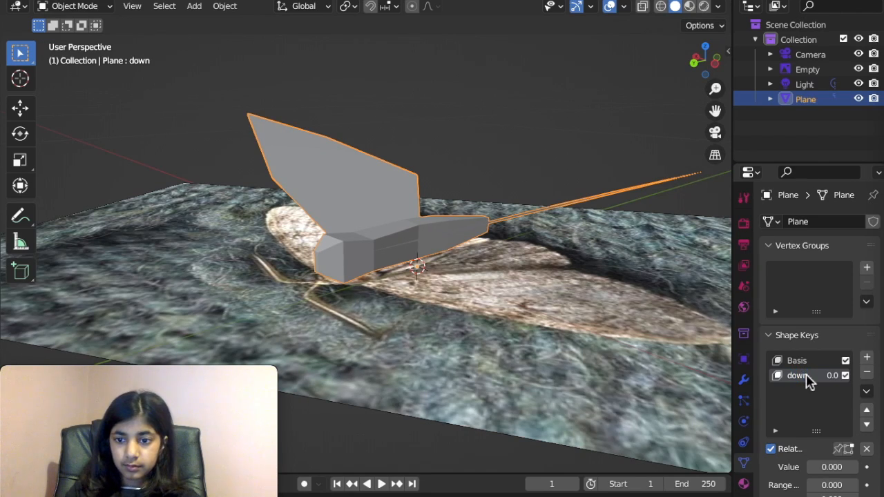
{"action": "scroll", "coordinate": [829, 453], "scroll_direction": "down", "scroll_amount": 4}
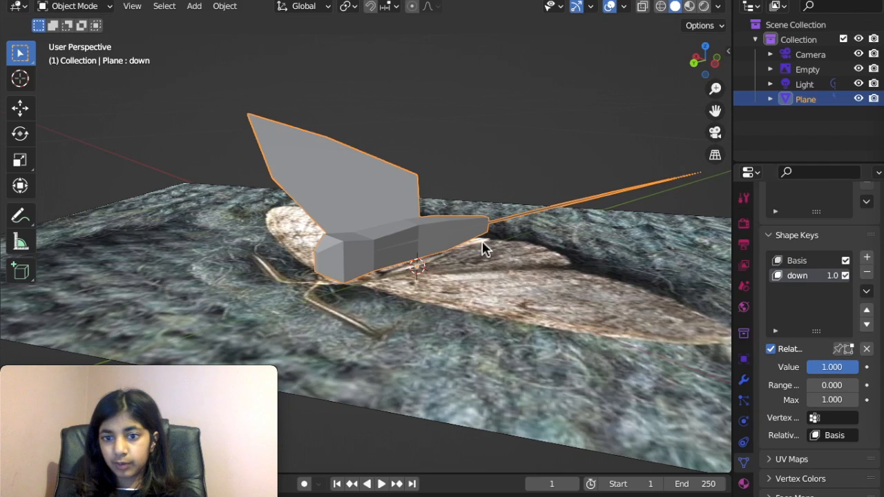
Step: In Edit Mode on the "down" shape key, rotate the +X wing downward around global Y and lower it about 0.05 m along Z
{"action": "key", "text": "Tab"}
{"action": "middle_click_drag", "start_coordinate": [414, 231], "coordinate": [375, 208]}
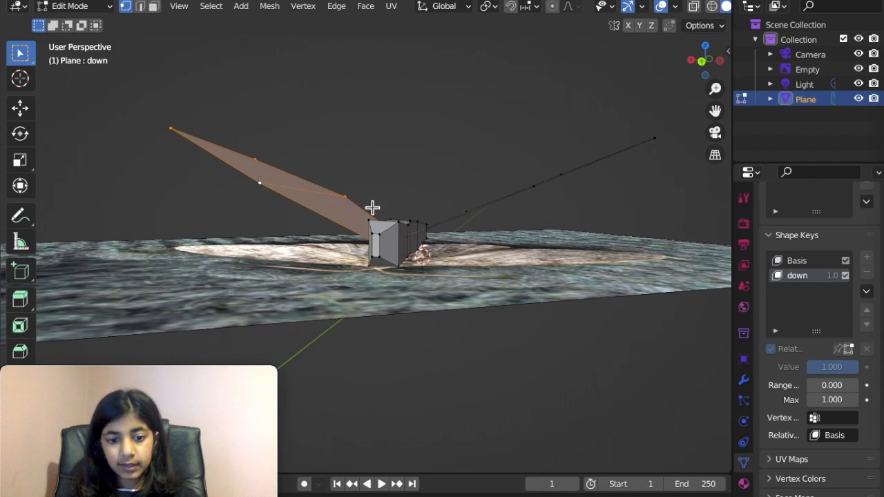
{"action": "key", "text": "r"}
{"action": "key", "text": "z"}
{"action": "key", "text": "y"}
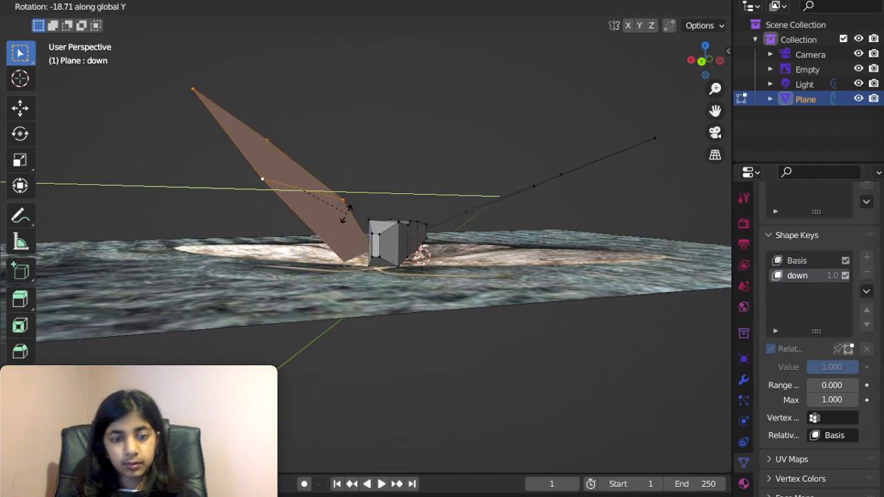
{"action": "left_click", "coordinate": [359, 158]}
{"action": "key", "text": "g"}
{"action": "key", "text": "z"}
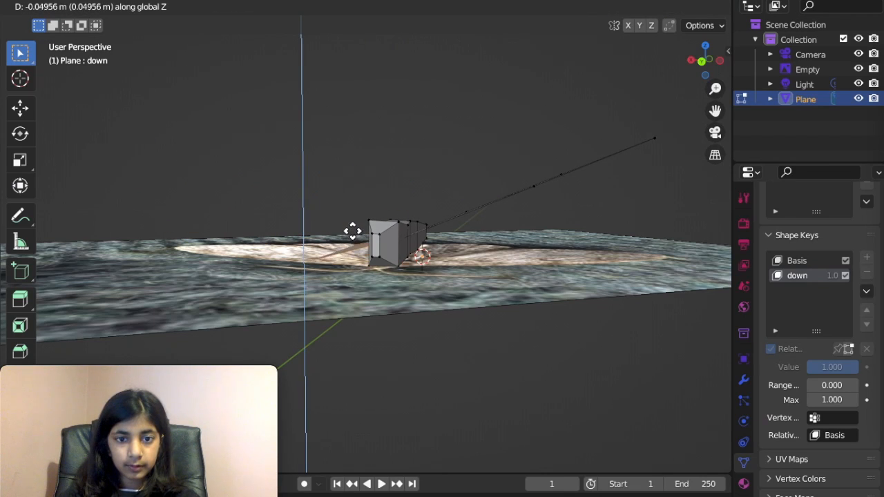
{"action": "left_click", "coordinate": [350, 230]}
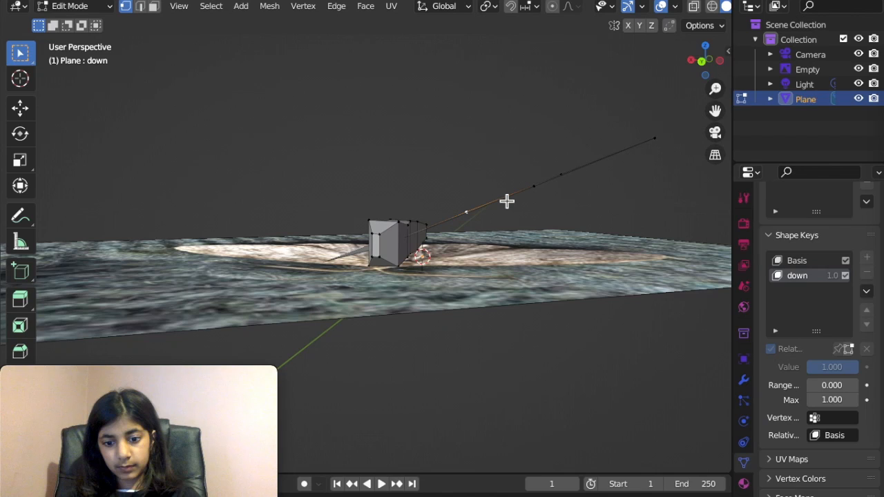
Step: Rotate the -X wing downward around global Y in the "down" shape key and lower it about 0.06 m to meet the body
{"action": "key", "text": "x"}
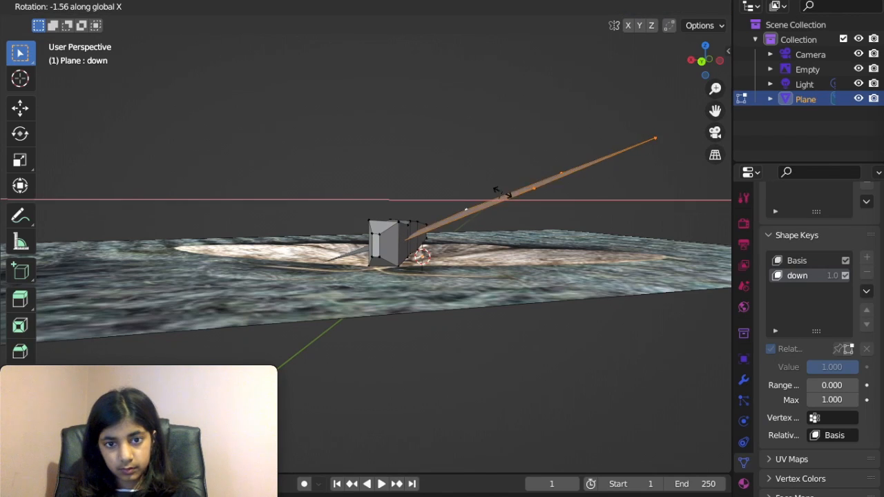
{"action": "key", "text": "y"}
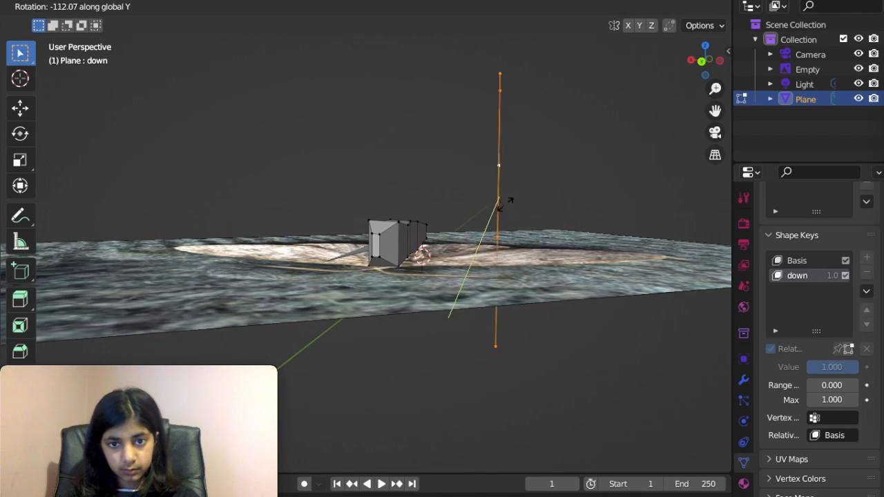
{"action": "left_click", "coordinate": [515, 203]}
{"action": "key", "text": "e"}
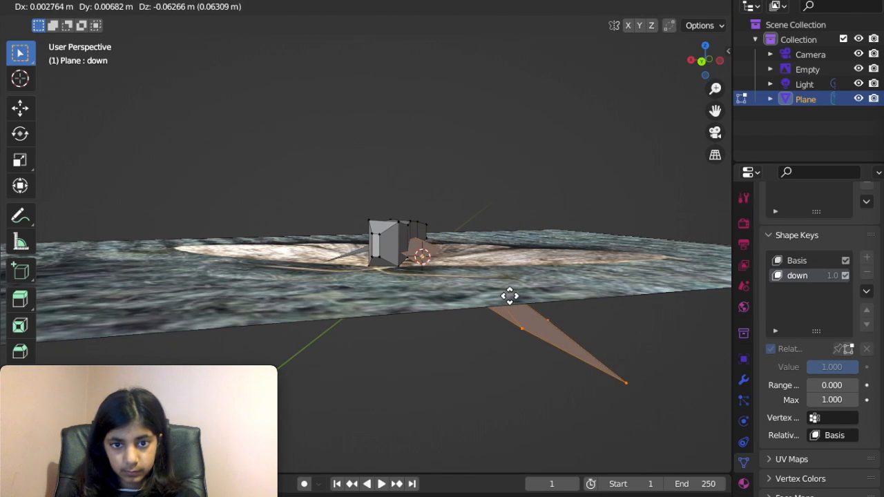
{"action": "left_click", "coordinate": [510, 294]}
{"action": "middle_click_drag", "start_coordinate": [509, 294], "coordinate": [508, 294]}
Step: Return to Object Mode, test the "down" shape key's value slider and undo that value change
{"action": "key", "text": "Tab"}
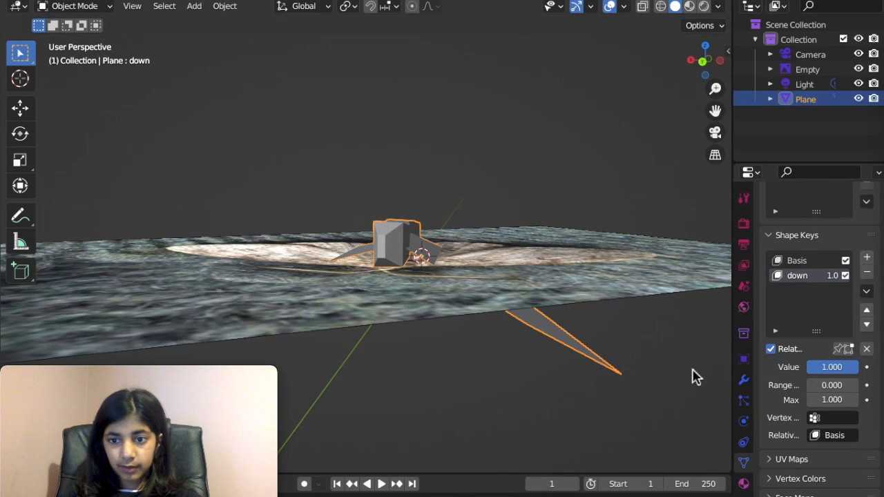
{"action": "left_click_drag", "start_coordinate": [829, 373], "coordinate": [804, 350]}
{"action": "key", "text": "ctrl+z"}
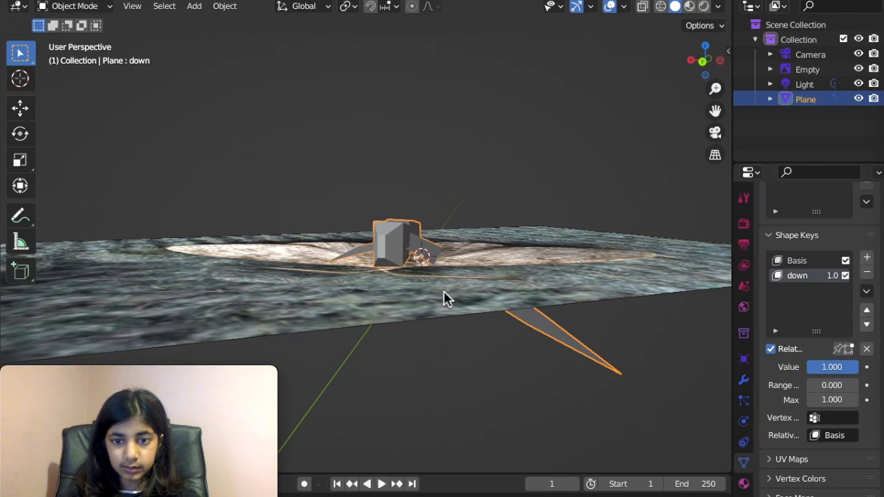
Step: Move the reference photo down below the moth, then delete it from the scene
{"action": "left_click", "coordinate": [550, 268]}
{"action": "key", "text": "g"}
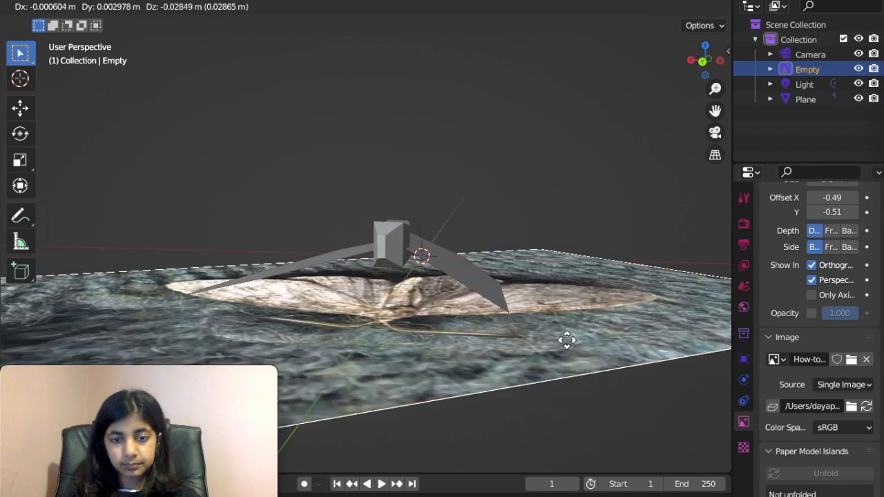
{"action": "left_click", "coordinate": [571, 427]}
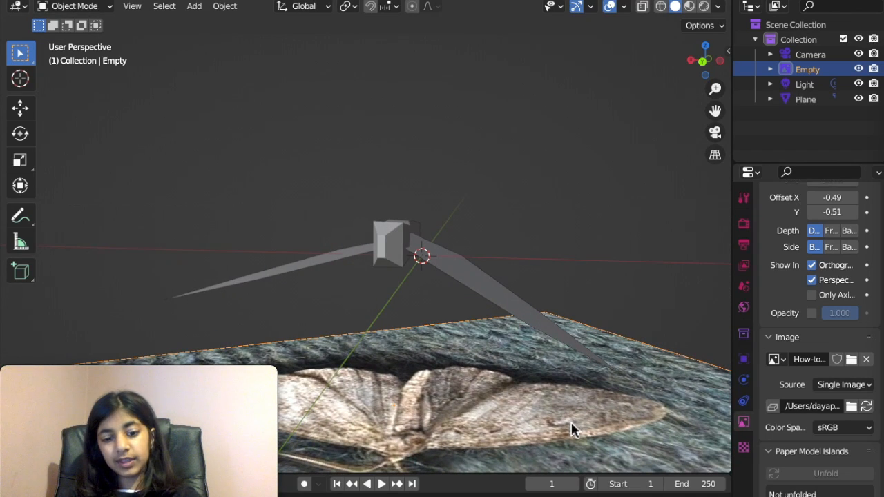
{"action": "key", "text": "z"}
{"action": "left_click", "coordinate": [570, 427]}
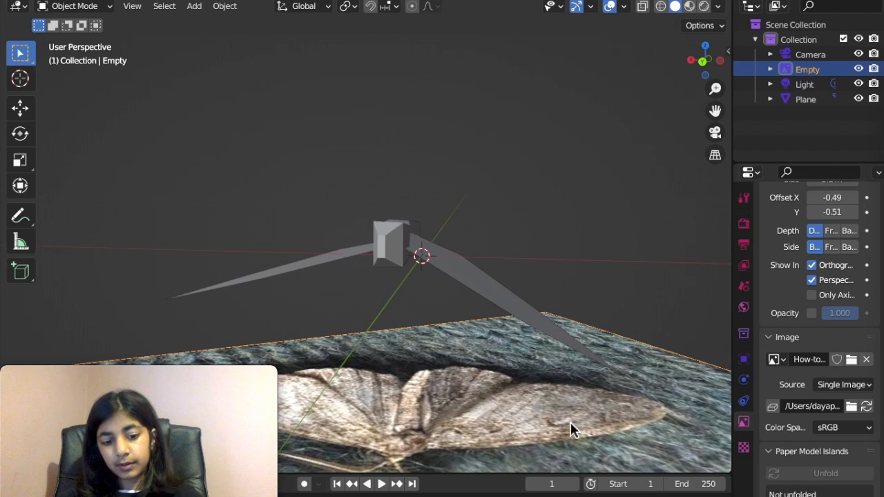
{"action": "key", "text": "x"}
{"action": "left_click", "coordinate": [572, 426]}
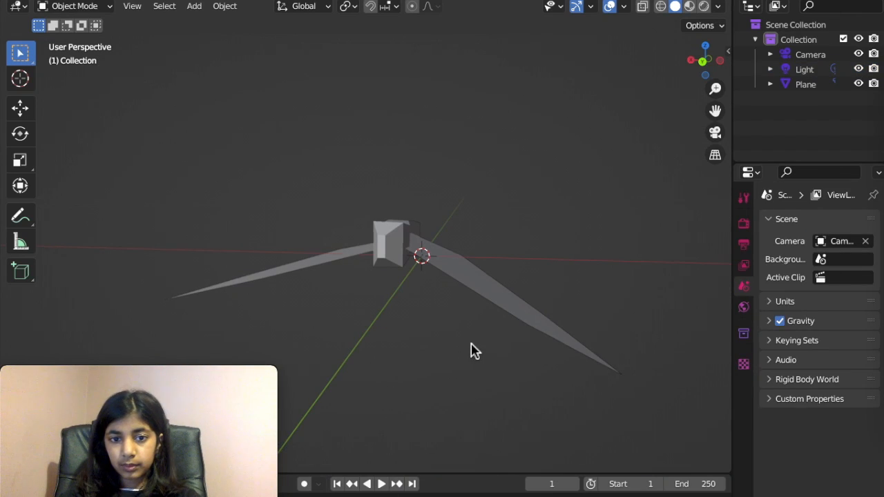
Step: Examine the moth's lowered wings and body from the sides and other angles
{"action": "key", "text": "KP_4"}
{"action": "key", "text": "KP_4"}
{"action": "key", "text": "KP_4"}
{"action": "key", "text": "KP_4"}
{"action": "key", "text": "KP_4"}
{"action": "key", "text": "KP_4"}
{"action": "key", "text": "KP_4"}
{"action": "key", "text": "KP_4"}
{"action": "key", "text": "KP_4"}
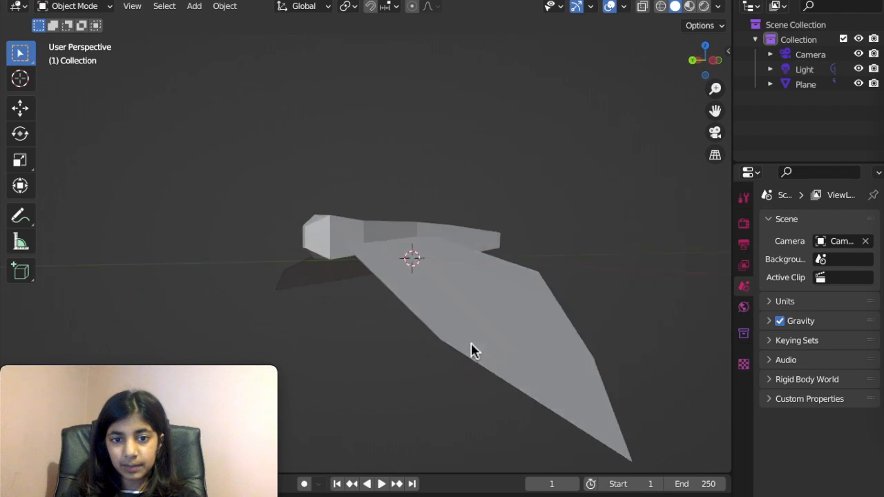
{"action": "key", "text": "KP_4"}
{"action": "key", "text": "KP_4"}
{"action": "key", "text": "KP_4"}
{"action": "key", "text": "KP_4"}
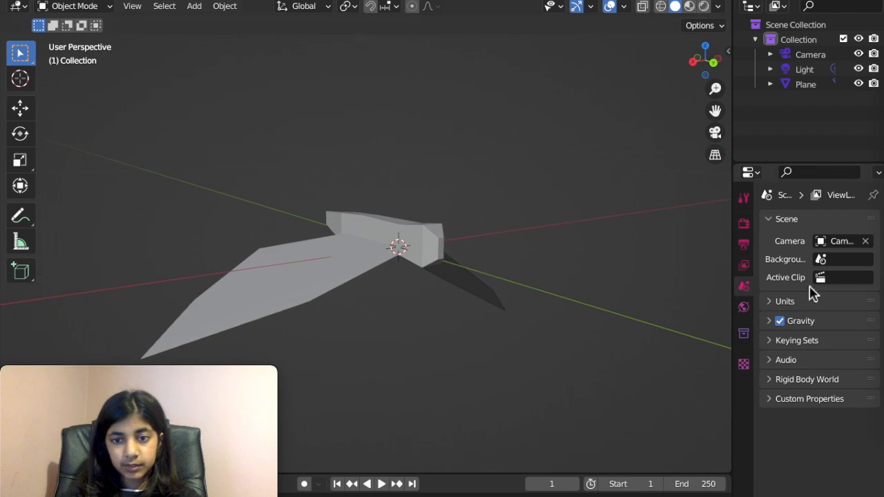
Step: Select the moth, enlarge the timeline and keyframe the "down" shape key's value of 1.000 at frame 0
{"action": "left_click", "coordinate": [404, 241]}
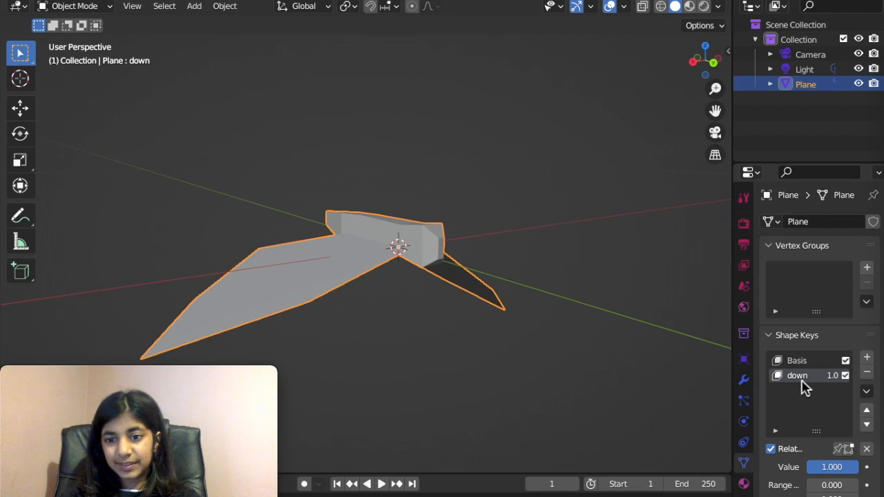
{"action": "scroll", "coordinate": [822, 394], "scroll_direction": "down", "scroll_amount": 1}
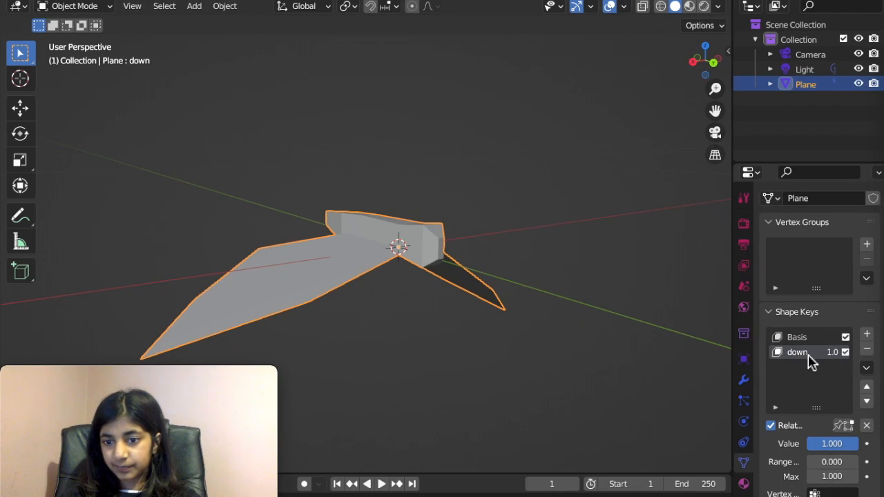
{"action": "mouse_move", "coordinate": [141, 379]}
{"action": "left_click_drag", "start_coordinate": [141, 379], "coordinate": [137, 1]}
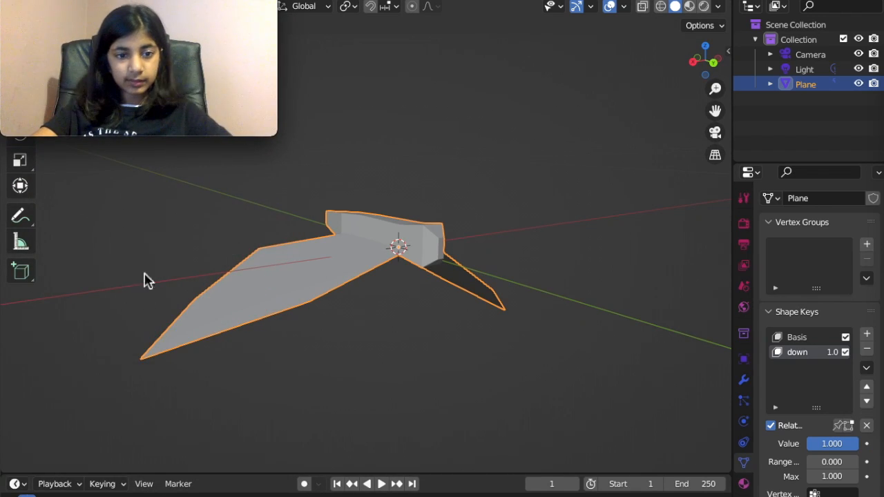
{"action": "left_click", "coordinate": [178, 484]}
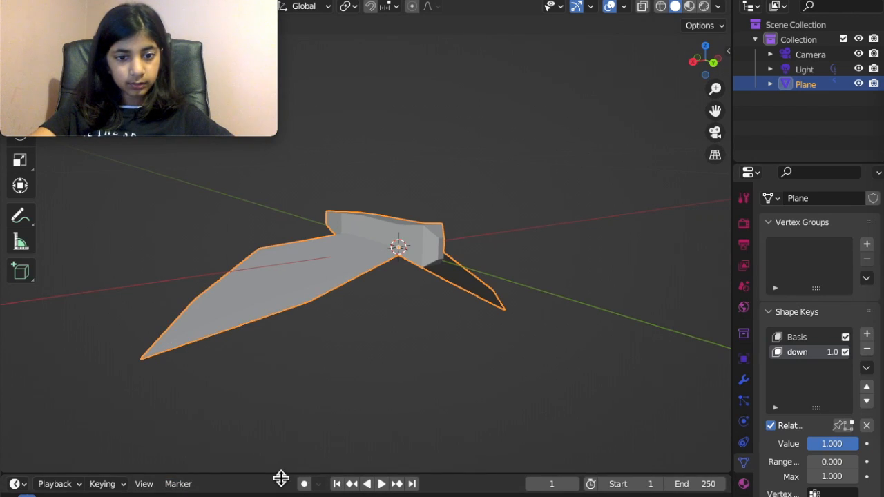
{"action": "left_click_drag", "start_coordinate": [281, 478], "coordinate": [281, 414]}
{"action": "left_click", "coordinate": [24, 440]}
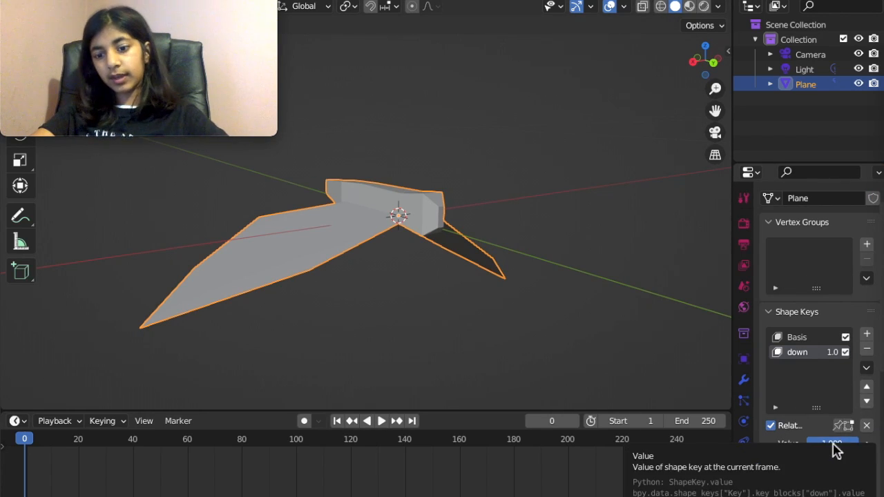
{"action": "key", "text": "i"}
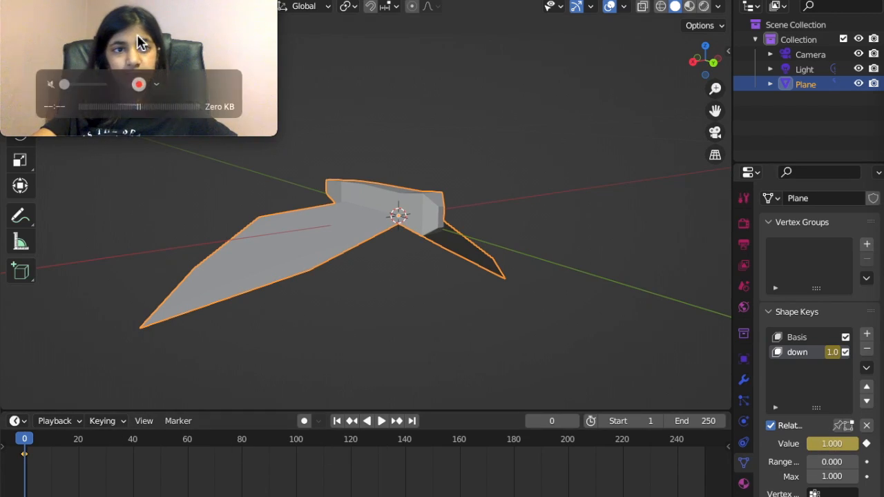
{"action": "left_click_drag", "start_coordinate": [118, 2], "coordinate": [117, 74]}
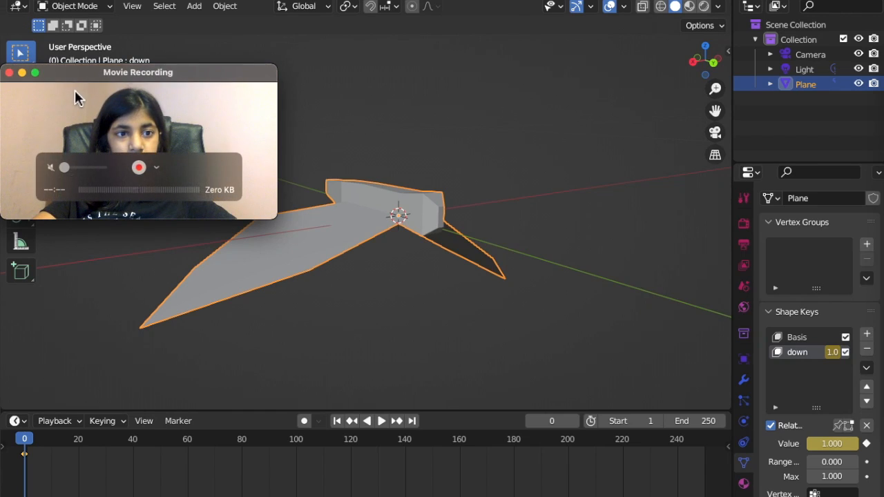
{"action": "left_click_drag", "start_coordinate": [74, 93], "coordinate": [93, 83]}
{"action": "left_click", "coordinate": [35, 73]}
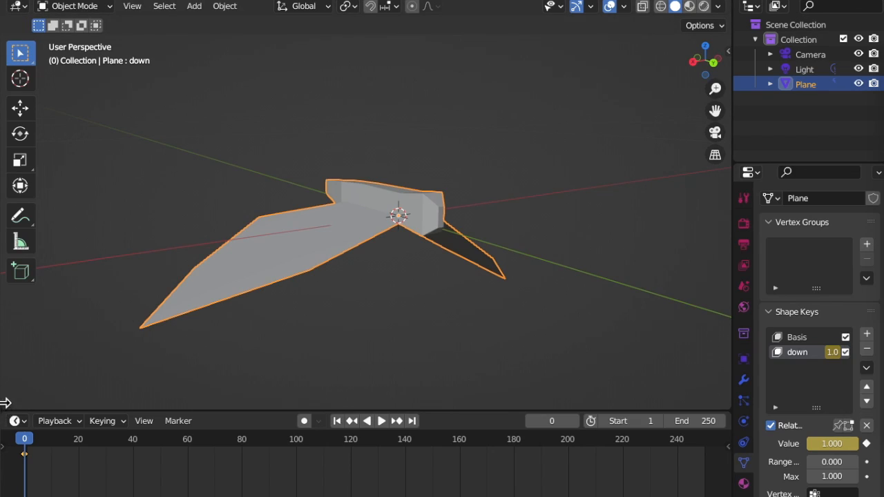
Step: Split the 3D viewport into two side-by-side areas and turn one of them into a Graph Editor
{"action": "left_click_drag", "start_coordinate": [5, 418], "coordinate": [5, 389]}
{"action": "left_click_drag", "start_coordinate": [16, 17], "coordinate": [97, 166]}
{"action": "left_click_drag", "start_coordinate": [8, 9], "coordinate": [385, 19]}
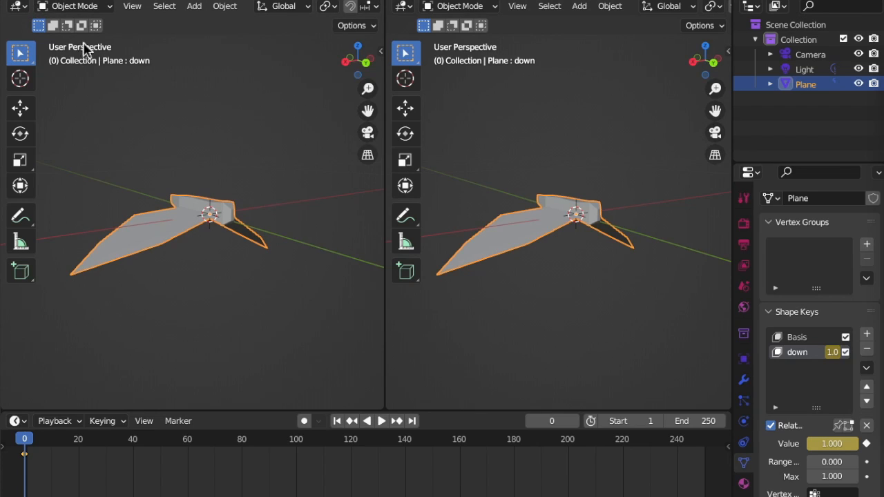
{"action": "left_click", "coordinate": [18, 8]}
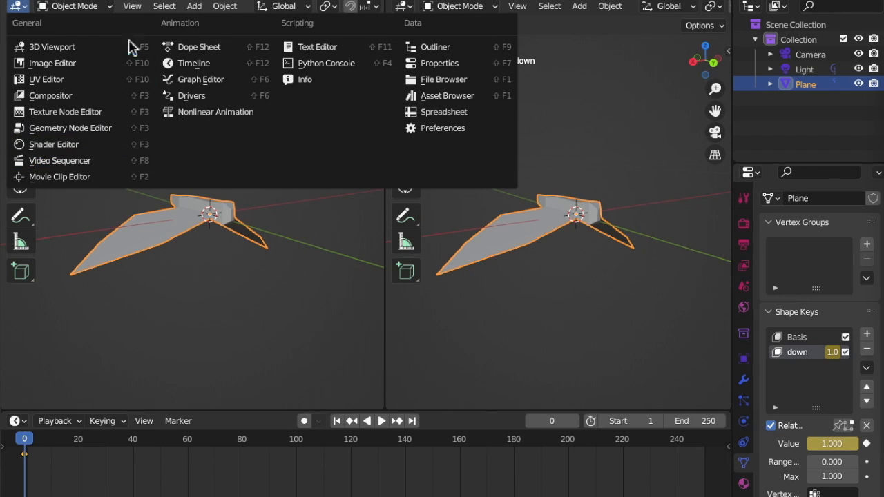
{"action": "left_click", "coordinate": [214, 83]}
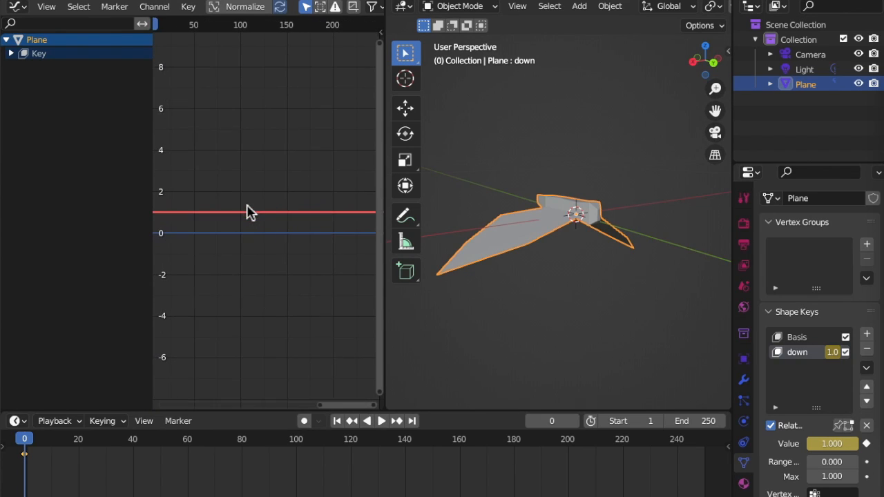
Step: Show the F-curve modifiers in the Graph Editor and add a Noise modifier to the "down" value curve
{"action": "key", "text": "n"}
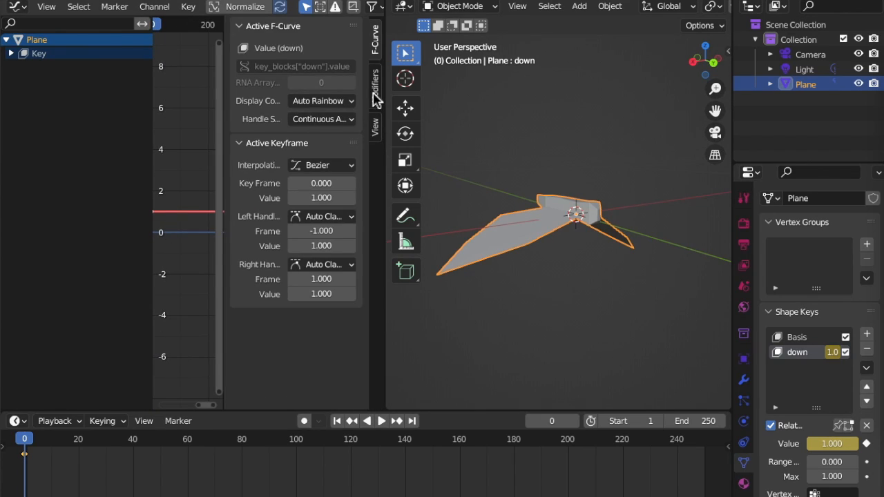
{"action": "left_click", "coordinate": [375, 86]}
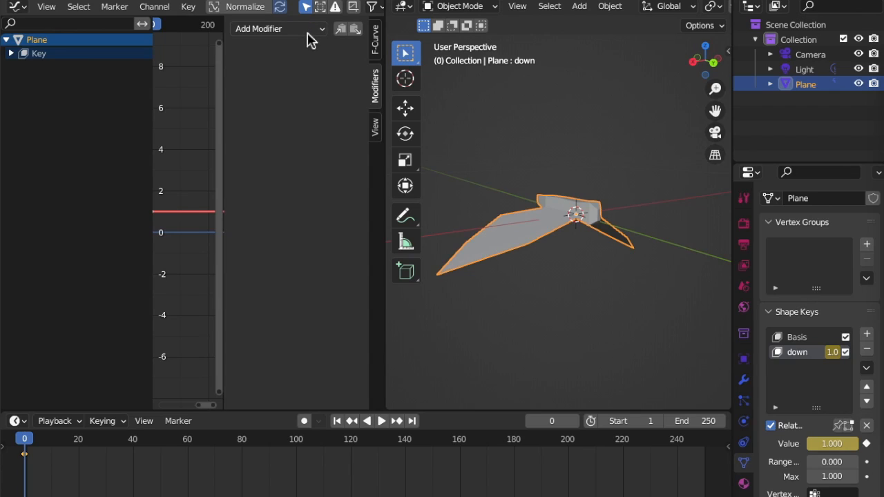
{"action": "scroll", "coordinate": [175, 209], "scroll_direction": "up", "scroll_amount": 2, "text": "shift"}
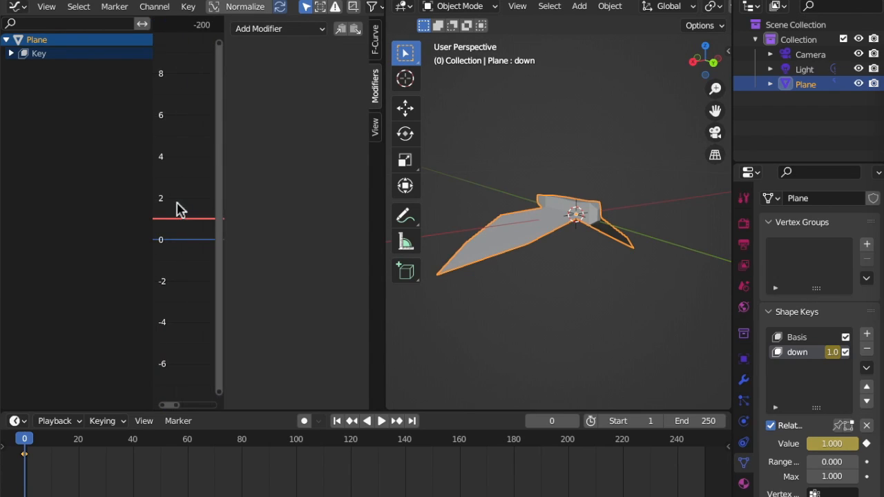
{"action": "key", "text": "Home"}
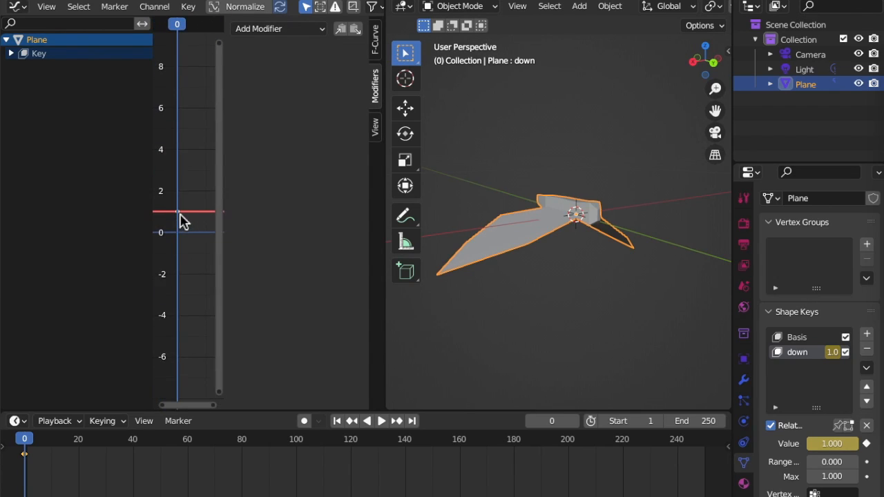
{"action": "scroll", "coordinate": [180, 215], "scroll_direction": "up", "scroll_amount": 10}
{"action": "scroll", "coordinate": [180, 214], "scroll_direction": "down", "scroll_amount": 3}
{"action": "middle_click_drag", "start_coordinate": [193, 210], "coordinate": [181, 218]}
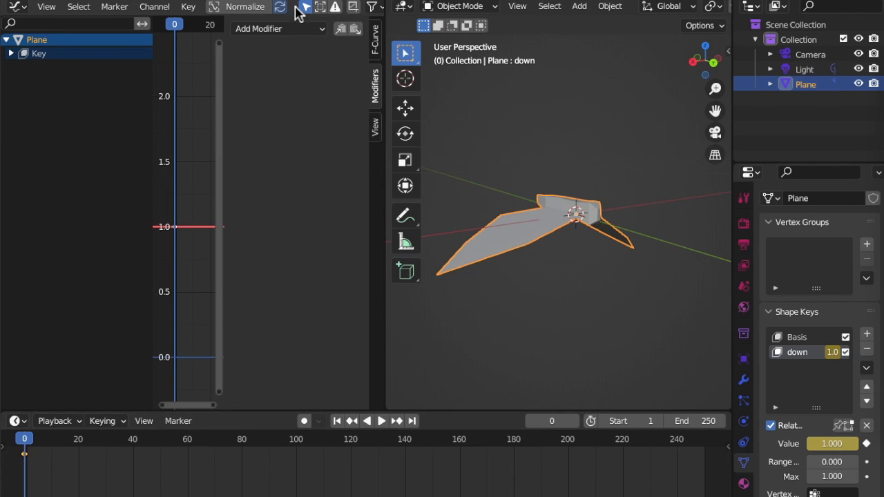
{"action": "left_click", "coordinate": [295, 31]}
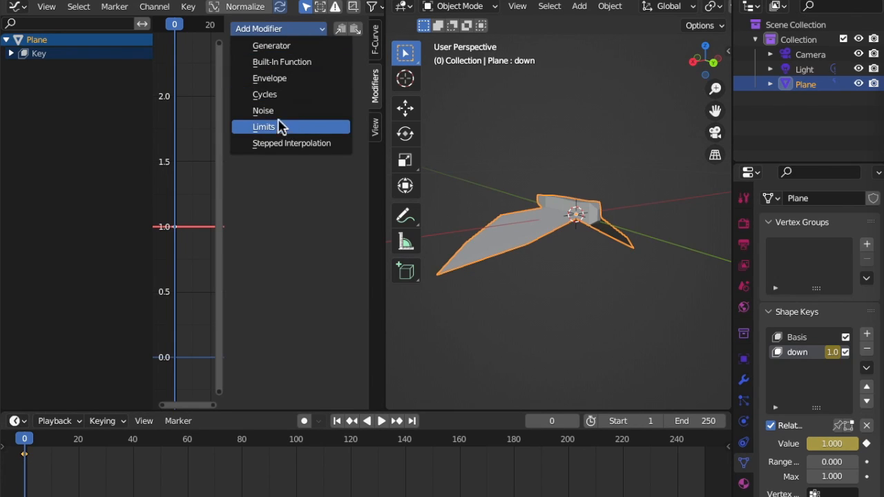
{"action": "left_click", "coordinate": [269, 114]}
Step: Play back the animation to preview how the noise moves the wings, then stop it
{"action": "middle_click_drag", "start_coordinate": [181, 230], "coordinate": [209, 230]}
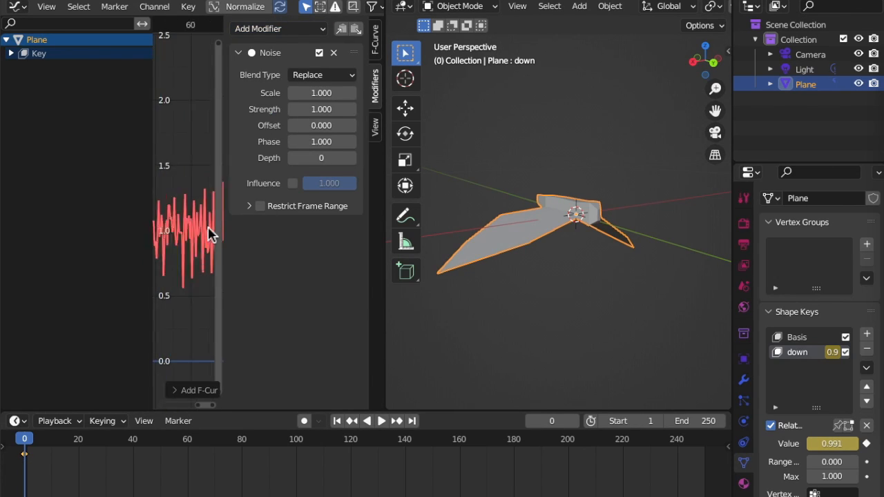
{"action": "key", "text": "space"}
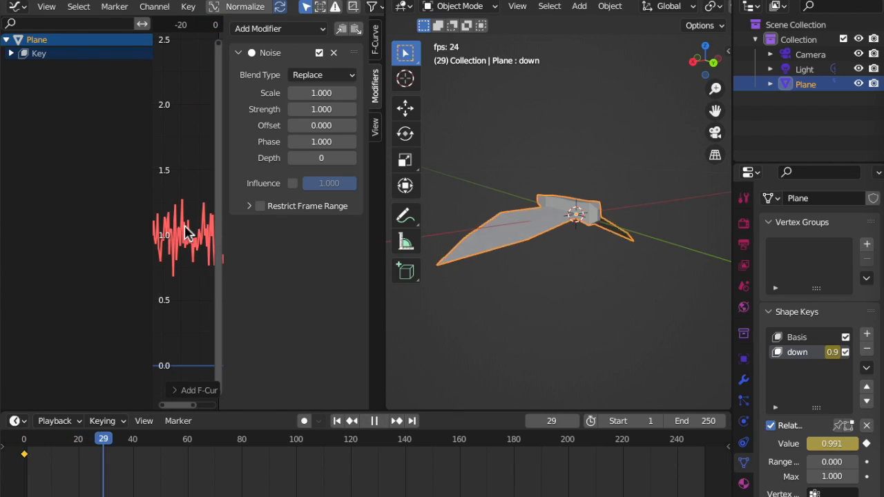
{"action": "middle_click_drag", "start_coordinate": [186, 230], "coordinate": [184, 226]}
{"action": "key", "text": "space"}
Step: Set the Noise modifier's scale to 0.200 and strength to 6.400, and preview the flapping from the start of the timeline
{"action": "left_click_drag", "start_coordinate": [322, 93], "coordinate": [322, 109]}
{"action": "key", "text": "space"}
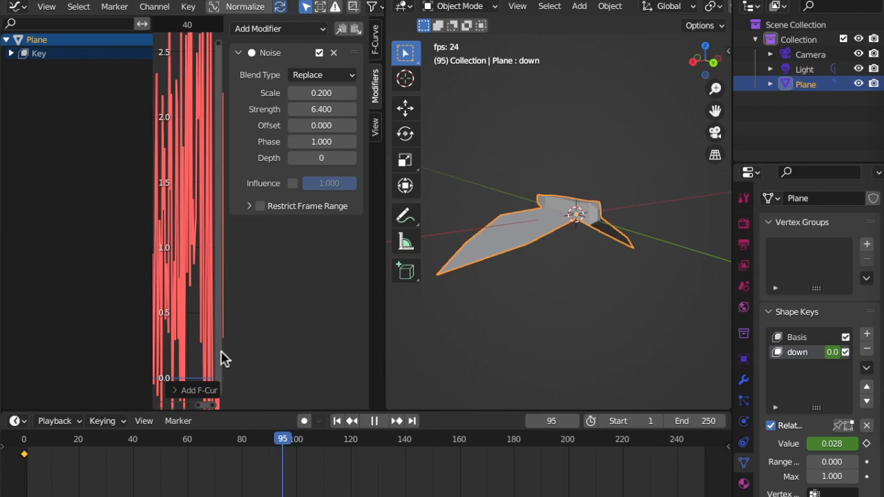
{"action": "left_click_drag", "start_coordinate": [337, 445], "coordinate": [2, 449]}
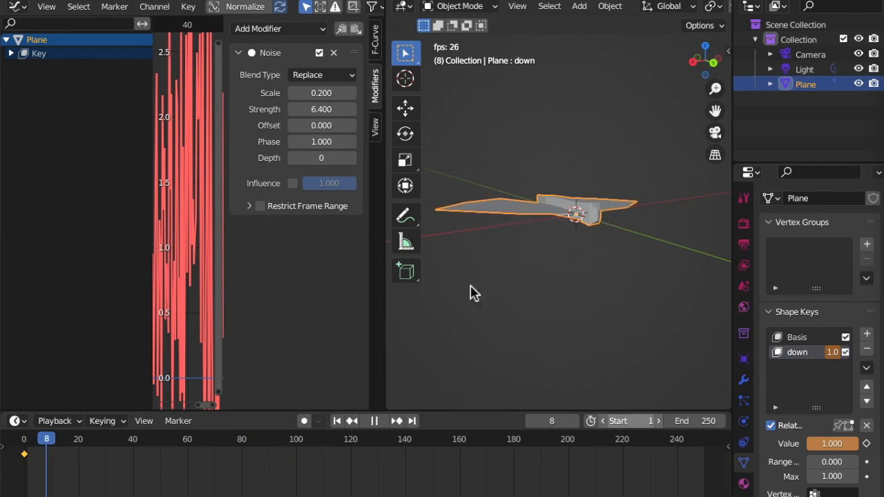
{"action": "key", "text": "space"}
Step: Set the Noise modifier's scale to 1 and play back the flapping while viewing the moth from several angles
{"action": "mouse_move", "coordinate": [328, 96]}
{"action": "left_mouse_down"}
{"action": "mouse_move", "coordinate": [293, 97]}
{"action": "mouse_move", "coordinate": [329, 97]}
{"action": "left_mouse_up"}
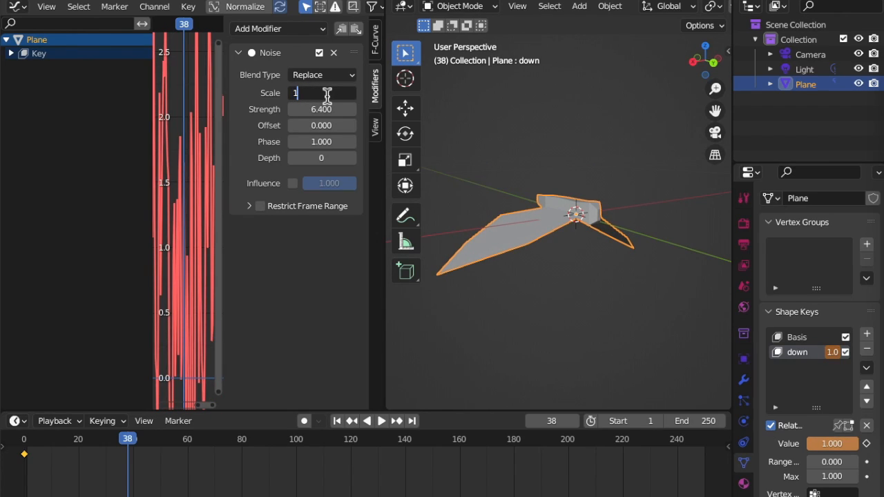
{"action": "left_click", "coordinate": [328, 97]}
{"action": "type", "text": "1"}
{"action": "key", "text": "Return"}
{"action": "key", "text": "space"}
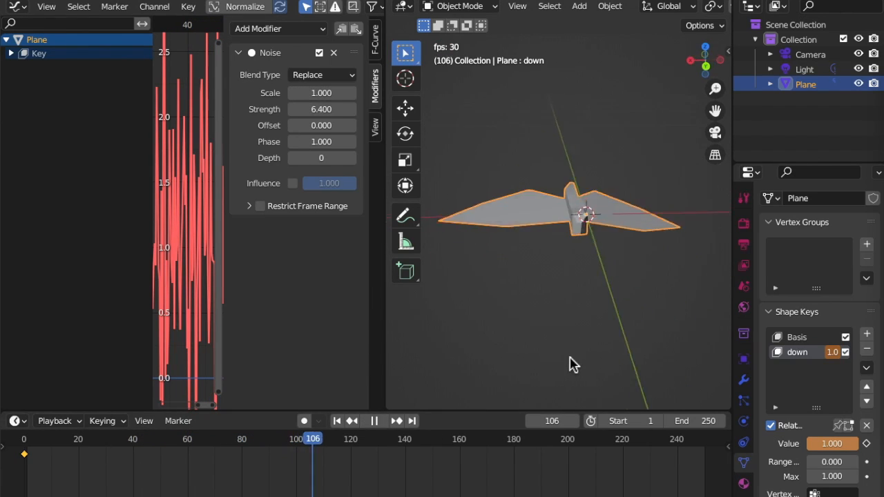
{"action": "key", "text": "space"}
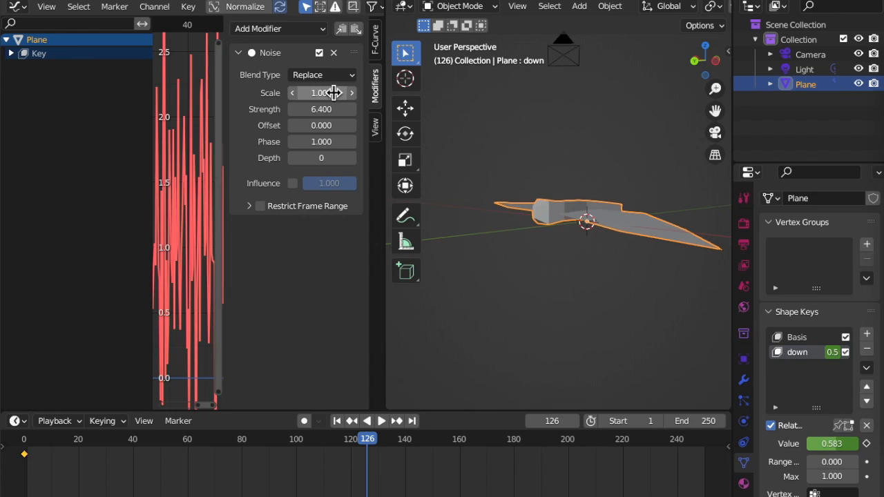
Step: Set the Noise modifier's scale to 5 and briefly play back the wing flapping
{"action": "type", "text": "5"}
{"action": "key", "text": "Return"}
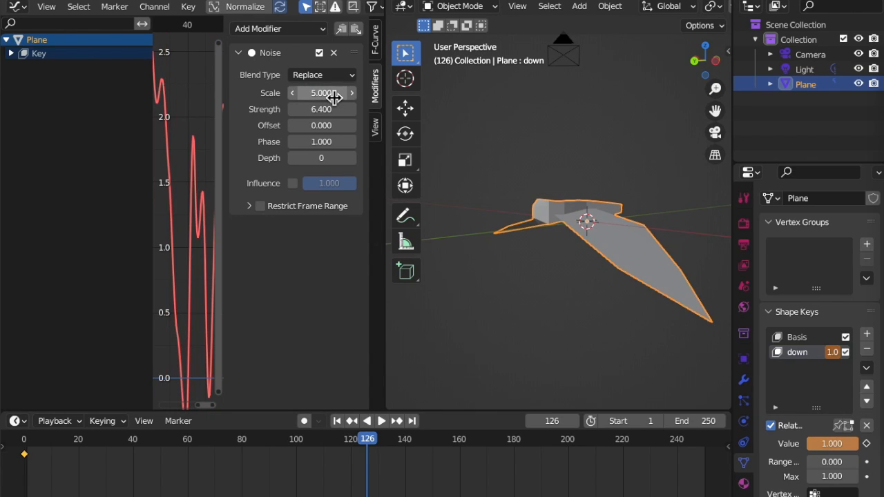
{"action": "key", "text": "space"}
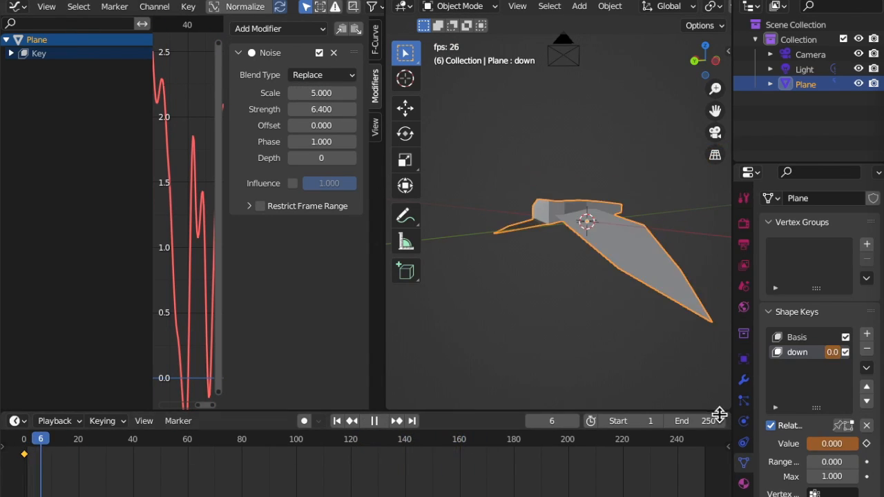
{"action": "key", "text": "space"}
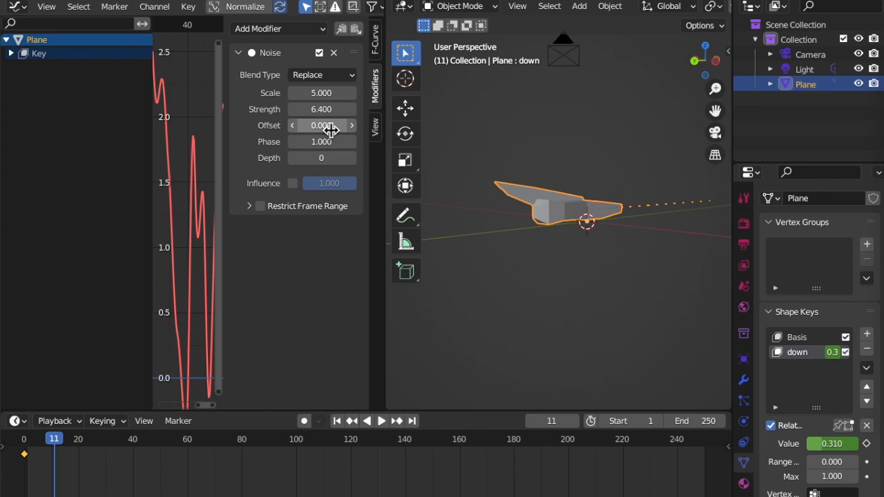
Step: Set the Noise modifier's offset to -81.3, try a depth of 31 in playback, and reset the depth to 0
{"action": "left_click_drag", "start_coordinate": [321, 125], "coordinate": [297, 134]}
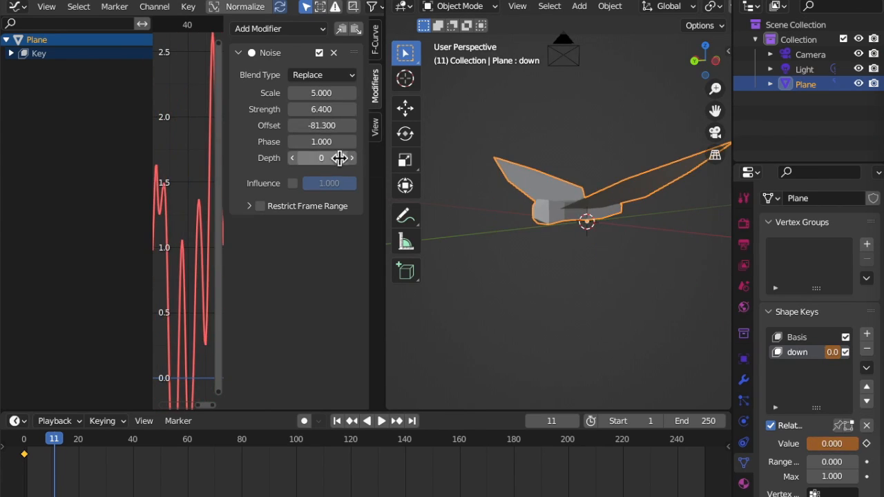
{"action": "left_click_drag", "start_coordinate": [330, 160], "coordinate": [373, 161]}
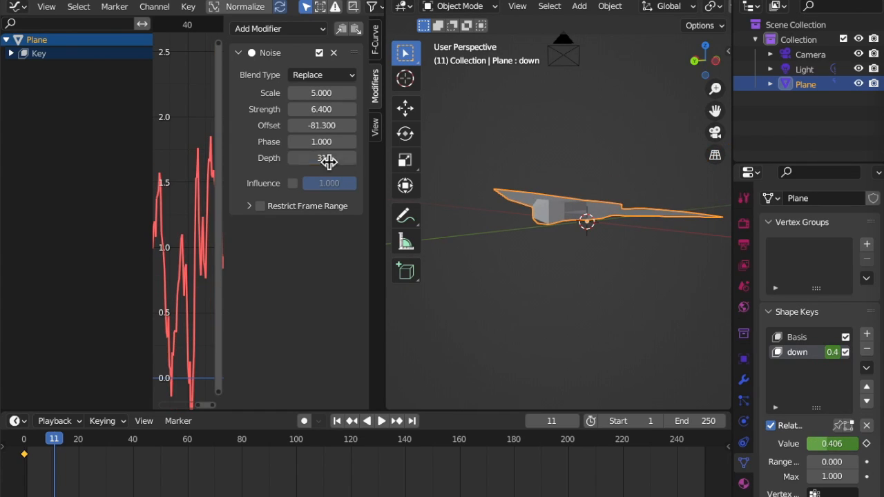
{"action": "key", "text": "space"}
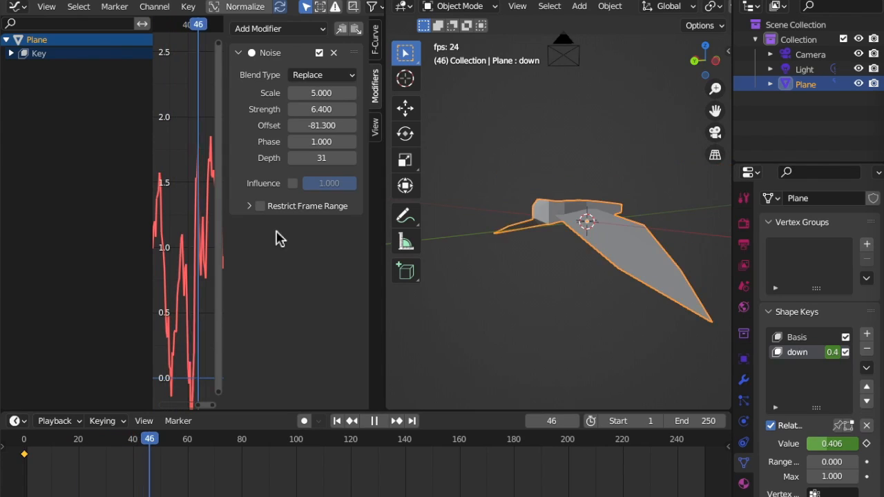
{"action": "key", "text": "space"}
{"action": "key", "text": "BackSpace"}
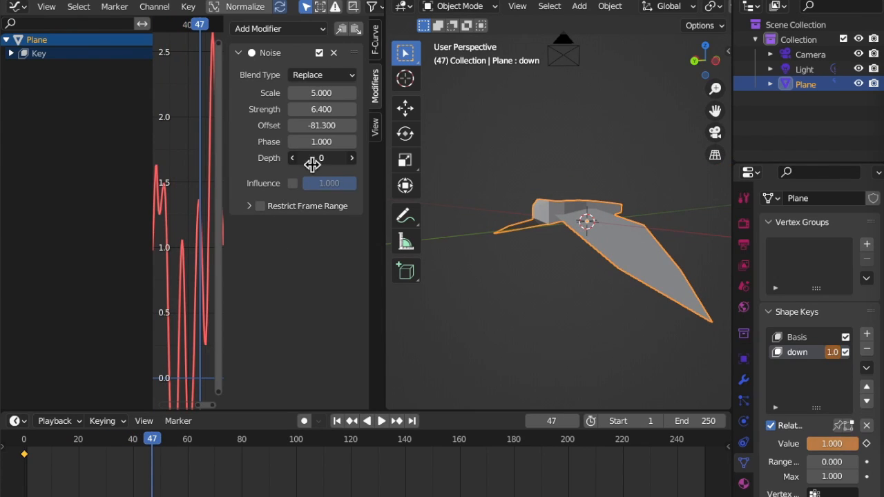
Step: Set the Noise modifier's scale to 2 and play back the flapping from the first frame while viewing the moth from several angles
{"action": "left_click_drag", "start_coordinate": [322, 93], "coordinate": [231, 93]}
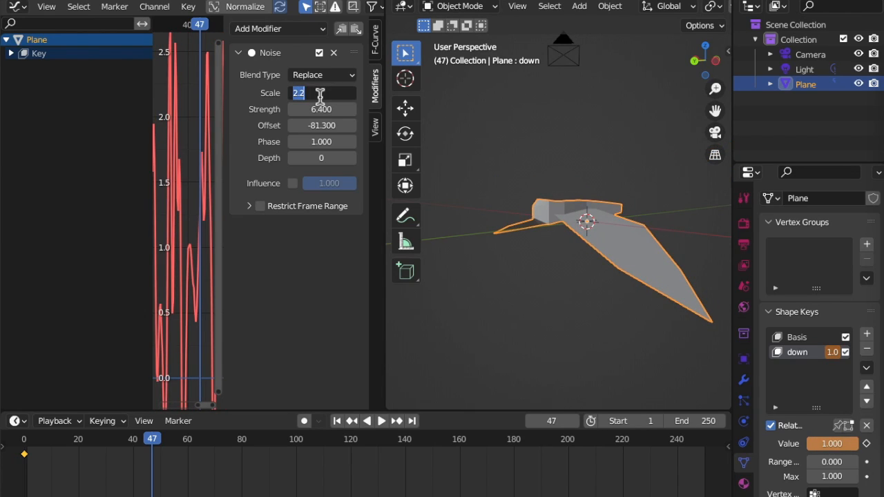
{"action": "key", "text": "Return"}
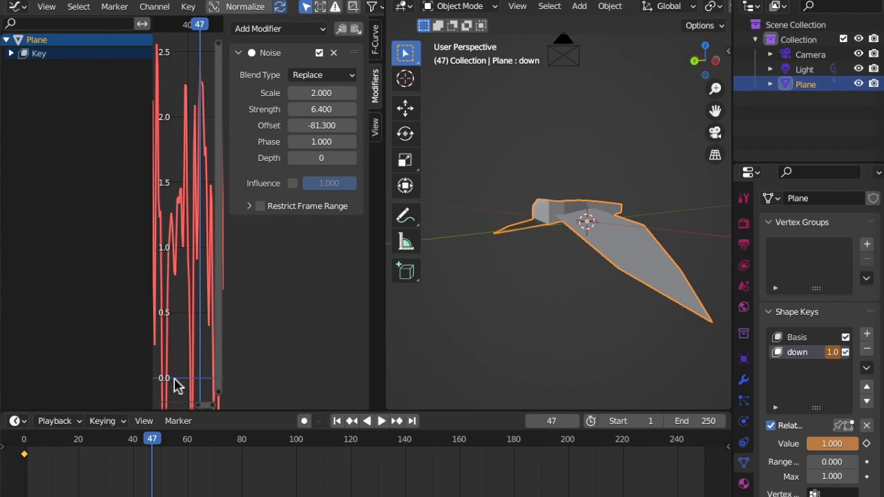
{"action": "key", "text": "shift+Left"}
{"action": "key", "text": "space"}
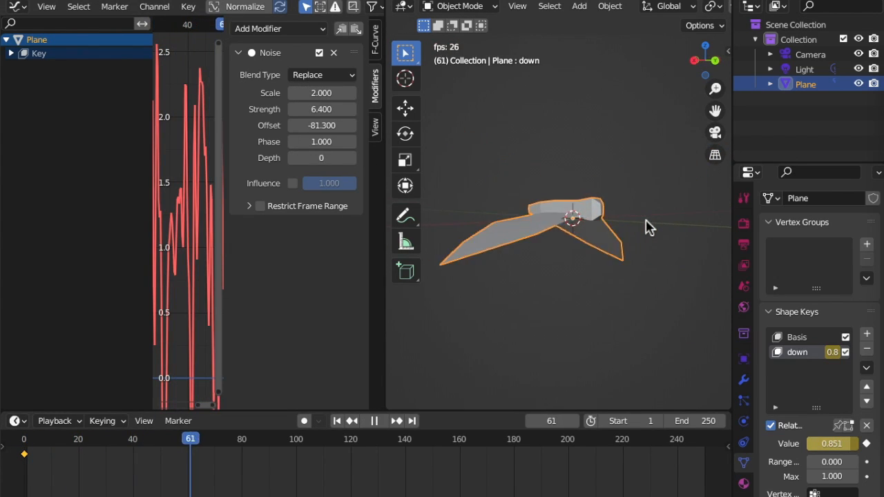
{"action": "middle_click_drag", "start_coordinate": [645, 220], "coordinate": [566, 259]}
{"action": "middle_click_drag", "start_coordinate": [571, 291], "coordinate": [712, 392]}
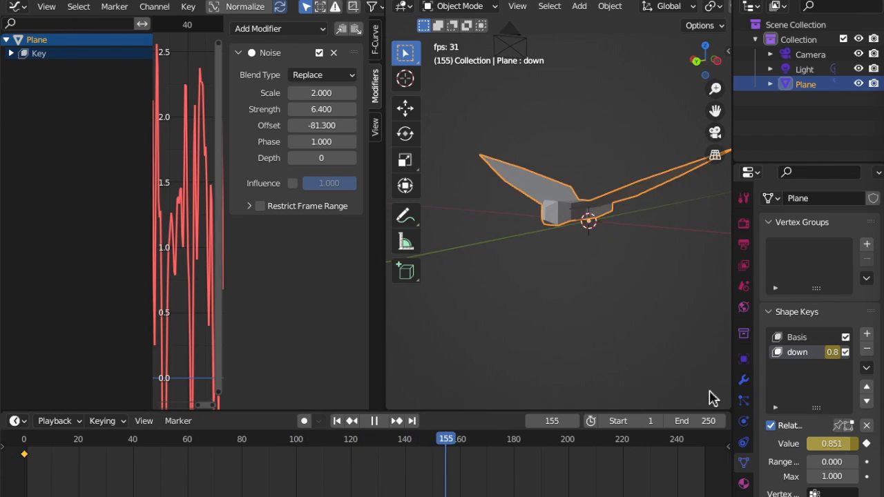
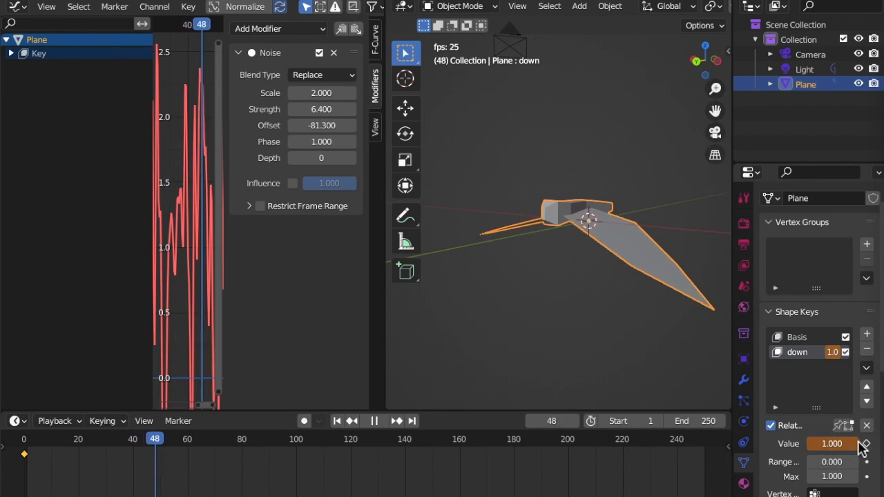
{"action": "key", "text": "space"}
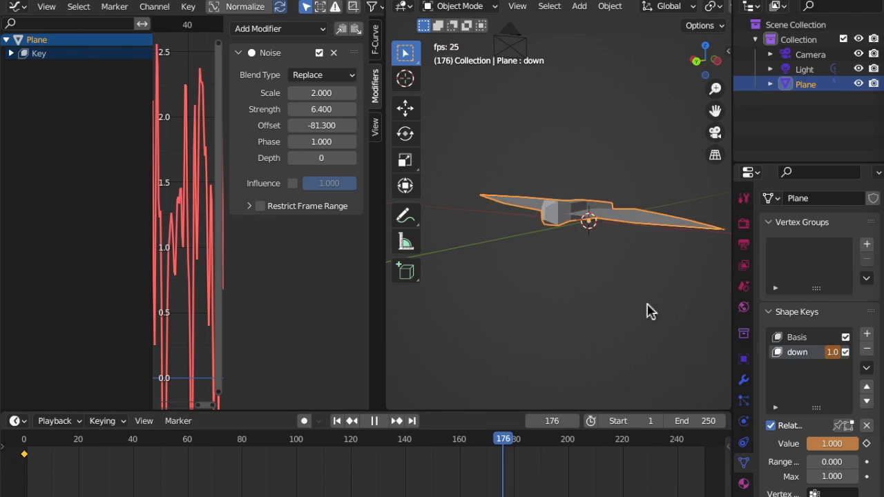
Step: View the moth from the top and create a new material for it
{"action": "middle_click_drag", "start_coordinate": [563, 313], "coordinate": [560, 263]}
{"action": "key", "text": "grave"}
{"action": "left_click", "coordinate": [525, 171]}
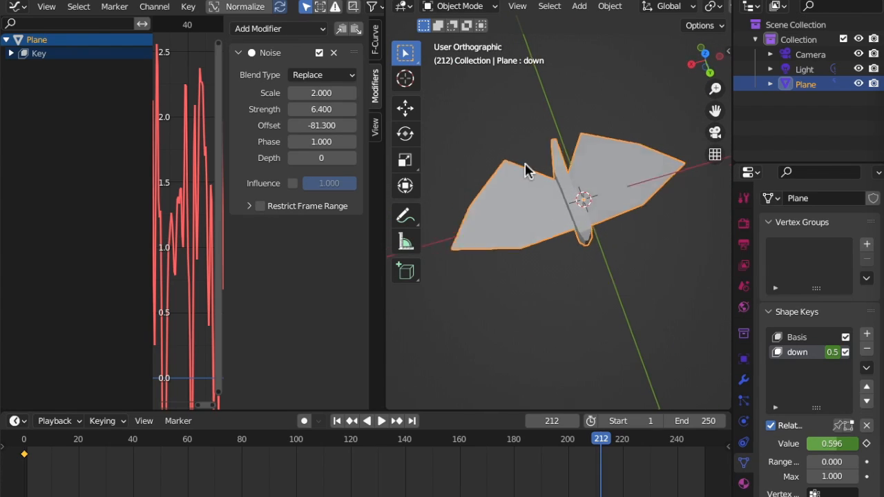
{"action": "left_click", "coordinate": [744, 484]}
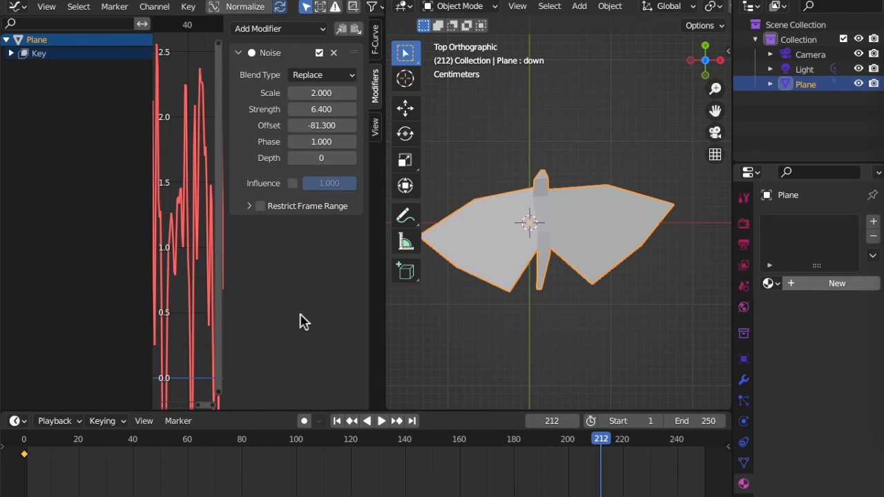
{"action": "key", "text": "ctrl+z"}
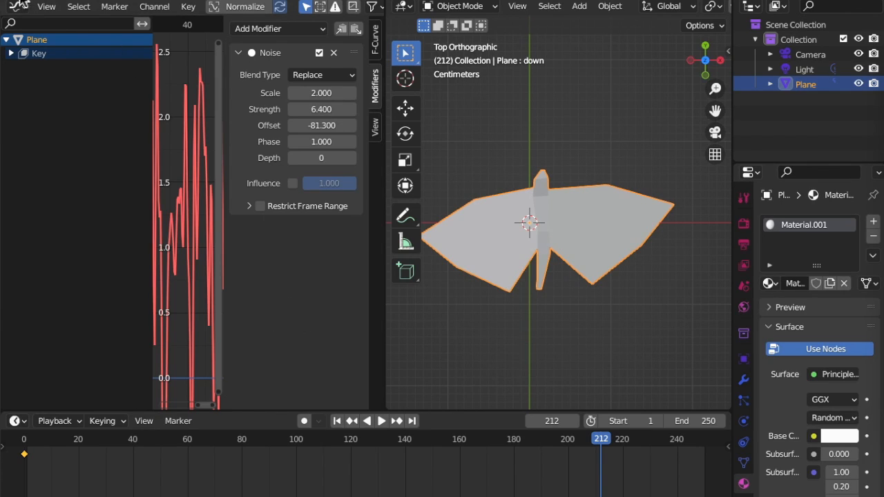
Step: Change the Graph Editor area to the Shader Editor to show the moth material's nodes
{"action": "left_click", "coordinate": [22, 8]}
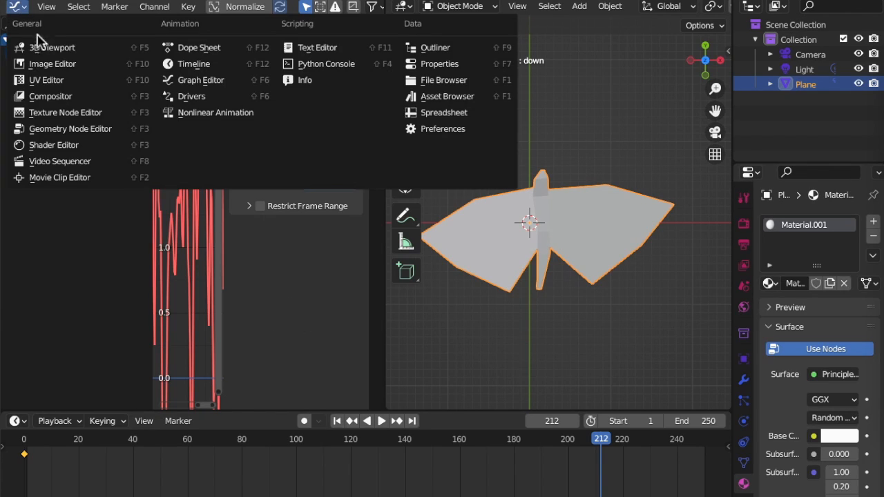
{"action": "left_click", "coordinate": [58, 147]}
{"action": "scroll", "coordinate": [94, 154], "scroll_direction": "up", "scroll_amount": 4}
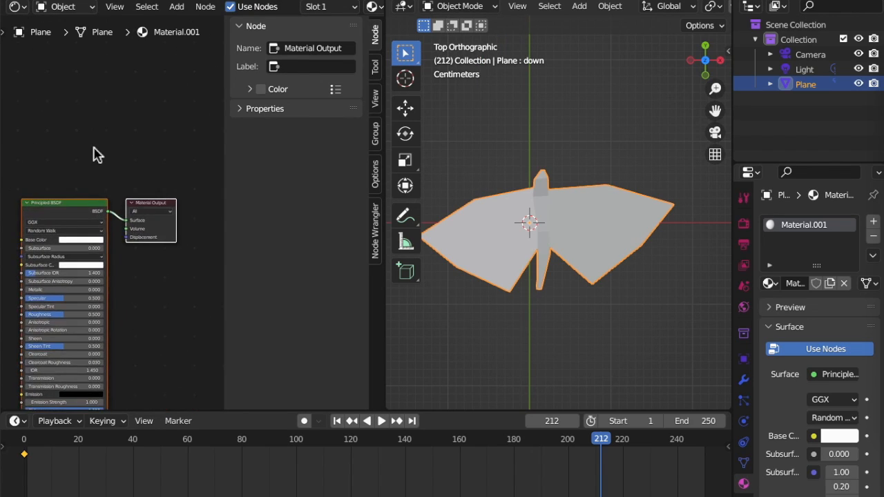
Step: Add an Image Texture node beside the Principled BSDF and connect its Color output to Base Color
{"action": "key", "text": "shift+a"}
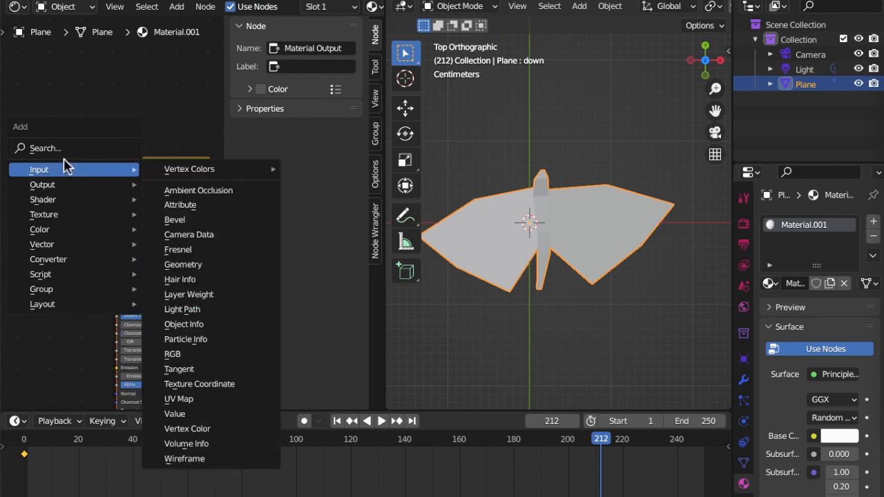
{"action": "left_click", "coordinate": [58, 148]}
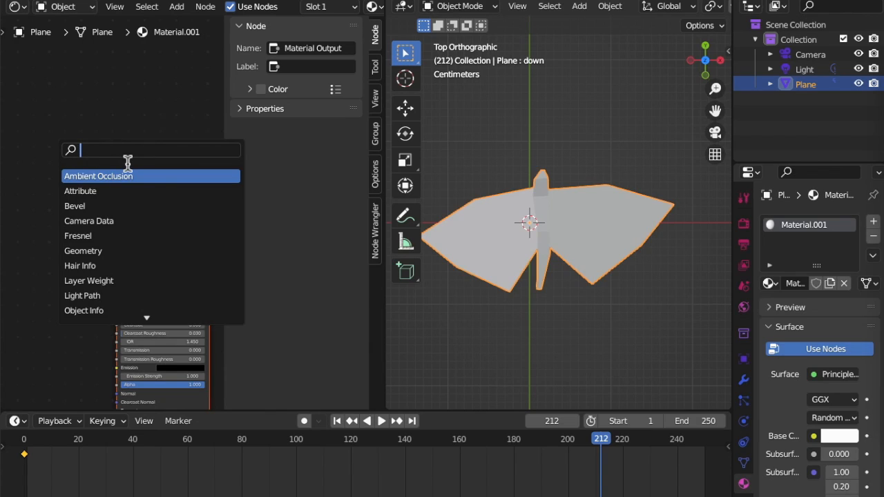
{"action": "type", "text": "im"}
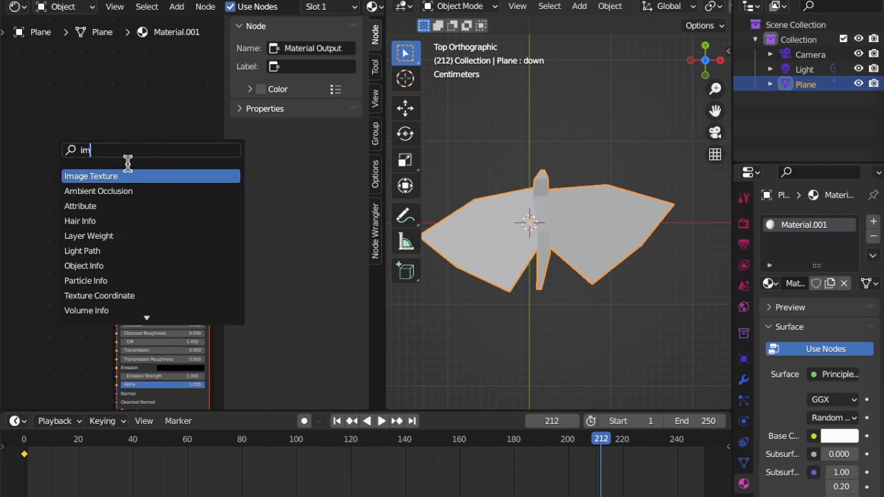
{"action": "left_click", "coordinate": [134, 180]}
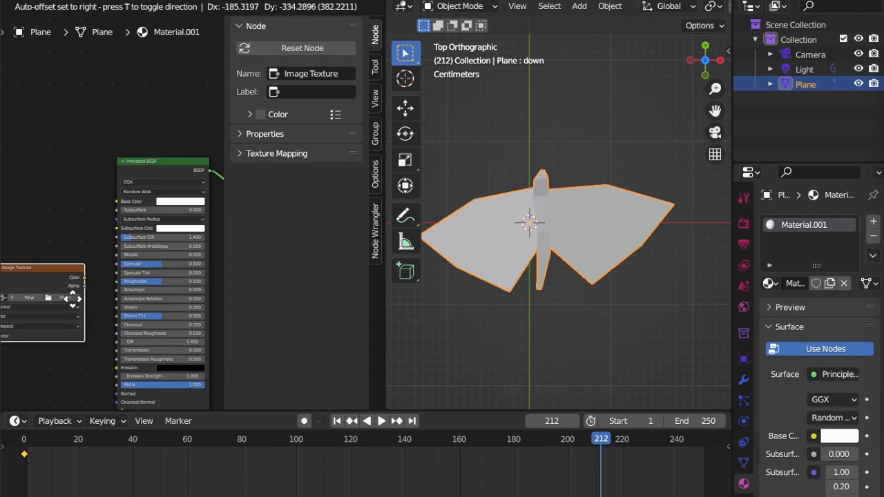
{"action": "left_click", "coordinate": [72, 296]}
{"action": "scroll", "coordinate": [73, 302], "scroll_direction": "up", "scroll_amount": 4}
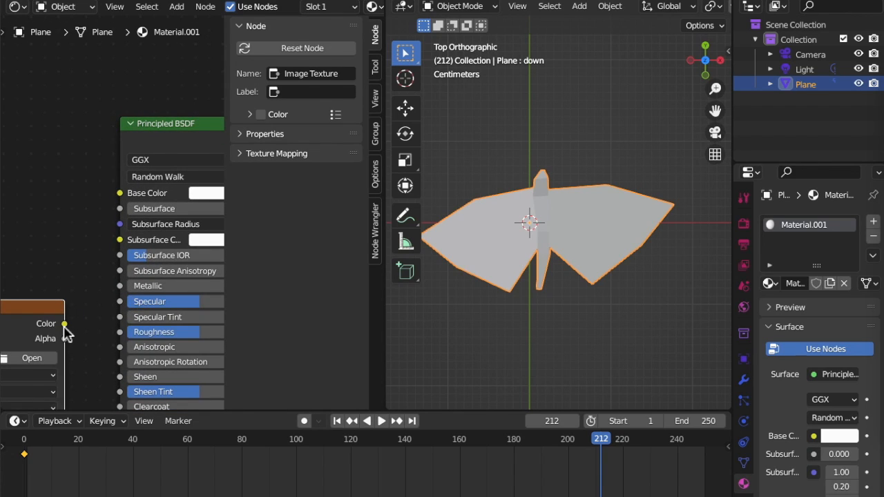
{"action": "left_click_drag", "start_coordinate": [114, 218], "coordinate": [121, 193]}
Step: Load "How-to-get-rid-of-moths-from-wardrobes-cupboards-evg-1446816 (1).jpg" from the Downloads folder into the Image Texture node
{"action": "scroll", "coordinate": [118, 198], "scroll_direction": "left", "scroll_amount": 5}
{"action": "scroll", "coordinate": [118, 198], "scroll_direction": "down", "scroll_amount": 3}
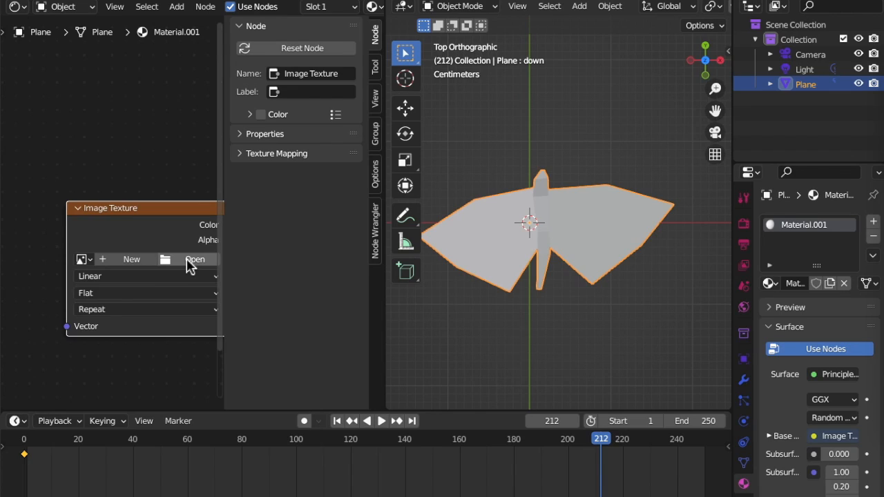
{"action": "left_click", "coordinate": [190, 263]}
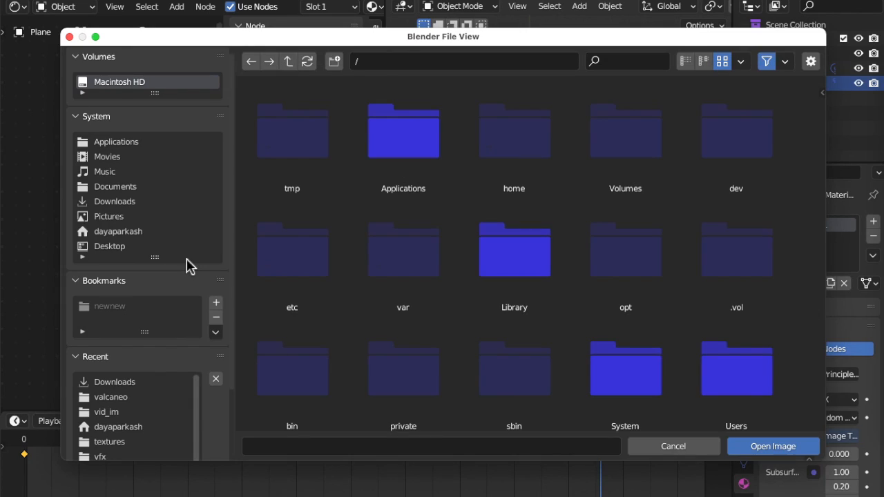
{"action": "left_click", "coordinate": [127, 202]}
{"action": "scroll", "coordinate": [373, 320], "scroll_direction": "down", "scroll_amount": 10}
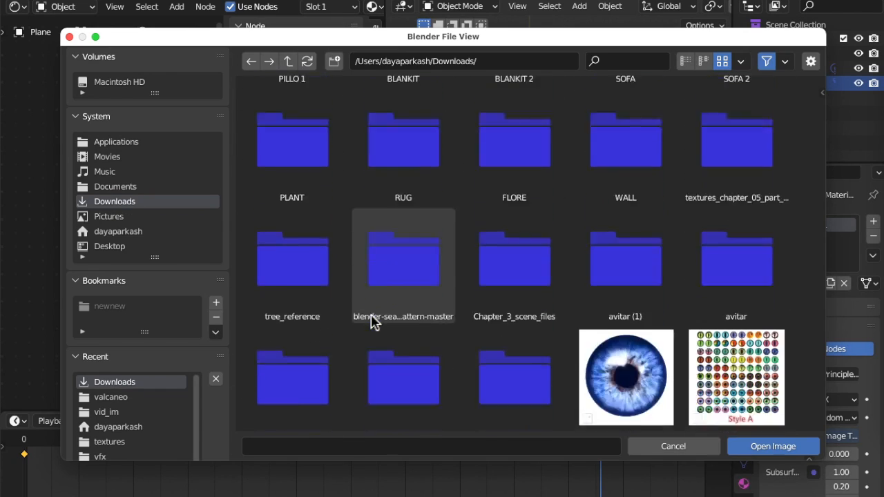
{"action": "scroll", "coordinate": [373, 320], "scroll_direction": "down", "scroll_amount": 6}
{"action": "scroll", "coordinate": [387, 207], "scroll_direction": "up", "scroll_amount": 2}
{"action": "left_click", "coordinate": [397, 141]}
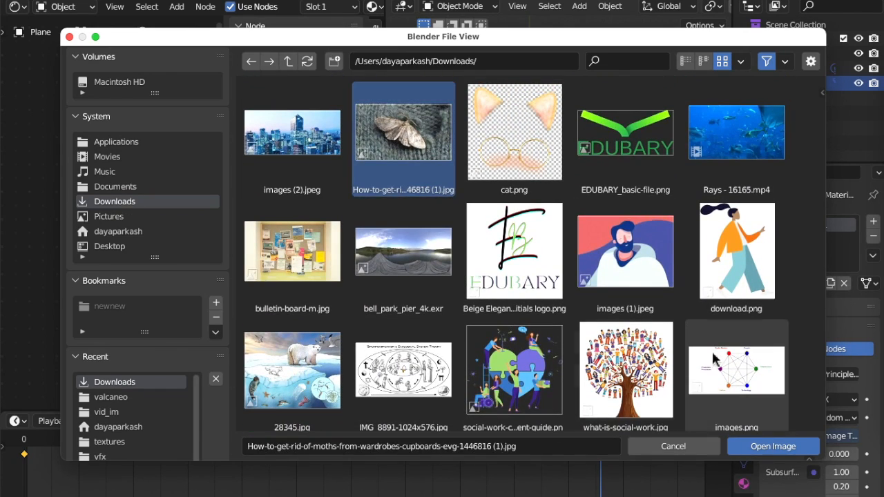
{"action": "left_click", "coordinate": [777, 453]}
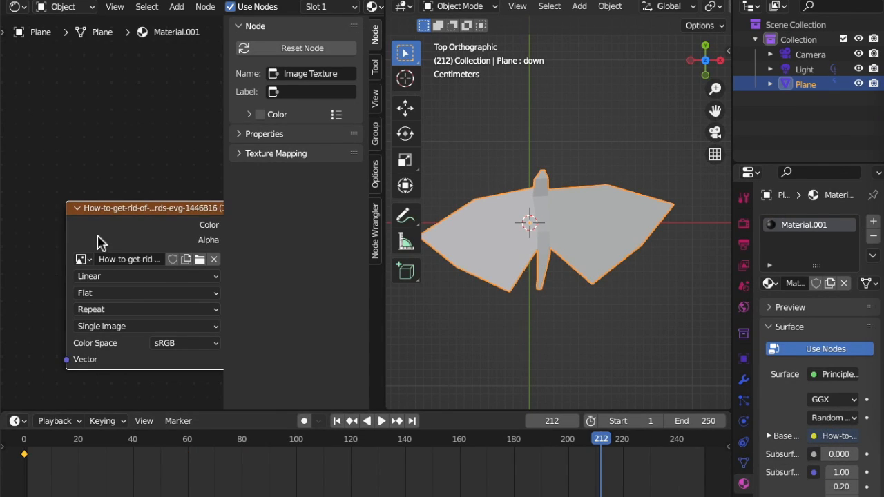
Step: Switch the viewport to rendered shading and examine how the moth photo maps onto the wings and body from several angles
{"action": "scroll", "coordinate": [158, 266], "scroll_direction": "right", "scroll_amount": 4, "text": "ctrl"}
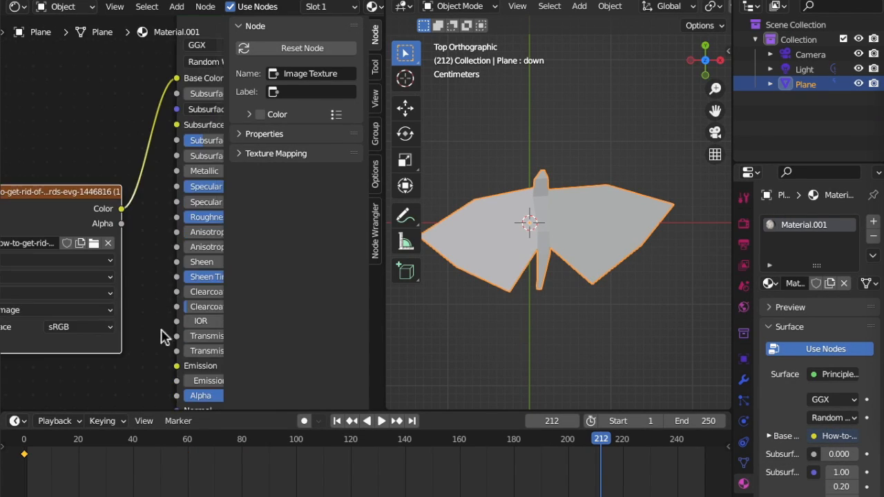
{"action": "scroll", "coordinate": [701, 9], "scroll_direction": "down", "scroll_amount": 5}
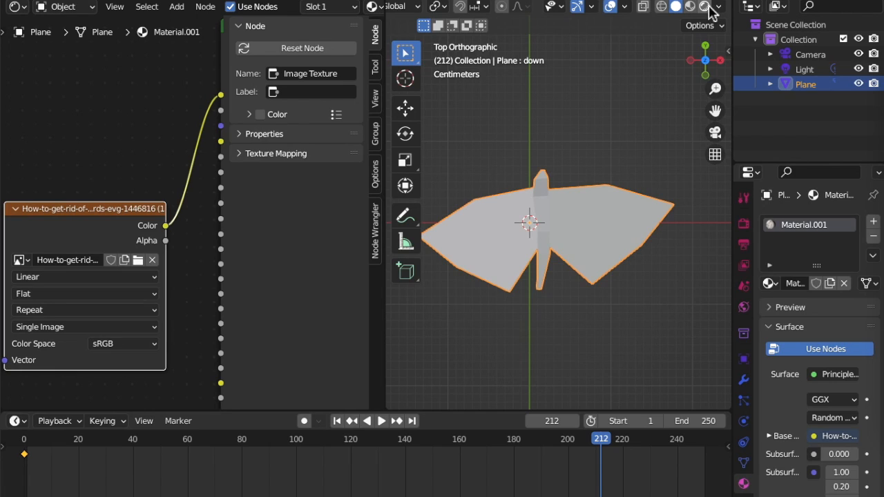
{"action": "left_click", "coordinate": [706, 7]}
{"action": "middle_click_drag", "start_coordinate": [588, 312], "coordinate": [539, 299]}
{"action": "scroll", "coordinate": [487, 248], "scroll_direction": "up", "scroll_amount": 3}
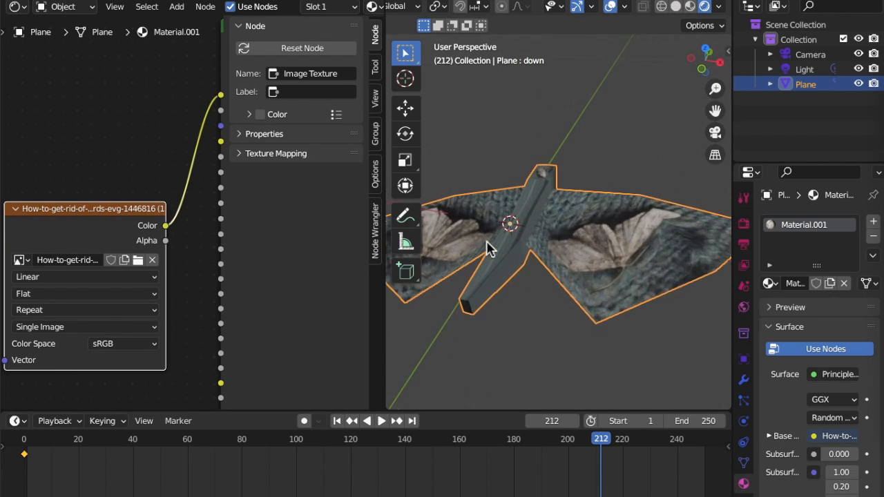
{"action": "scroll", "coordinate": [487, 248], "scroll_direction": "up", "scroll_amount": 3}
{"action": "middle_click_drag", "start_coordinate": [487, 248], "coordinate": [522, 314]}
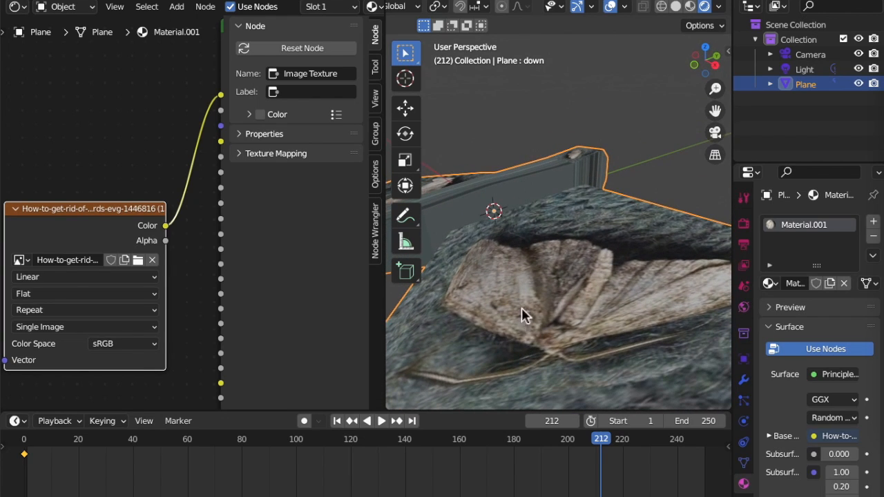
{"action": "middle_click_drag", "start_coordinate": [593, 332], "coordinate": [620, 392]}
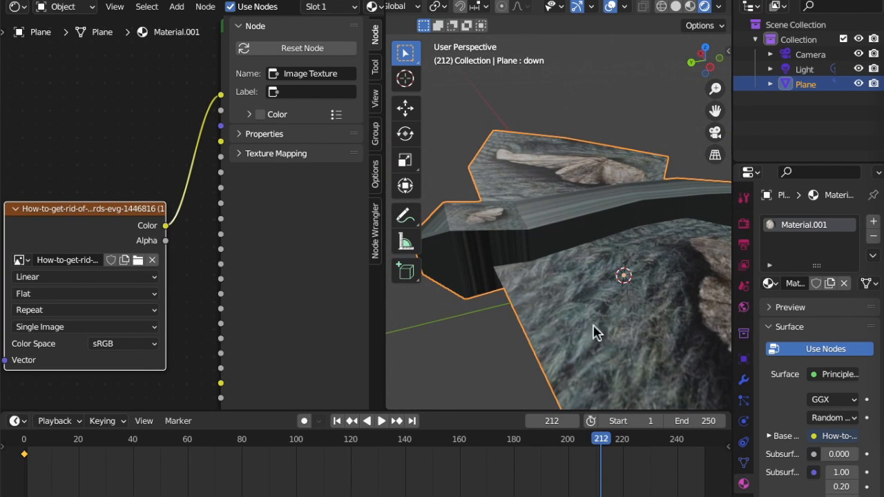
{"action": "mouse_move", "coordinate": [604, 288]}
{"action": "middle_mouse_down"}
{"action": "mouse_move", "coordinate": [601, 233]}
{"action": "mouse_move", "coordinate": [603, 288]}
{"action": "middle_mouse_up"}
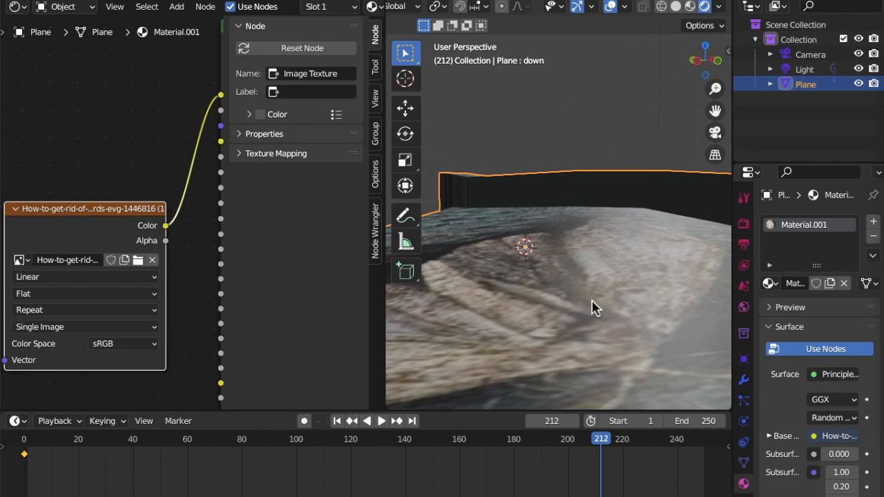
{"action": "middle_click_drag", "start_coordinate": [553, 329], "coordinate": [557, 355]}
{"action": "scroll", "coordinate": [212, 375], "scroll_direction": "right", "scroll_amount": 5, "text": "ctrl"}
{"action": "middle_click_drag", "start_coordinate": [195, 369], "coordinate": [202, 377]}
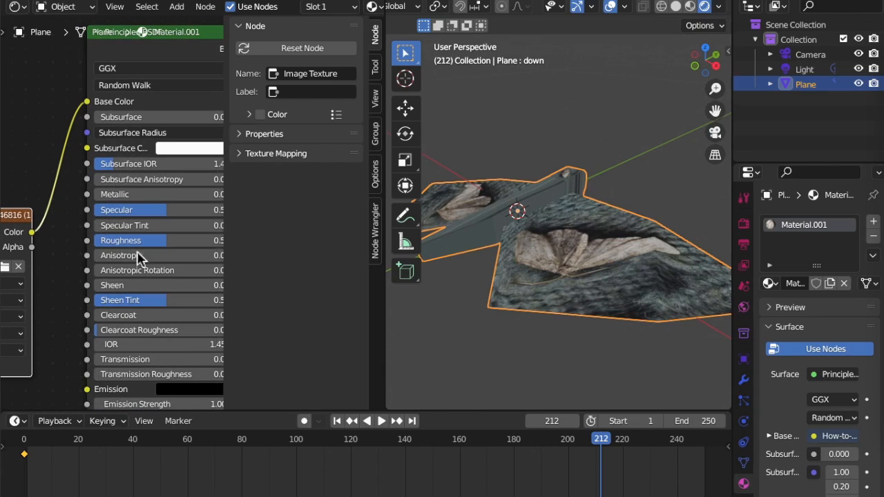
Step: Set the moth material's Principled BSDF roughness to 1
{"action": "left_click", "coordinate": [171, 240]}
{"action": "type", "text": "1"}
{"action": "key", "text": "Return"}
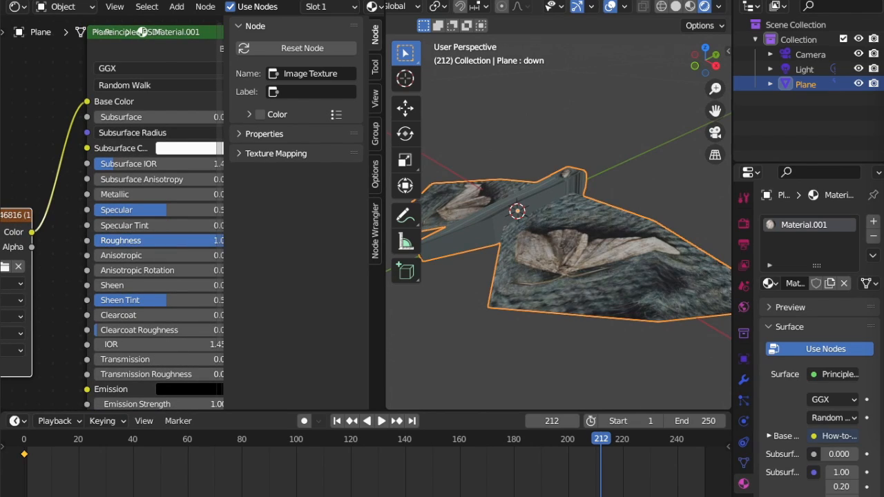
{"action": "middle_click_drag", "start_coordinate": [104, 316], "coordinate": [87, 310]}
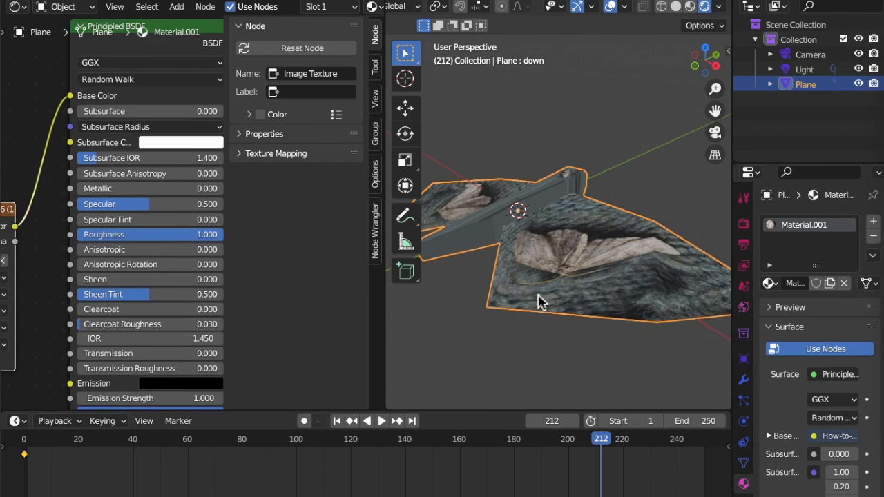
{"action": "middle_click_drag", "start_coordinate": [539, 296], "coordinate": [556, 288]}
{"action": "scroll", "coordinate": [534, 291], "scroll_direction": "up", "scroll_amount": 4}
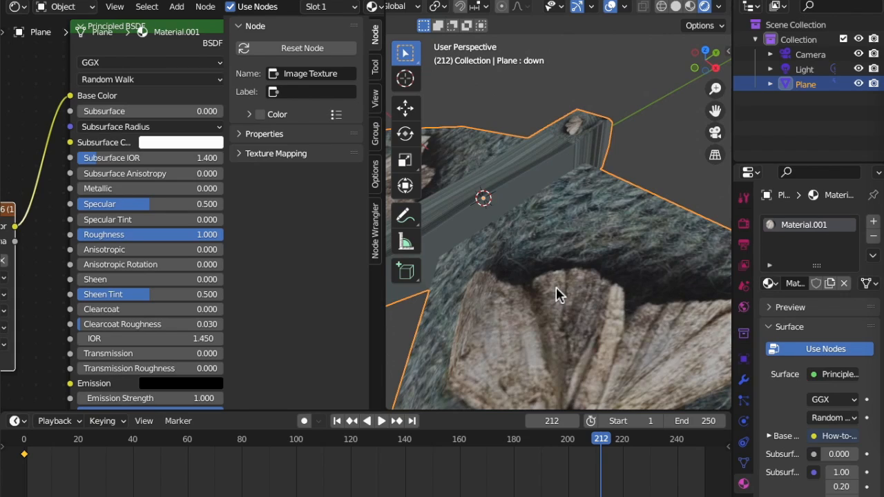
Step: Unwrap the entire moth mesh in Edit Mode with Smart UV Project, using a 66° angle limit and zero island margin
{"action": "key", "text": "ctrl+2"}
{"action": "scroll", "coordinate": [556, 286], "scroll_direction": "down", "scroll_amount": 2}
{"action": "middle_click_drag", "start_coordinate": [556, 287], "coordinate": [522, 195]}
{"action": "scroll", "coordinate": [592, 371], "scroll_direction": "down", "scroll_amount": 3}
{"action": "middle_click_drag", "start_coordinate": [592, 371], "coordinate": [594, 372]}
{"action": "key", "text": "Tab"}
{"action": "key", "text": "a"}
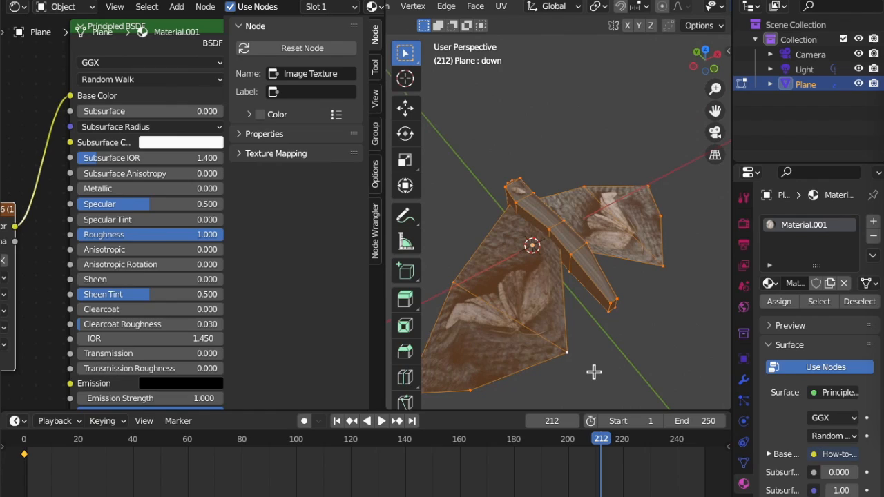
{"action": "key", "text": "u"}
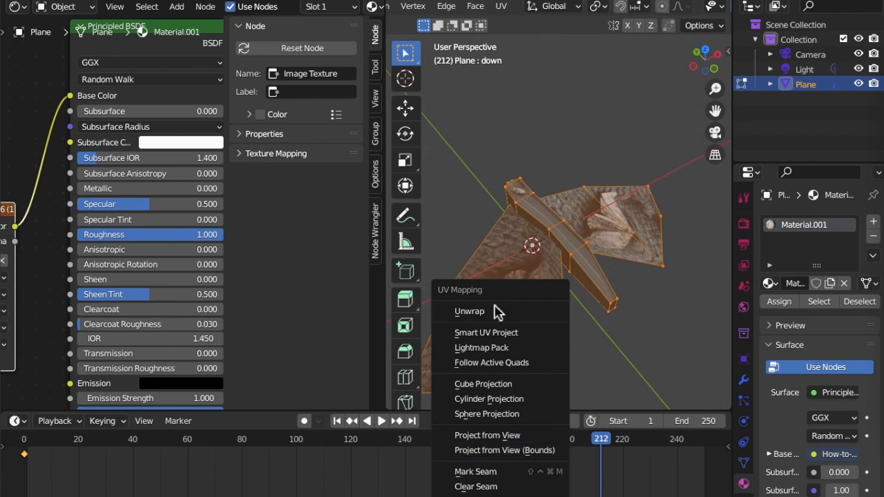
{"action": "left_click", "coordinate": [494, 333]}
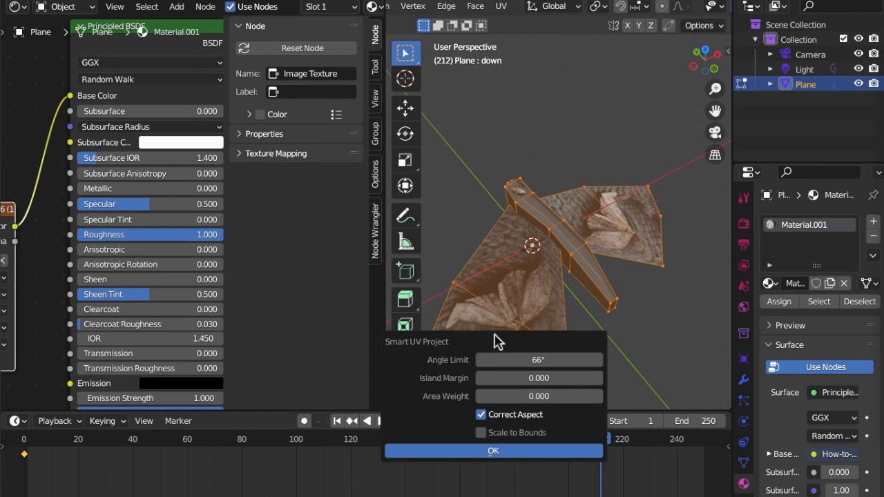
{"action": "left_click", "coordinate": [517, 453]}
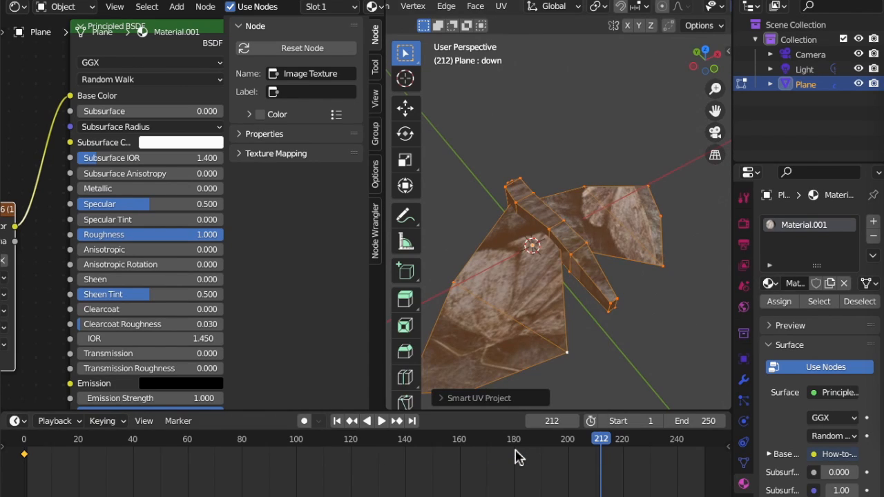
Step: Open the UV Editing workspace, select the entire moth mesh and switch its viewport to rendered shading
{"action": "left_click", "coordinate": [356, 4]}
{"action": "scroll", "coordinate": [296, 279], "scroll_direction": "up", "scroll_amount": 2}
{"action": "scroll", "coordinate": [295, 279], "scroll_direction": "down", "scroll_amount": 3}
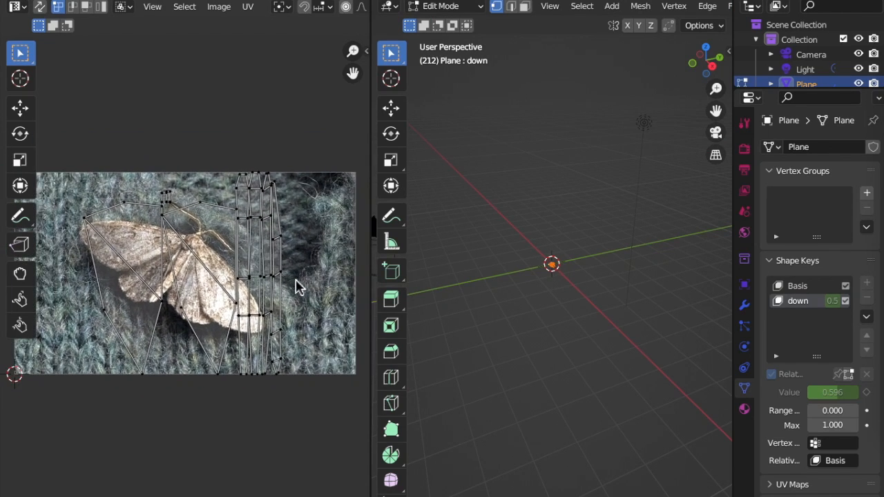
{"action": "key", "text": "a"}
{"action": "scroll", "coordinate": [460, 42], "scroll_direction": "up", "scroll_amount": 15}
{"action": "middle_click_drag", "start_coordinate": [517, 225], "coordinate": [623, 40]}
{"action": "scroll", "coordinate": [686, 15], "scroll_direction": "right", "scroll_amount": 6}
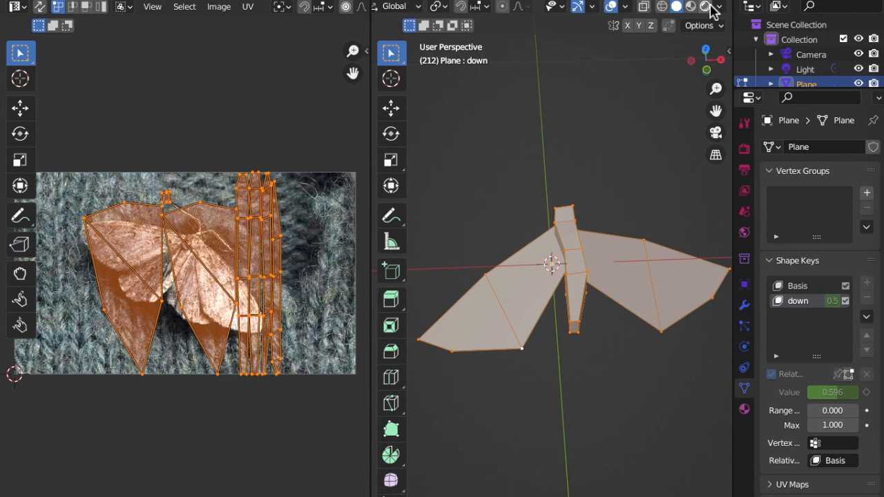
{"action": "left_click", "coordinate": [705, 6]}
{"action": "scroll", "coordinate": [661, 232], "scroll_direction": "down", "scroll_amount": 5}
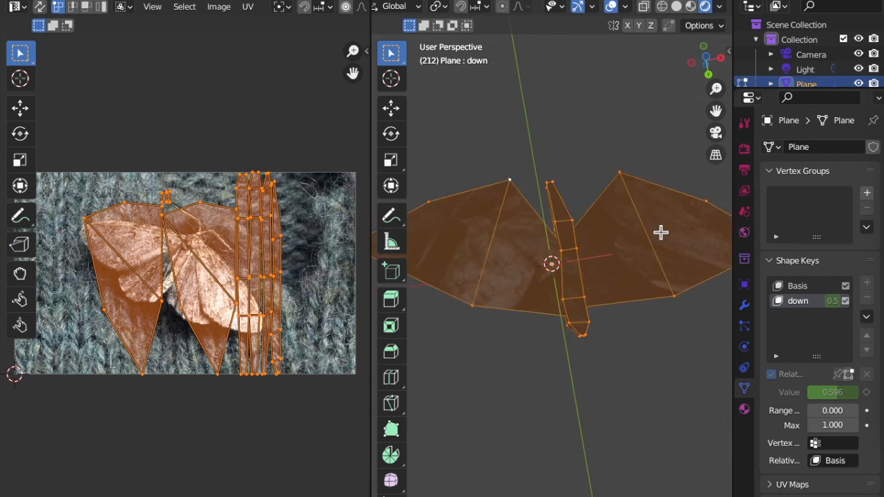
Step: Hide the viewport overlays with the whole mesh selected and examine the unwrapped texture on the moth from several angles
{"action": "scroll", "coordinate": [661, 232], "scroll_direction": "up", "scroll_amount": 10}
{"action": "scroll", "coordinate": [661, 232], "scroll_direction": "up", "scroll_amount": 10}
{"action": "key", "text": "alt+a"}
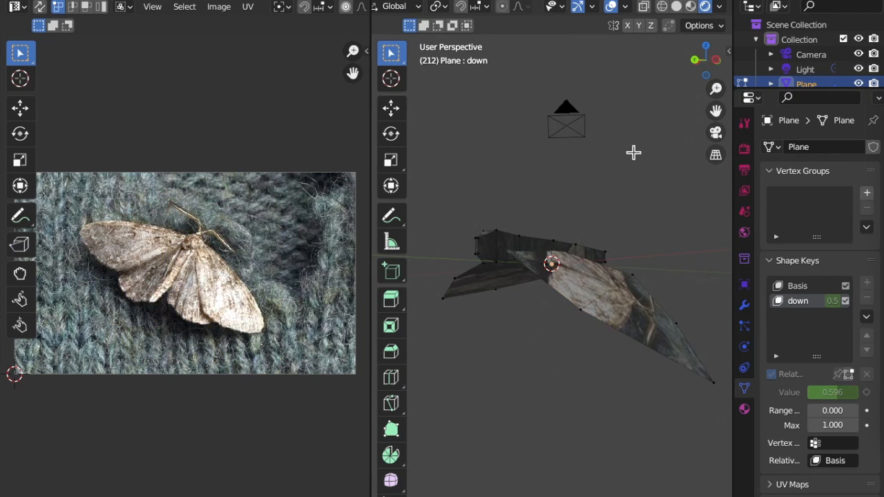
{"action": "scroll", "coordinate": [633, 153], "scroll_direction": "up", "scroll_amount": 6}
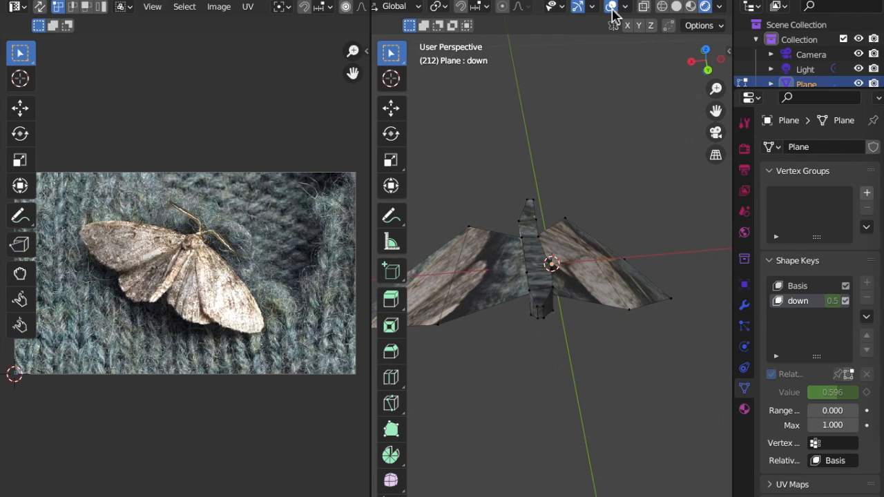
{"action": "key", "text": "a"}
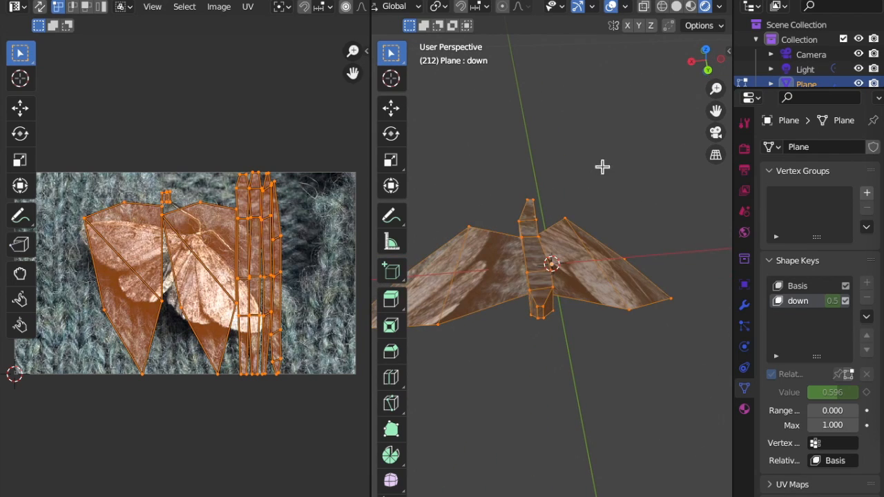
{"action": "left_click", "coordinate": [612, 8]}
{"action": "middle_click_drag", "start_coordinate": [596, 195], "coordinate": [430, 293]}
{"action": "scroll", "coordinate": [597, 195], "scroll_direction": "up", "scroll_amount": 4}
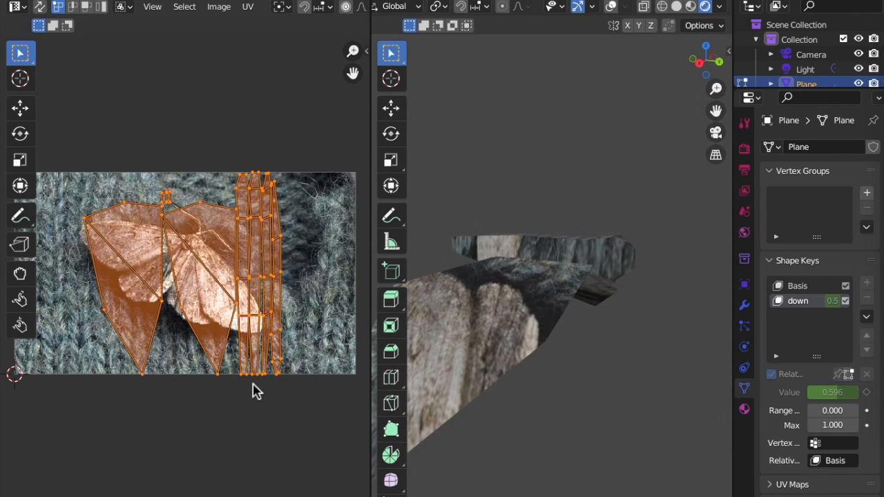
Step: Select the second wing's UV island and rotate, shrink and move it onto the right wing in the moth photo
{"action": "scroll", "coordinate": [252, 391], "scroll_direction": "down", "scroll_amount": 1}
{"action": "left_click", "coordinate": [196, 286]}
{"action": "left_click", "coordinate": [194, 280]}
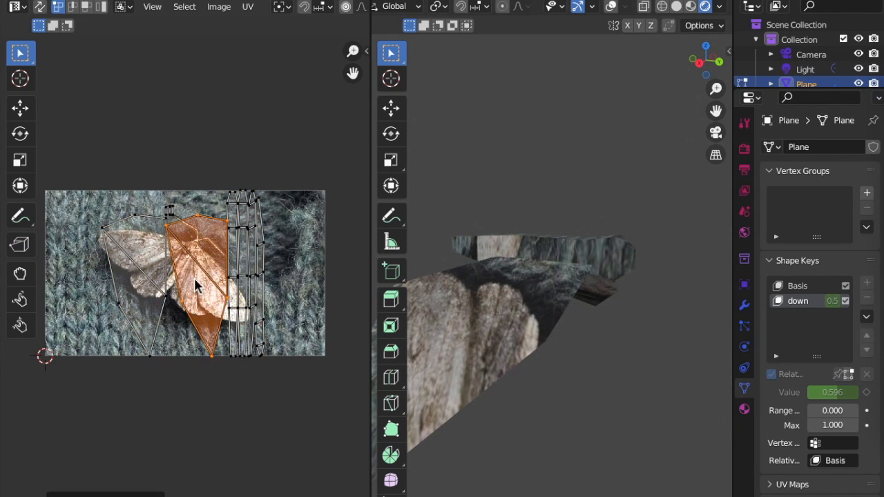
{"action": "scroll", "coordinate": [213, 311], "scroll_direction": "up", "scroll_amount": 4}
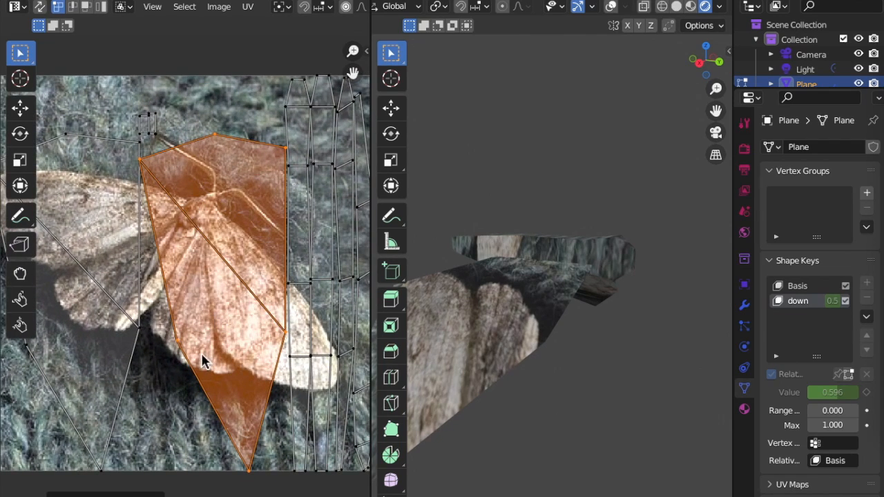
{"action": "key", "text": "r"}
{"action": "left_click", "coordinate": [250, 354]}
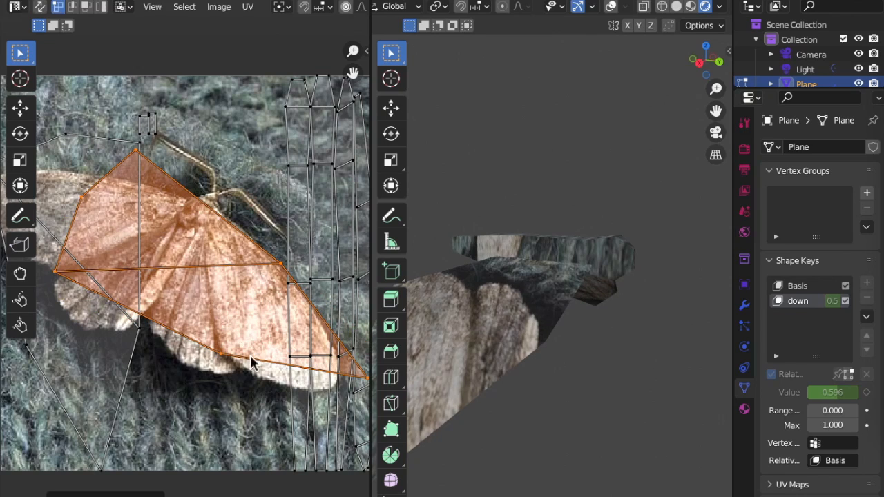
{"action": "key", "text": "s"}
{"action": "left_click", "coordinate": [226, 311]}
{"action": "key", "text": "g"}
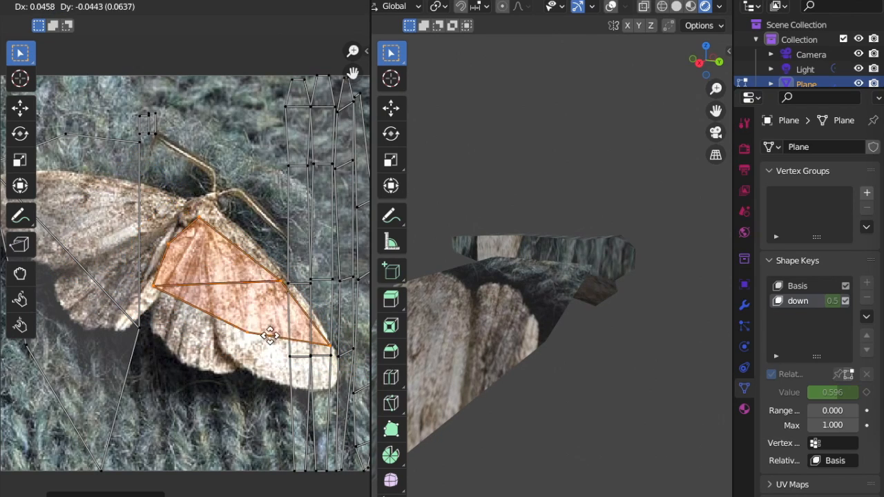
{"action": "left_click", "coordinate": [276, 334]}
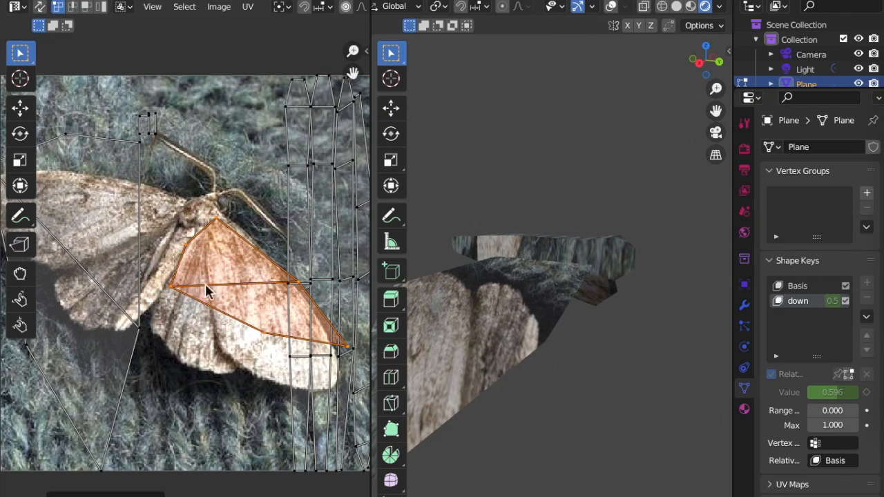
Step: Move the two lower corner vertices of that wing's UV island onto the lower outline of the photo's right wing
{"action": "left_click", "coordinate": [194, 312]}
{"action": "key", "text": "g"}
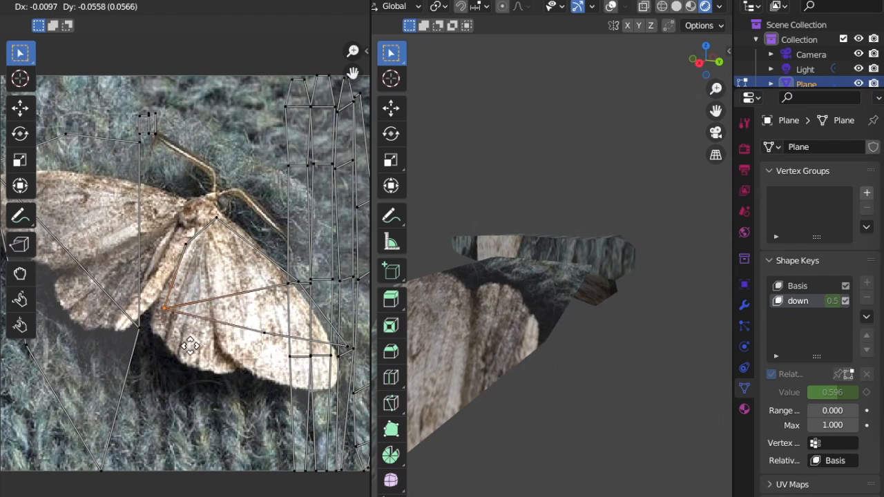
{"action": "left_click", "coordinate": [174, 364]}
{"action": "left_click", "coordinate": [261, 333]}
{"action": "key", "text": "g"}
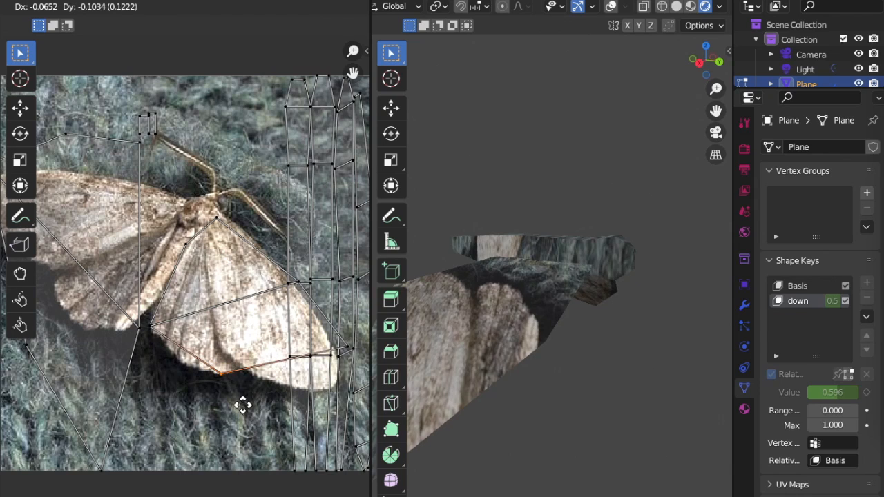
{"action": "left_click", "coordinate": [242, 406]}
{"action": "scroll", "coordinate": [237, 408], "scroll_direction": "right", "scroll_amount": 3}
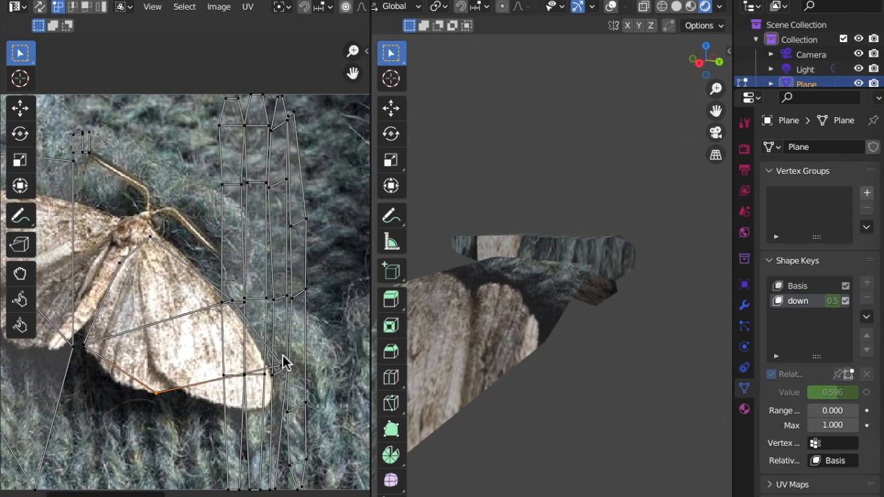
Step: Select only the near wing in the viewport with overlays shown, hide the overlays again and select all its UVs
{"action": "left_click", "coordinate": [612, 15]}
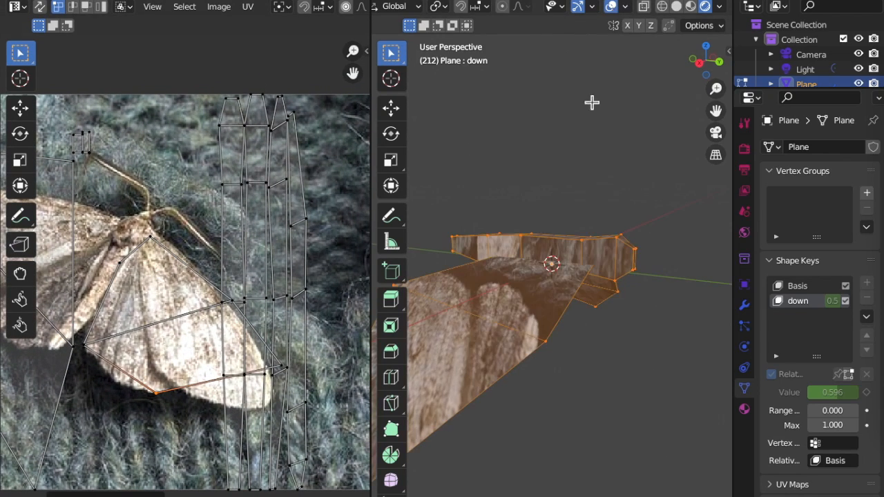
{"action": "left_click", "coordinate": [518, 269]}
{"action": "left_click", "coordinate": [526, 336]}
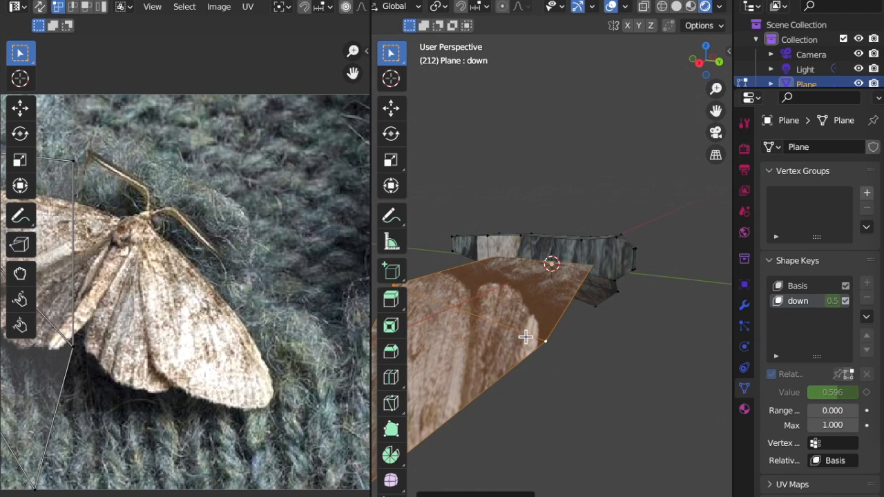
{"action": "middle_click_drag", "start_coordinate": [526, 336], "coordinate": [549, 333]}
{"action": "left_click", "coordinate": [611, 10]}
{"action": "middle_click_drag", "start_coordinate": [303, 257], "coordinate": [445, 260]}
{"action": "scroll", "coordinate": [211, 258], "scroll_direction": "down", "scroll_amount": 1}
{"action": "key", "text": "a"}
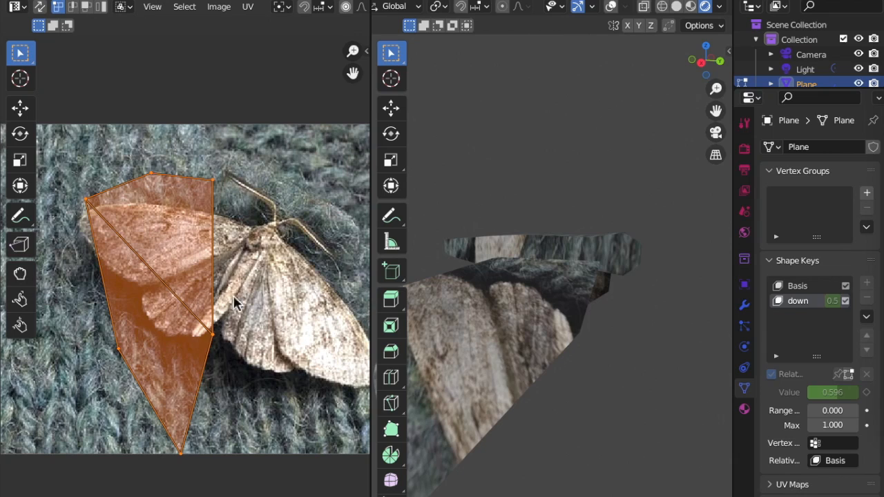
Step: Rotate, shrink and move the selected wing's UV island onto the left wing in the moth photo
{"action": "key", "text": "r"}
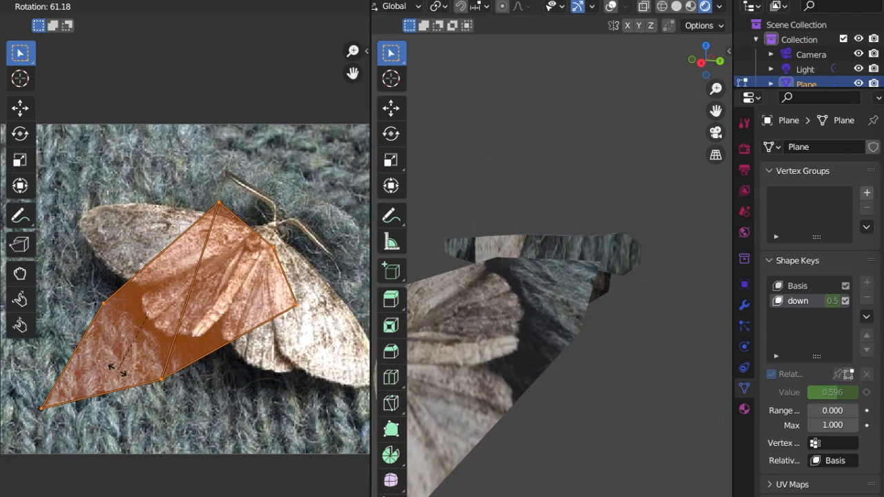
{"action": "left_click", "coordinate": [204, 285]}
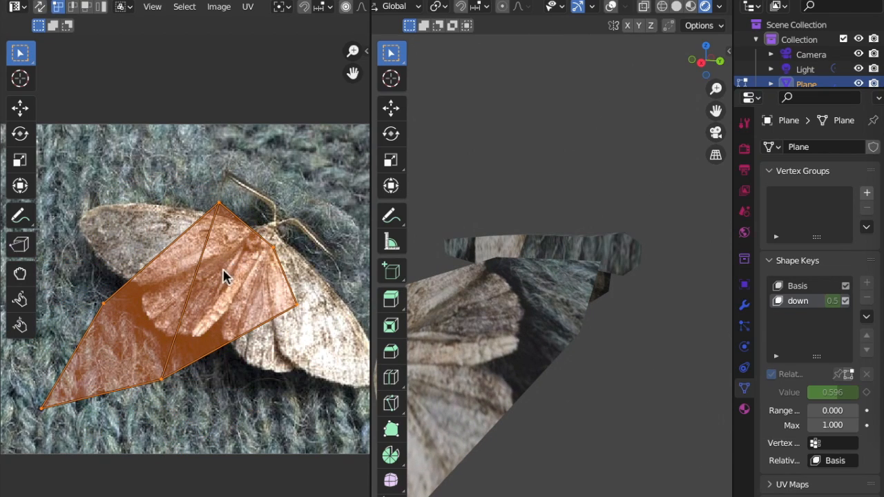
{"action": "key", "text": "s"}
{"action": "left_click", "coordinate": [250, 242]}
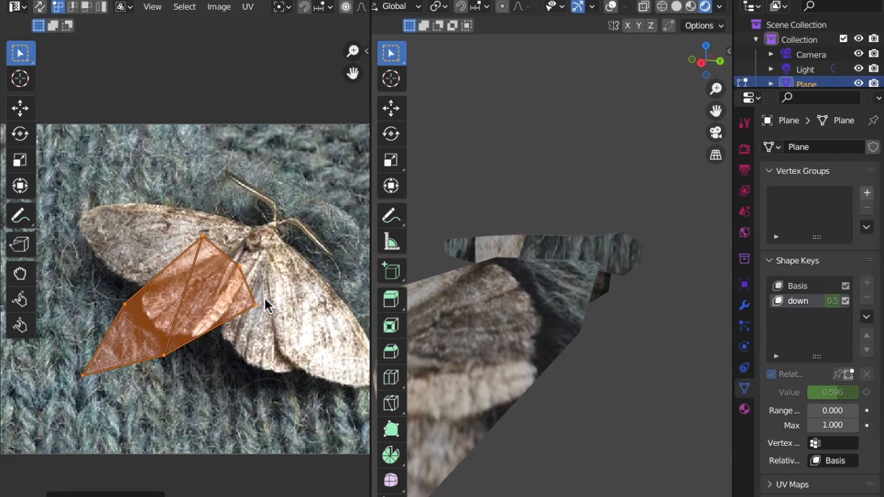
{"action": "key", "text": "r"}
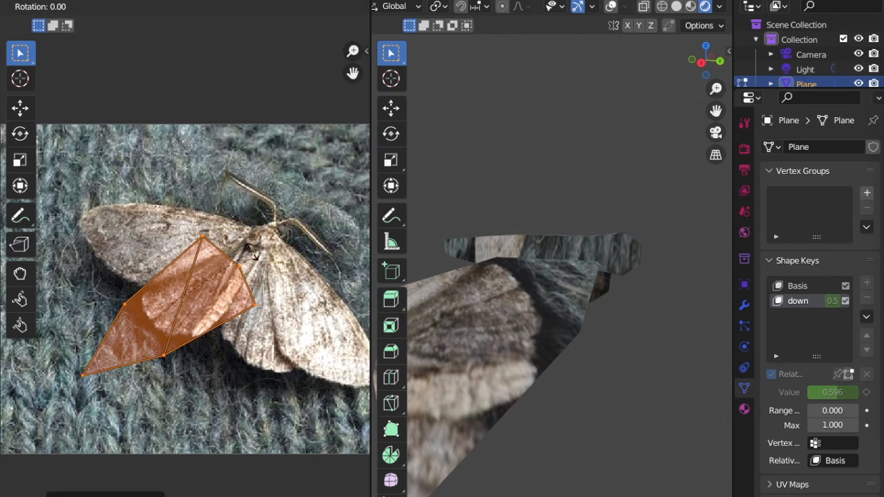
{"action": "left_click", "coordinate": [472, 360]}
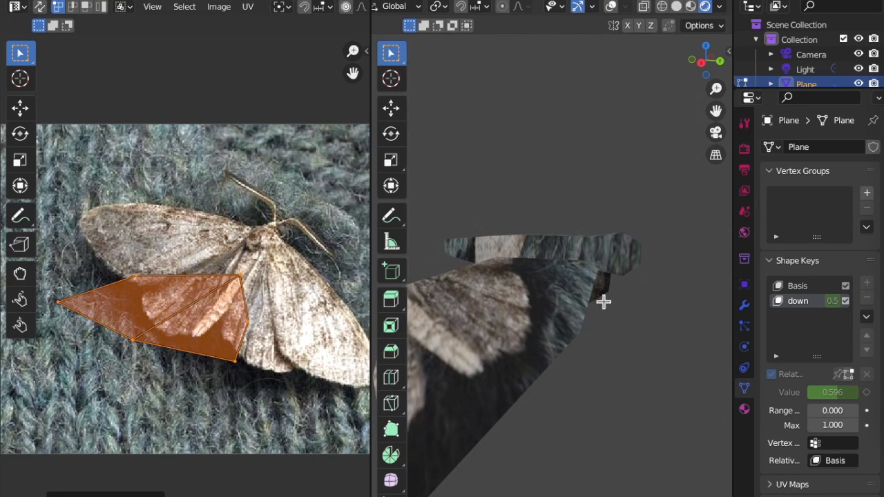
{"action": "middle_click_drag", "start_coordinate": [478, 332], "coordinate": [460, 335]}
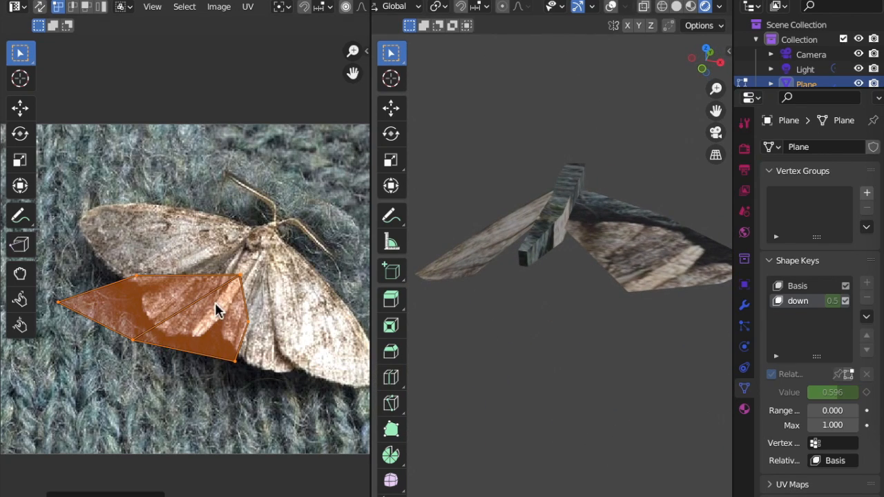
{"action": "key", "text": "g"}
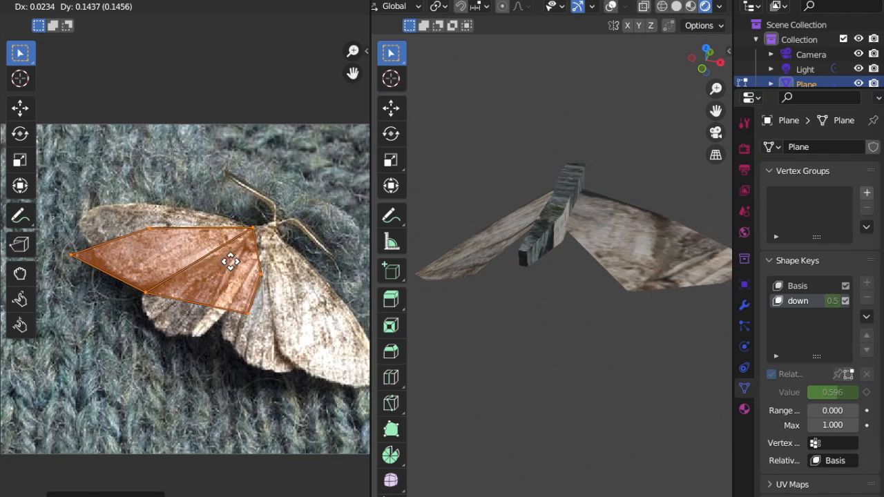
{"action": "left_click", "coordinate": [230, 262]}
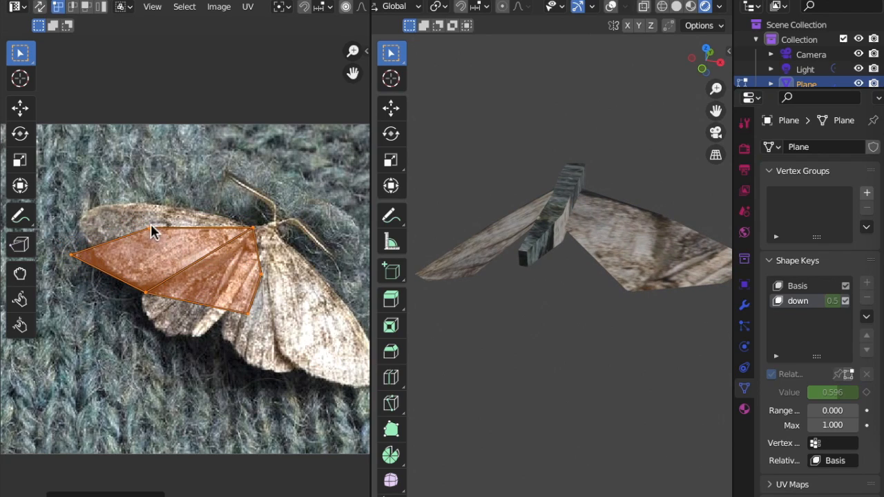
Step: Move the upper middle vertex of the wing's UV island up to the top edge of the photo's left wing
{"action": "left_click", "coordinate": [142, 284]}
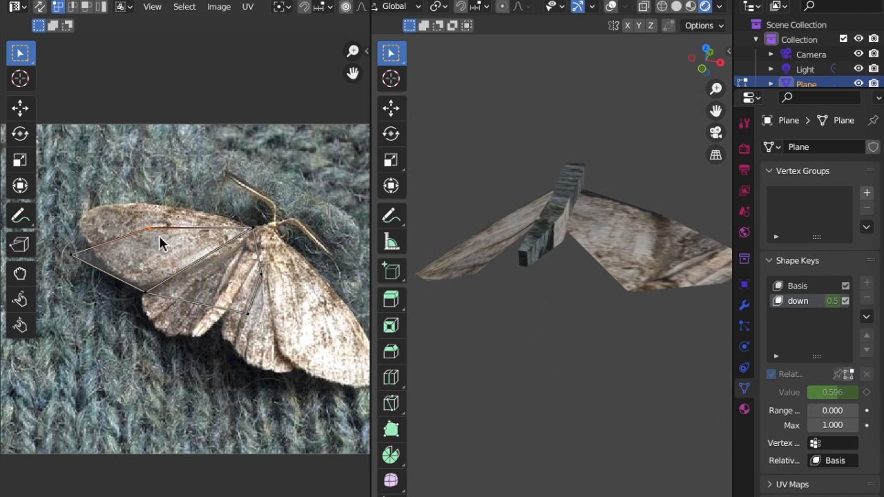
{"action": "key", "text": "g"}
{"action": "left_click", "coordinate": [154, 223]}
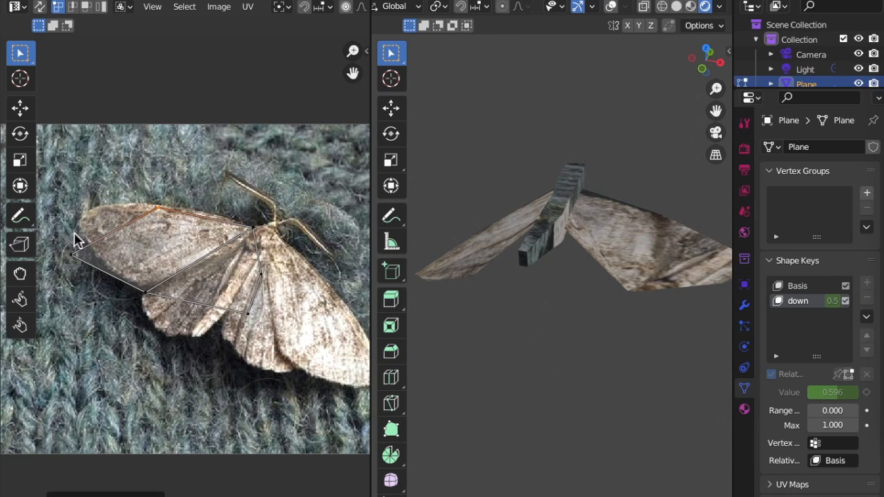
Step: Move the outer vertex of the wing's UV island to the photo's left wing tip and the lower vertex to its lower outline
{"action": "left_click_drag", "start_coordinate": [94, 268], "coordinate": [97, 273]}
{"action": "key", "text": "g"}
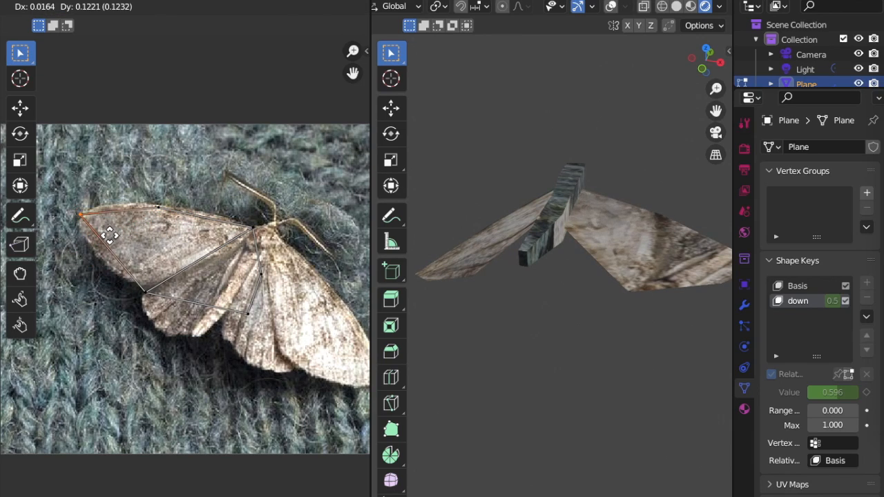
{"action": "left_click", "coordinate": [107, 238]}
{"action": "left_click", "coordinate": [149, 297]}
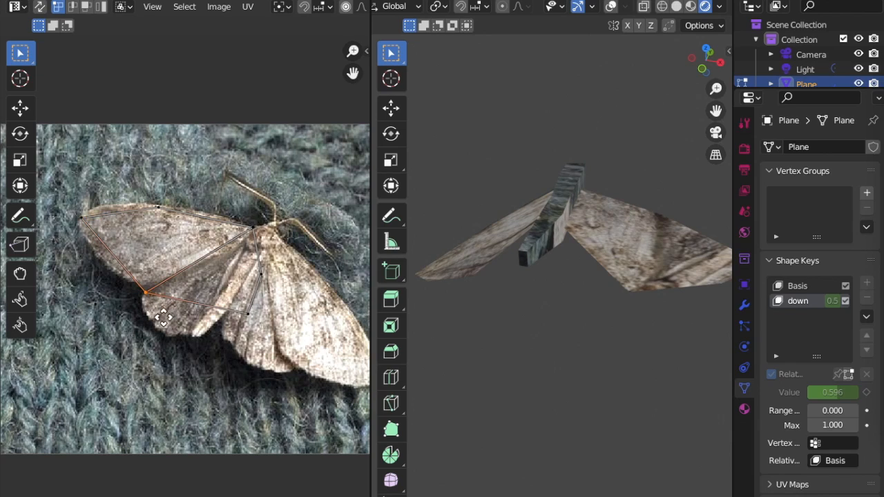
{"action": "key", "text": "g"}
{"action": "left_click", "coordinate": [176, 348]}
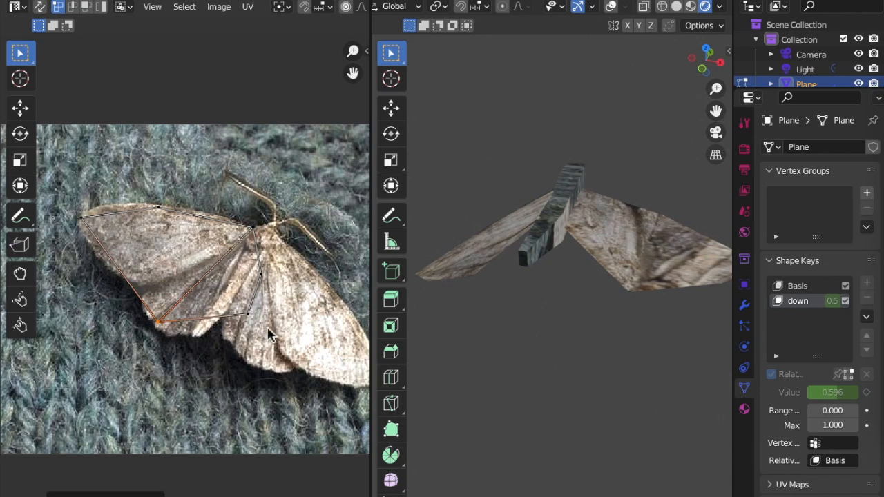
Step: Move the island's two inner vertices beside the moth's abdomen, one at the hindwing's lower edge and one at the wing root
{"action": "left_click", "coordinate": [248, 349]}
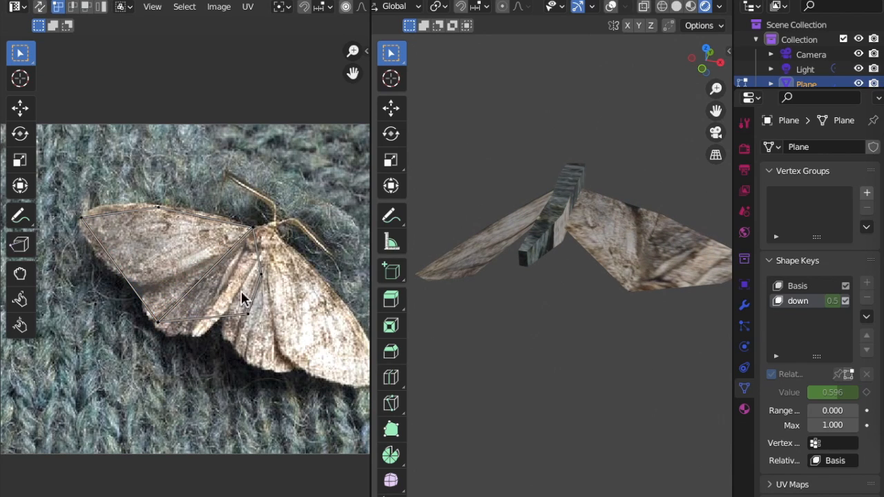
{"action": "key", "text": "g"}
{"action": "left_click", "coordinate": [241, 311]}
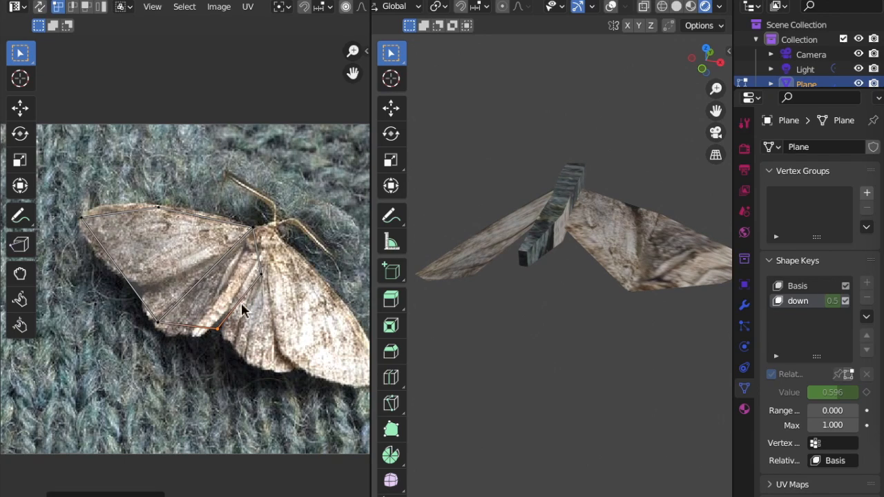
{"action": "key", "text": "g"}
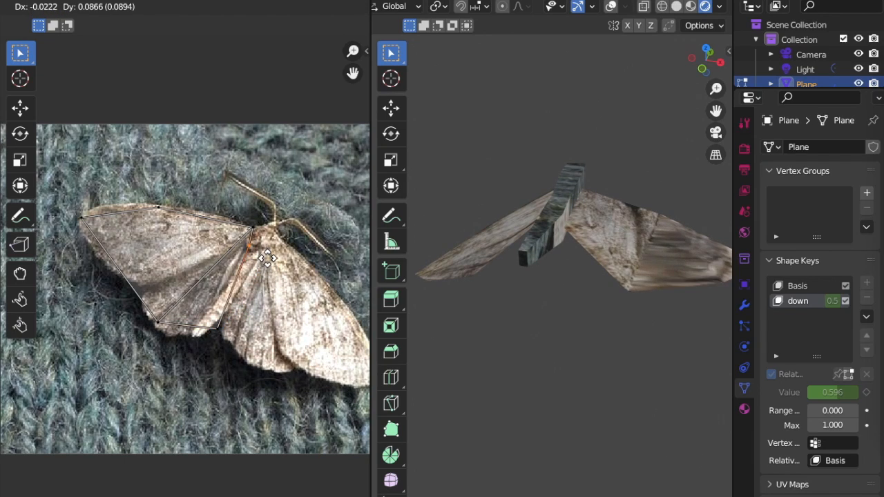
{"action": "left_click", "coordinate": [253, 238]}
Step: Move the upper inner UV vertex onto the left wing's top edge and fine-tune the lower inner and tip vertices
{"action": "key", "text": "g"}
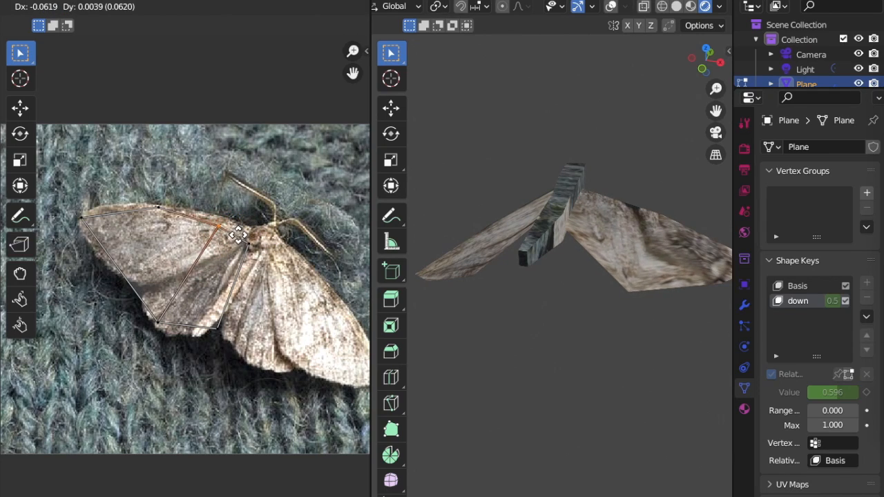
{"action": "left_click", "coordinate": [242, 232]}
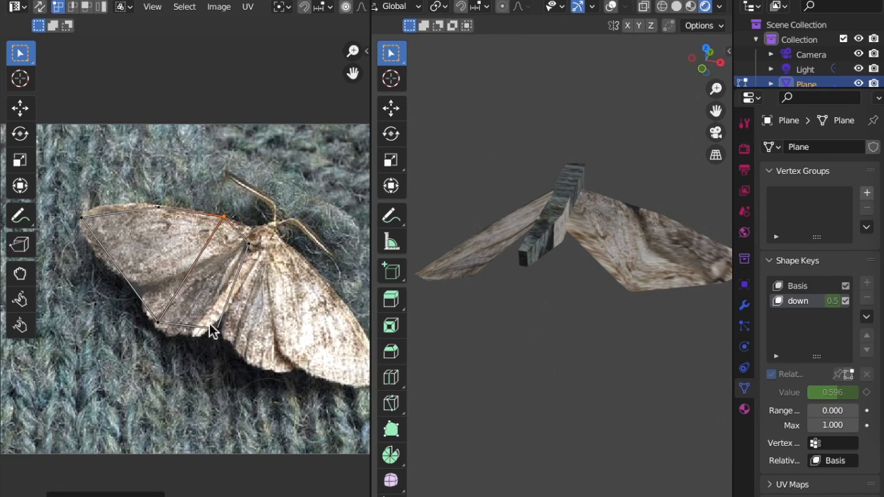
{"action": "left_click", "coordinate": [230, 343]}
{"action": "key", "text": "g"}
{"action": "left_click", "coordinate": [232, 341]}
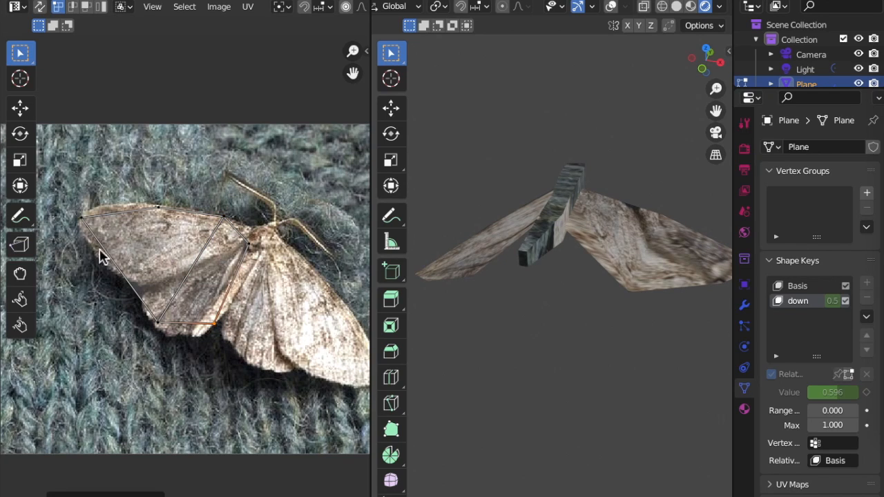
{"action": "left_click_drag", "start_coordinate": [97, 230], "coordinate": [98, 230]}
{"action": "key", "text": "g"}
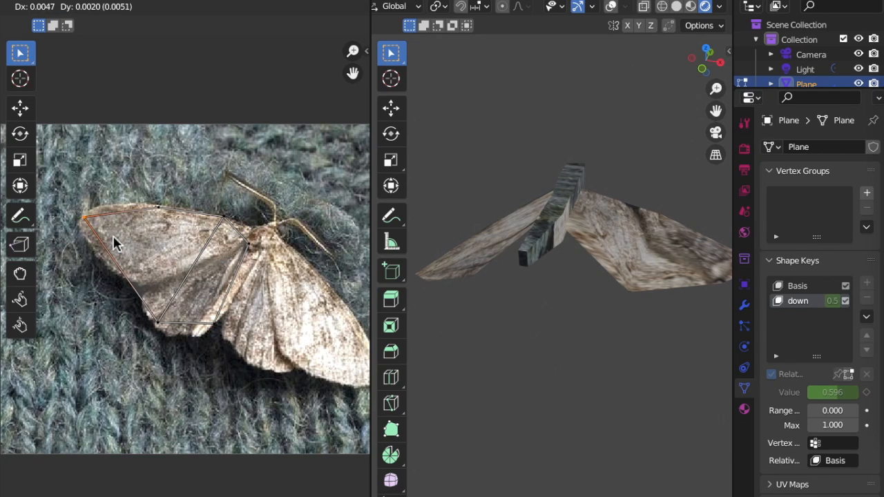
{"action": "left_click", "coordinate": [114, 243]}
Step: Select all UVs of the wing and rotate the island by roughly half a turn over the photo's left wing
{"action": "scroll", "coordinate": [113, 243], "scroll_direction": "left", "scroll_amount": 2}
{"action": "scroll", "coordinate": [114, 244], "scroll_direction": "up", "scroll_amount": 2}
{"action": "scroll", "coordinate": [497, 267], "scroll_direction": "down", "scroll_amount": 2}
{"action": "scroll", "coordinate": [497, 266], "scroll_direction": "right", "scroll_amount": 10}
{"action": "scroll", "coordinate": [496, 267], "scroll_direction": "right", "scroll_amount": 8}
{"action": "key", "text": "a"}
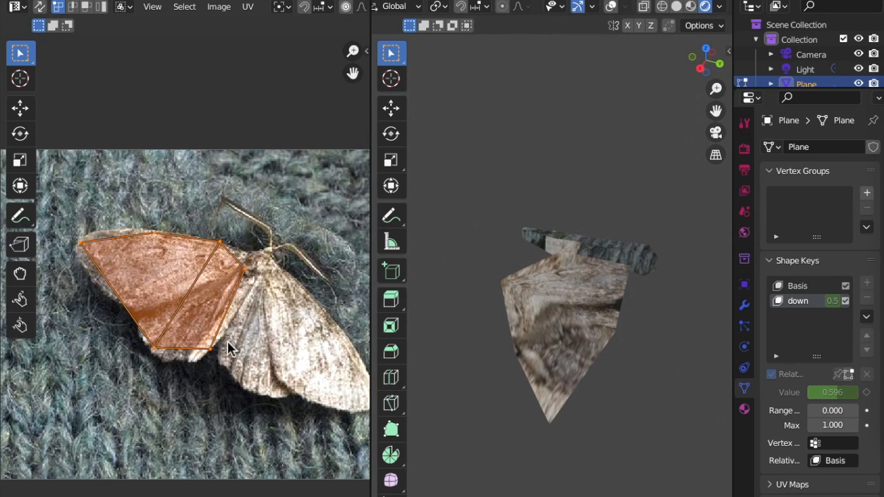
{"action": "key", "text": "r"}
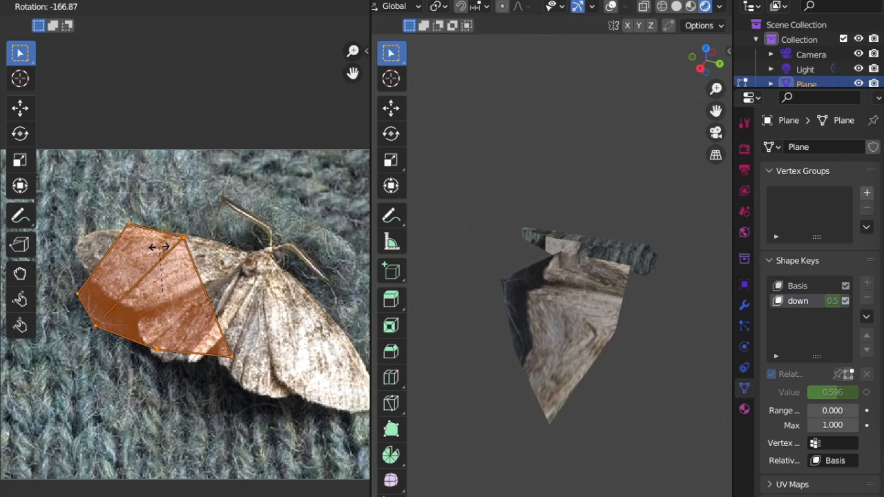
{"action": "left_click", "coordinate": [101, 229]}
Step: Move one corner vertex of the rotated island to the wing root and its lower neighbour to the hindwing's bottom edge
{"action": "left_click_drag", "start_coordinate": [151, 229], "coordinate": [151, 229]}
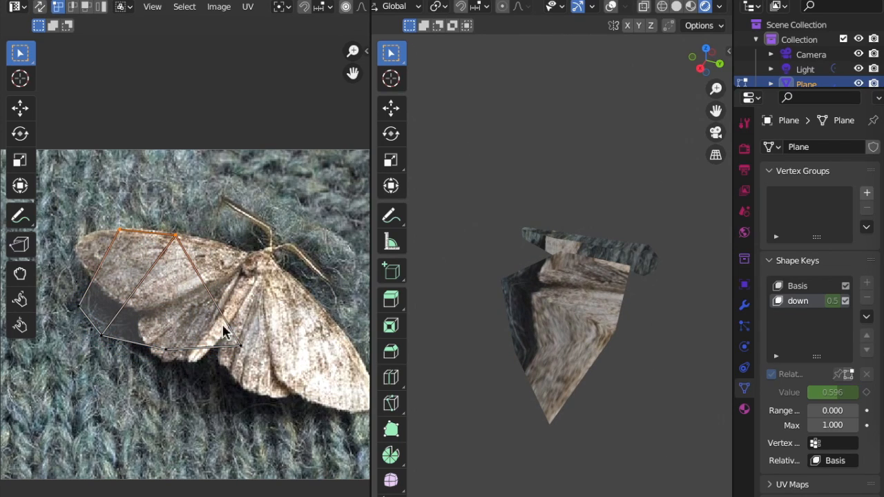
{"action": "left_click", "coordinate": [245, 345]}
{"action": "key", "text": "g"}
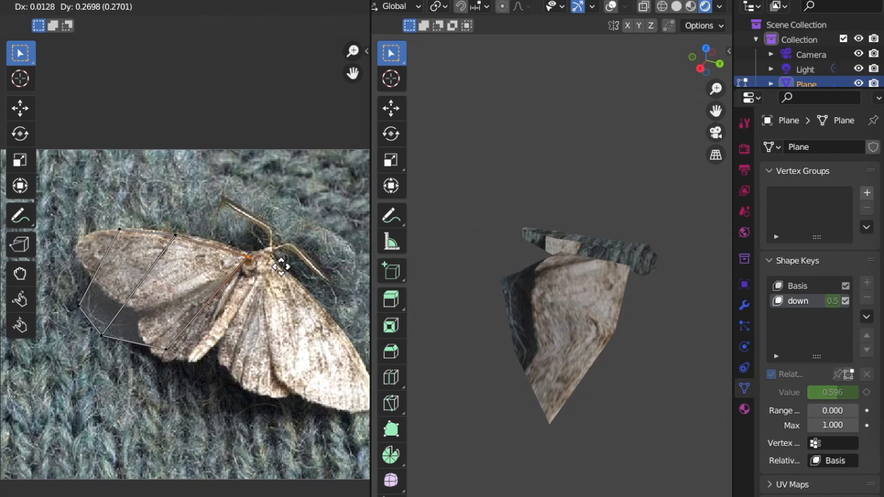
{"action": "left_click", "coordinate": [283, 264]}
{"action": "left_click", "coordinate": [167, 351]}
{"action": "key", "text": "g"}
{"action": "left_click", "coordinate": [184, 361]}
Step: Move the two outer lower UV vertices onto the notch between fore- and hindwing and the left wing tip
{"action": "left_click", "coordinate": [95, 330]}
{"action": "key", "text": "g"}
{"action": "left_click", "coordinate": [172, 332]}
{"action": "left_click_drag", "start_coordinate": [99, 314], "coordinate": [99, 312]}
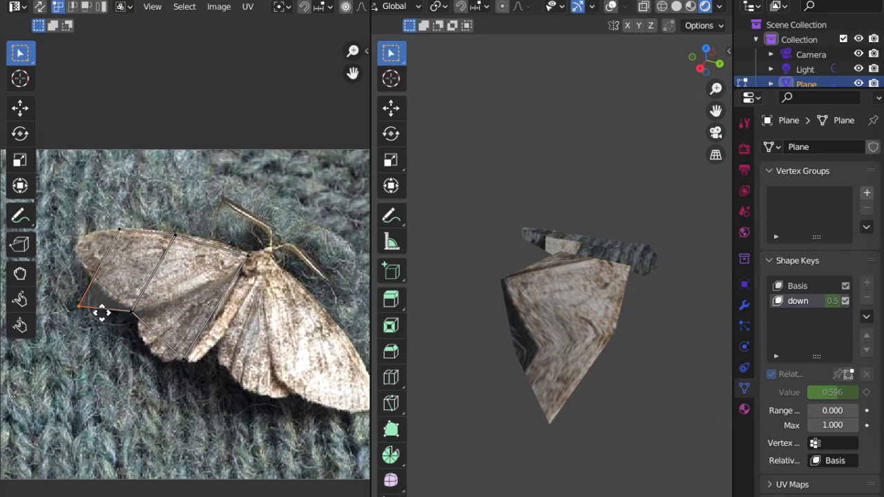
{"action": "key", "text": "g"}
{"action": "left_click", "coordinate": [104, 260]}
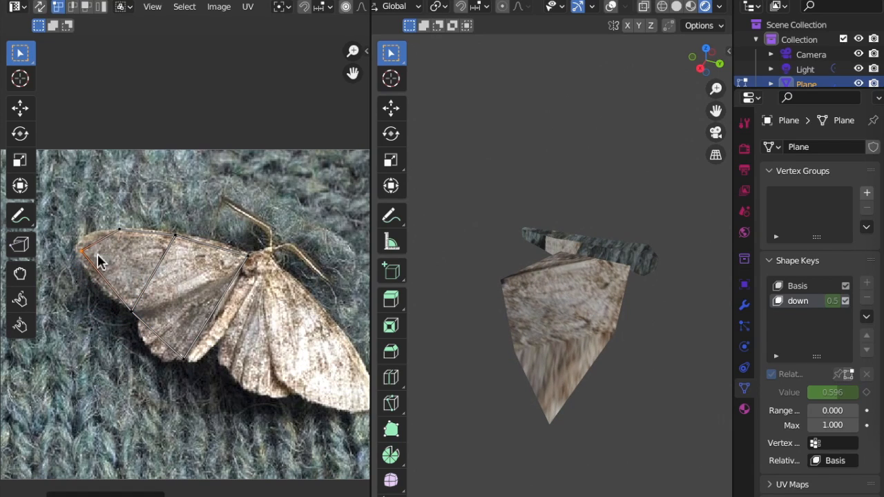
Step: Shift the island's two upper vertices inward along the top edge of the photo's left wing
{"action": "left_click", "coordinate": [114, 230]}
{"action": "key", "text": "g"}
{"action": "left_click", "coordinate": [156, 248]}
{"action": "left_click", "coordinate": [172, 233]}
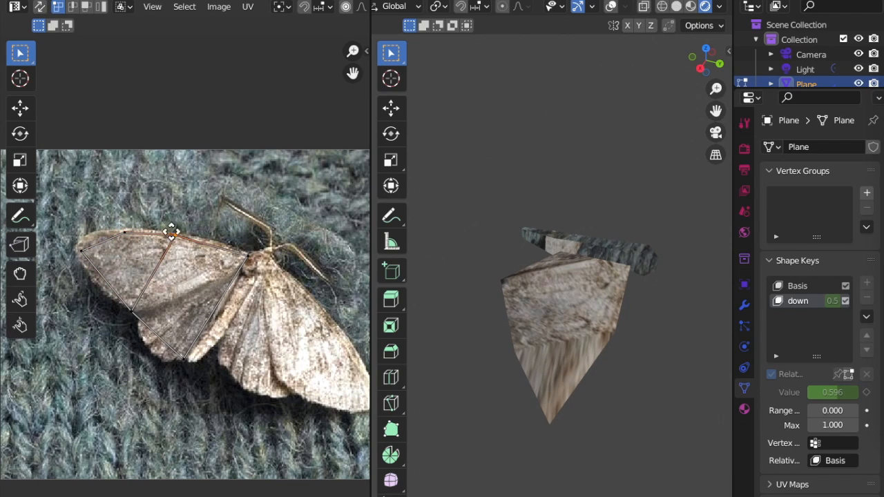
{"action": "key", "text": "g"}
{"action": "left_click", "coordinate": [193, 231]}
Step: Show the model from the top with overlays on and unwrap the selected wing with Project from View
{"action": "middle_click_drag", "start_coordinate": [567, 357], "coordinate": [566, 356]}
{"action": "key", "text": "grave"}
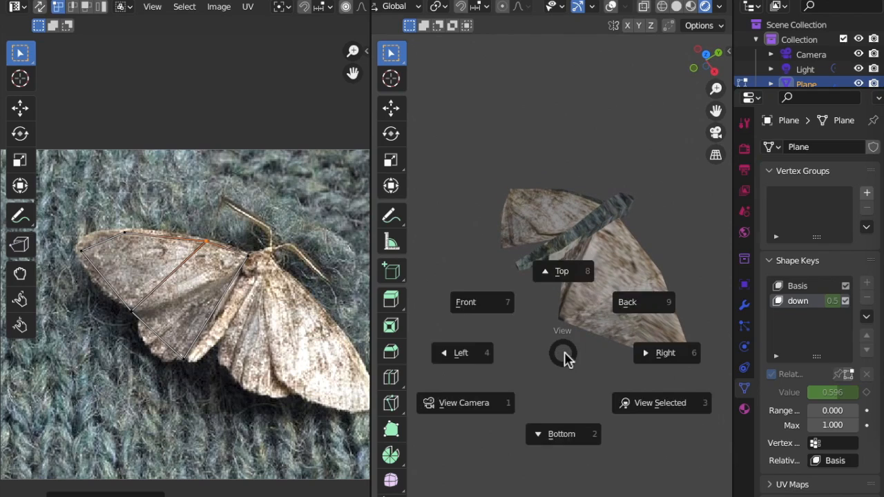
{"action": "left_click", "coordinate": [498, 297]}
{"action": "key", "text": "grave"}
{"action": "left_click", "coordinate": [511, 225]}
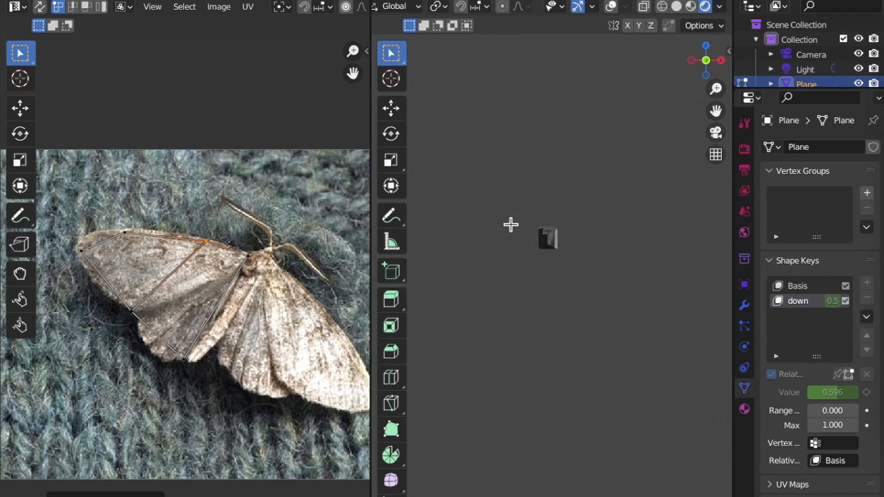
{"action": "left_click", "coordinate": [611, 7]}
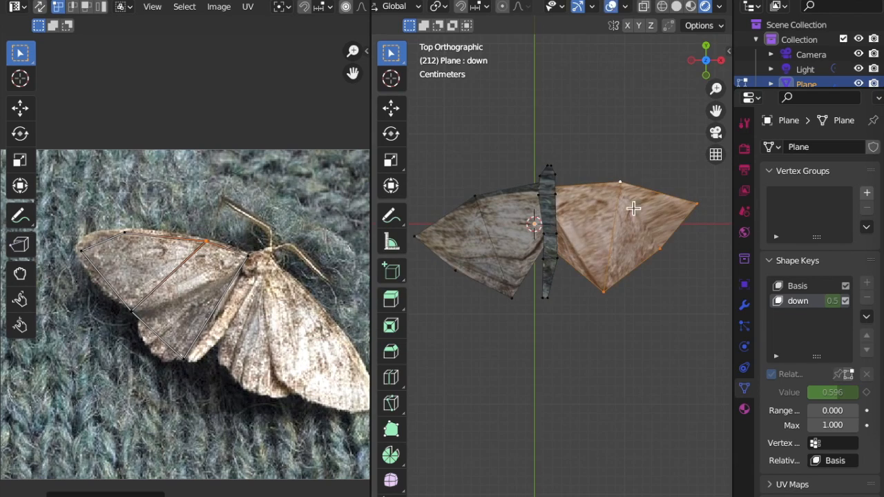
{"action": "key", "text": "u"}
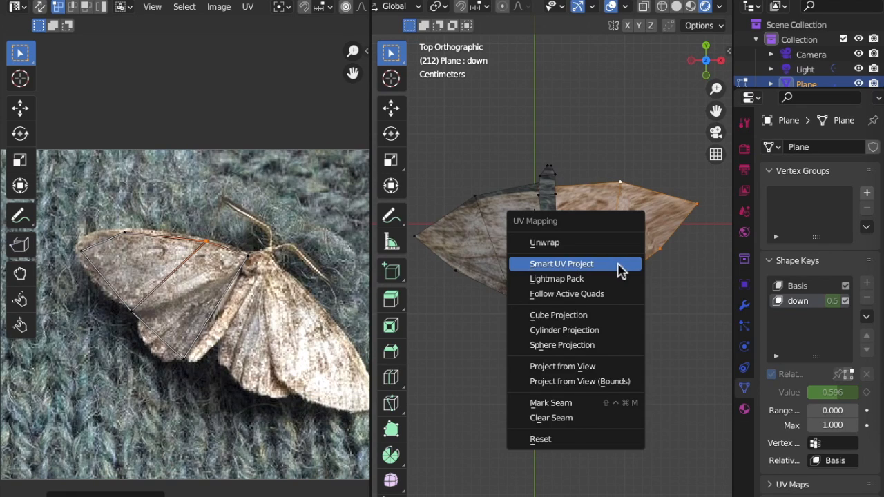
{"action": "left_click", "coordinate": [552, 367]}
Step: Select all of the wing's projected UVs, then scale and move the island to lie inside the photo's left wing
{"action": "key", "text": "s"}
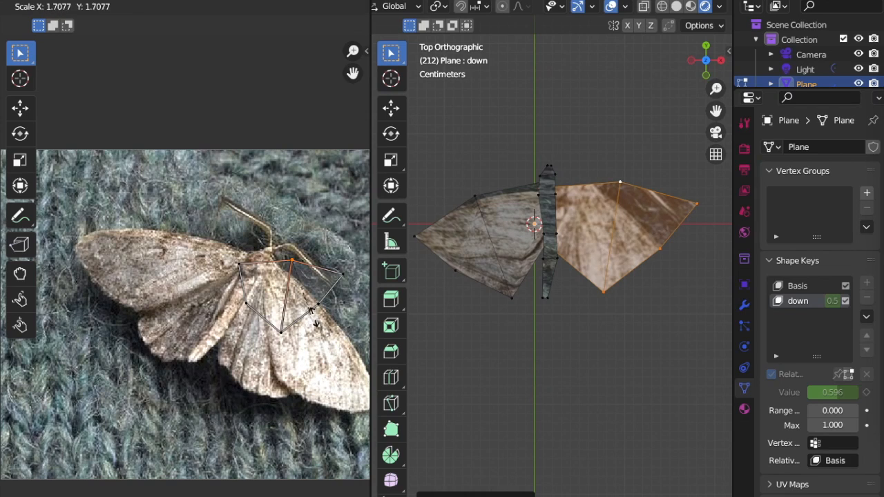
{"action": "left_click", "coordinate": [320, 324]}
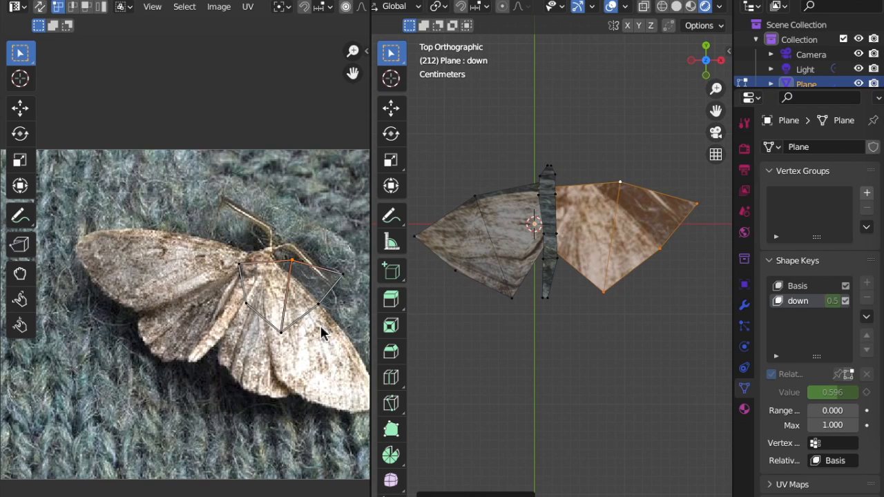
{"action": "key", "text": "a"}
{"action": "key", "text": "s"}
{"action": "left_click", "coordinate": [338, 349]}
{"action": "key", "text": "g"}
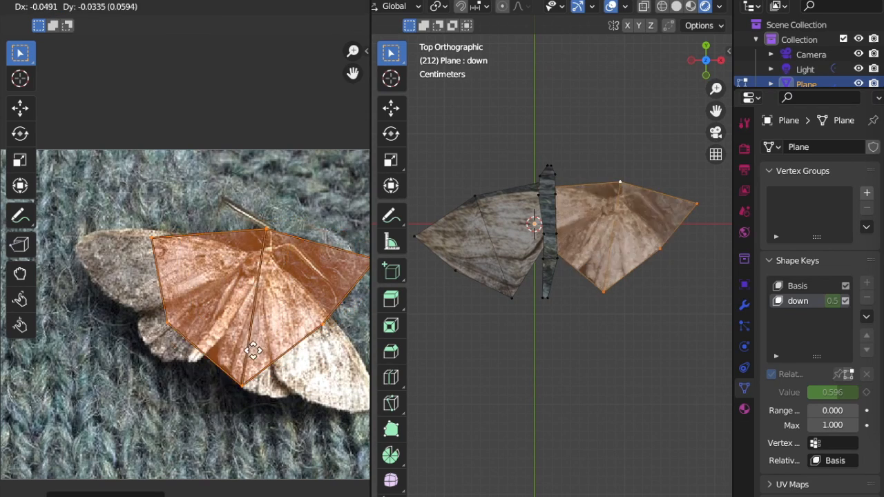
{"action": "left_click", "coordinate": [195, 347]}
{"action": "key", "text": "s"}
{"action": "left_click", "coordinate": [233, 290]}
{"action": "key", "text": "g"}
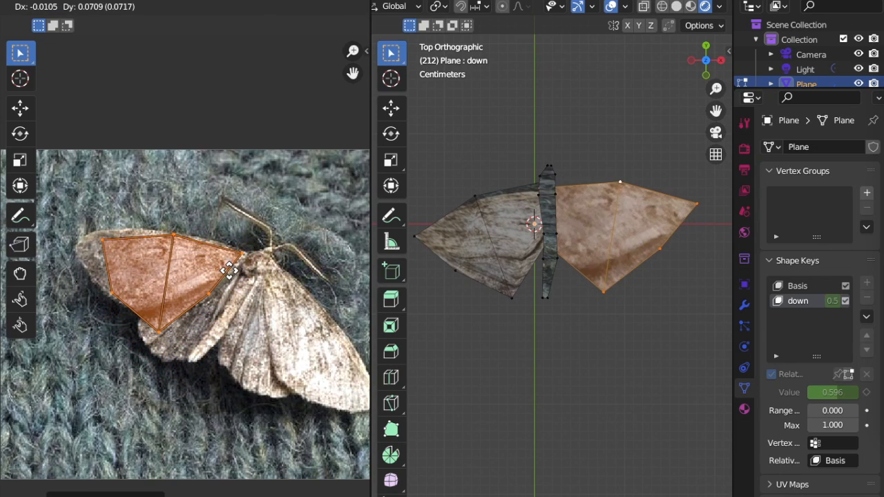
{"action": "left_click", "coordinate": [228, 275]}
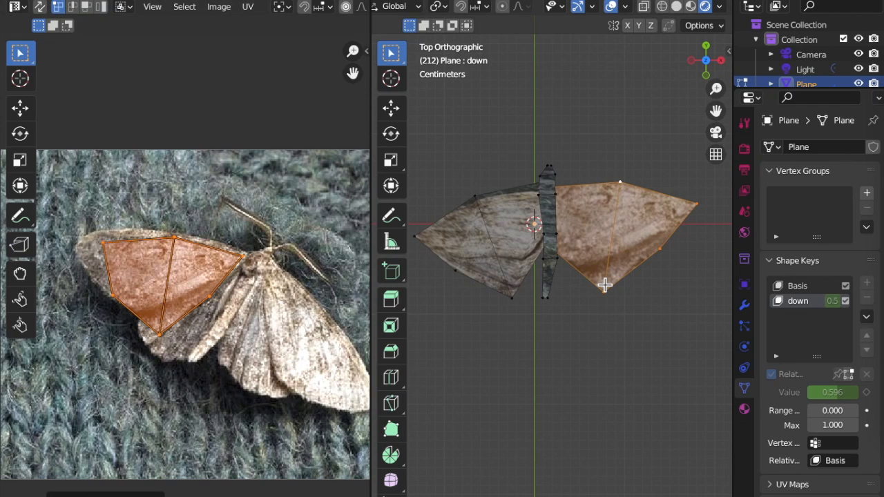
Step: Select only the opposite wing and slightly shrink its whole UV island within the photo's right wing
{"action": "middle_click_drag", "start_coordinate": [605, 284], "coordinate": [577, 304]}
{"action": "key", "text": "alt+a"}
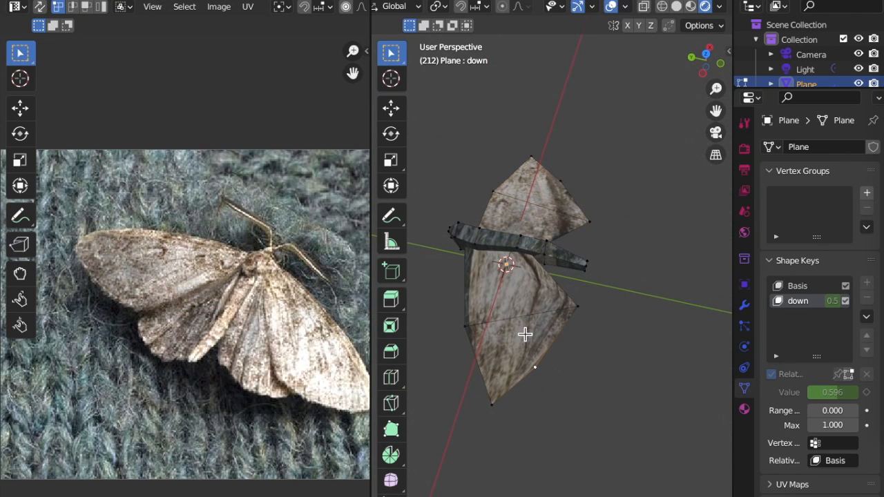
{"action": "key", "text": "l"}
{"action": "middle_click_drag", "start_coordinate": [289, 353], "coordinate": [249, 332]}
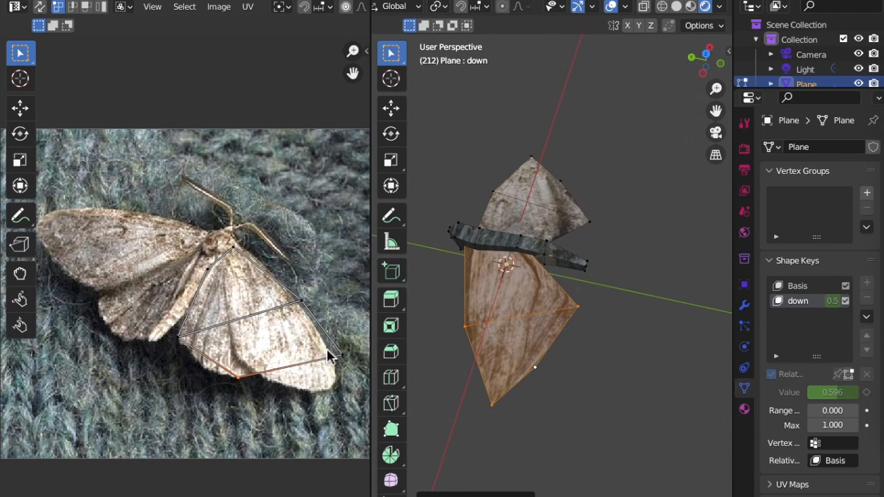
{"action": "key", "text": "a"}
{"action": "key", "text": "s"}
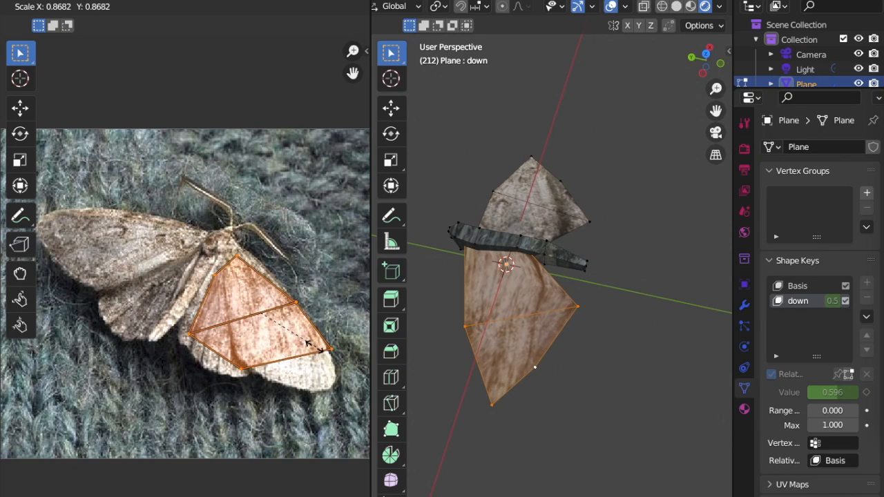
{"action": "left_click", "coordinate": [311, 346]}
Step: Leave Edit Mode, play the wing-flap animation and examine the textured moth up close
{"action": "key", "text": "Tab"}
{"action": "middle_click_drag", "start_coordinate": [619, 296], "coordinate": [606, 308]}
{"action": "key", "text": "space"}
{"action": "key", "text": "space"}
{"action": "middle_click_drag", "start_coordinate": [579, 230], "coordinate": [598, 214]}
{"action": "scroll", "coordinate": [598, 209], "scroll_direction": "up", "scroll_amount": 3}
Step: In Edit Mode, select only the moth's body and unwrap it with Cube Projection
{"action": "key", "text": "Tab"}
{"action": "key", "text": "Tab"}
{"action": "key", "text": "Tab"}
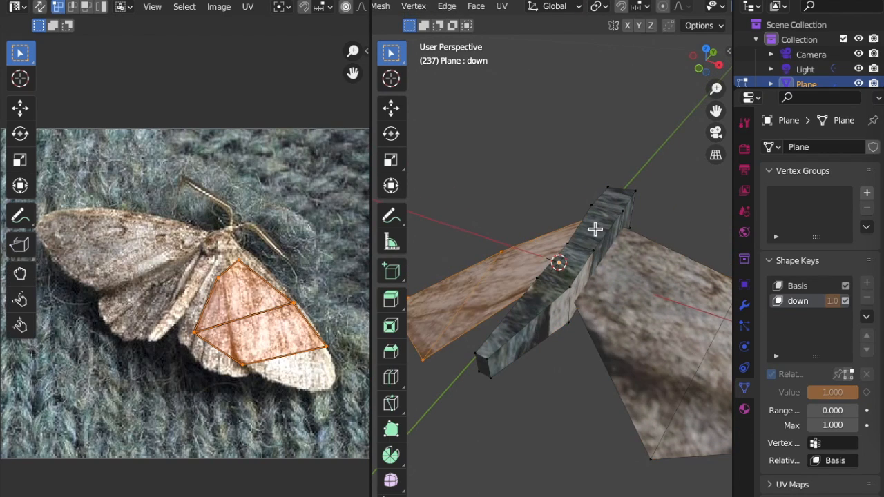
{"action": "key", "text": "alt+a"}
{"action": "key", "text": "l"}
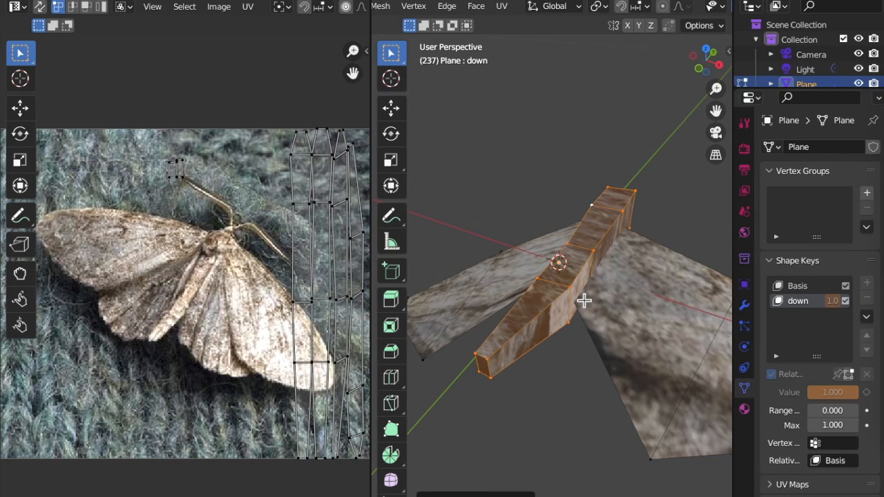
{"action": "key", "text": "u"}
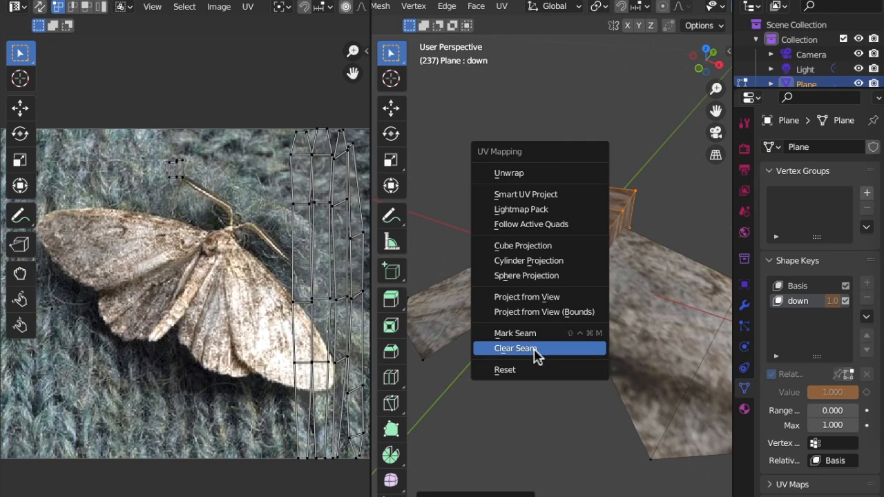
{"action": "left_click", "coordinate": [533, 252]}
Step: Select the whole horizontal body UV island, then rotate it diagonally and shrink it beside the photographed moth's abdomen
{"action": "middle_click_drag", "start_coordinate": [536, 261], "coordinate": [618, 298]}
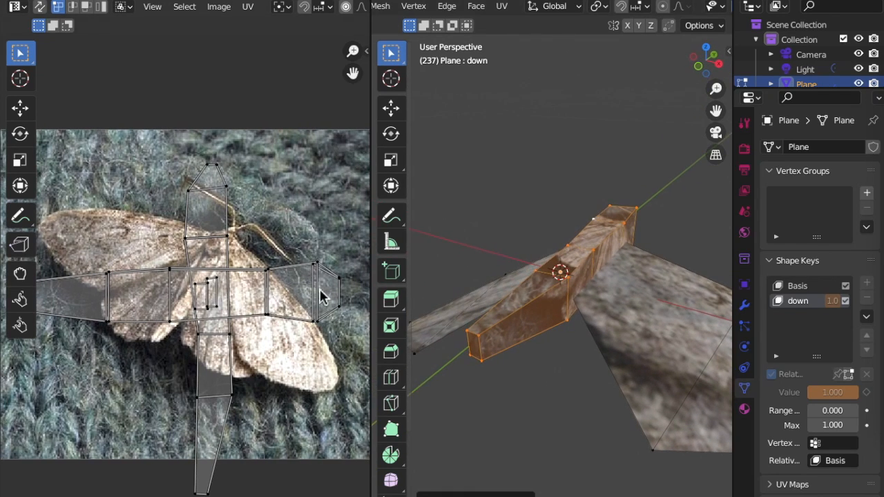
{"action": "scroll", "coordinate": [328, 295], "scroll_direction": "down", "scroll_amount": 1}
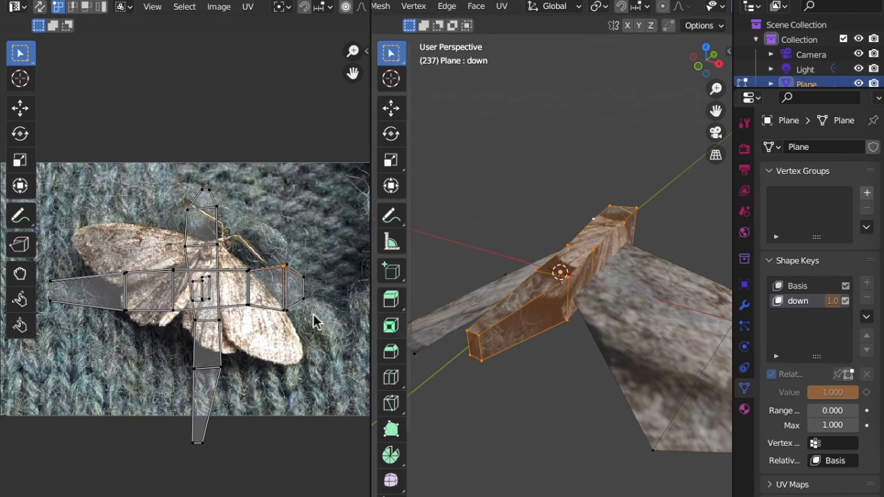
{"action": "left_click", "coordinate": [274, 300], "text": "alt"}
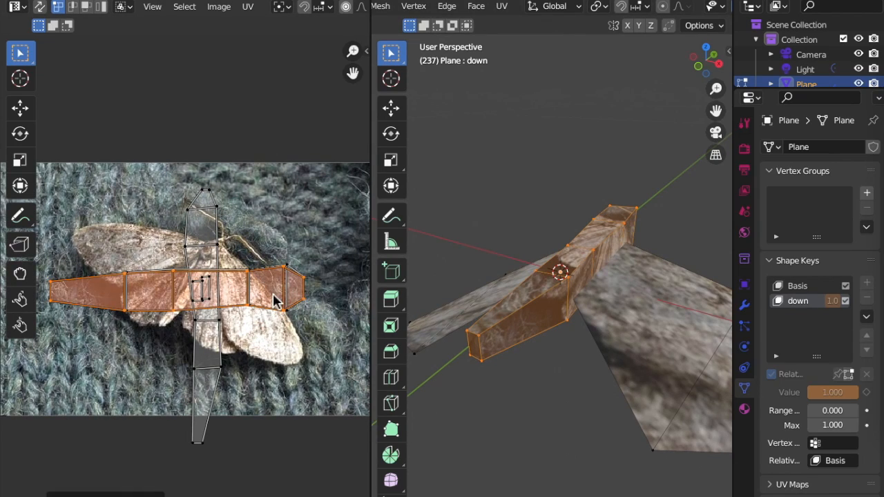
{"action": "key", "text": "l"}
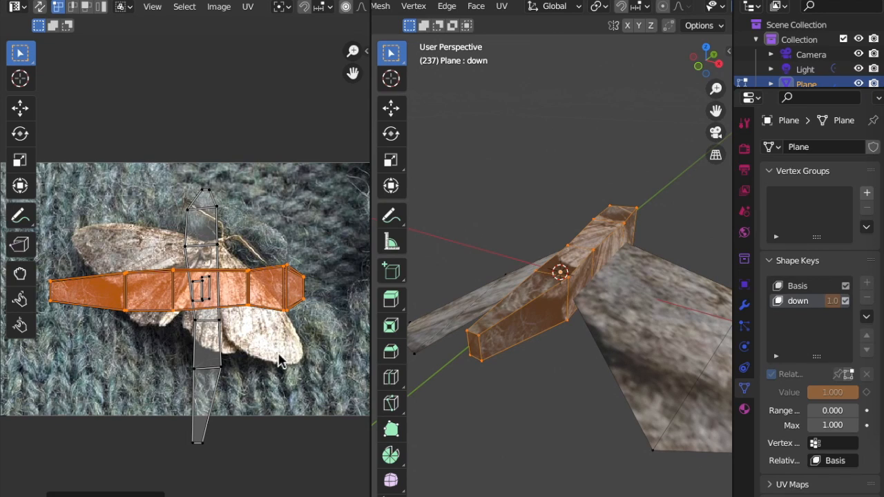
{"action": "key", "text": "r"}
{"action": "left_click", "coordinate": [282, 177]}
{"action": "key", "text": "s"}
{"action": "left_click", "coordinate": [200, 239]}
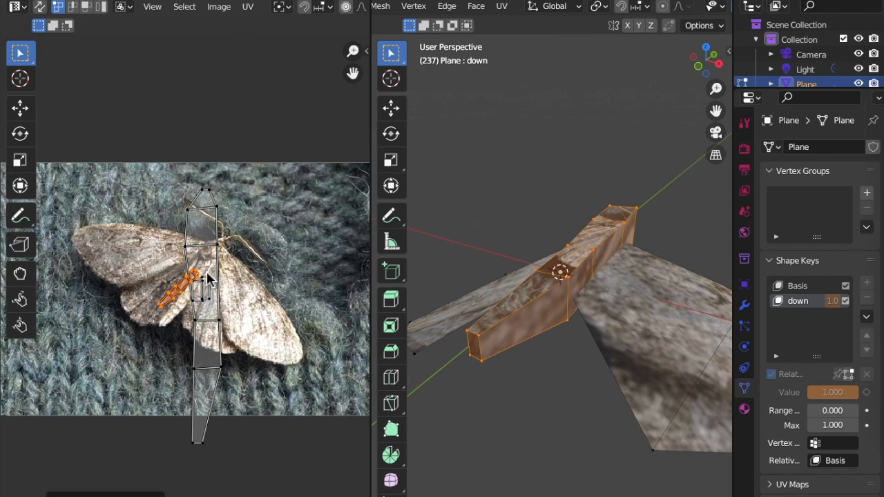
Step: Enlarge the body UV island about 2.3 times and move it over the abdomen in the moth photo
{"action": "scroll", "coordinate": [199, 230], "scroll_direction": "up", "scroll_amount": 2}
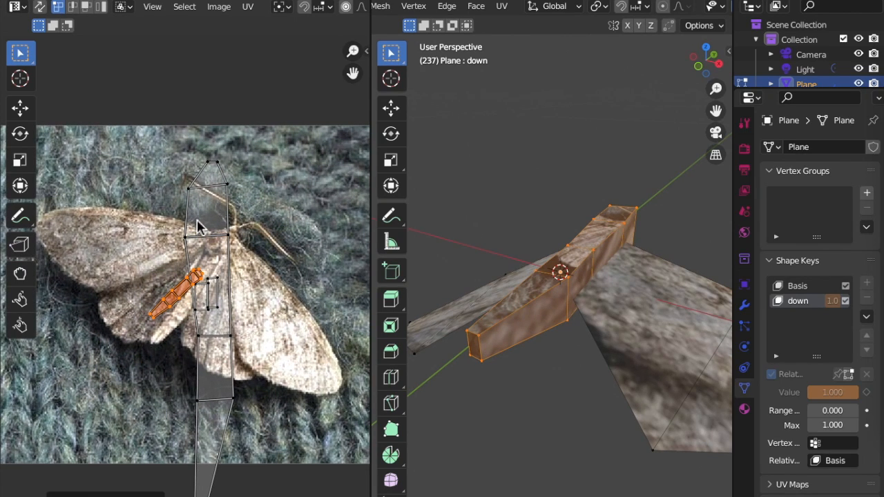
{"action": "scroll", "coordinate": [235, 333], "scroll_direction": "up", "scroll_amount": 4}
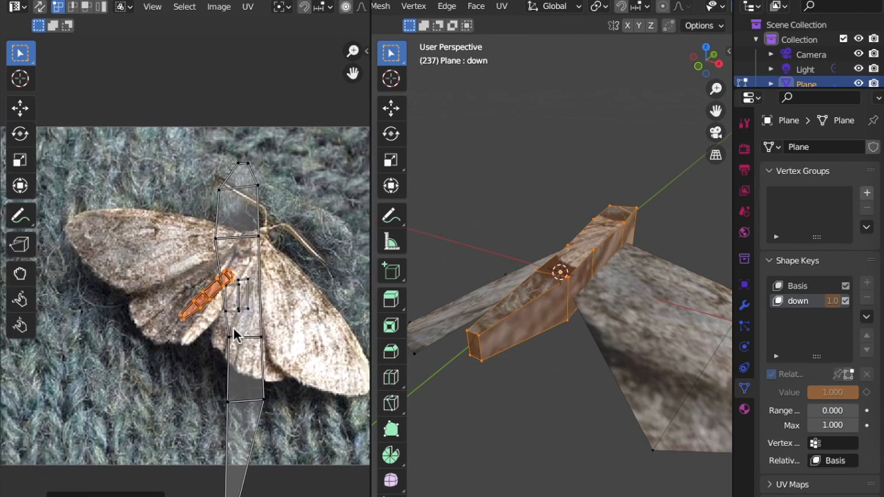
{"action": "key", "text": "s"}
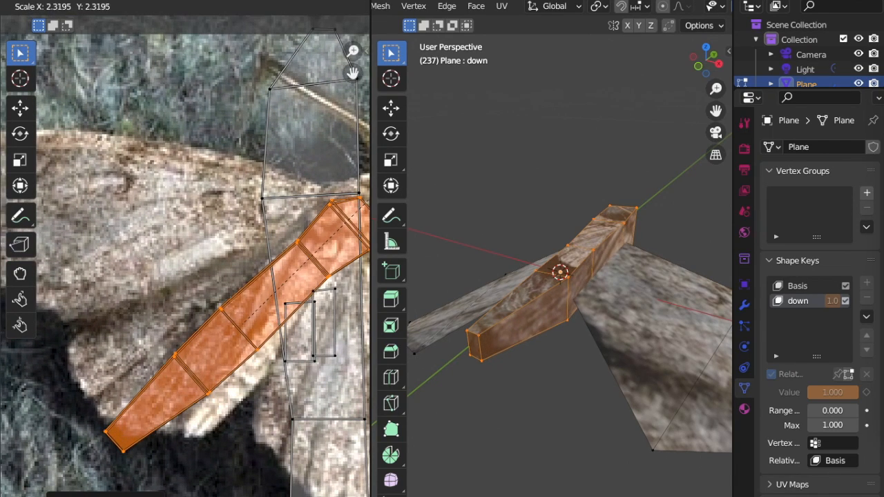
{"action": "left_click", "coordinate": [19, 194]}
{"action": "middle_click_drag", "start_coordinate": [265, 371], "coordinate": [209, 354]}
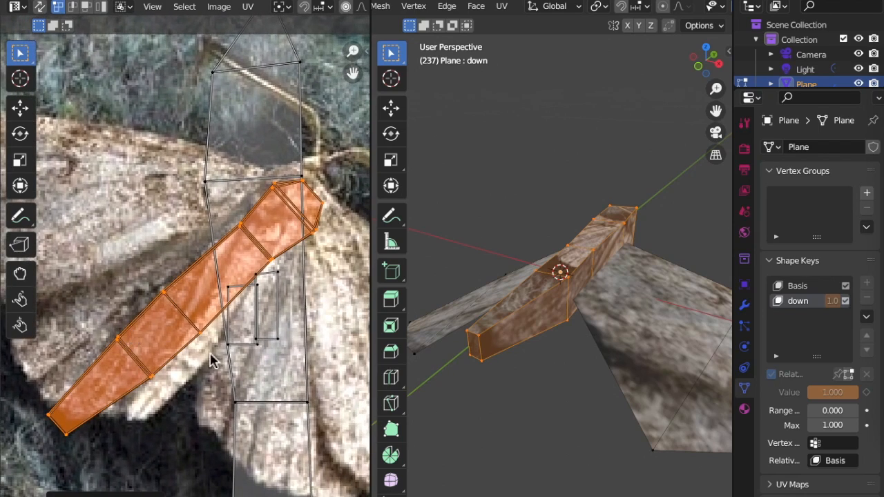
{"action": "key", "text": "g"}
{"action": "left_click", "coordinate": [278, 287]}
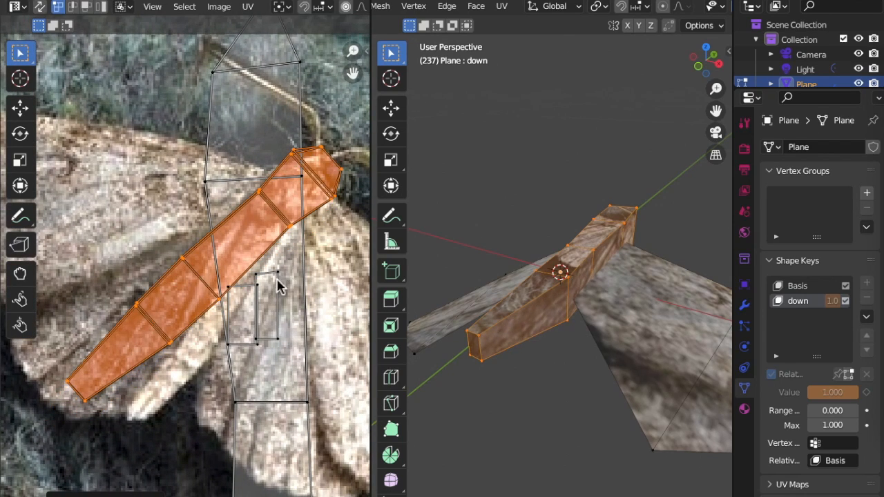
Step: Shift the body UV island slightly and rotate it about -13 degrees to follow the photographed abdomen's angle
{"action": "key", "text": "r"}
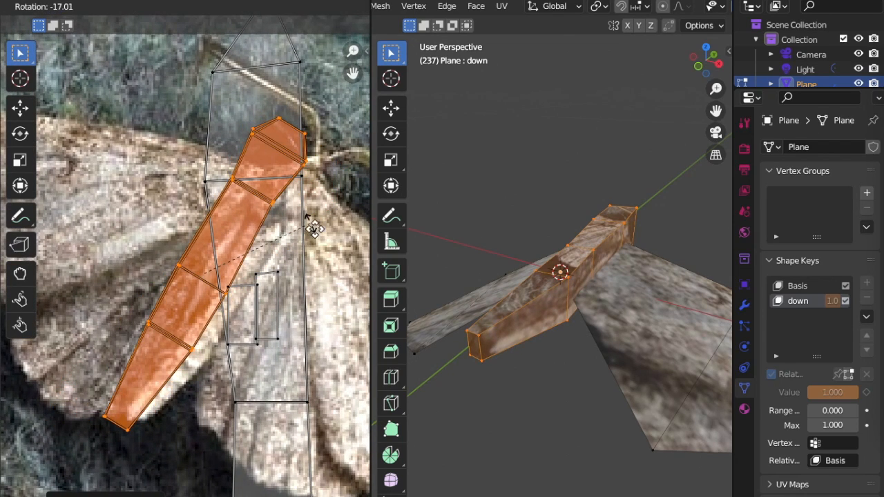
{"action": "left_click", "coordinate": [320, 238]}
{"action": "key", "text": "g"}
{"action": "left_click", "coordinate": [317, 272]}
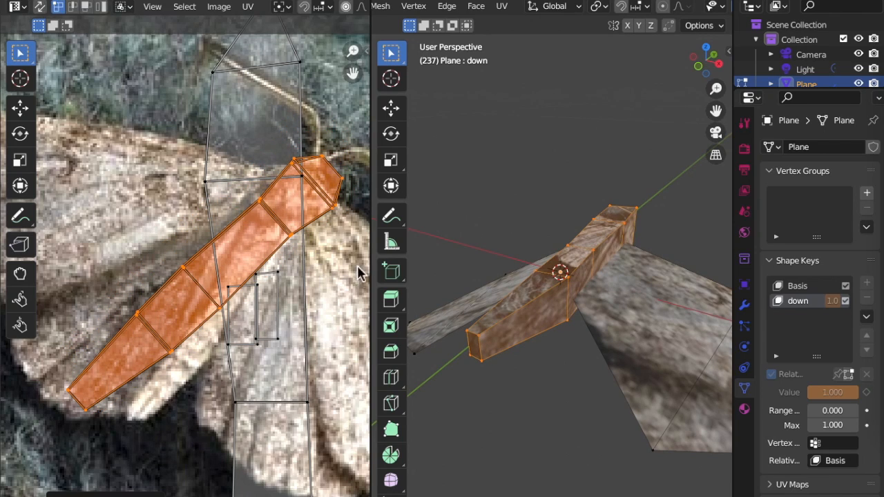
{"action": "key", "text": "r"}
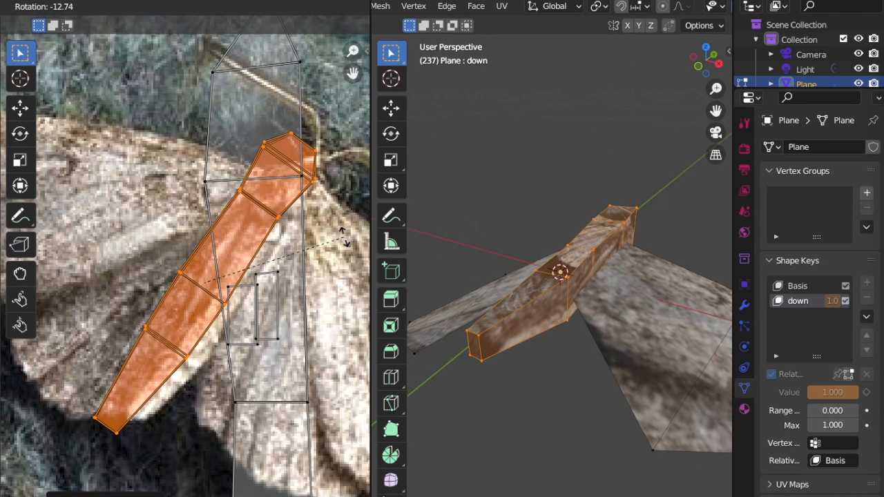
{"action": "left_click", "coordinate": [344, 239]}
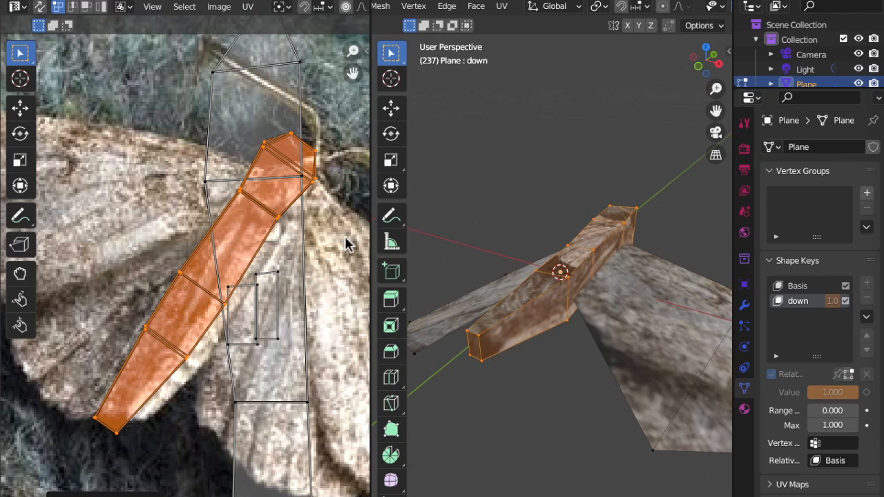
Step: Scale the body UV island down and move it to fit within the photographed moth's abdomen
{"action": "key", "text": "g"}
{"action": "left_click", "coordinate": [261, 254]}
{"action": "key", "text": "s"}
{"action": "left_click", "coordinate": [278, 230]}
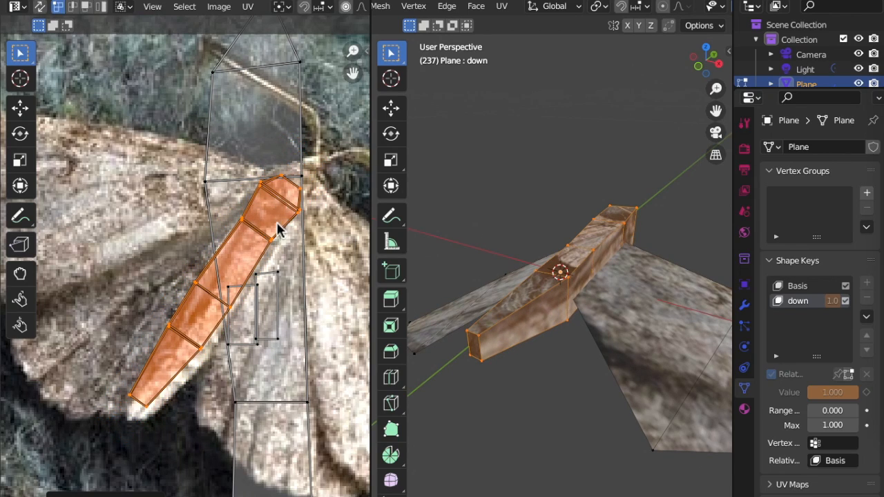
{"action": "key", "text": "g"}
{"action": "left_click", "coordinate": [289, 224]}
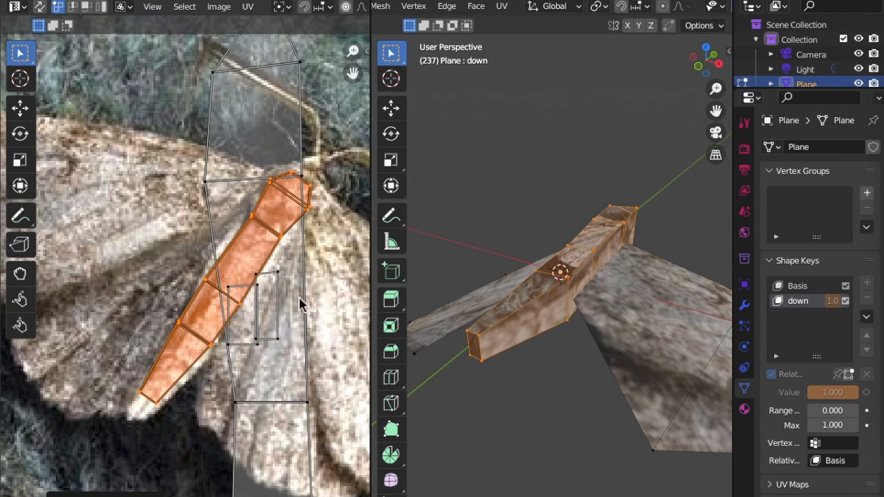
Step: Select the vertical body UV island, scale it to about 0.4, and move and rotate it about -33 degrees onto the photo's right wing
{"action": "left_click", "coordinate": [310, 366]}
{"action": "key", "text": "l"}
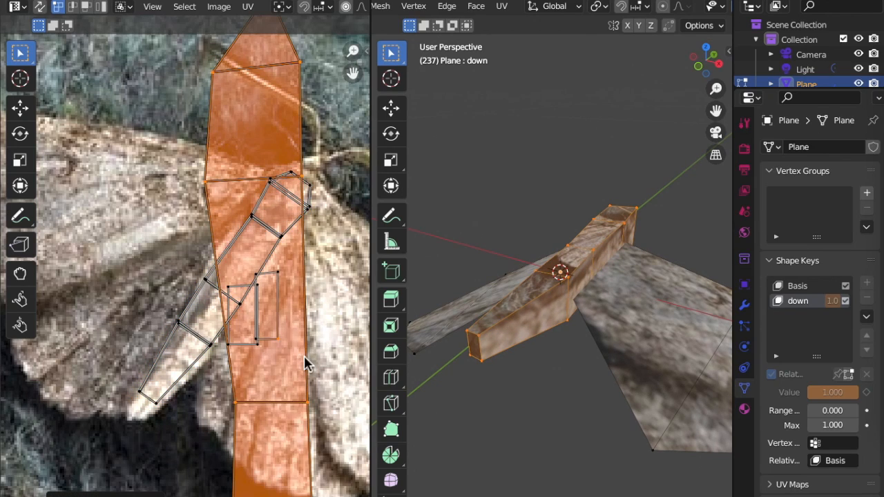
{"action": "scroll", "coordinate": [305, 355], "scroll_direction": "down", "scroll_amount": 5}
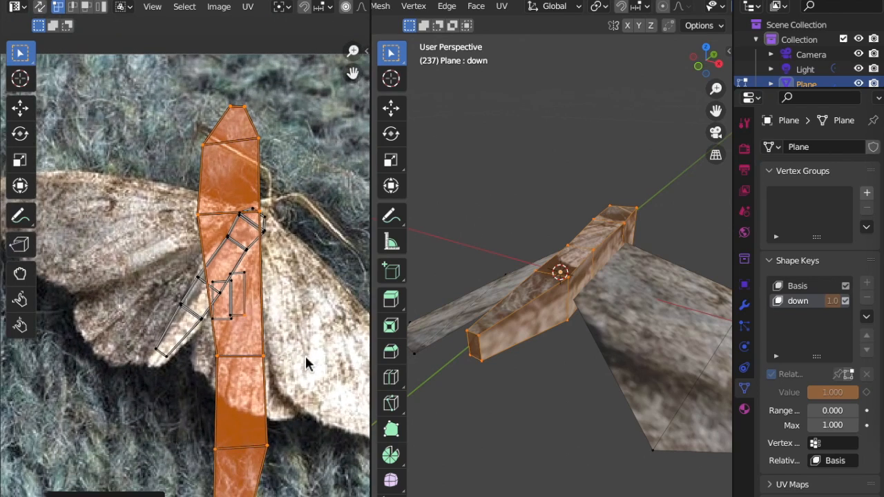
{"action": "key", "text": "s"}
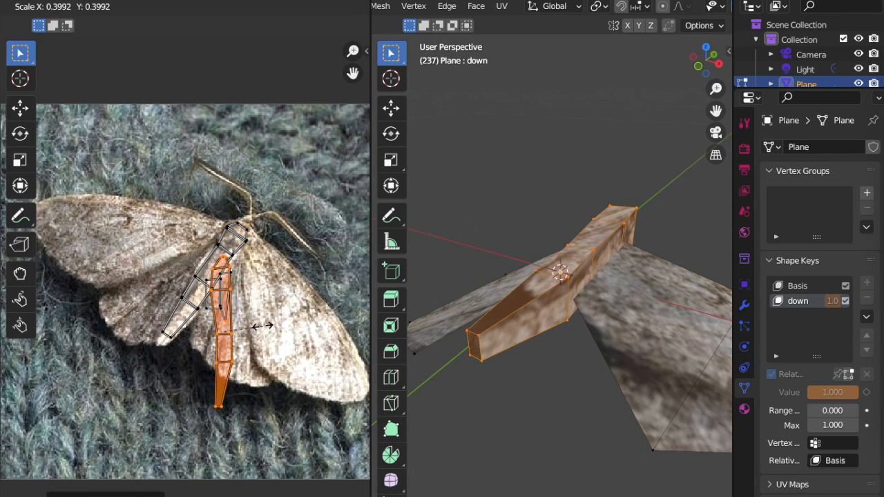
{"action": "left_click", "coordinate": [262, 320]}
{"action": "key", "text": "g"}
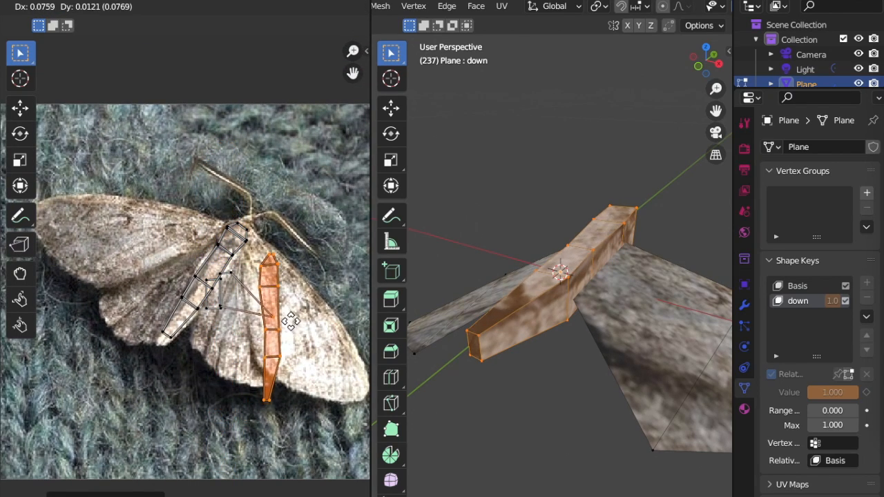
{"action": "left_click", "coordinate": [283, 319]}
{"action": "key", "text": "r"}
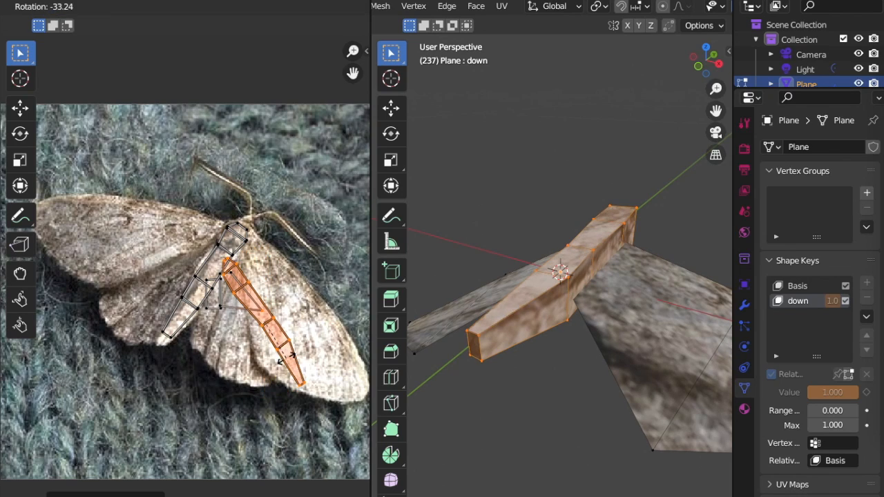
{"action": "left_click", "coordinate": [280, 360]}
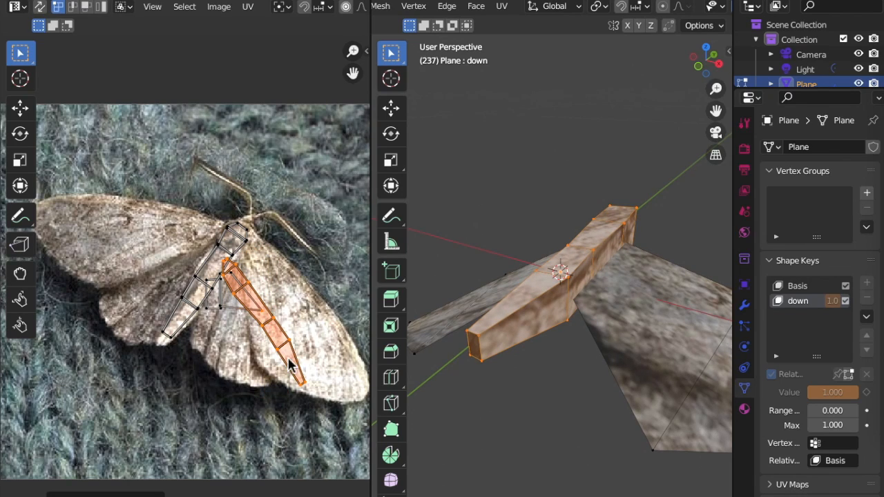
Step: Select the small rectangular end-face UV island and reposition it on the moth photo
{"action": "left_click", "coordinate": [216, 311]}
{"action": "key", "text": "l"}
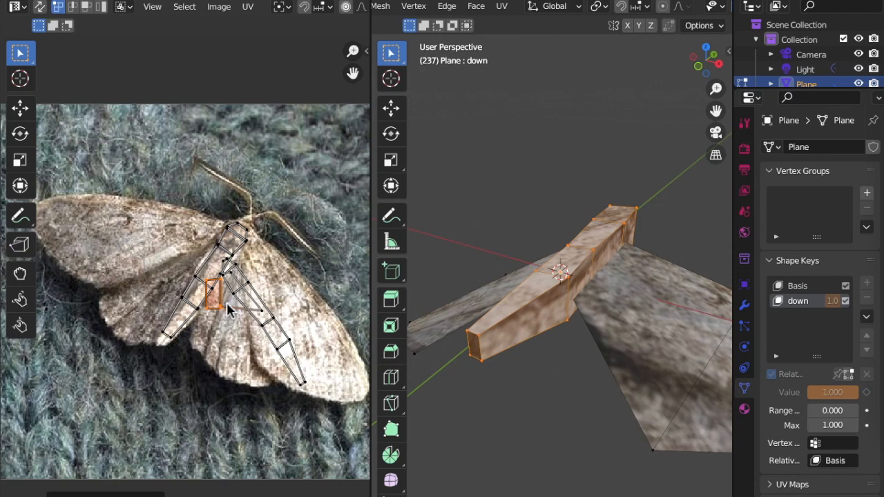
{"action": "key", "text": "g"}
{"action": "left_click", "coordinate": [232, 343]}
Step: Leave Edit Mode and play the wing-flap animation while examining the textured body and wings from several angles
{"action": "key", "text": "Tab"}
{"action": "middle_click_drag", "start_coordinate": [556, 310], "coordinate": [566, 299]}
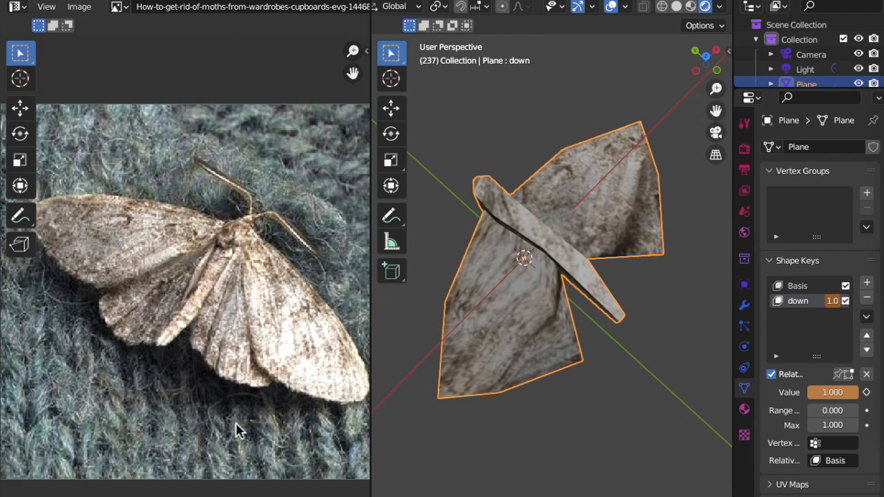
{"action": "middle_click_drag", "start_coordinate": [481, 246], "coordinate": [482, 253]}
{"action": "key", "text": "space"}
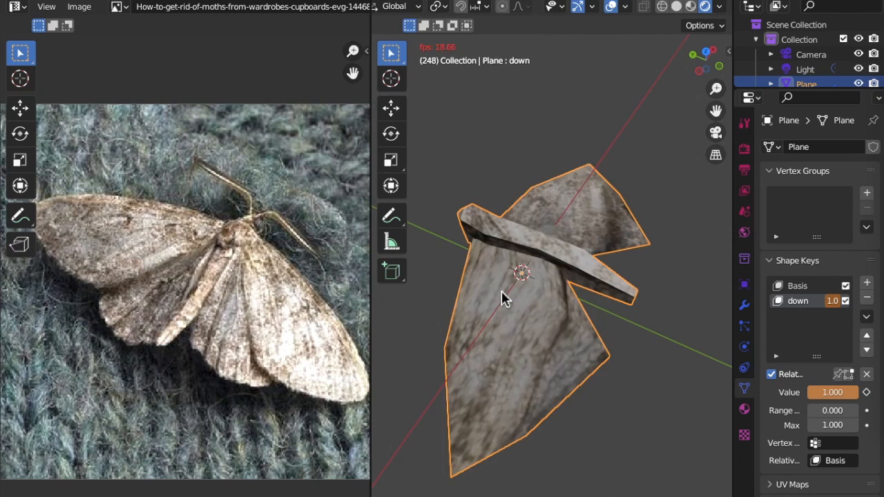
{"action": "key", "text": "space"}
{"action": "key", "text": "space"}
{"action": "middle_click_drag", "start_coordinate": [501, 291], "coordinate": [601, 304]}
{"action": "scroll", "coordinate": [594, 314], "scroll_direction": "down", "scroll_amount": 4}
{"action": "key", "text": "space"}
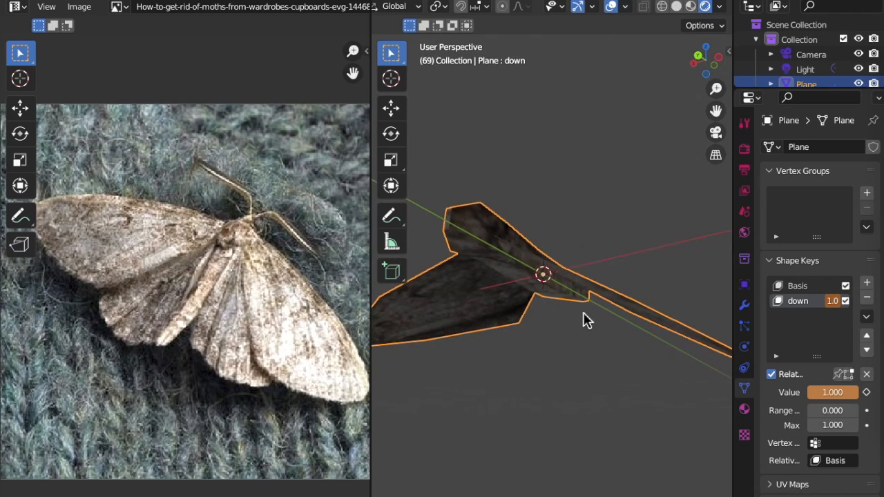
Step: View the whole moth from the top and review its material's surface settings
{"action": "scroll", "coordinate": [584, 320], "scroll_direction": "down", "scroll_amount": 2}
{"action": "scroll", "coordinate": [583, 315], "scroll_direction": "right", "scroll_amount": 8}
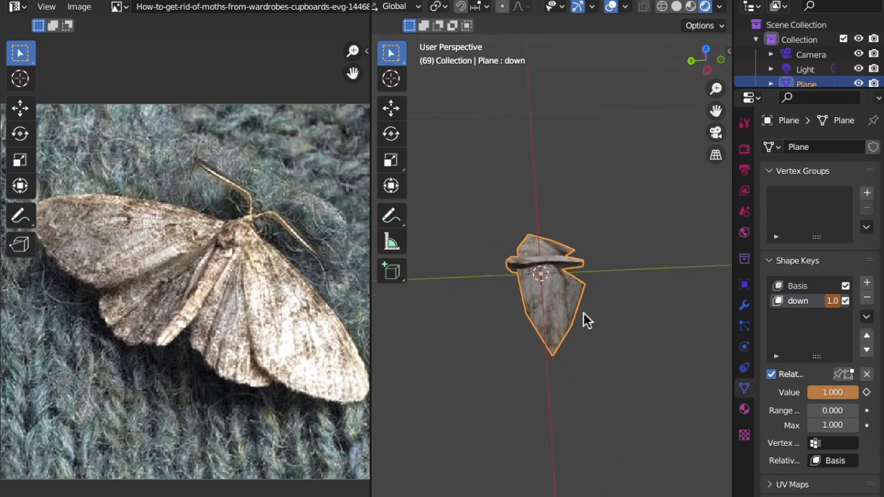
{"action": "key", "text": "grave"}
{"action": "left_click", "coordinate": [577, 230]}
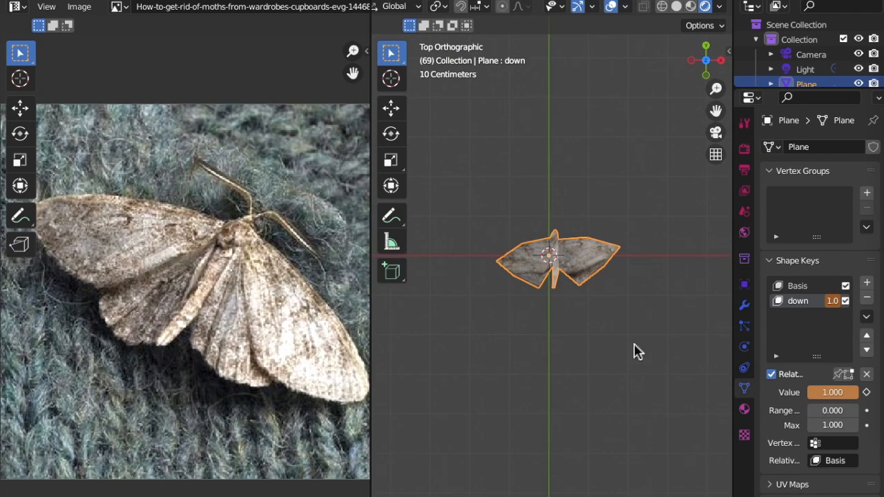
{"action": "left_click", "coordinate": [744, 409]}
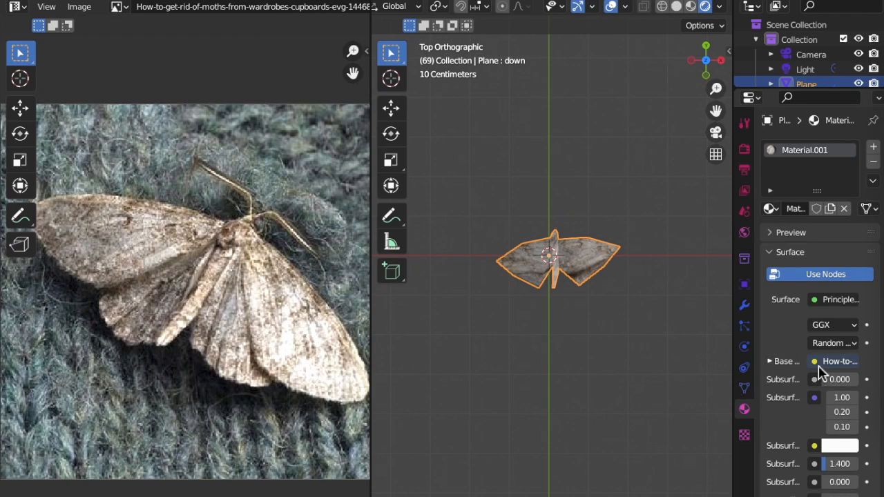
{"action": "scroll", "coordinate": [821, 372], "scroll_direction": "down", "scroll_amount": 5}
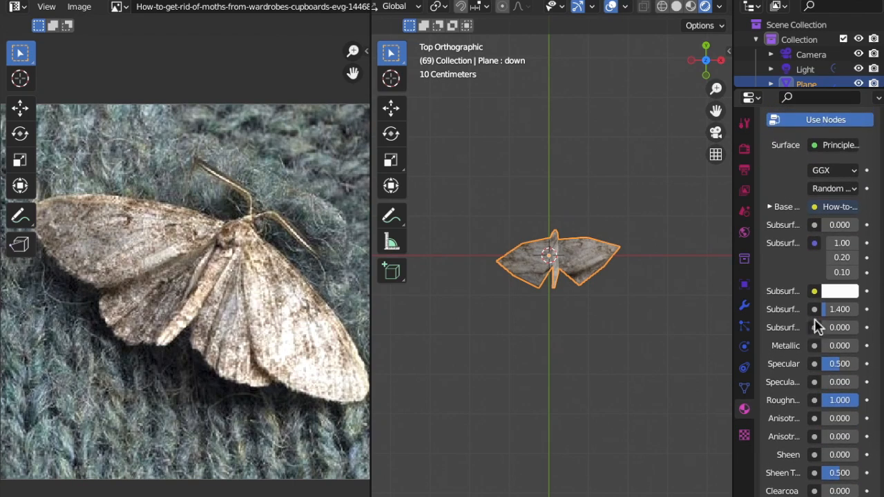
{"action": "scroll", "coordinate": [123, 223], "scroll_direction": "down", "scroll_amount": 3}
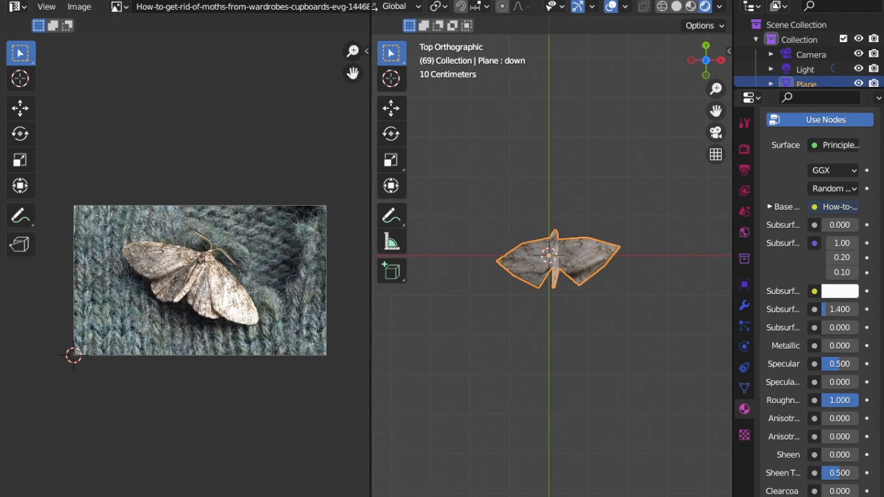
Step: Switch the image editor showing the moth photo to the Shader Editor to display the moth material's nodes
{"action": "left_click", "coordinate": [17, 8]}
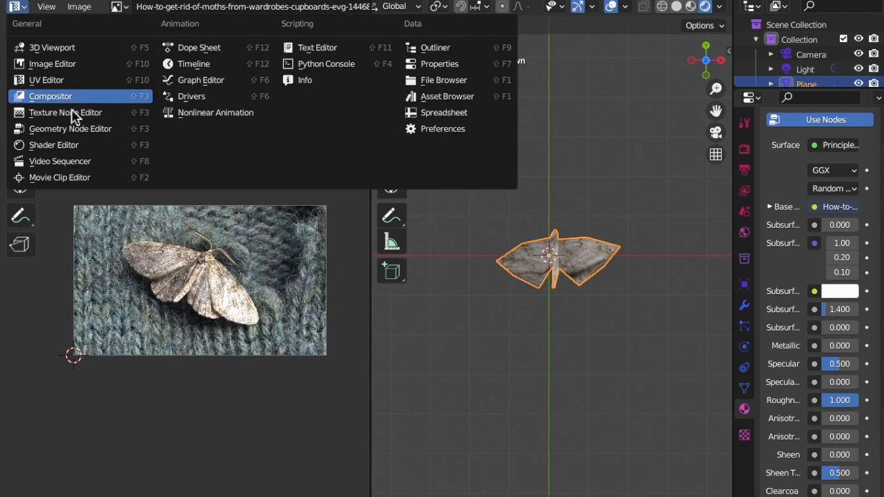
{"action": "left_click", "coordinate": [73, 152]}
{"action": "scroll", "coordinate": [118, 223], "scroll_direction": "up", "scroll_amount": 3}
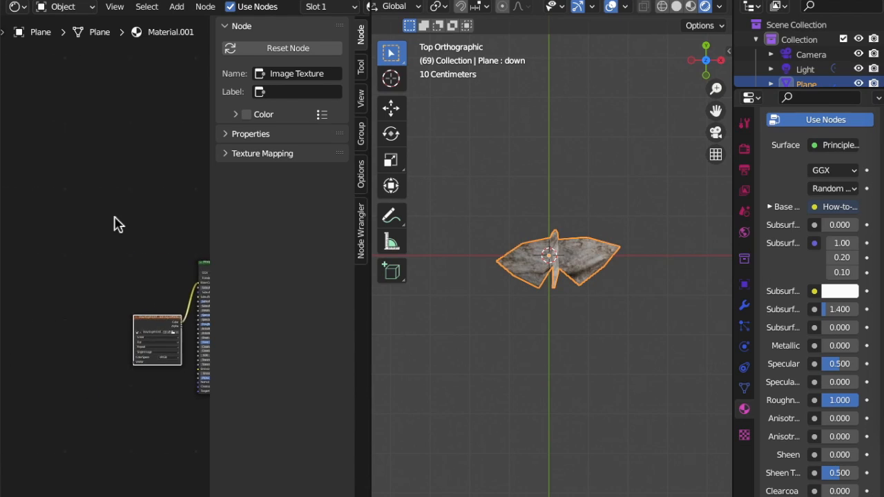
Step: Add a MixRGB node and insert it between the moth Image Texture and the Principled BSDF's Base Color
{"action": "key", "text": "shift+a"}
{"action": "left_click", "coordinate": [132, 286]}
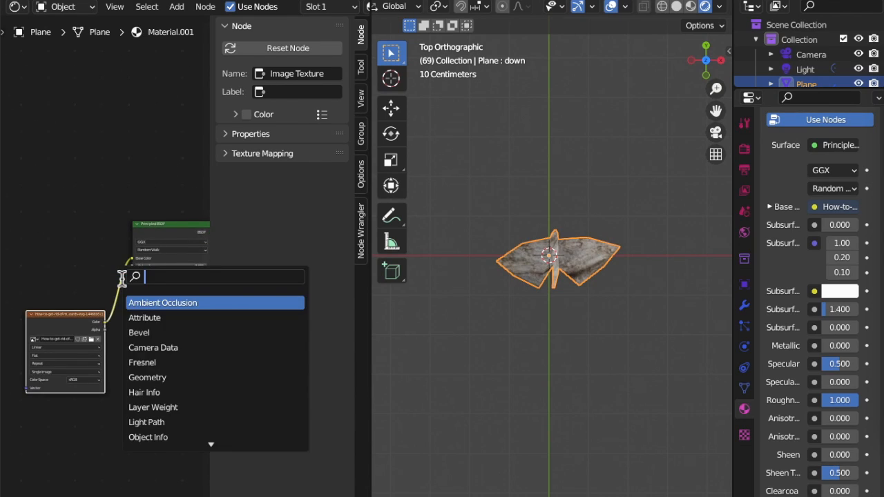
{"action": "type", "text": "mix"}
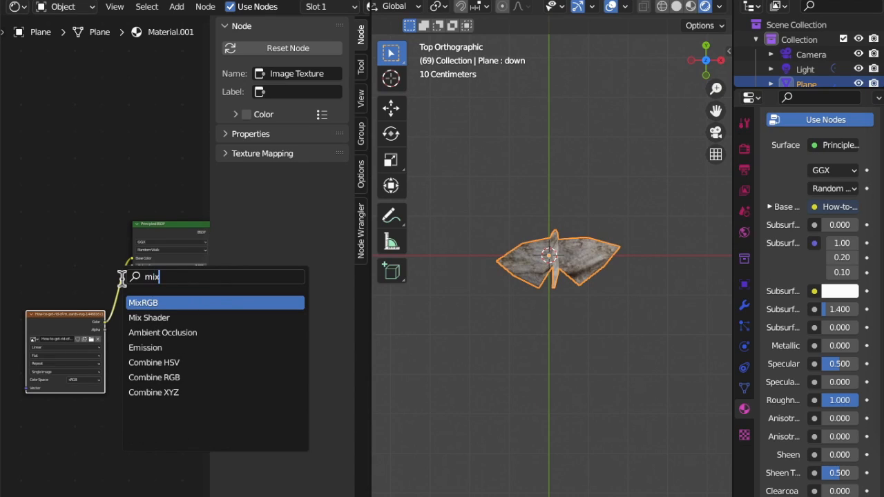
{"action": "left_click", "coordinate": [162, 304]}
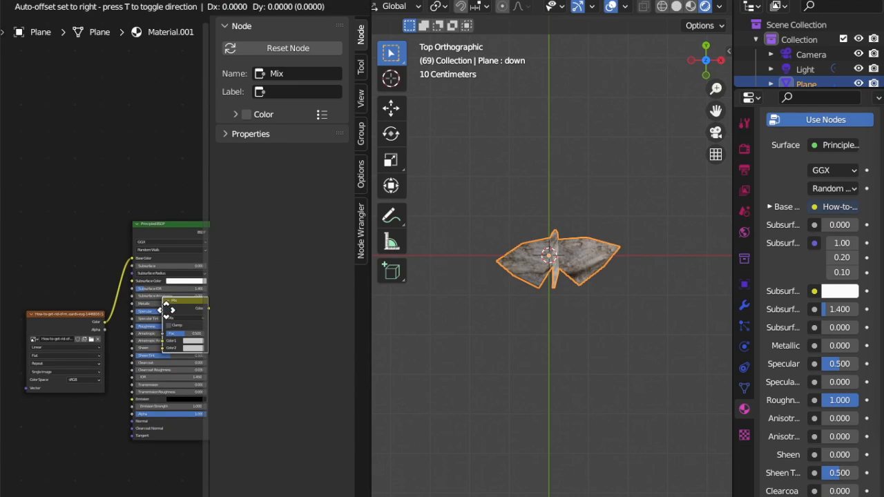
{"action": "left_click", "coordinate": [71, 433]}
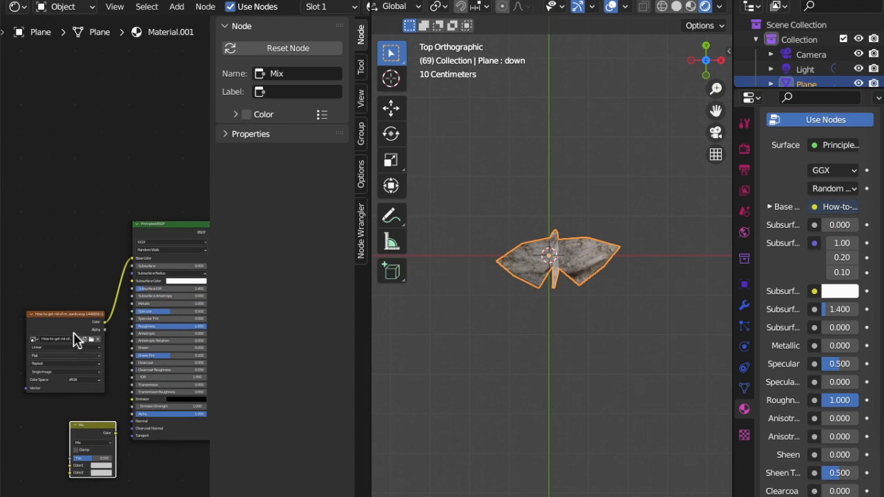
{"action": "left_click_drag", "start_coordinate": [69, 325], "coordinate": [3, 335]}
{"action": "left_click_drag", "start_coordinate": [117, 443], "coordinate": [107, 318]}
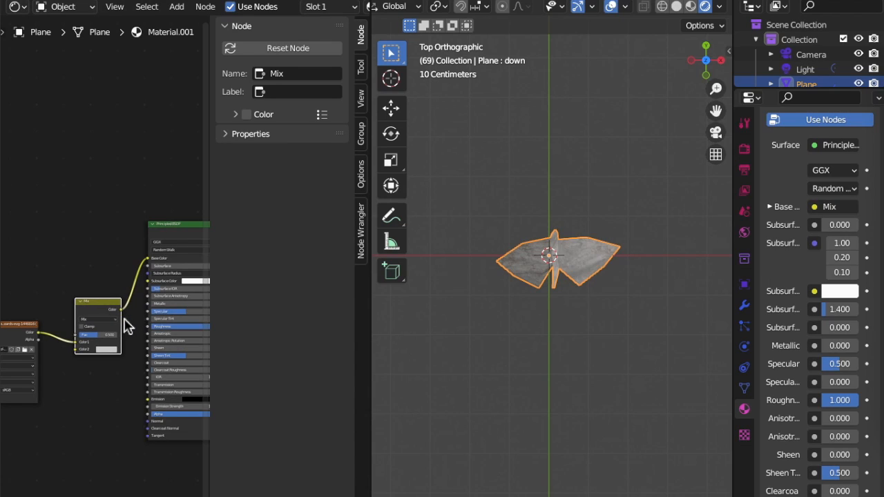
Step: Set the Mix node's Color2 to black and its Fac to 0
{"action": "scroll", "coordinate": [136, 345], "scroll_direction": "up", "scroll_amount": 6}
{"action": "scroll", "coordinate": [136, 346], "scroll_direction": "down", "scroll_amount": 2}
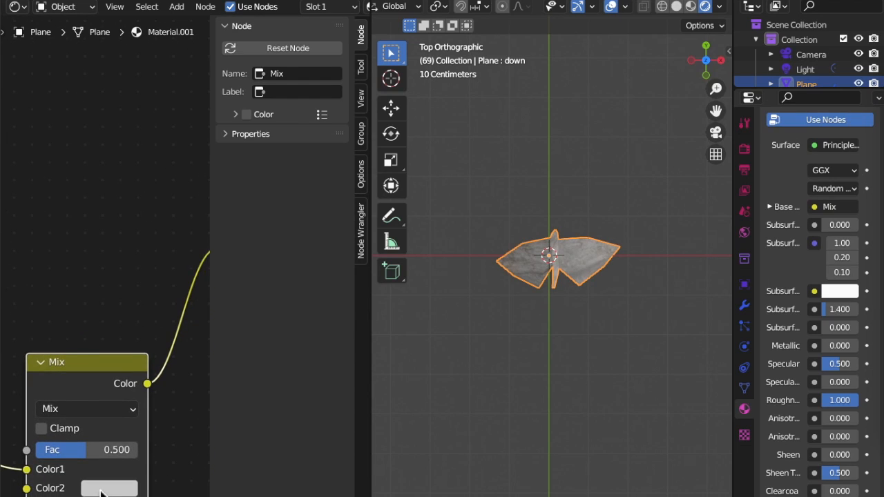
{"action": "left_click", "coordinate": [101, 492]}
{"action": "left_click_drag", "start_coordinate": [232, 289], "coordinate": [233, 362]}
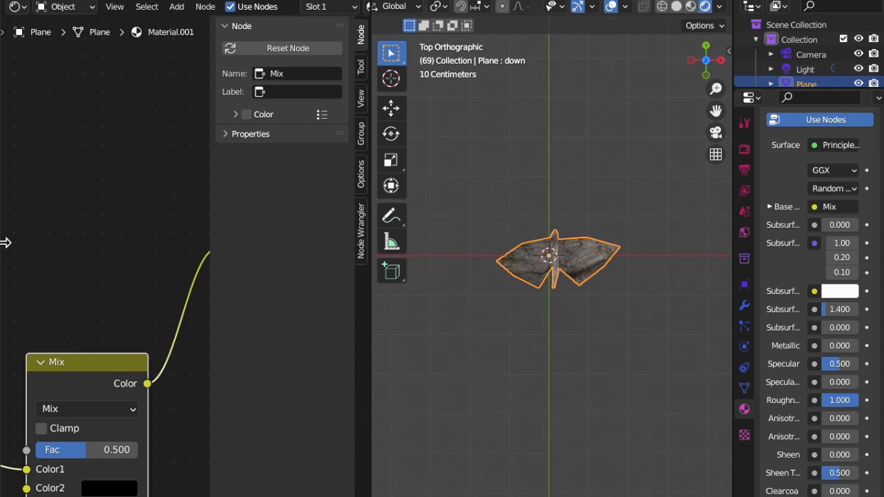
{"action": "left_click_drag", "start_coordinate": [135, 450], "coordinate": [36, 449]}
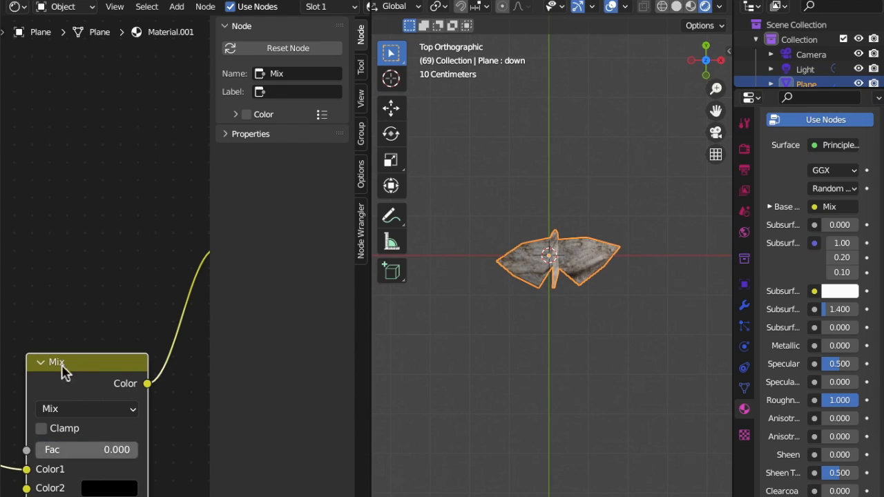
Step: Delete the Mix node from the moth material
{"action": "scroll", "coordinate": [78, 362], "scroll_direction": "down", "scroll_amount": 2}
{"action": "scroll", "coordinate": [77, 362], "scroll_direction": "down", "scroll_amount": 4}
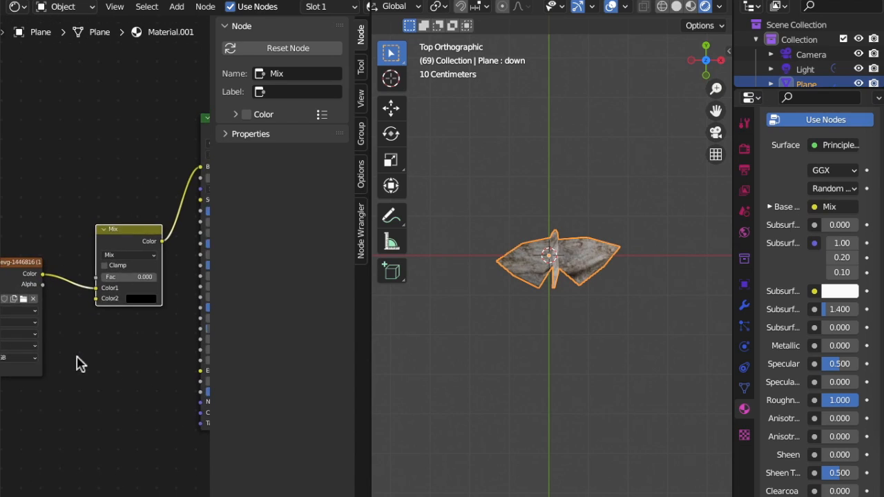
{"action": "scroll", "coordinate": [77, 362], "scroll_direction": "up", "scroll_amount": 3}
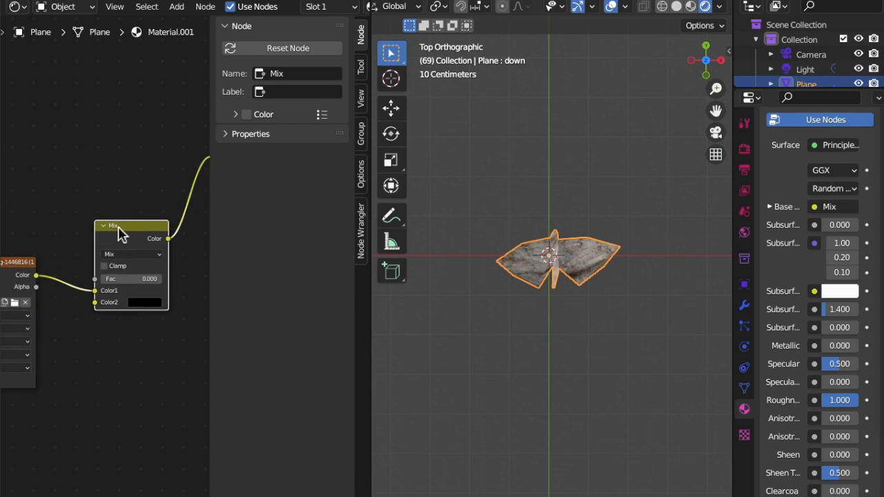
{"action": "key", "text": "x"}
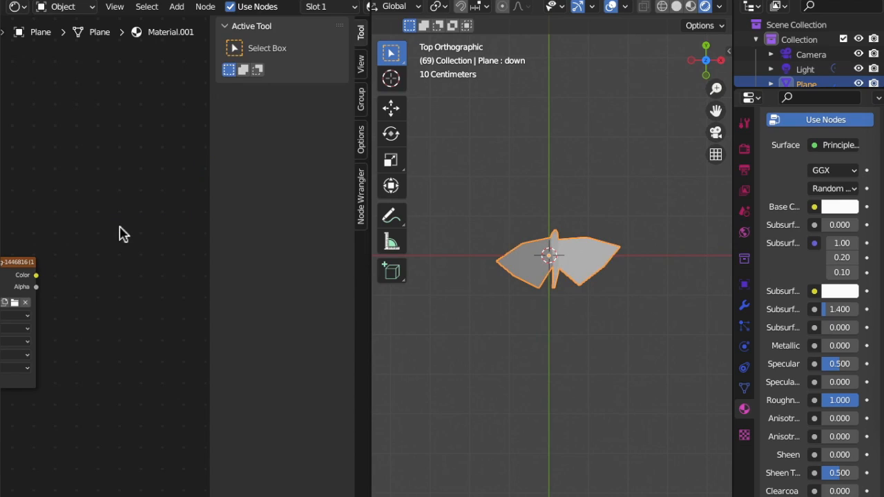
Step: Add a ColorRamp node and place it beside the moth Image Texture node
{"action": "key", "text": "shift+a"}
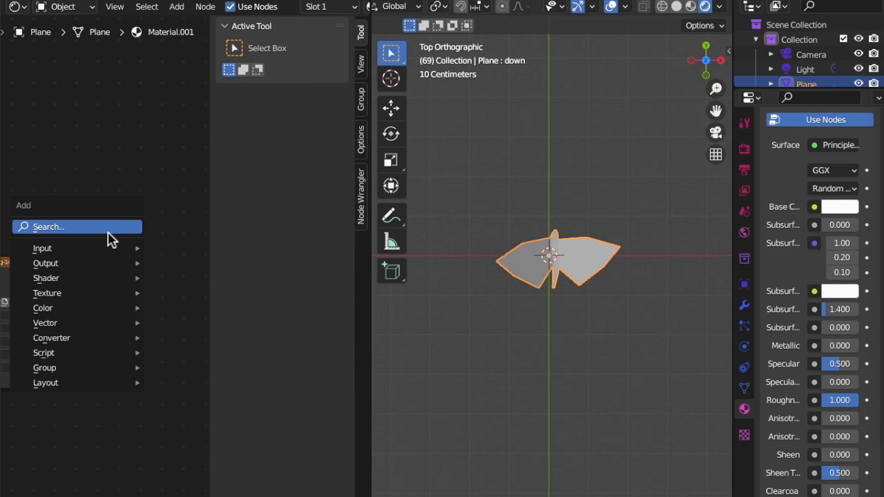
{"action": "left_click", "coordinate": [108, 230]}
{"action": "type", "text": "col"}
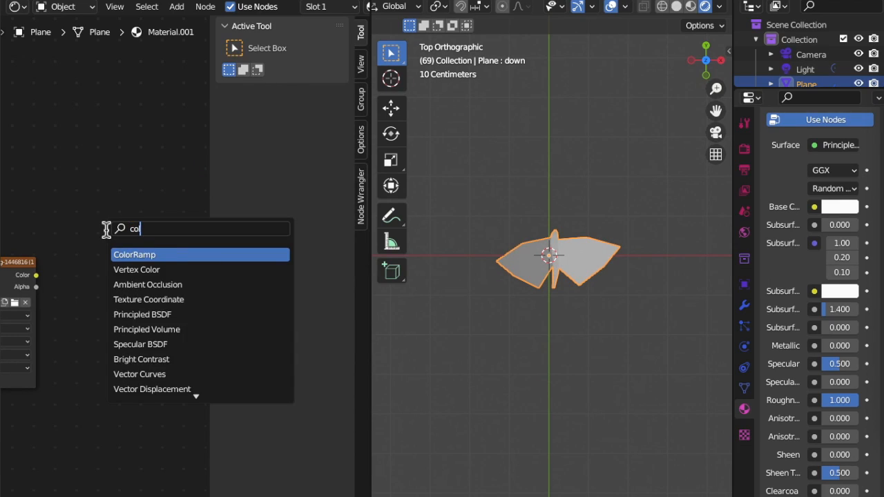
{"action": "left_click", "coordinate": [136, 256]}
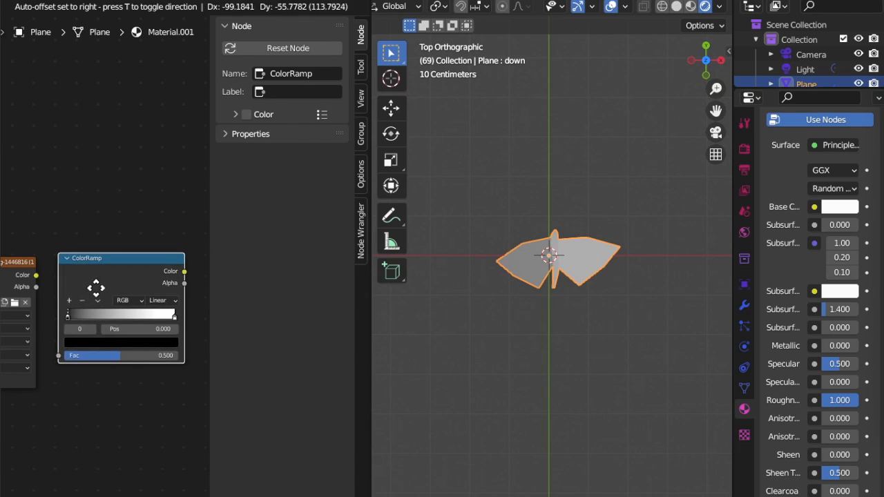
{"action": "left_click", "coordinate": [117, 276]}
Step: Connect the Image Texture's Color to the ColorRamp's Fac, and the ramp's Color to the Principled BSDF's Base Color
{"action": "left_click", "coordinate": [59, 287]}
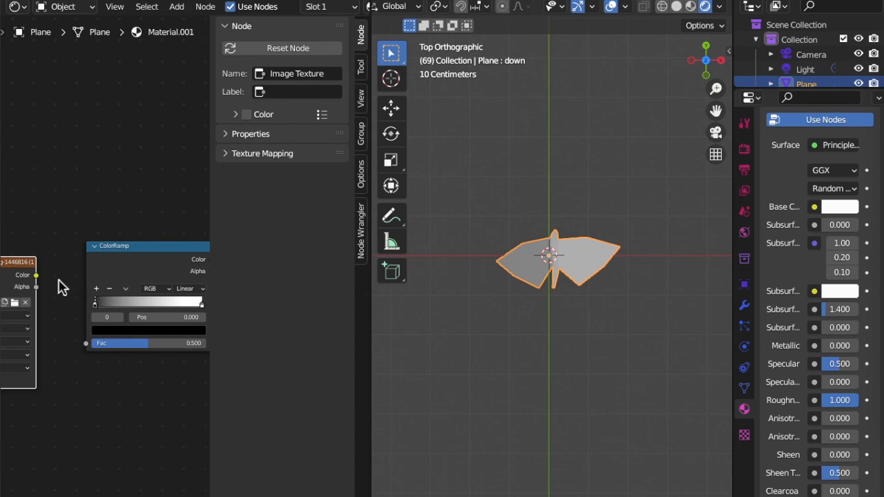
{"action": "left_click_drag", "start_coordinate": [43, 281], "coordinate": [99, 358]}
{"action": "mouse_move", "coordinate": [38, 280]}
{"action": "left_mouse_down"}
{"action": "mouse_move", "coordinate": [92, 355]}
{"action": "mouse_move", "coordinate": [60, 337]}
{"action": "mouse_move", "coordinate": [126, 233]}
{"action": "left_mouse_up"}
{"action": "scroll", "coordinate": [93, 350], "scroll_direction": "right", "scroll_amount": 5}
{"action": "scroll", "coordinate": [93, 349], "scroll_direction": "up", "scroll_amount": 3}
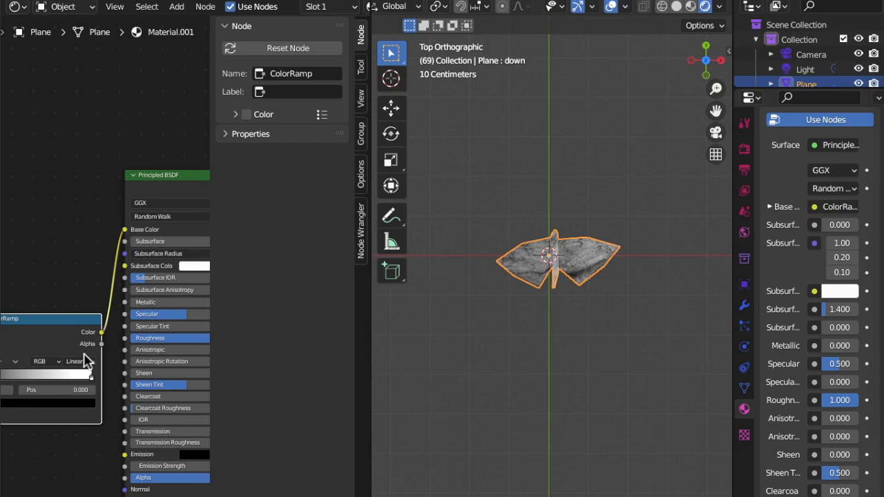
{"action": "scroll", "coordinate": [76, 356], "scroll_direction": "left", "scroll_amount": 6, "text": "ctrl"}
{"action": "scroll", "coordinate": [86, 361], "scroll_direction": "right", "scroll_amount": 4, "text": "ctrl"}
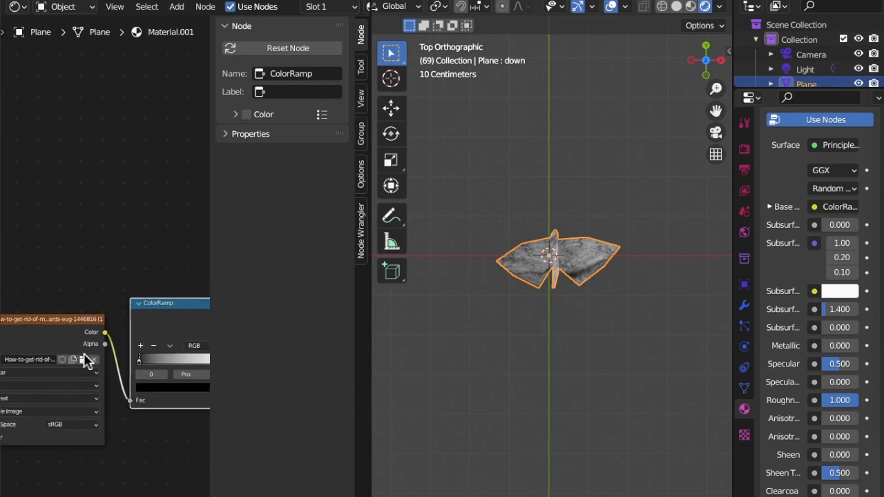
Step: Disconnect the Image Texture from the ColorRamp's Fac input and delete the ColorRamp node
{"action": "mouse_move", "coordinate": [82, 337]}
{"action": "left_mouse_down"}
{"action": "mouse_move", "coordinate": [190, 345]}
{"action": "mouse_move", "coordinate": [76, 349]}
{"action": "left_mouse_up"}
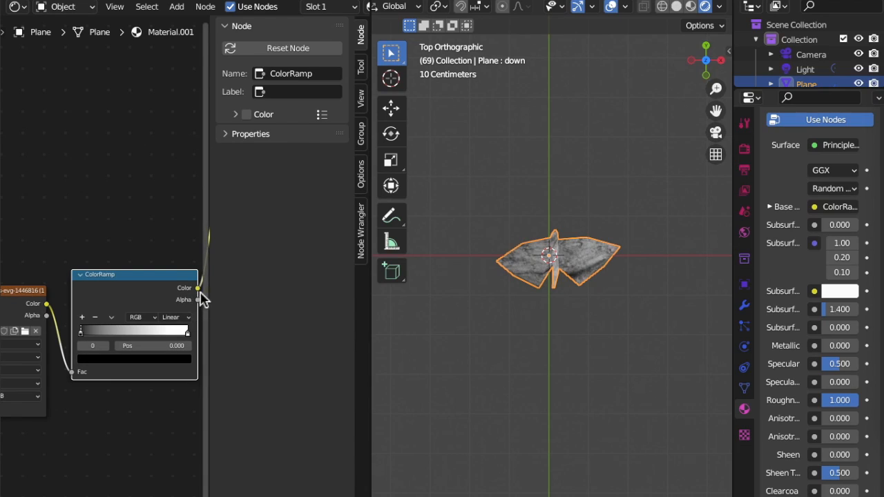
{"action": "left_click_drag", "start_coordinate": [74, 373], "coordinate": [60, 366]}
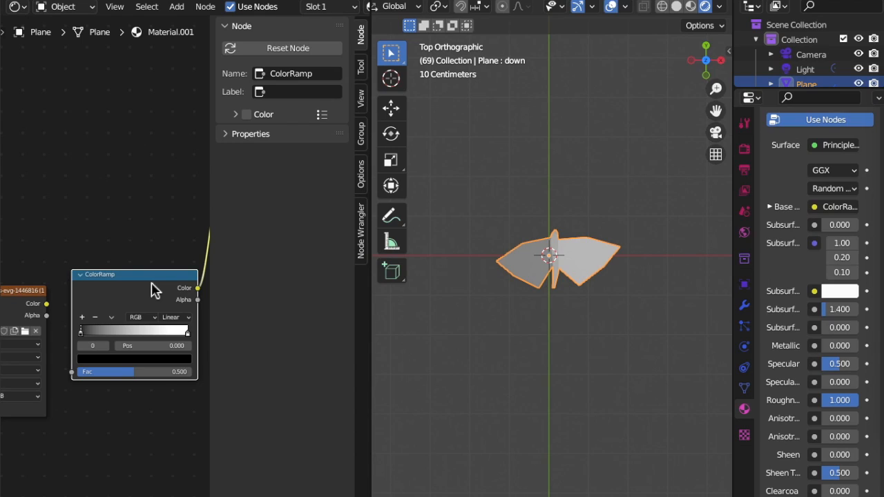
{"action": "key", "text": "x"}
Step: Open the node search to add another node beside the Image Texture
{"action": "key", "text": "shift+a"}
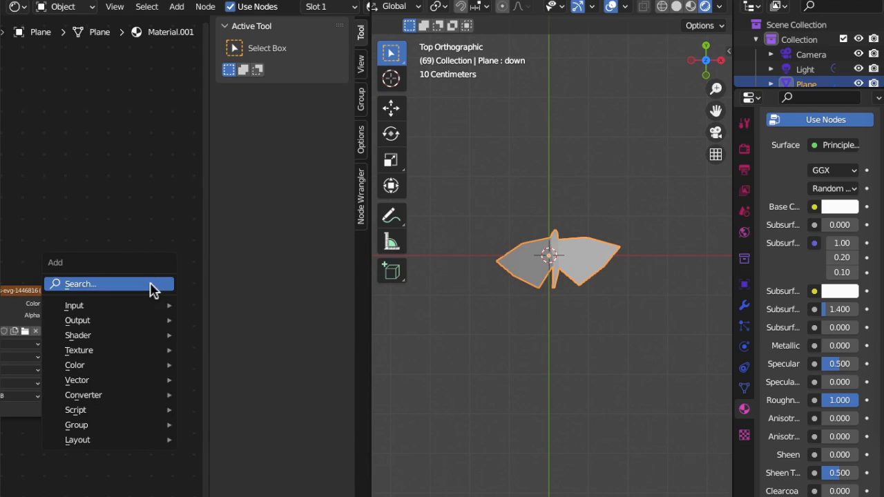
{"action": "left_click", "coordinate": [153, 286]}
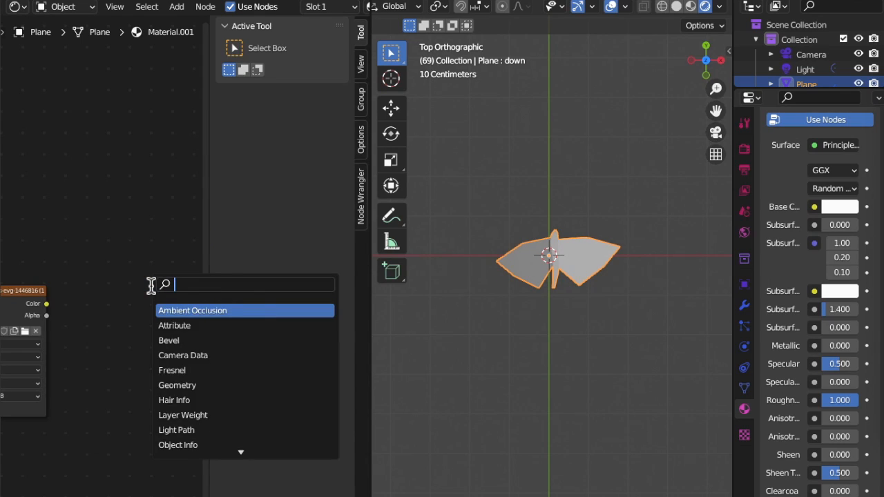
Step: Add a MixRGB node, feeding the image texture's Color into Color1 and its output into the Principled BSDF's Base Color
{"action": "type", "text": "mix"}
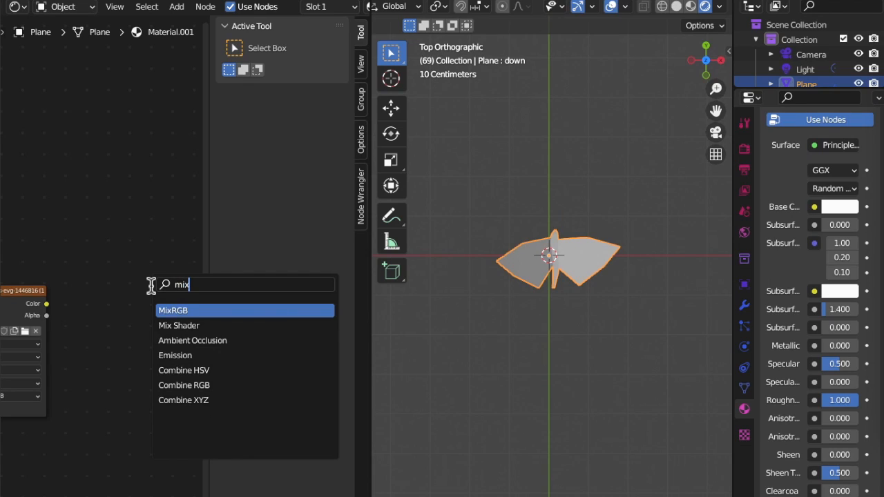
{"action": "left_click", "coordinate": [170, 311]}
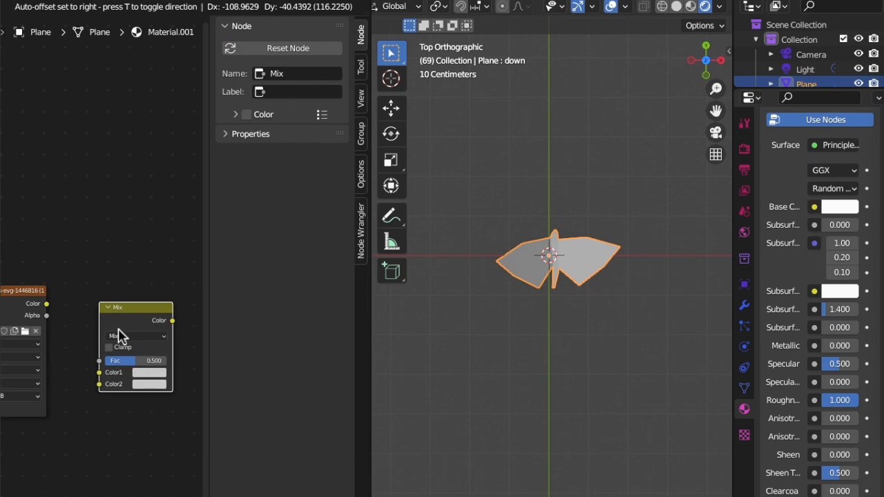
{"action": "left_click", "coordinate": [135, 315]}
{"action": "left_click_drag", "start_coordinate": [46, 304], "coordinate": [104, 373]}
{"action": "middle_click_drag", "start_coordinate": [134, 359], "coordinate": [132, 354]}
{"action": "mouse_move", "coordinate": [131, 338]}
{"action": "left_mouse_down"}
{"action": "mouse_move", "coordinate": [154, 197]}
{"action": "mouse_move", "coordinate": [178, 201]}
{"action": "left_mouse_up"}
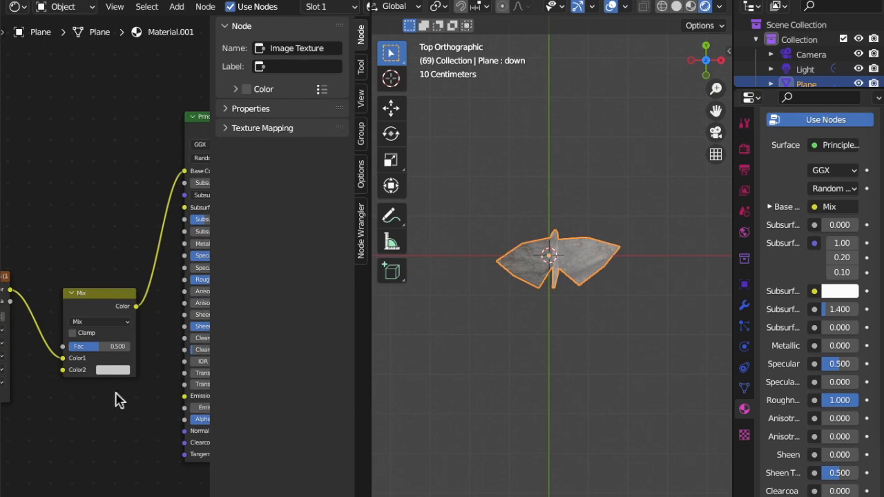
Step: Set the Mix node's Color2 to black and its Fac to about 0.418
{"action": "left_click", "coordinate": [110, 372]}
{"action": "left_click_drag", "start_coordinate": [188, 235], "coordinate": [188, 296]}
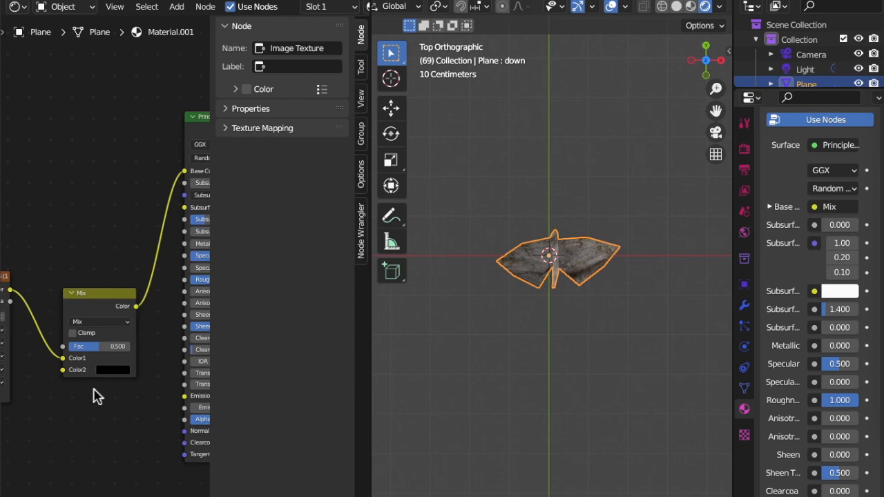
{"action": "mouse_move", "coordinate": [97, 350]}
{"action": "left_mouse_down"}
{"action": "mouse_move", "coordinate": [126, 351]}
{"action": "mouse_move", "coordinate": [68, 346]}
{"action": "mouse_move", "coordinate": [95, 346]}
{"action": "left_mouse_up"}
Step: Duplicate the moth and place the copy just over 0.3 m along positive X from the original
{"action": "middle_click_drag", "start_coordinate": [593, 492], "coordinate": [477, 327]}
{"action": "key", "text": "grave"}
{"action": "left_click", "coordinate": [486, 244]}
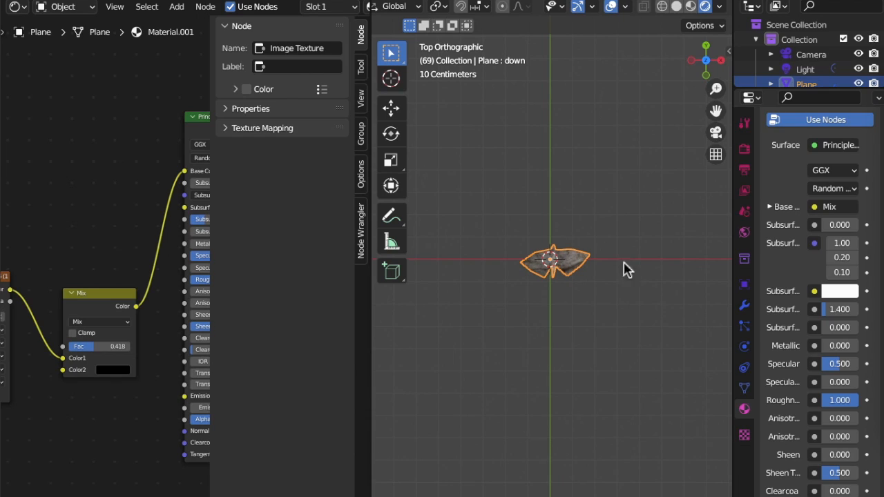
{"action": "key", "text": "shift+d"}
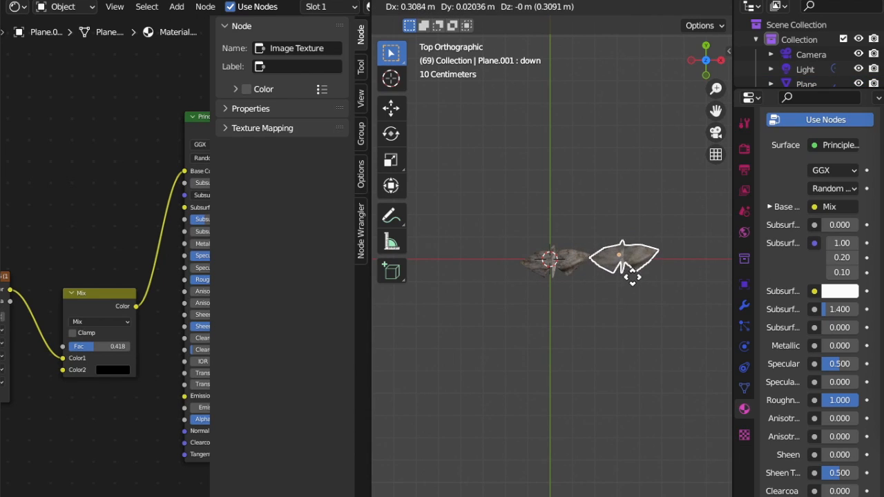
{"action": "left_click", "coordinate": [642, 279]}
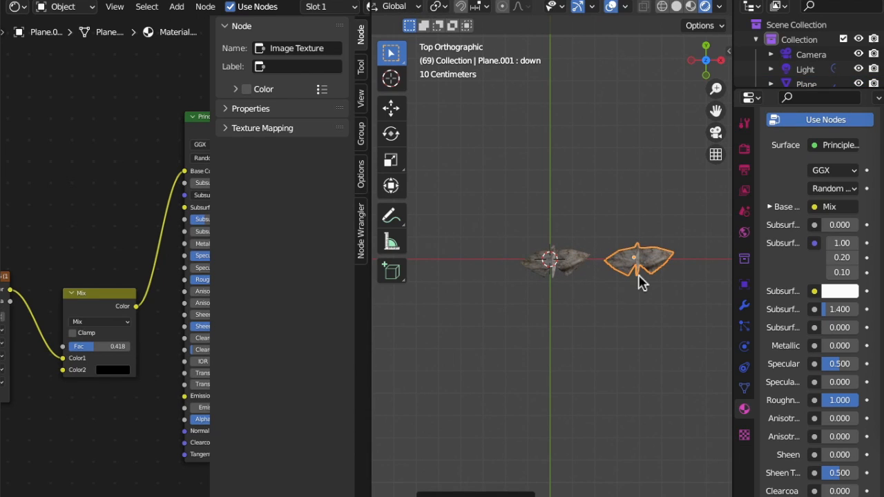
Step: Set the Mix factor of the material shared by both moths to 0.440
{"action": "scroll", "coordinate": [640, 276], "scroll_direction": "right", "scroll_amount": 3, "text": "shift"}
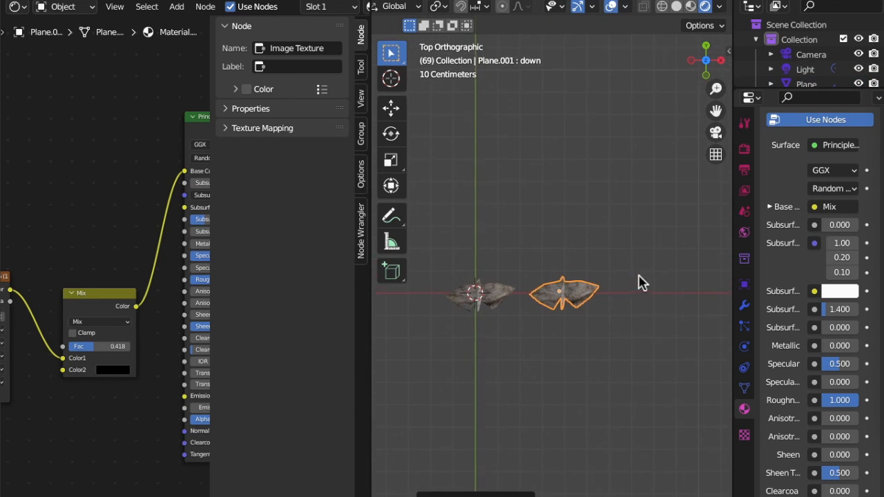
{"action": "left_click", "coordinate": [120, 373]}
{"action": "mouse_move", "coordinate": [109, 349]}
{"action": "left_mouse_down"}
{"action": "mouse_move", "coordinate": [131, 349]}
{"action": "mouse_move", "coordinate": [96, 349]}
{"action": "left_mouse_up"}
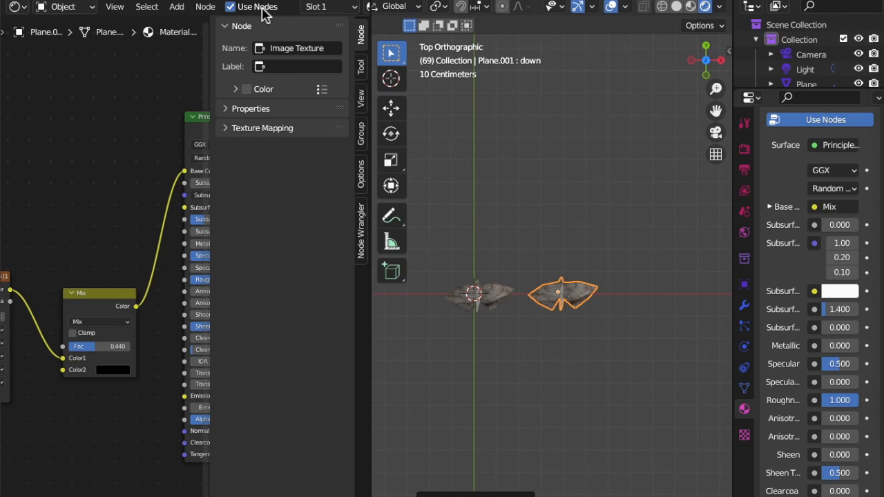
Step: Make the duplicated moth's material single-user and raise its Mix factor to 0.754
{"action": "scroll", "coordinate": [262, 13], "scroll_direction": "down", "scroll_amount": 5}
{"action": "left_click", "coordinate": [196, 8]}
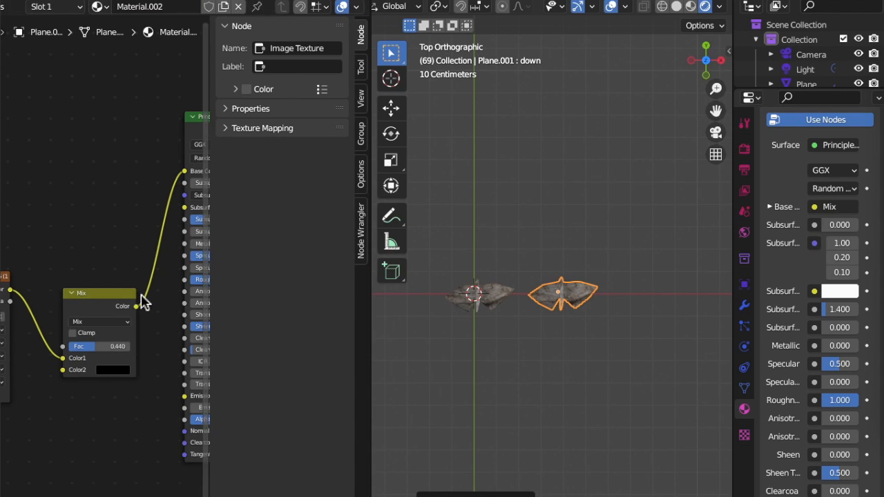
{"action": "left_click_drag", "start_coordinate": [96, 348], "coordinate": [123, 349]}
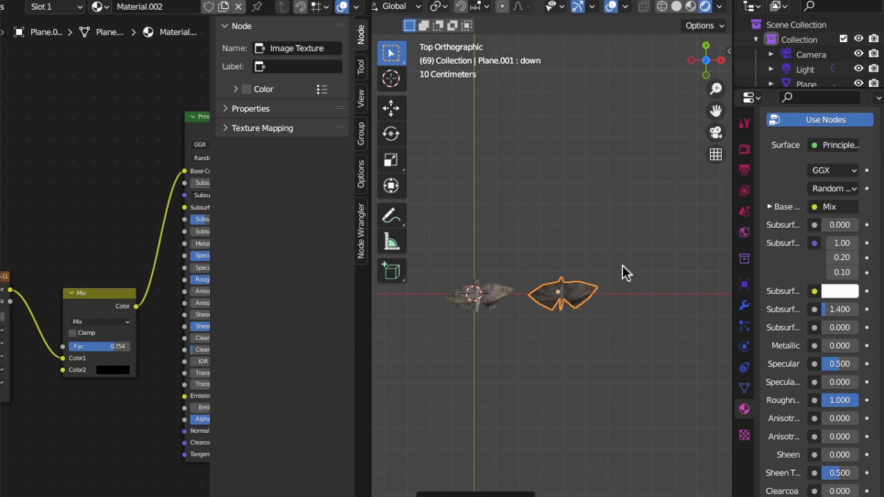
Step: Duplicate the darker moth farther along positive X and set the Mix factor of their shared material to 0.709
{"action": "key", "text": "shift+d"}
{"action": "left_click", "coordinate": [699, 273]}
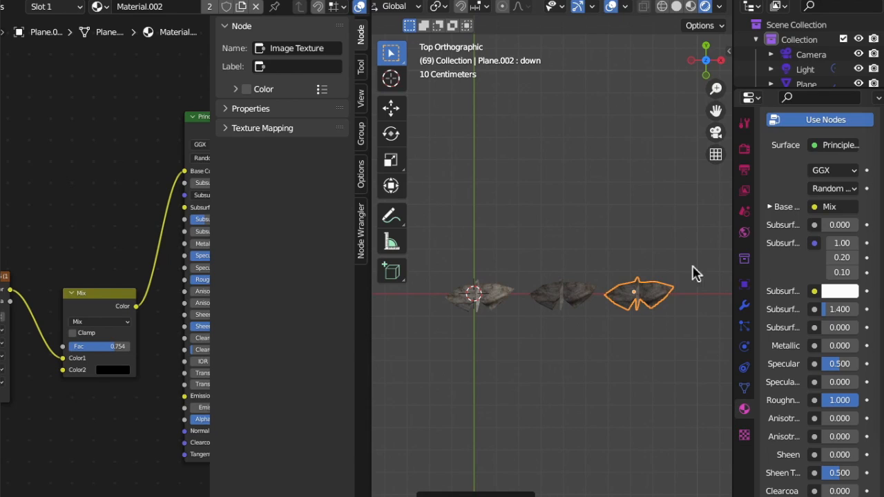
{"action": "left_click_drag", "start_coordinate": [114, 346], "coordinate": [107, 346]}
Step: Make the third moth's material single-user and set its Mix factor to 0.888
{"action": "left_click", "coordinate": [205, 5]}
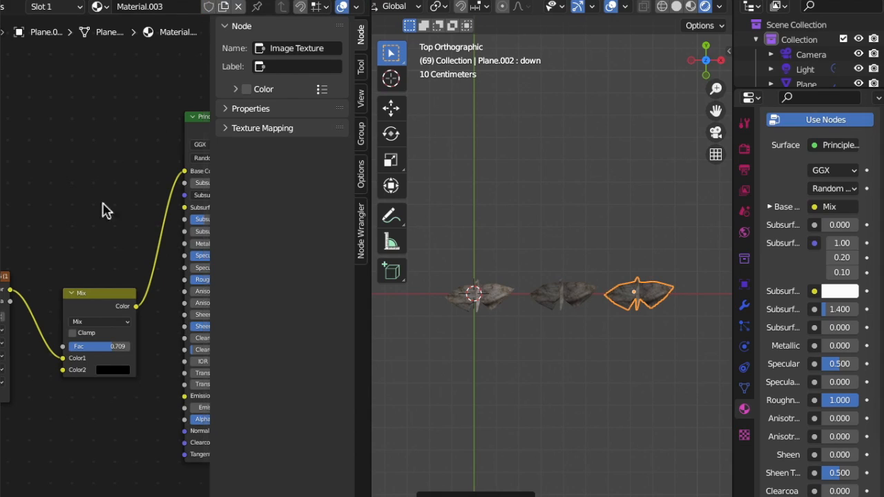
{"action": "left_click_drag", "start_coordinate": [93, 351], "coordinate": [121, 351]}
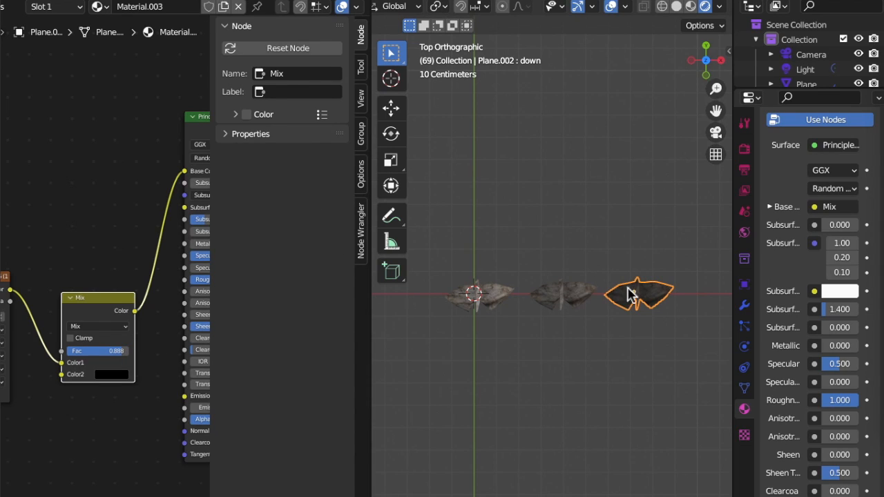
Step: Duplicate the original moth toward negative X and give the copy a single-user material with Mix factor 0
{"action": "left_click", "coordinate": [492, 298]}
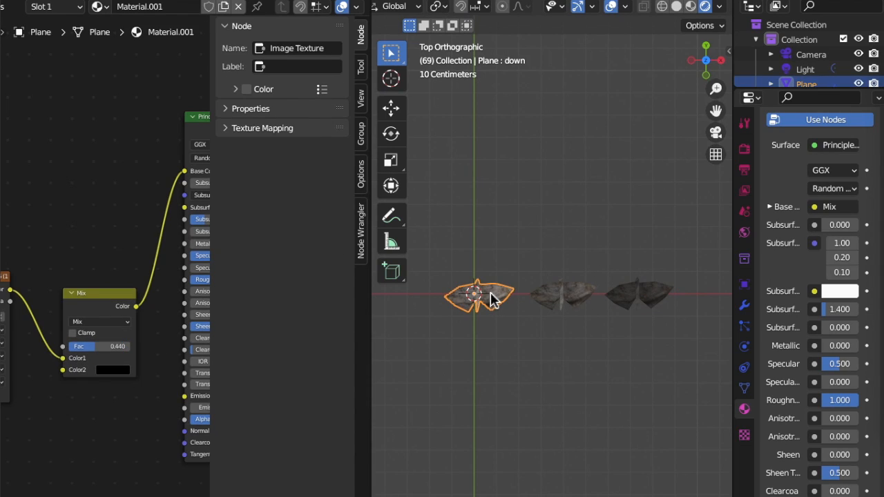
{"action": "key", "text": "shift+d"}
{"action": "left_click", "coordinate": [401, 287]}
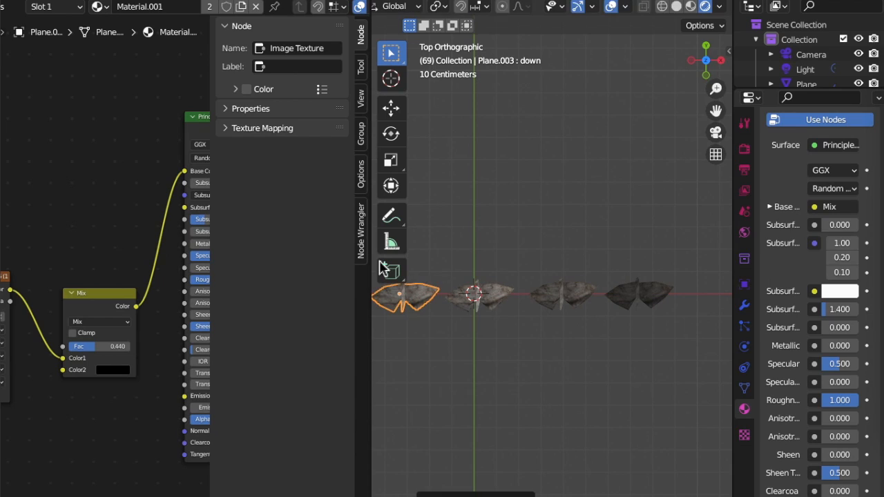
{"action": "left_click", "coordinate": [209, 6]}
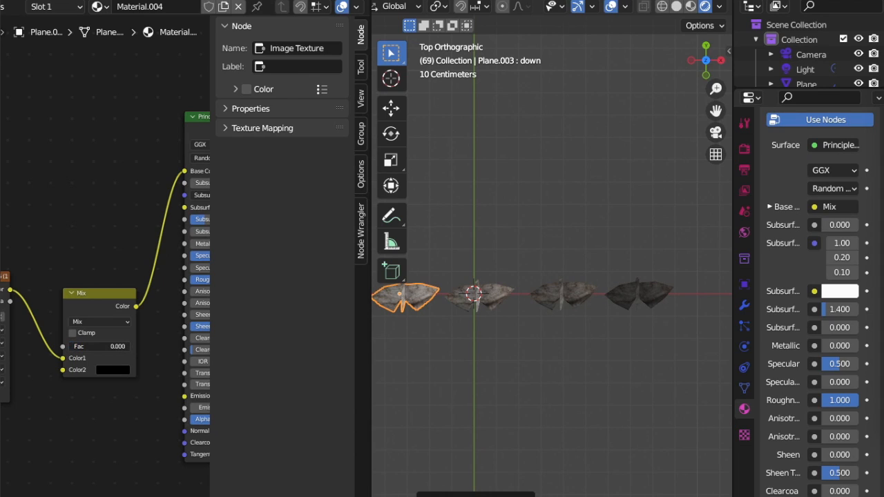
Step: Select everything and duplicate it about 0.25 m along negative Y to form a second row of moths
{"action": "key", "text": "a"}
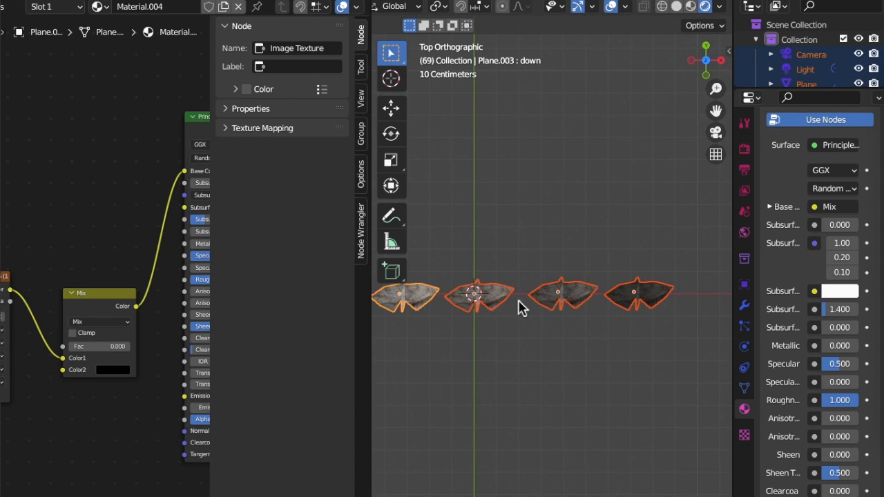
{"action": "scroll", "coordinate": [519, 314], "scroll_direction": "down", "scroll_amount": 2}
{"action": "key", "text": "shift+d"}
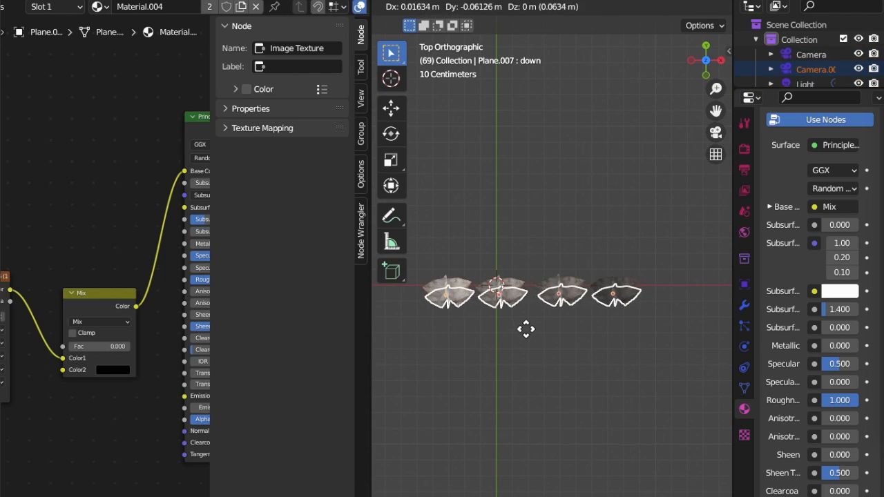
{"action": "key", "text": "x"}
{"action": "key", "text": "y"}
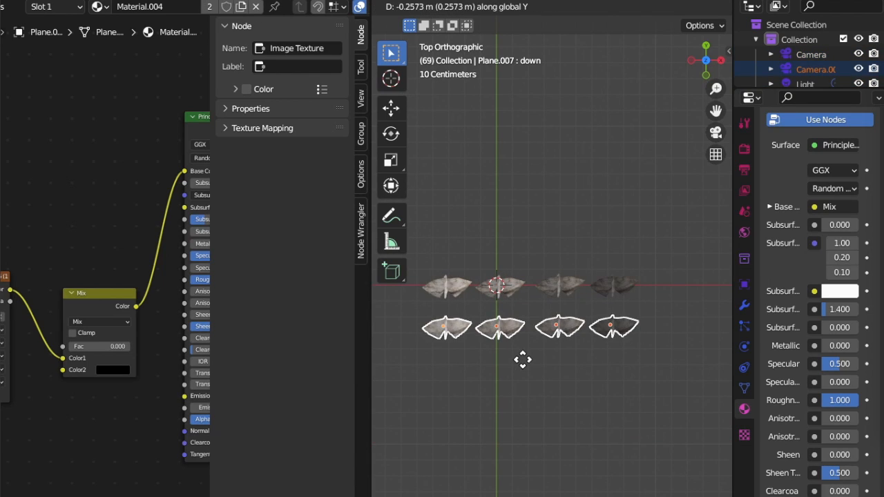
{"action": "left_click", "coordinate": [523, 355]}
Step: Set the transform pivot point to Individual Origins and scale down each moth in the second row in place
{"action": "key", "text": "s"}
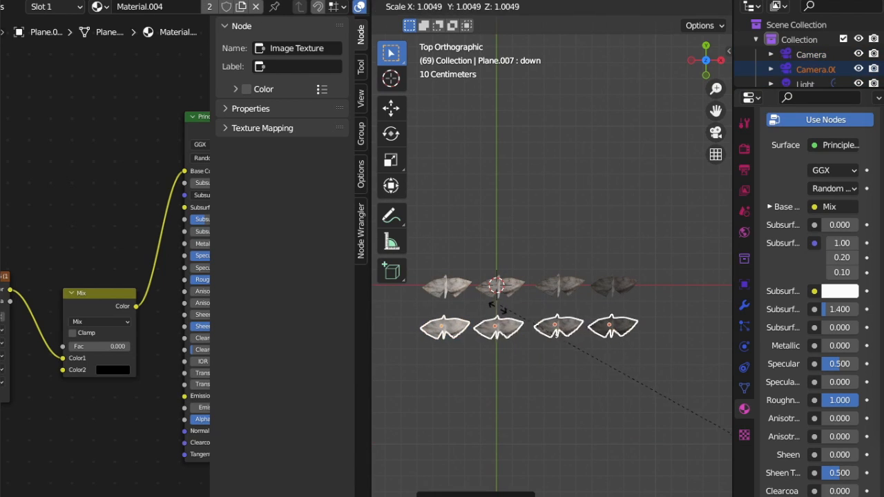
{"action": "key", "text": "Escape"}
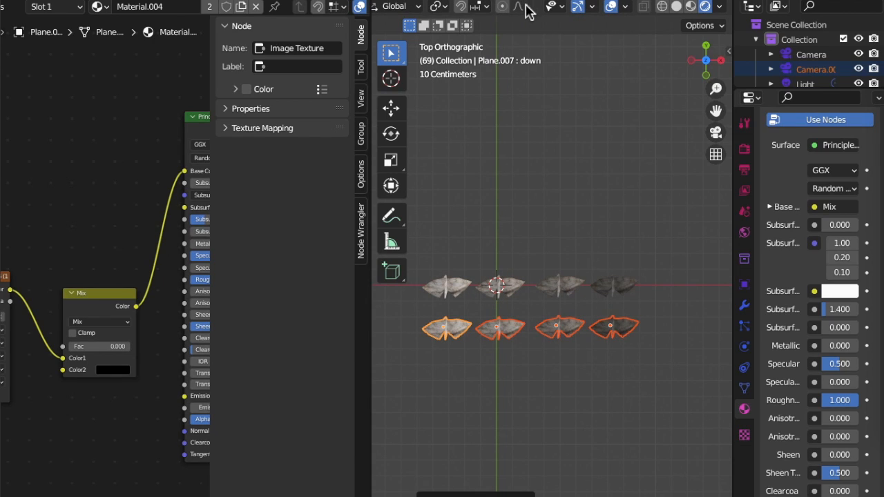
{"action": "left_click", "coordinate": [440, 7]}
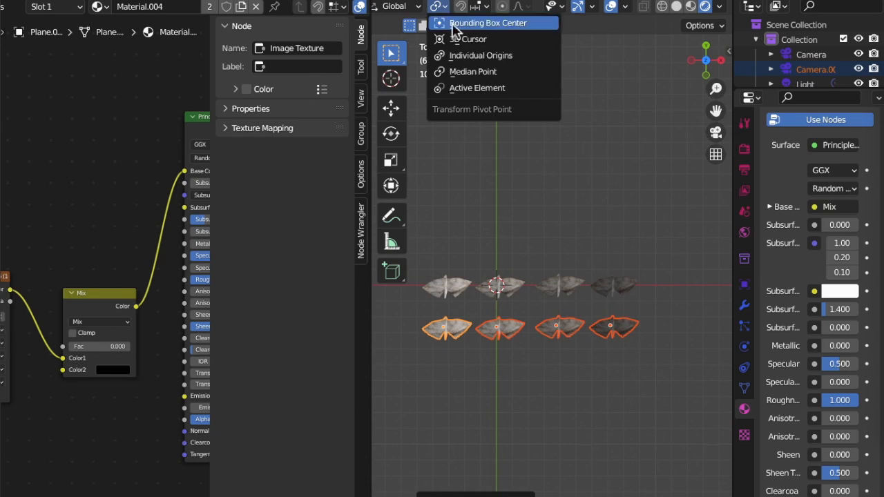
{"action": "left_click", "coordinate": [481, 55]}
{"action": "key", "text": "s"}
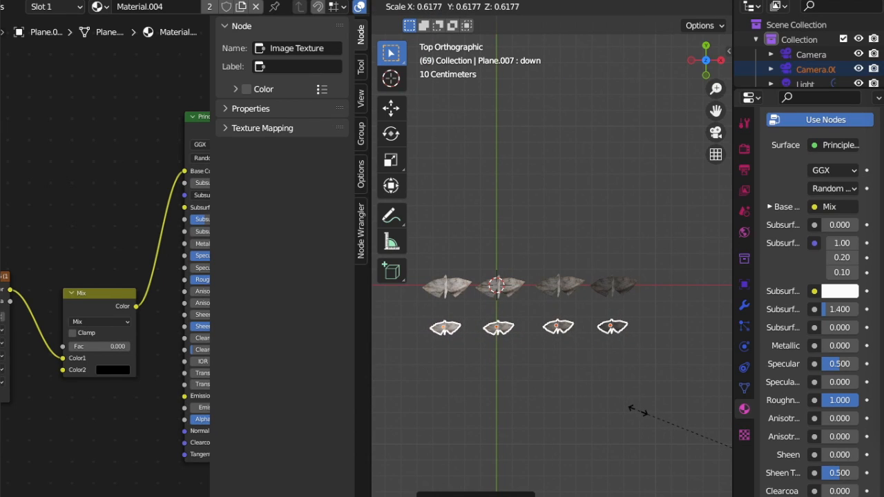
{"action": "left_click", "coordinate": [609, 406]}
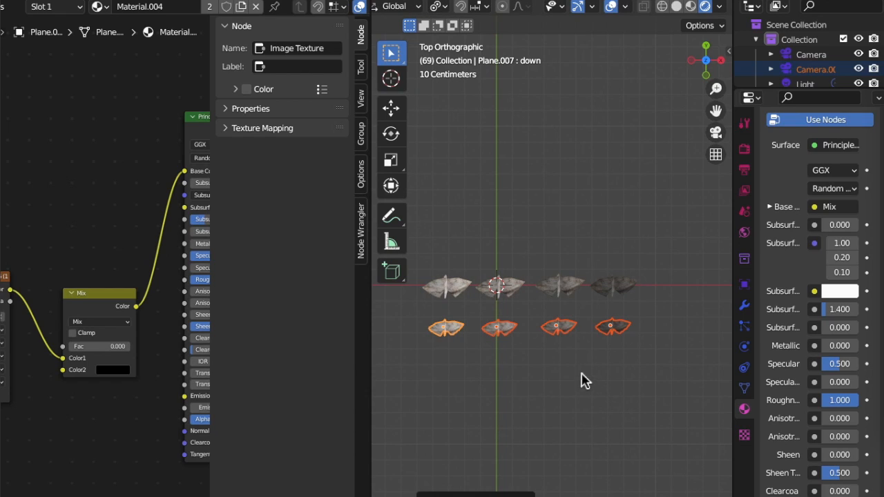
Step: Duplicate the second row along negative Y as a third row and scale its moths down further
{"action": "key", "text": "shift+d"}
{"action": "key", "text": "z"}
{"action": "key", "text": "y"}
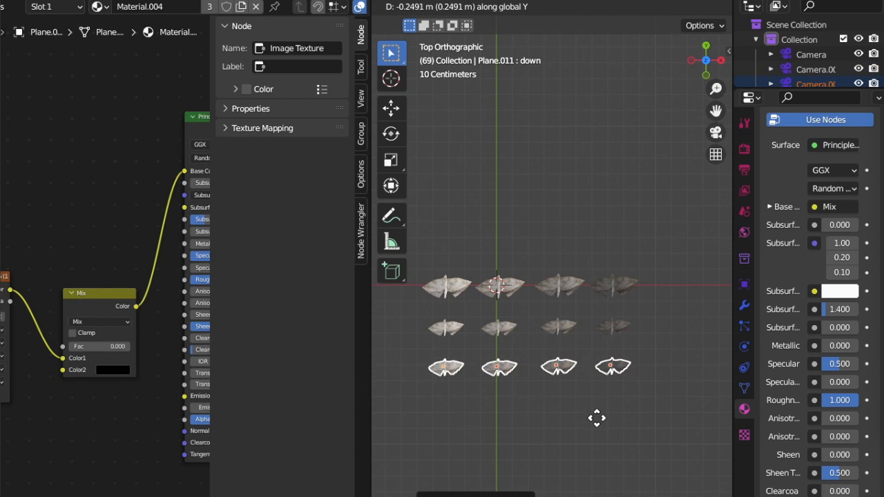
{"action": "left_click", "coordinate": [594, 408]}
{"action": "key", "text": "s"}
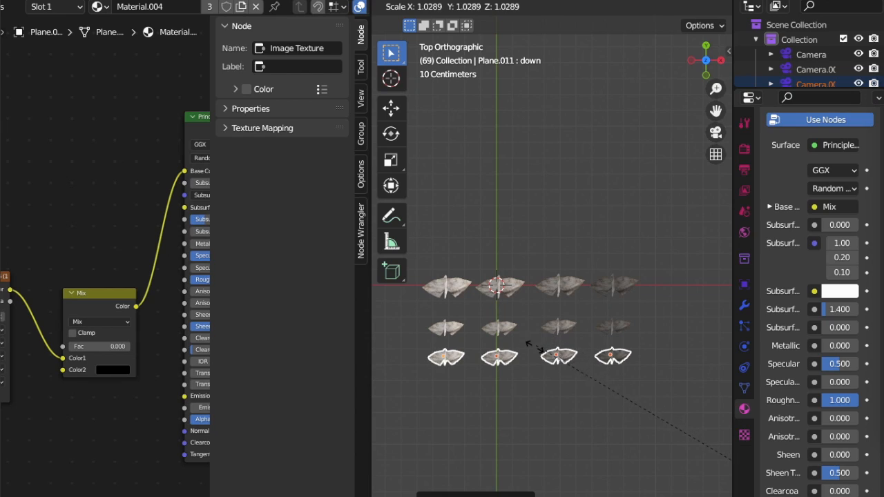
{"action": "left_click", "coordinate": [542, 364]}
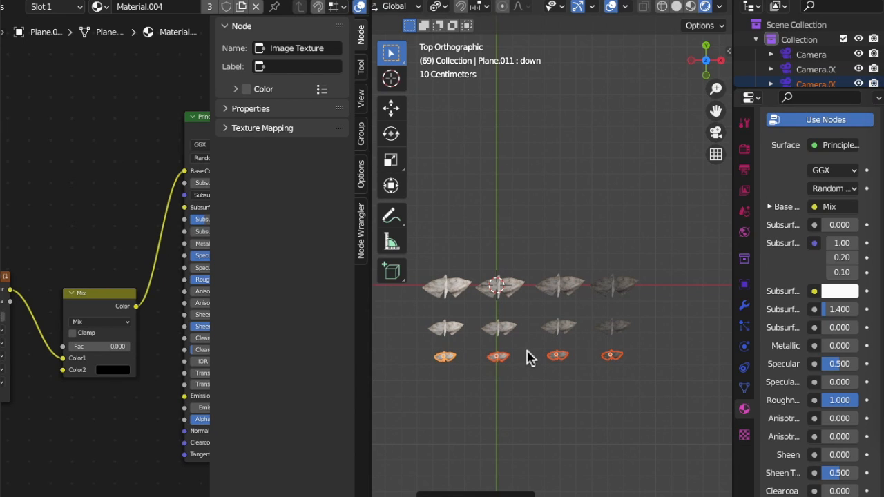
Step: Duplicate the third row about 0.15 m along negative Y and scale down the moths of this fourth row
{"action": "key", "text": "shift+d"}
{"action": "key", "text": "z"}
{"action": "key", "text": "y"}
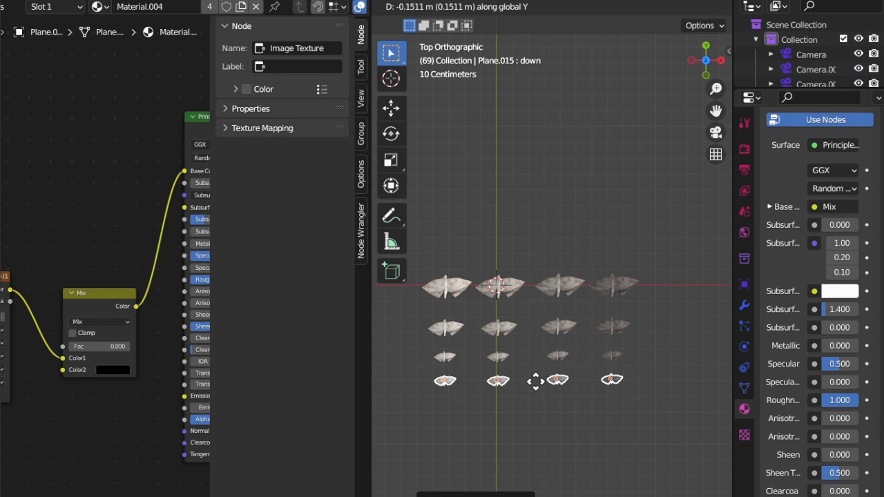
{"action": "left_click", "coordinate": [534, 385]}
{"action": "key", "text": "s"}
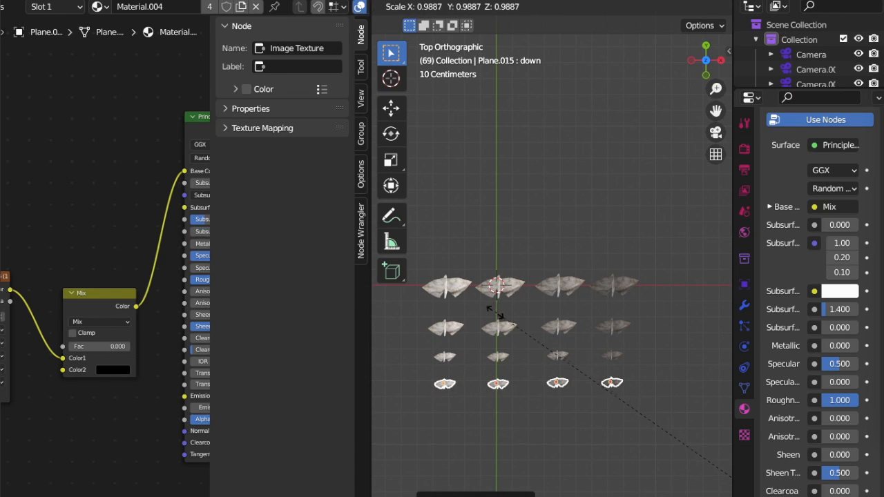
{"action": "left_click", "coordinate": [630, 421]}
Step: Examine the grid of moths from above and in perspective, checking the variation in size and darkness
{"action": "scroll", "coordinate": [638, 430], "scroll_direction": "up", "scroll_amount": 4}
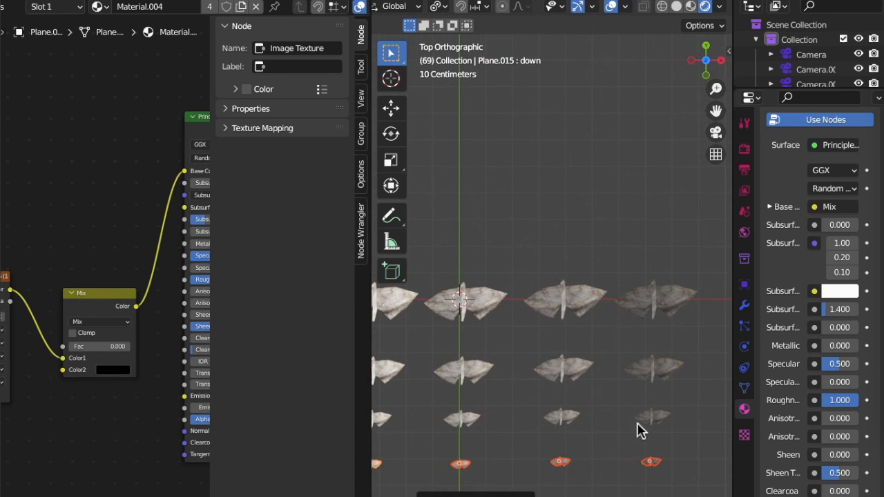
{"action": "left_click", "coordinate": [621, 156]}
{"action": "scroll", "coordinate": [620, 156], "scroll_direction": "down", "scroll_amount": 4}
{"action": "scroll", "coordinate": [620, 156], "scroll_direction": "up", "scroll_amount": 4}
{"action": "middle_click_drag", "start_coordinate": [620, 156], "coordinate": [541, 302]}
{"action": "scroll", "coordinate": [640, 142], "scroll_direction": "down", "scroll_amount": 5}
{"action": "scroll", "coordinate": [639, 142], "scroll_direction": "up", "scroll_amount": 8}
{"action": "scroll", "coordinate": [641, 142], "scroll_direction": "down", "scroll_amount": 5}
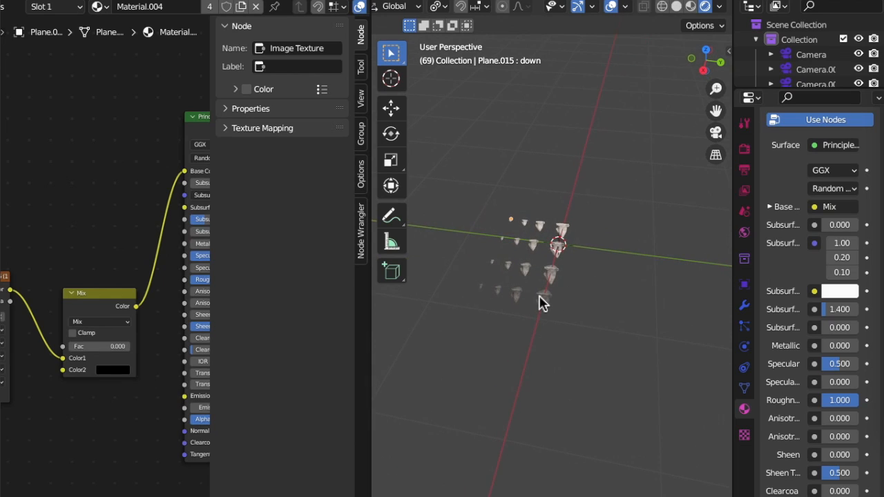
Step: Select the largest darkest moth and play the wing animation, stopping at frame 111
{"action": "left_click", "coordinate": [541, 302]}
{"action": "scroll", "coordinate": [542, 304], "scroll_direction": "up", "scroll_amount": 3}
{"action": "key", "text": "space"}
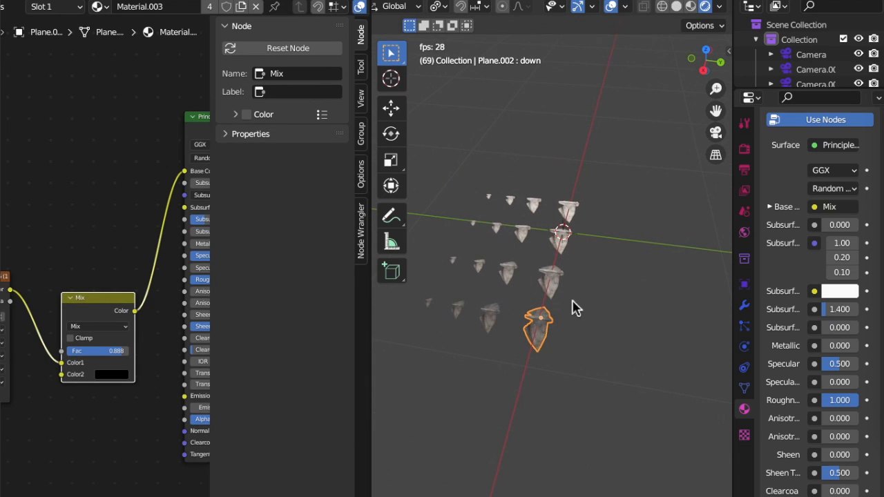
{"action": "scroll", "coordinate": [572, 294], "scroll_direction": "up", "scroll_amount": 3}
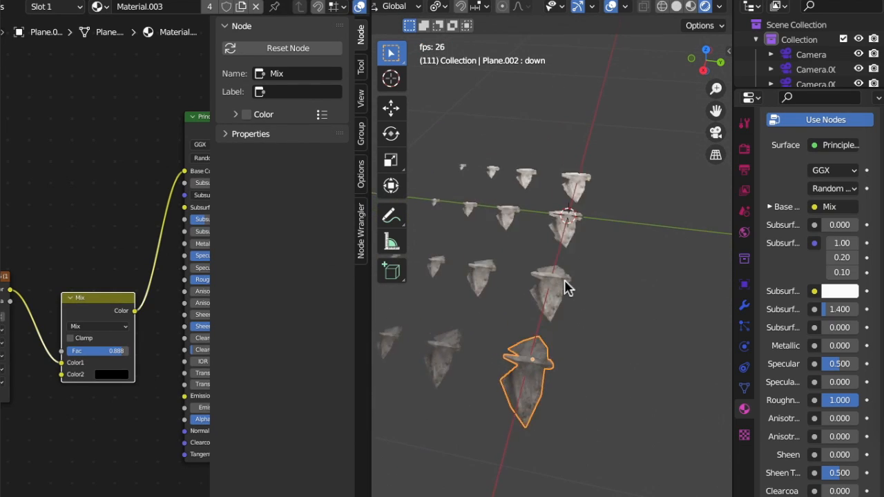
{"action": "key", "text": "space"}
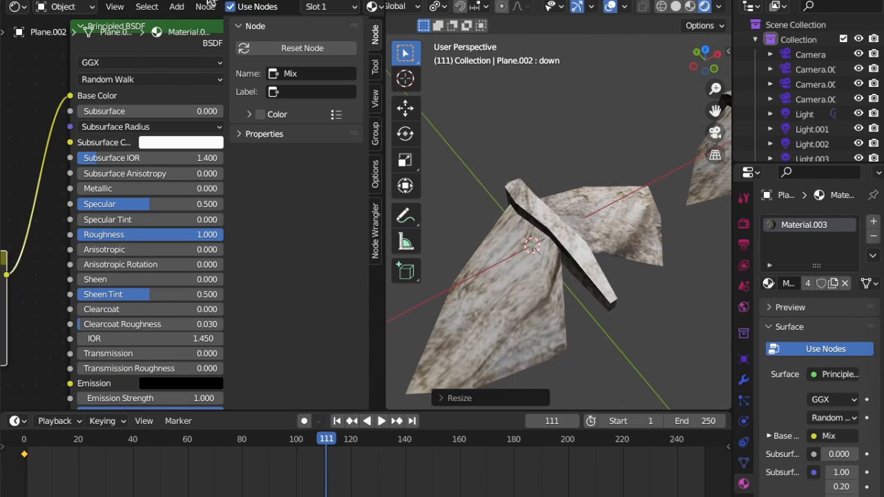
Step: Turn the shader editor area into one wide 3D viewport and play the wing animation, stopping at frame 131
{"action": "left_click", "coordinate": [19, 15]}
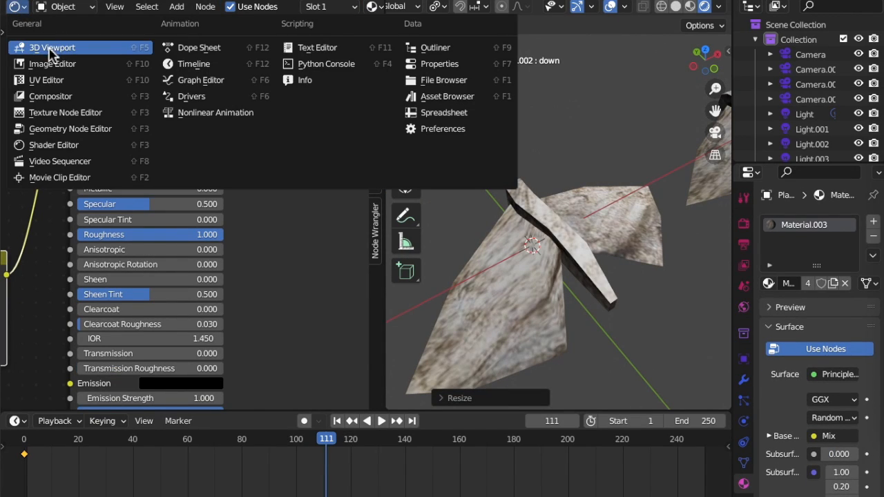
{"action": "left_click", "coordinate": [50, 47]}
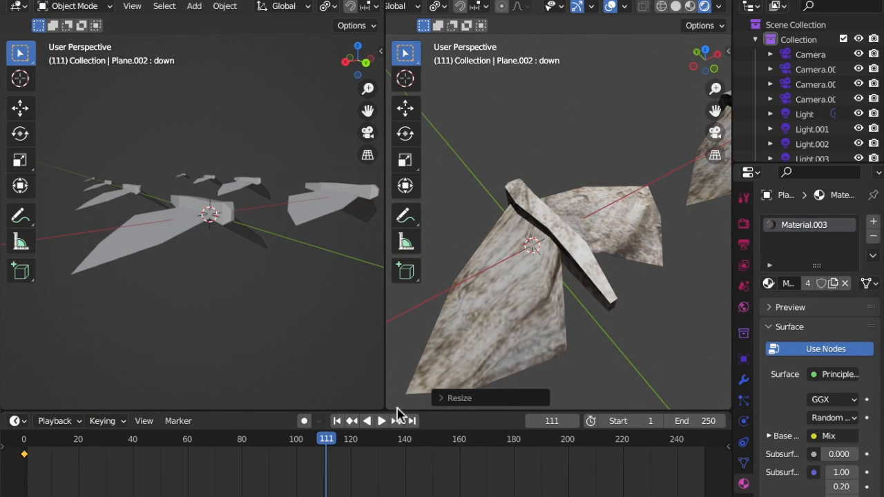
{"action": "left_click_drag", "start_coordinate": [386, 410], "coordinate": [315, 357]}
{"action": "left_click_drag", "start_coordinate": [382, 402], "coordinate": [372, 400]}
{"action": "middle_click_drag", "start_coordinate": [476, 353], "coordinate": [476, 359]}
{"action": "key", "text": "space"}
{"action": "key", "text": "space"}
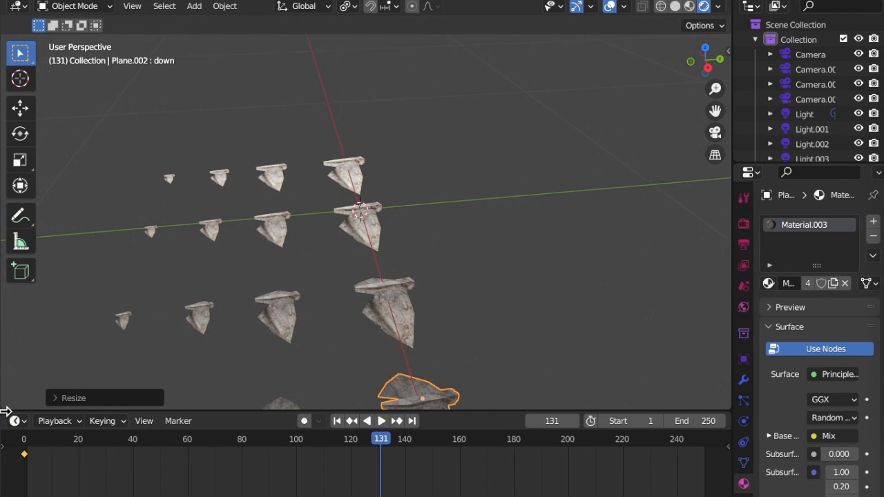
Step: Replace the timeline with an enlarged Graph Editor and show the properties of the selected moth's wing curve
{"action": "left_click", "coordinate": [15, 422]}
{"action": "left_click", "coordinate": [15, 422]}
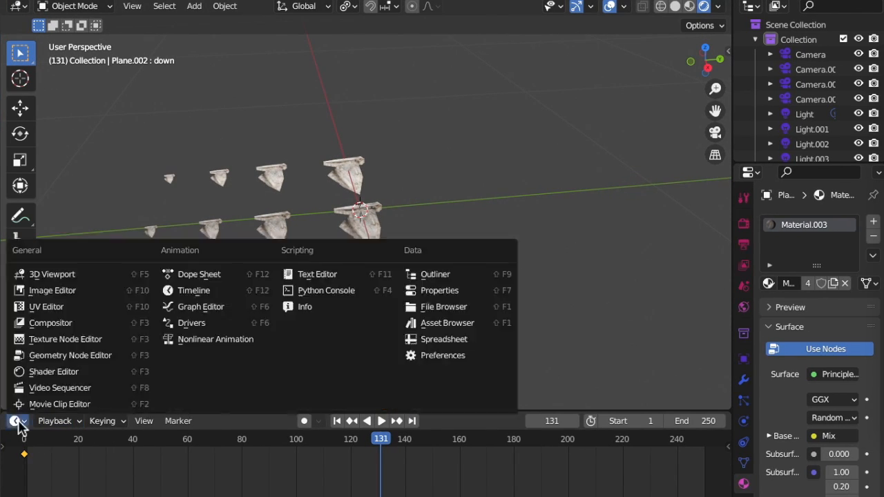
{"action": "left_click", "coordinate": [193, 309]}
{"action": "left_click_drag", "start_coordinate": [178, 412], "coordinate": [191, 243]}
{"action": "scroll", "coordinate": [466, 478], "scroll_direction": "right", "scroll_amount": 3}
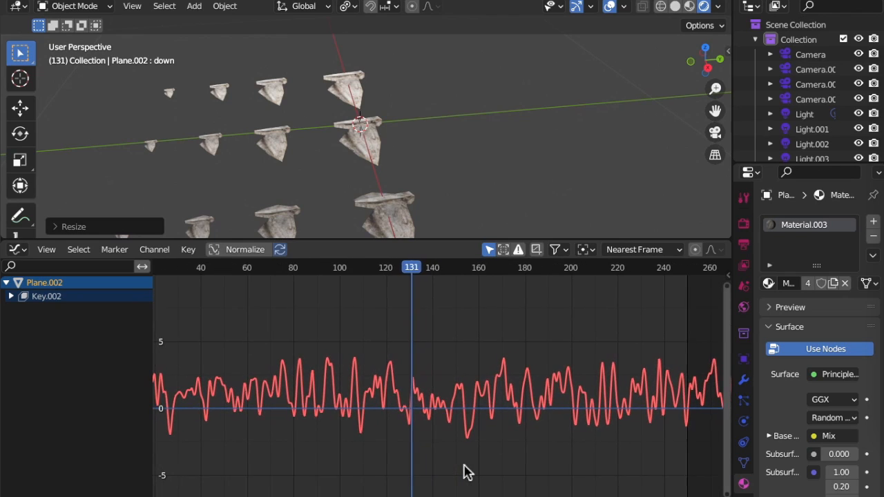
{"action": "key", "text": "n"}
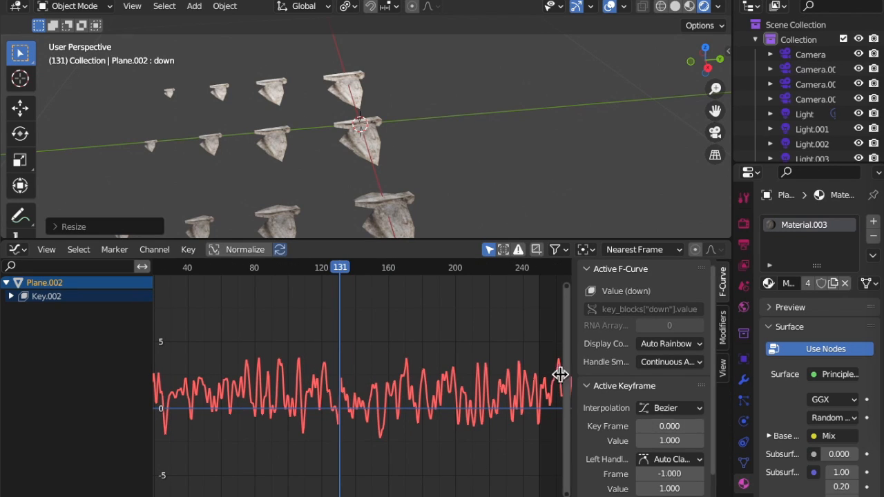
Step: Select the first-row moth in the second-darkest column and change the Offset of its Noise modifier
{"action": "left_click", "coordinate": [396, 218]}
{"action": "scroll", "coordinate": [400, 217], "scroll_direction": "down", "scroll_amount": 5}
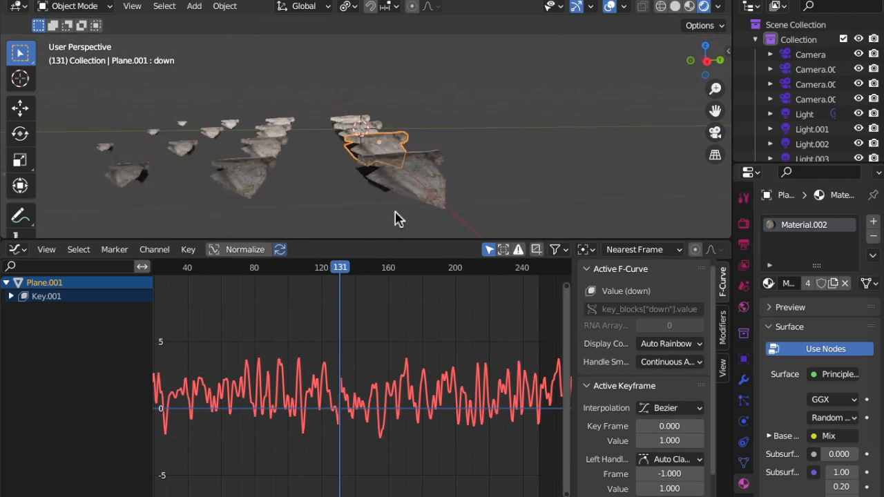
{"action": "scroll", "coordinate": [673, 413], "scroll_direction": "down", "scroll_amount": 2}
{"action": "scroll", "coordinate": [670, 414], "scroll_direction": "up", "scroll_amount": 2}
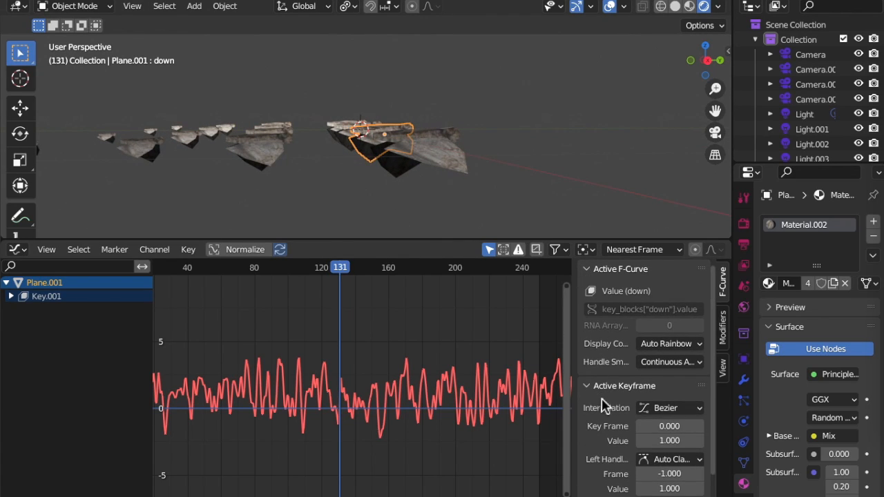
{"action": "left_click", "coordinate": [723, 340]}
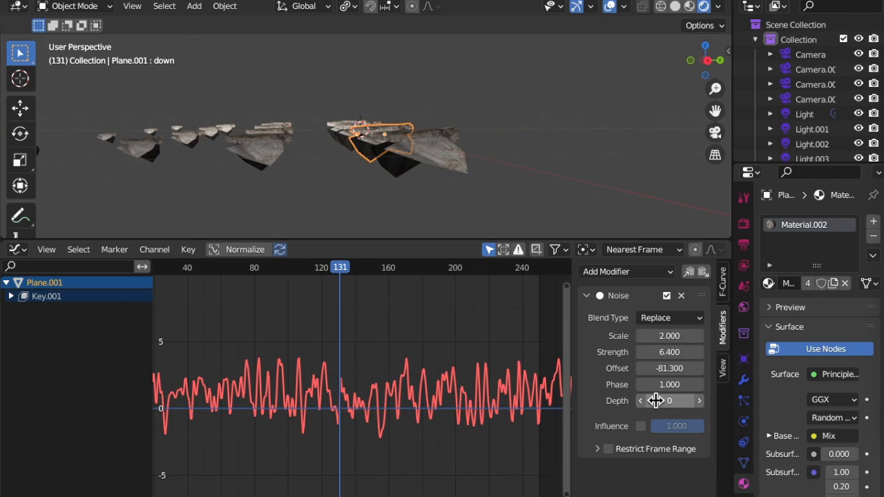
{"action": "left_click_drag", "start_coordinate": [671, 368], "coordinate": [729, 369]}
Step: Set the Noise offset of the second-row darkest moth to -64.6 and the first-row darkest moth to -68
{"action": "left_click", "coordinate": [257, 159]}
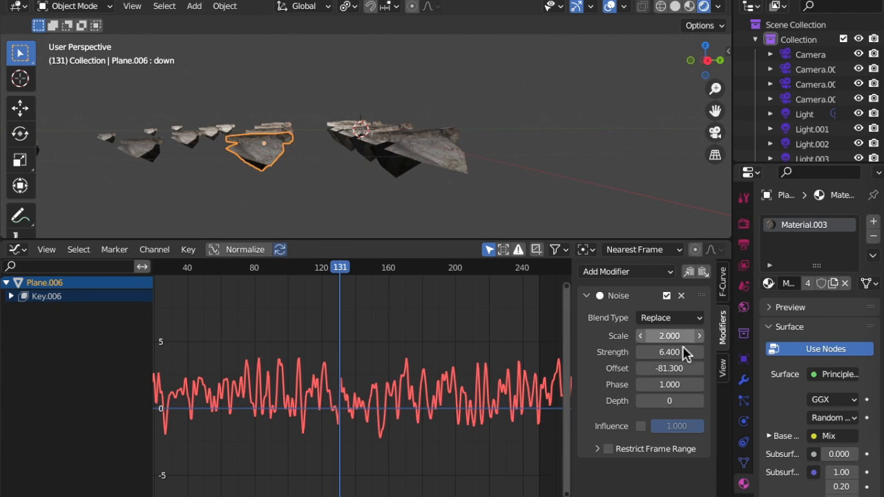
{"action": "left_click_drag", "start_coordinate": [666, 369], "coordinate": [679, 368]}
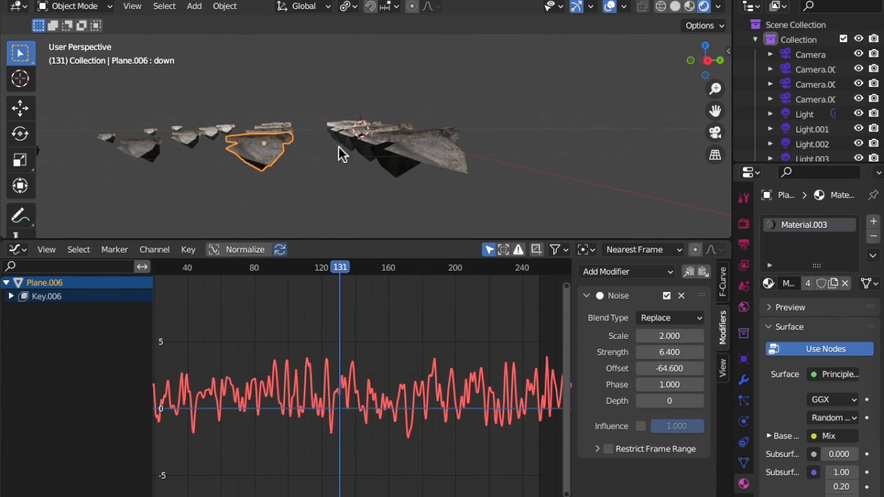
{"action": "left_click", "coordinate": [424, 164]}
{"action": "middle_click_drag", "start_coordinate": [509, 241], "coordinate": [509, 244]}
{"action": "middle_click_drag", "start_coordinate": [572, 242], "coordinate": [499, 183]}
{"action": "left_click_drag", "start_coordinate": [675, 388], "coordinate": [732, 388]}
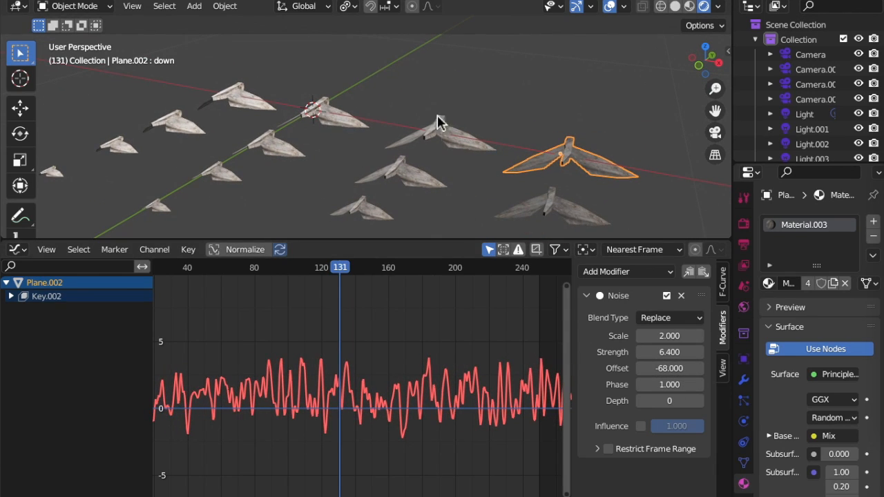
Step: Change the Noise offset of the first-row second-lightest moth and set the first-row lightest moth's offset to -61.6
{"action": "left_click", "coordinate": [441, 135]}
{"action": "left_click", "coordinate": [332, 123]}
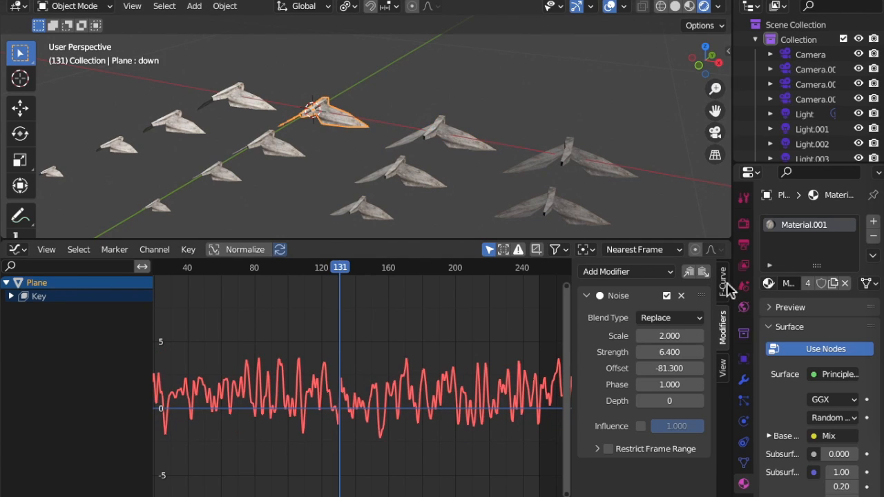
{"action": "left_click_drag", "start_coordinate": [656, 368], "coordinate": [766, 369]}
{"action": "left_click", "coordinate": [225, 102]}
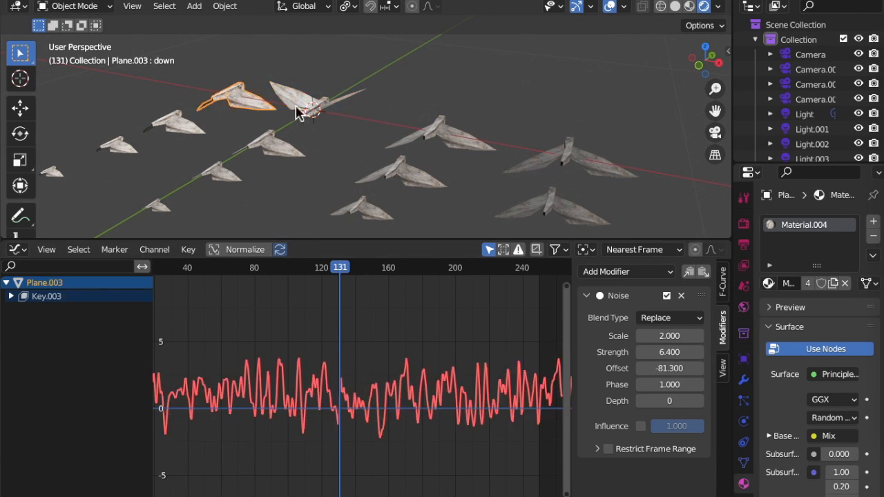
{"action": "left_click_drag", "start_coordinate": [658, 369], "coordinate": [712, 368]}
Step: Set the Noise offset of the first-row darkest moth to -52.3 and of the second-row darkest moth to -47.3
{"action": "left_click", "coordinate": [565, 161]}
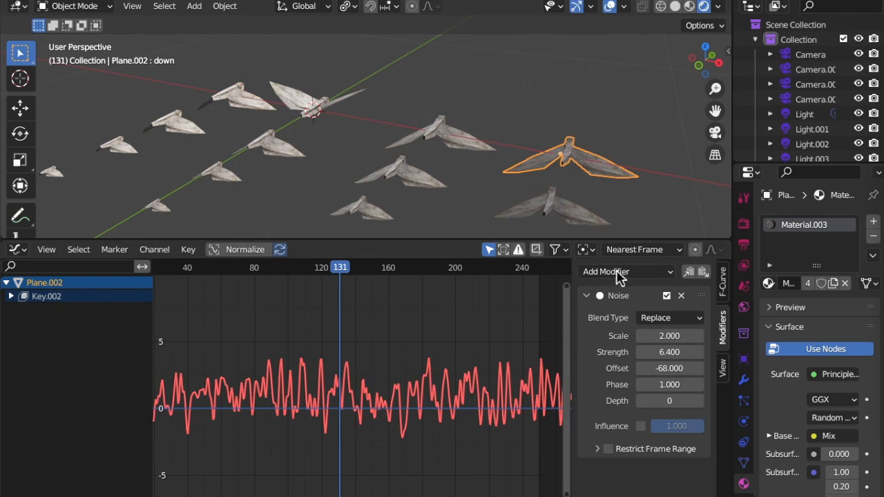
{"action": "left_click_drag", "start_coordinate": [669, 369], "coordinate": [718, 368]}
{"action": "left_click_drag", "start_coordinate": [657, 374], "coordinate": [656, 376]}
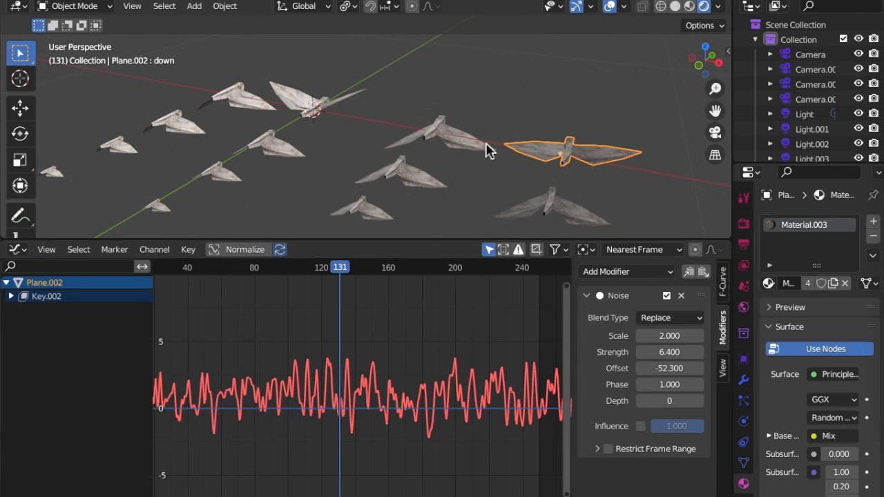
{"action": "left_click", "coordinate": [557, 214]}
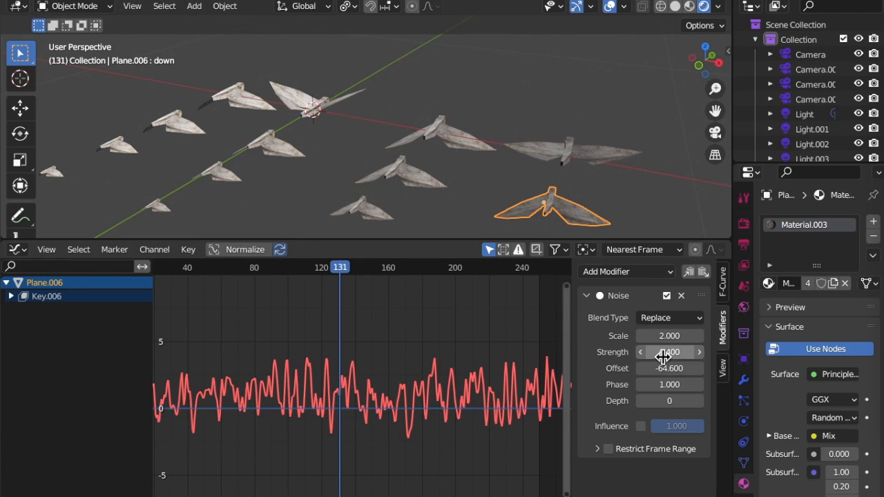
{"action": "left_click_drag", "start_coordinate": [656, 368], "coordinate": [690, 368]}
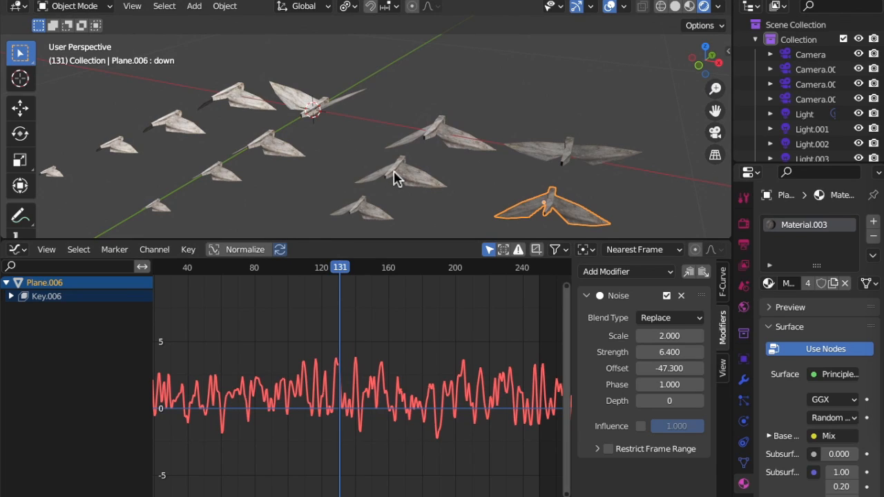
Step: In the second-darkest column, change the second-row moth's Noise offset and set the third-row moth's offset to -114.8
{"action": "left_click", "coordinate": [397, 178]}
{"action": "left_click_drag", "start_coordinate": [671, 369], "coordinate": [648, 372]}
{"action": "left_click", "coordinate": [362, 217]}
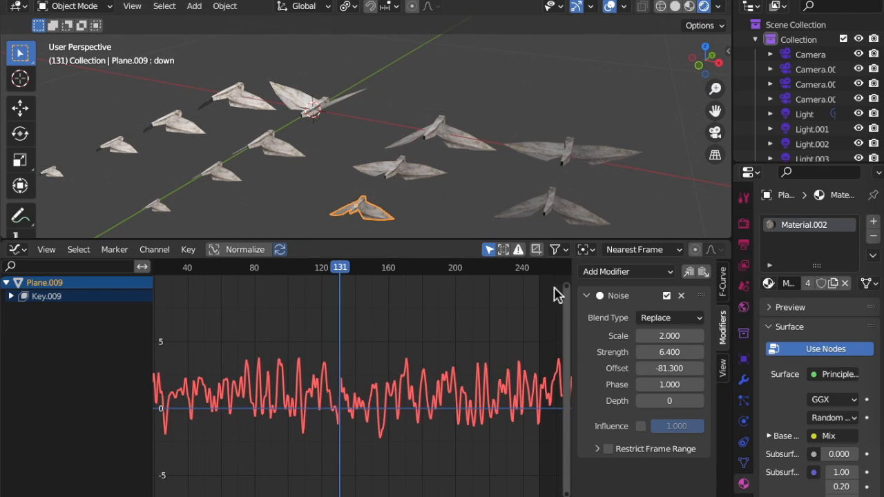
{"action": "left_click_drag", "start_coordinate": [652, 369], "coordinate": [639, 369]}
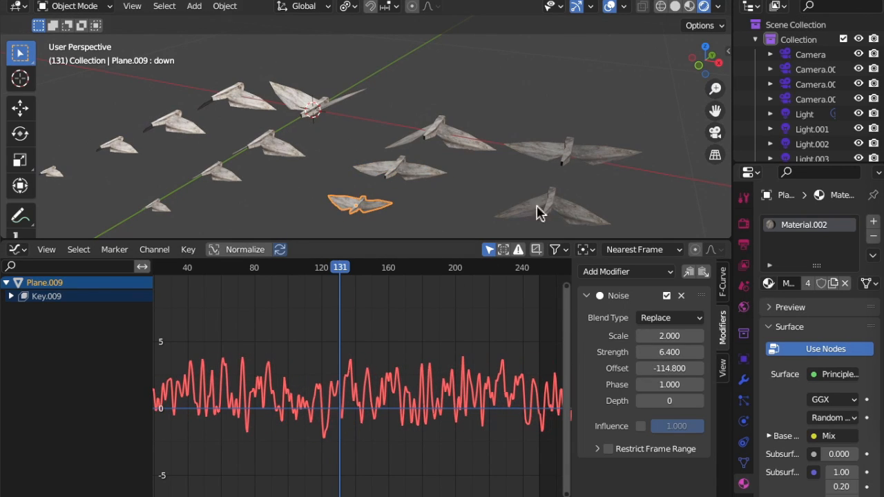
Step: Change the Noise offsets of the third- and fourth-row darkest moths and the fourth-row second-darkest moth
{"action": "scroll", "coordinate": [523, 193], "scroll_direction": "down", "scroll_amount": 5, "text": "shift"}
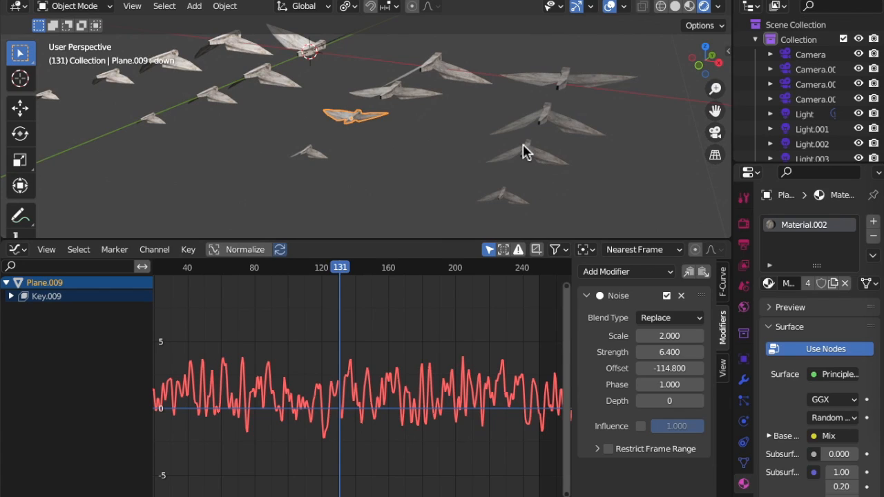
{"action": "left_click", "coordinate": [523, 152]}
{"action": "left_click_drag", "start_coordinate": [662, 377], "coordinate": [649, 372]}
{"action": "left_click", "coordinate": [500, 199]}
{"action": "left_click", "coordinate": [306, 153]}
{"action": "left_click_drag", "start_coordinate": [525, 388], "coordinate": [299, 373]}
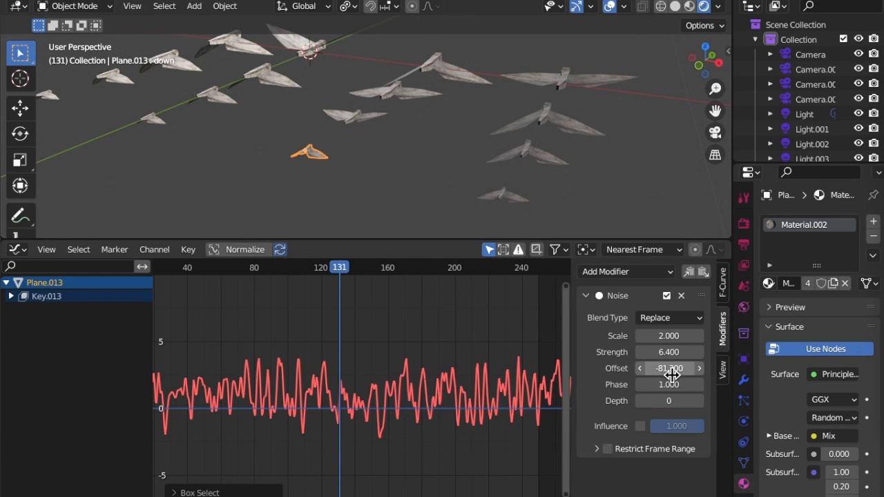
{"action": "left_click_drag", "start_coordinate": [671, 371], "coordinate": [656, 371]}
Step: In the second-lightest column, vary the Noise offsets of the fourth- and second-row moths and set the third-row moth's to -57.9
{"action": "left_click", "coordinate": [153, 122]}
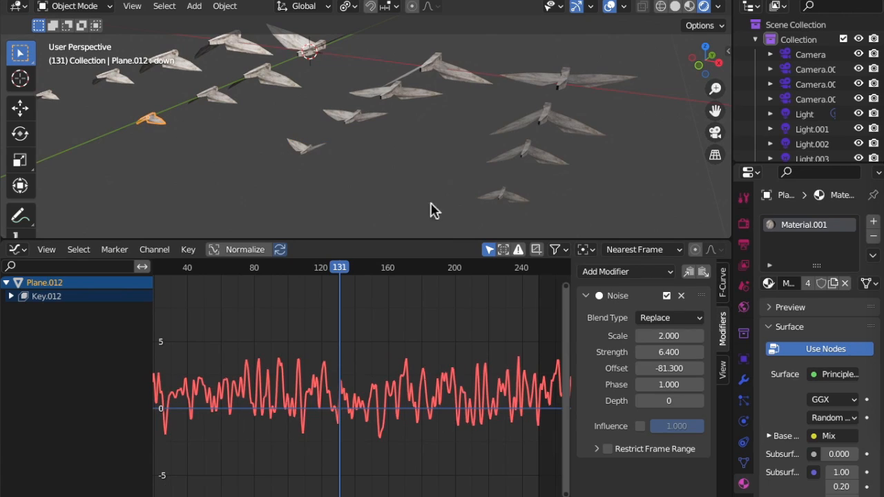
{"action": "left_click_drag", "start_coordinate": [670, 375], "coordinate": [669, 375]}
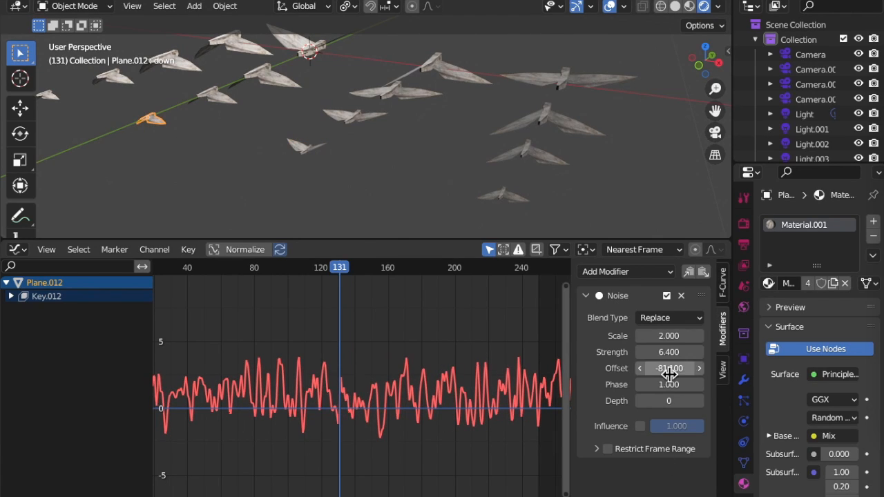
{"action": "left_click", "coordinate": [217, 100]}
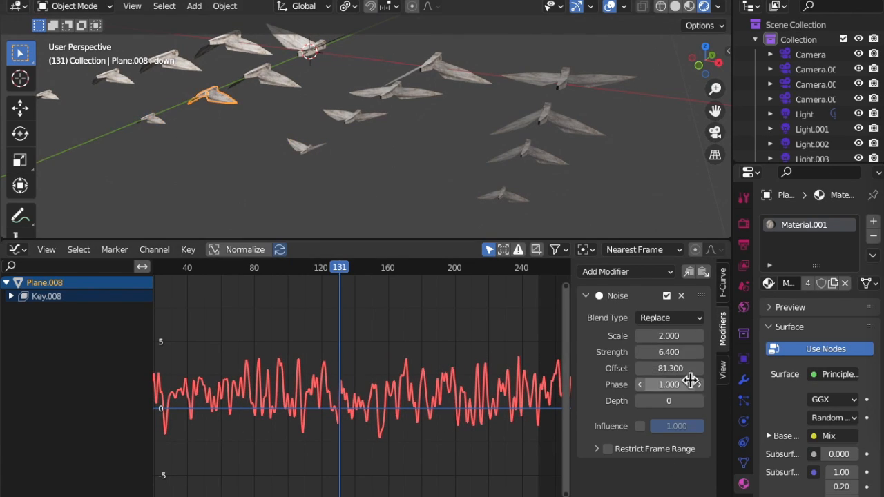
{"action": "left_click_drag", "start_coordinate": [668, 368], "coordinate": [687, 368]}
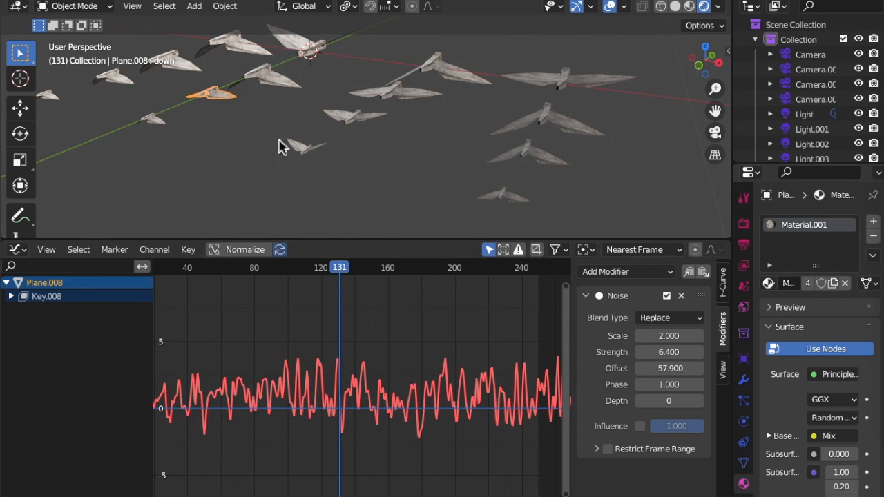
{"action": "left_click", "coordinate": [273, 78]}
{"action": "left_click_drag", "start_coordinate": [667, 378], "coordinate": [724, 379]}
Step: Set the Noise offsets of the lightest moths in rows two, three and four to -65.2, -74.5 and -65.8
{"action": "left_click", "coordinate": [181, 73]}
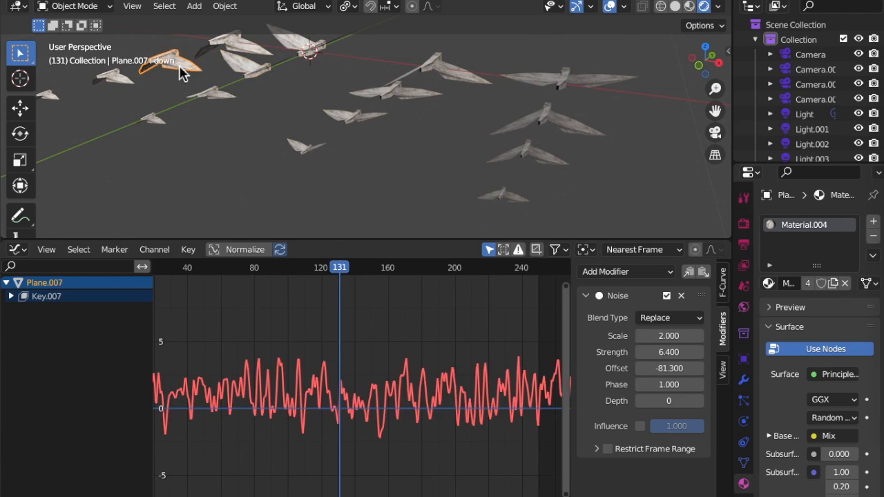
{"action": "left_click_drag", "start_coordinate": [681, 378], "coordinate": [691, 377]}
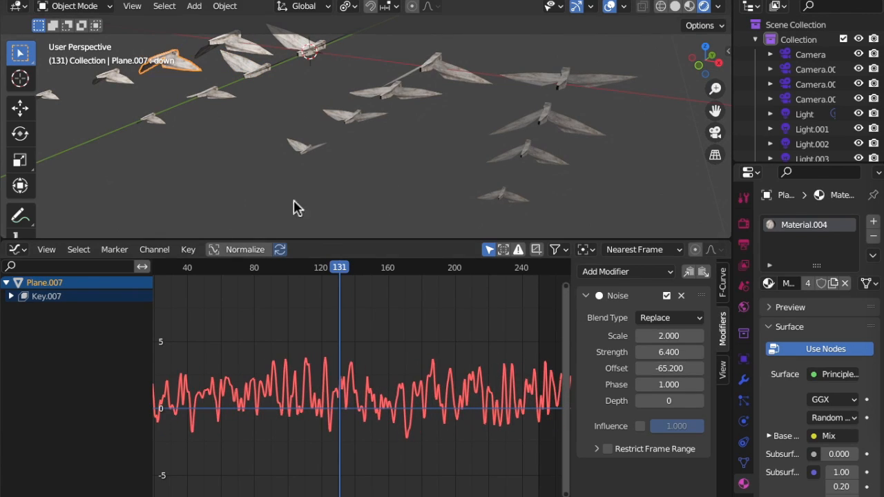
{"action": "left_click", "coordinate": [115, 83]}
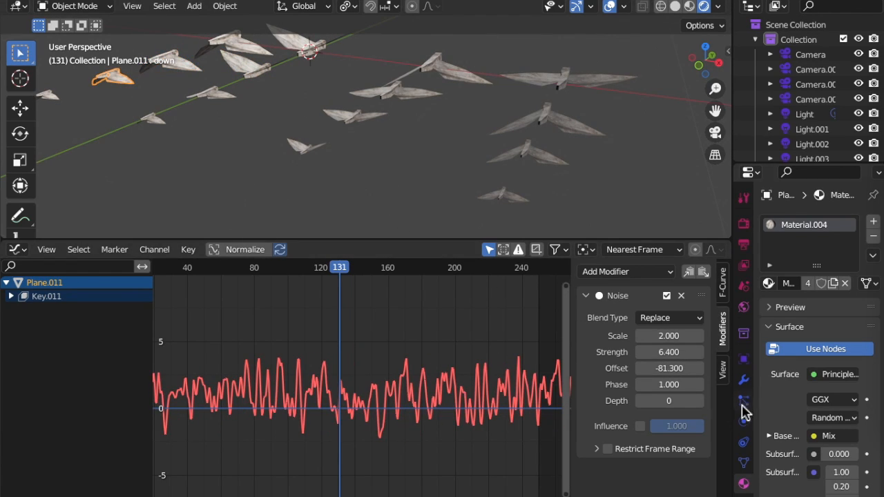
{"action": "left_click_drag", "start_coordinate": [671, 371], "coordinate": [675, 371]}
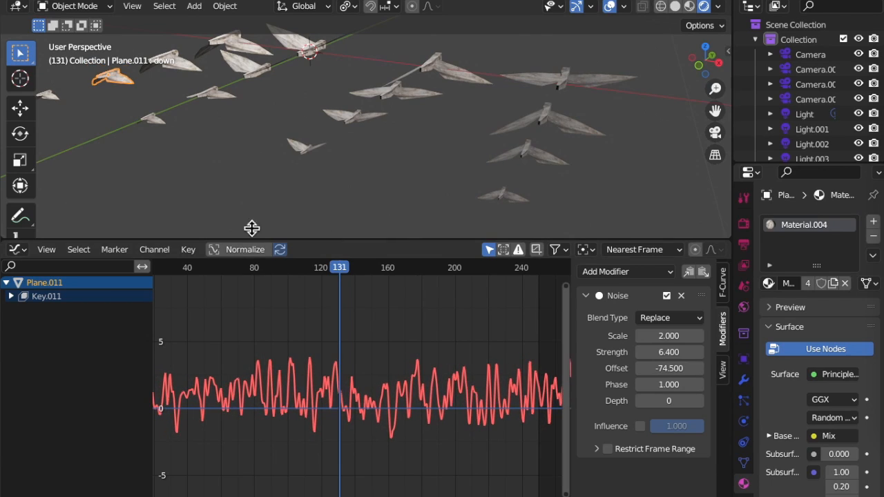
{"action": "left_click", "coordinate": [56, 99]}
{"action": "left_click_drag", "start_coordinate": [661, 369], "coordinate": [671, 369]}
Step: Set the Noise offset of the first-row lightest moth to -47.3
{"action": "middle_click_drag", "start_coordinate": [340, 84], "coordinate": [230, 47]}
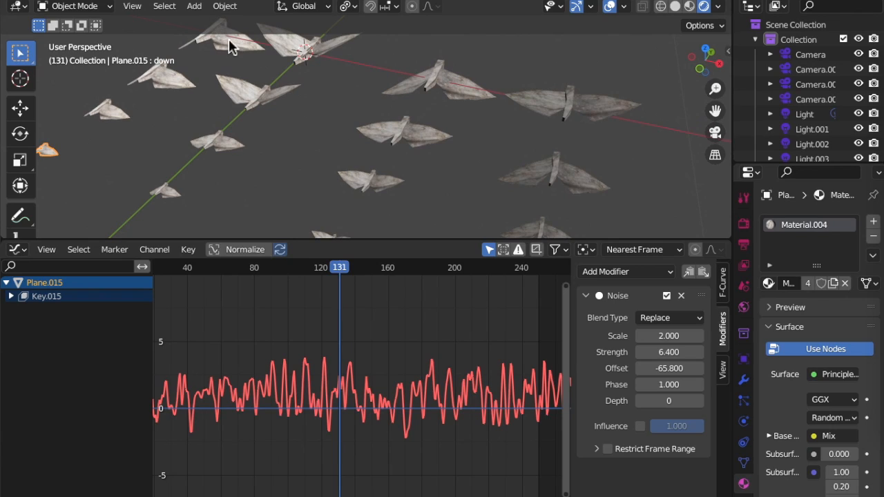
{"action": "left_click", "coordinate": [231, 47]}
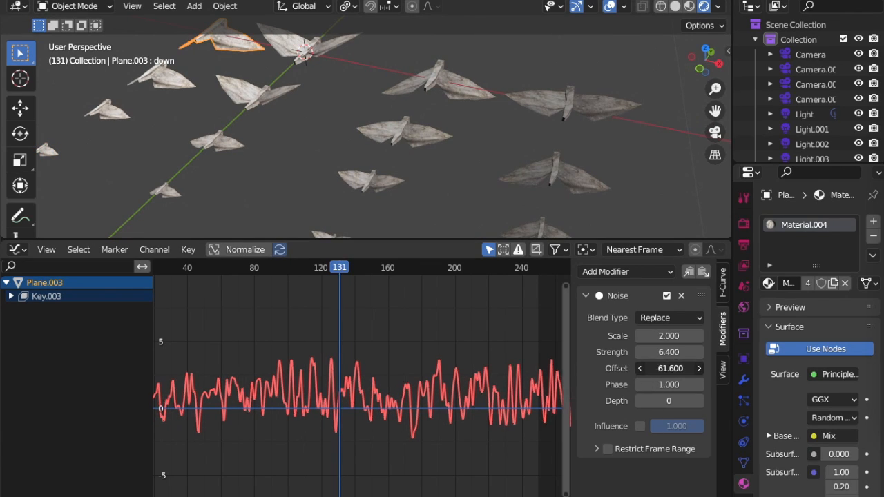
{"action": "left_click_drag", "start_coordinate": [662, 368], "coordinate": [673, 368]}
Step: Return the animation to frame 0 and bring the whole grid of moths into view
{"action": "left_click_drag", "start_coordinate": [337, 271], "coordinate": [118, 273]}
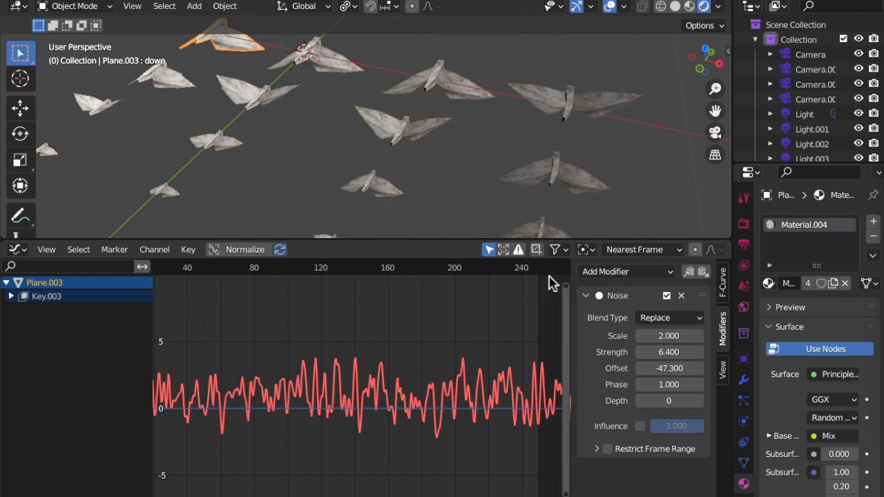
{"action": "scroll", "coordinate": [452, 332], "scroll_direction": "left", "scroll_amount": 10}
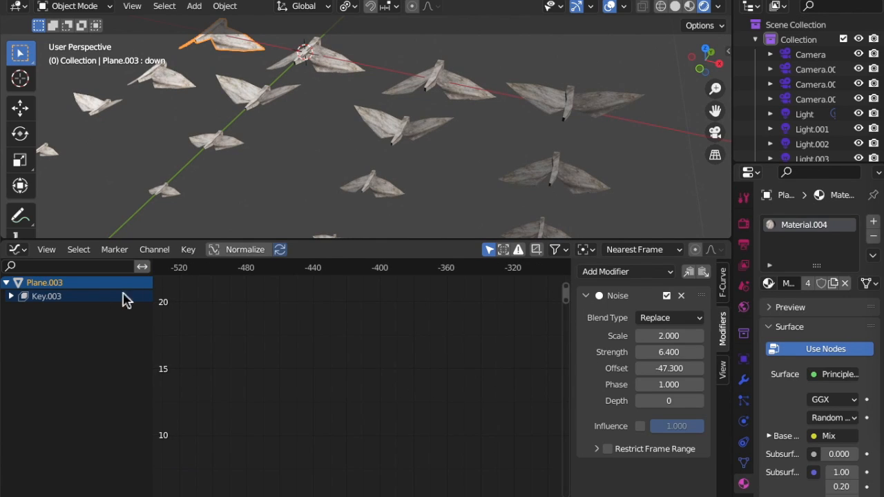
{"action": "scroll", "coordinate": [274, 153], "scroll_direction": "down", "scroll_amount": 5}
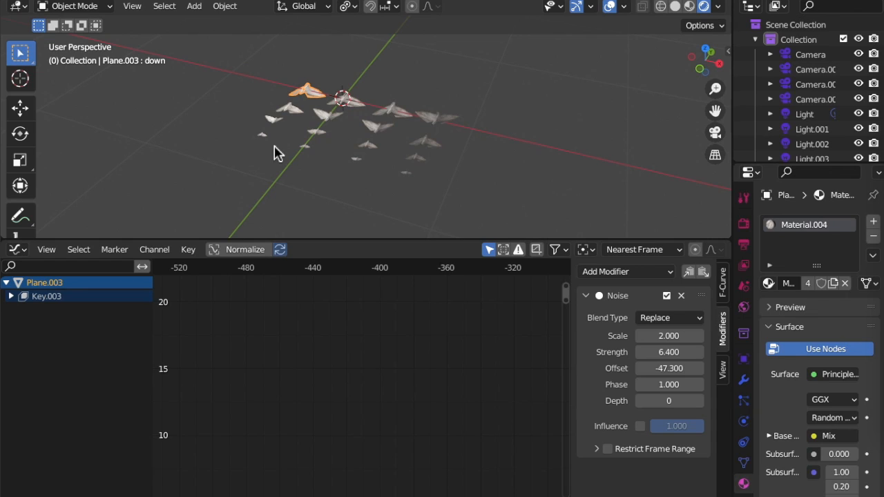
Step: Play the animation and examine the moths' wing flapping from several angles to check that they are out of sync
{"action": "key", "text": "space"}
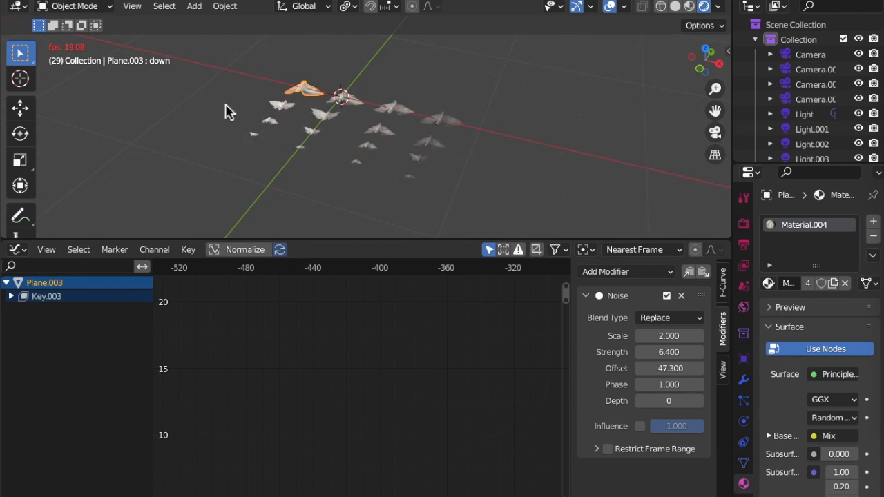
{"action": "scroll", "coordinate": [312, 125], "scroll_direction": "up", "scroll_amount": 5}
{"action": "scroll", "coordinate": [312, 126], "scroll_direction": "down", "scroll_amount": 5}
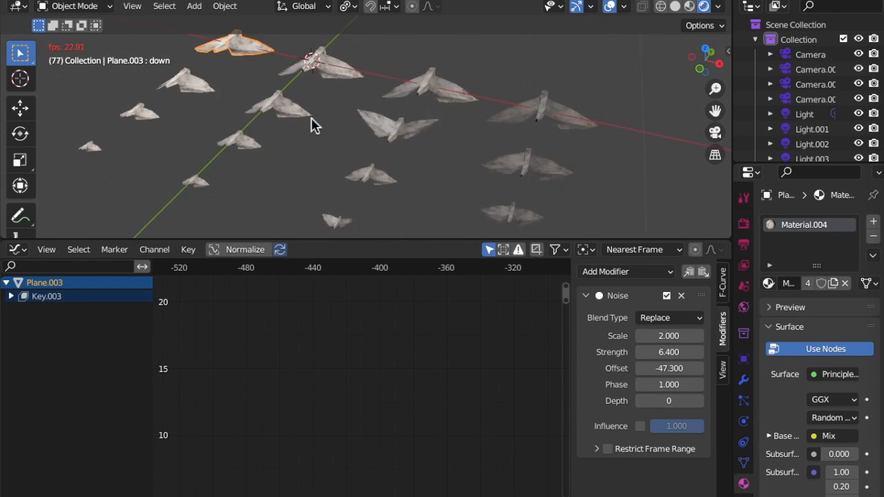
{"action": "scroll", "coordinate": [311, 125], "scroll_direction": "right", "scroll_amount": 10}
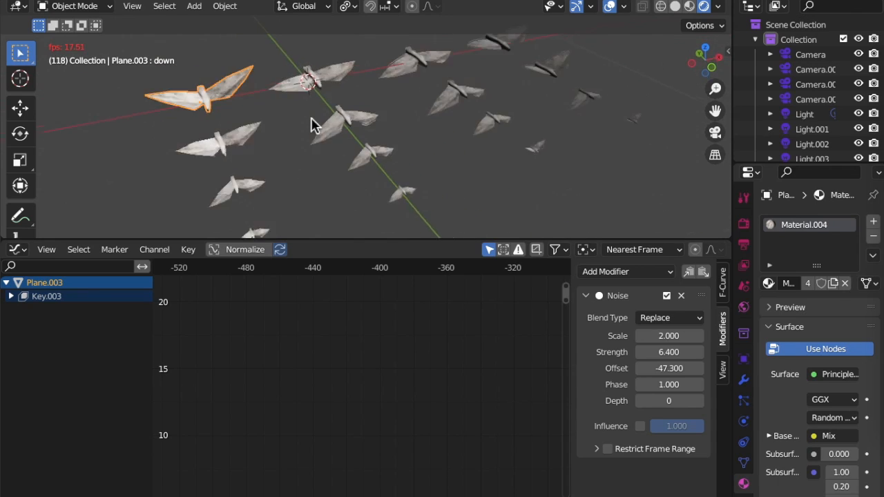
{"action": "scroll", "coordinate": [312, 119], "scroll_direction": "right", "scroll_amount": 6}
{"action": "scroll", "coordinate": [316, 144], "scroll_direction": "down", "scroll_amount": 8}
{"action": "scroll", "coordinate": [315, 151], "scroll_direction": "up", "scroll_amount": 5}
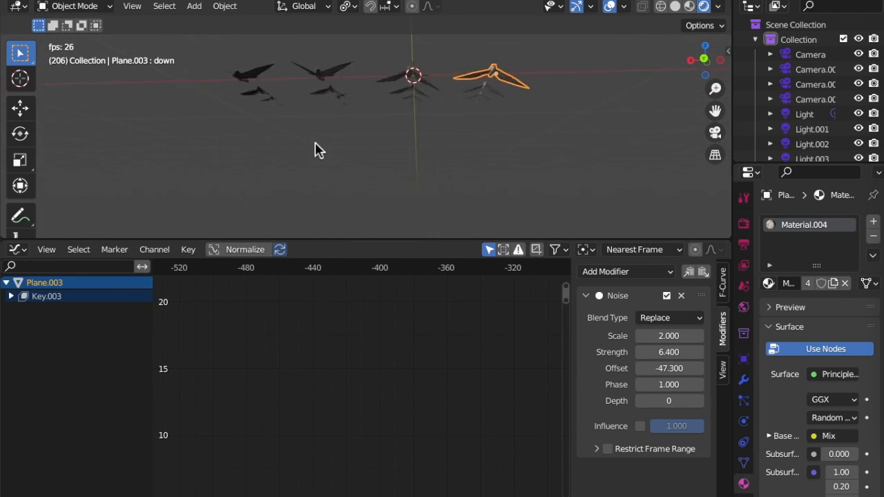
{"action": "scroll", "coordinate": [315, 151], "scroll_direction": "right", "scroll_amount": 6}
{"action": "scroll", "coordinate": [315, 150], "scroll_direction": "up", "scroll_amount": 4}
{"action": "scroll", "coordinate": [315, 143], "scroll_direction": "right", "scroll_amount": 8}
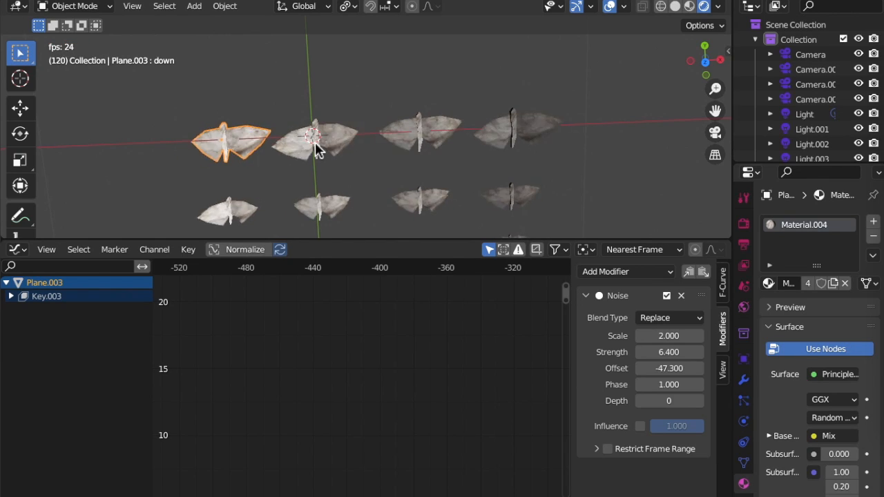
{"action": "scroll", "coordinate": [316, 127], "scroll_direction": "down", "scroll_amount": 8}
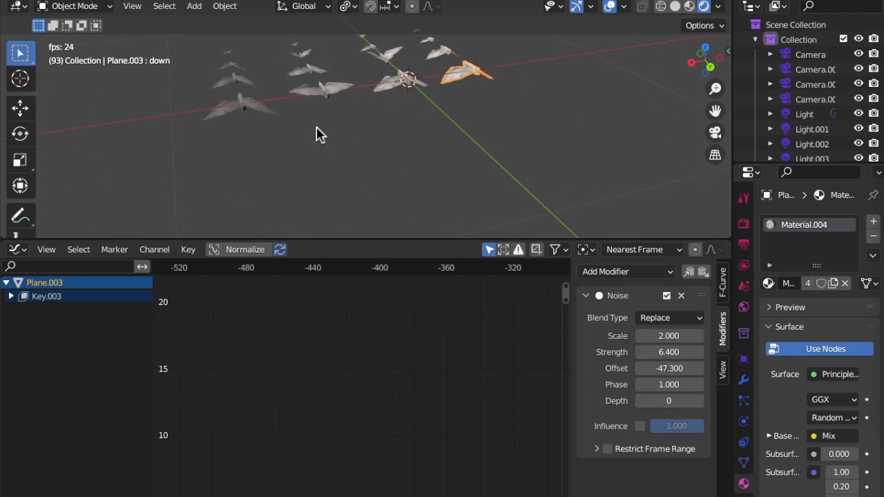
Step: Add a plane mesh, move it clear of the moth grid along the green axis and scale it down
{"action": "left_click", "coordinate": [417, 174]}
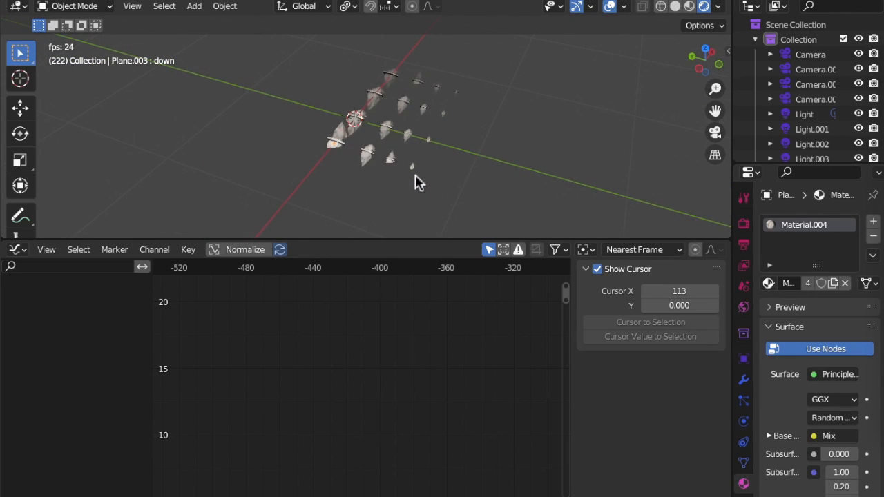
{"action": "key", "text": "shift+a"}
{"action": "mouse_move", "coordinate": [434, 176]}
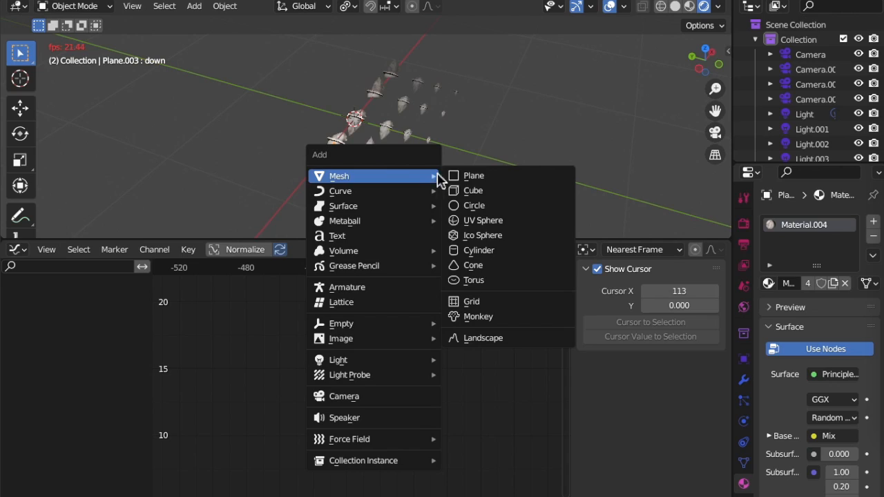
{"action": "left_click", "coordinate": [474, 176]}
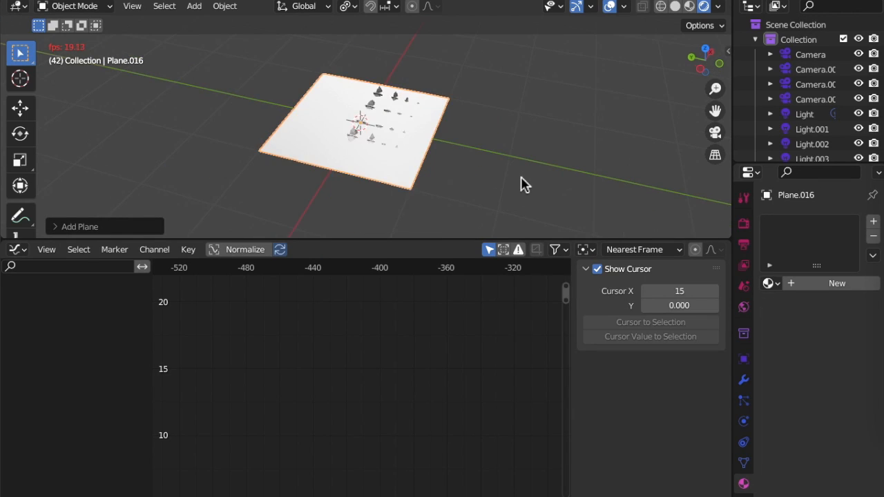
{"action": "key", "text": "g"}
{"action": "left_click", "coordinate": [387, 170]}
{"action": "key", "text": "s"}
{"action": "left_click", "coordinate": [333, 117]}
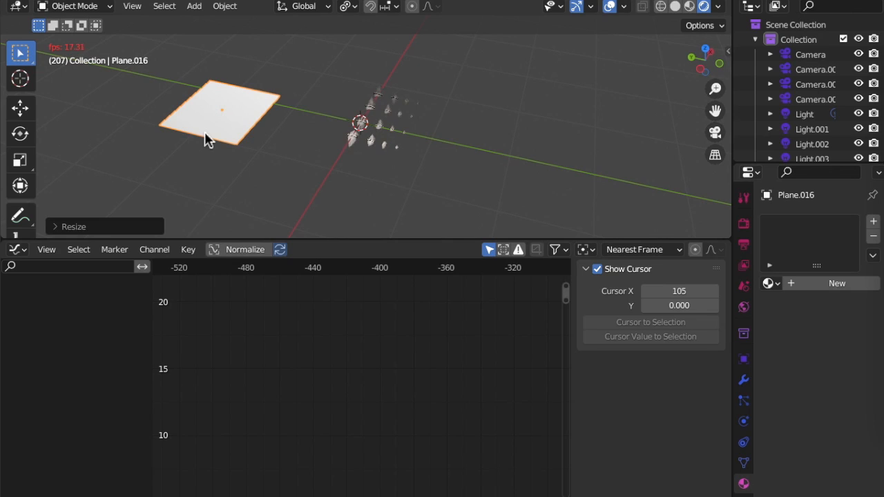
{"action": "key", "text": "ctrl+v"}
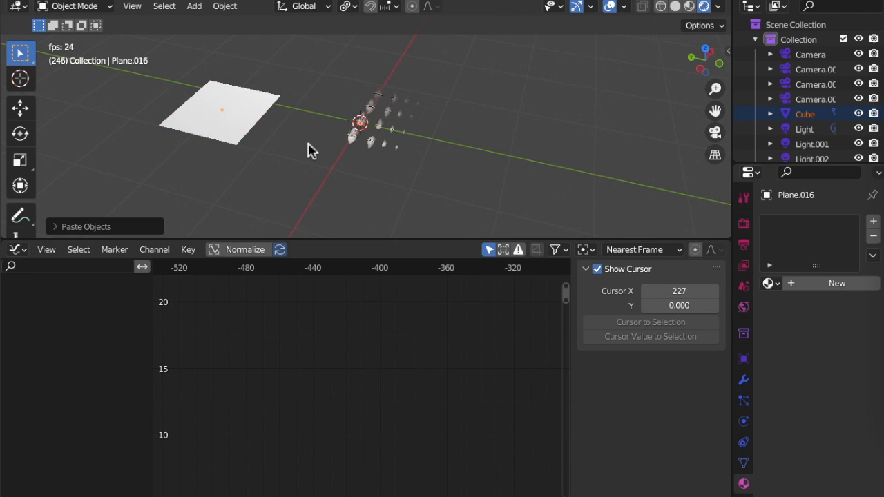
{"action": "scroll", "coordinate": [309, 151], "scroll_direction": "up", "scroll_amount": 10}
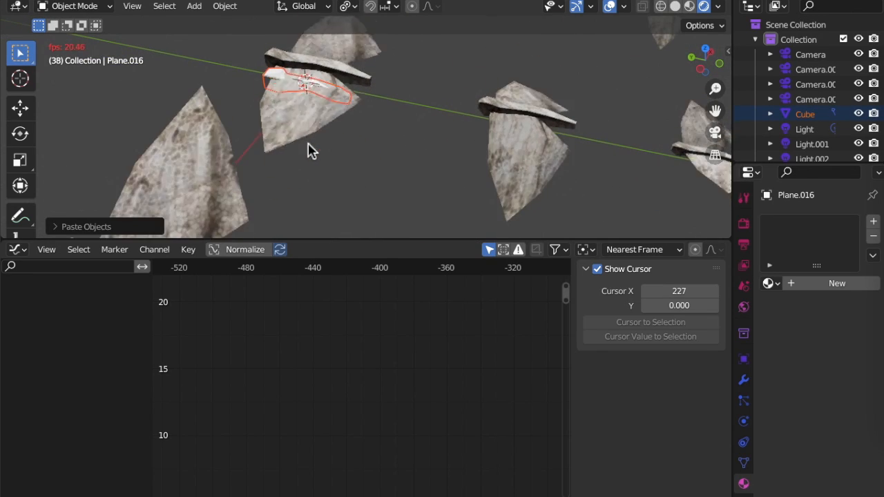
{"action": "key", "text": "x"}
{"action": "left_click", "coordinate": [308, 149]}
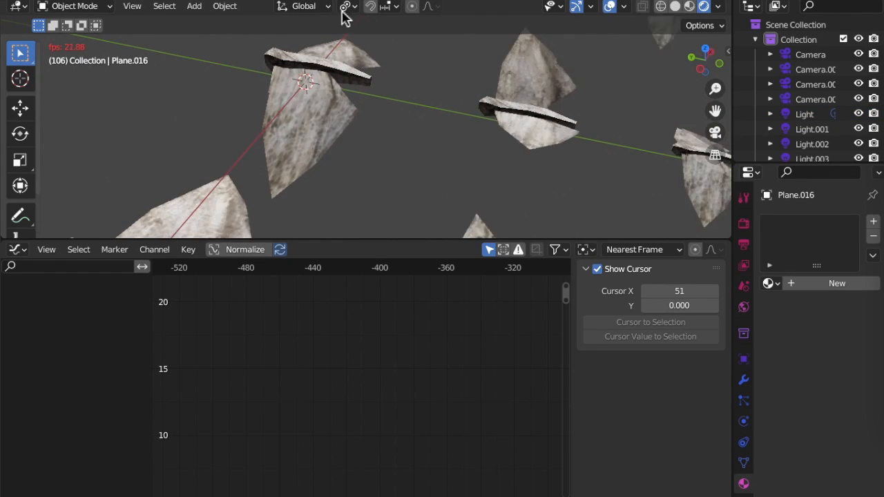
Step: Request the recent file moths.blend and save the current untitled scene under that name
{"action": "left_click", "coordinate": [65, 4]}
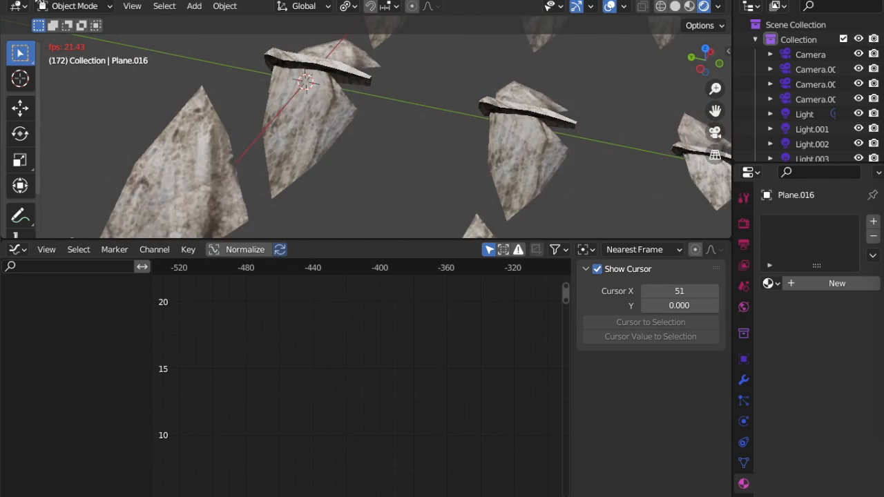
{"action": "left_click", "coordinate": [36, 1]}
{"action": "mouse_move", "coordinate": [72, 36]}
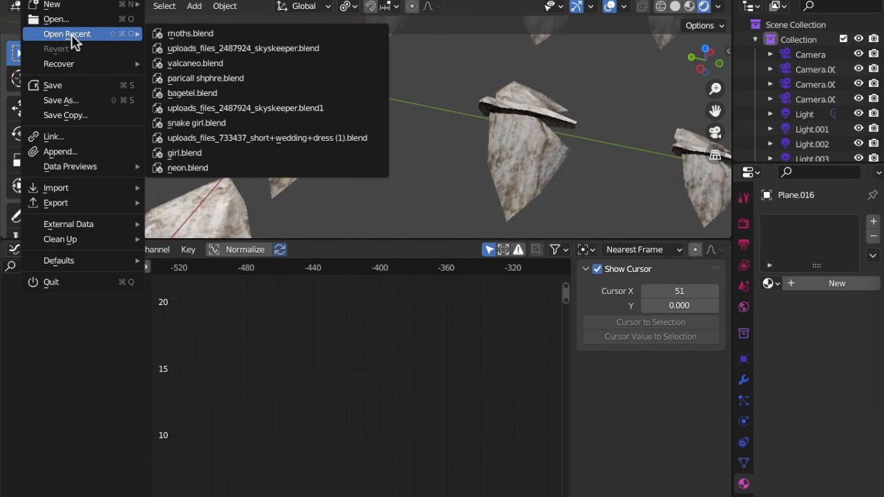
{"action": "left_click", "coordinate": [174, 33]}
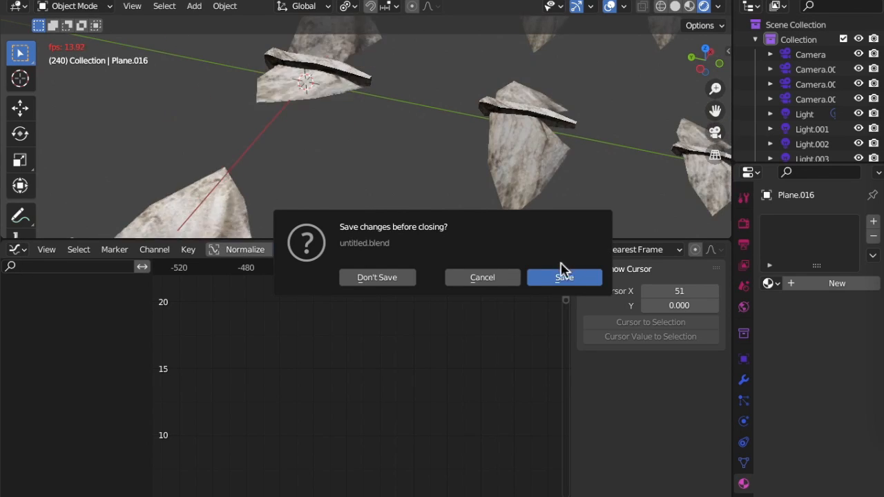
{"action": "left_click", "coordinate": [560, 278]}
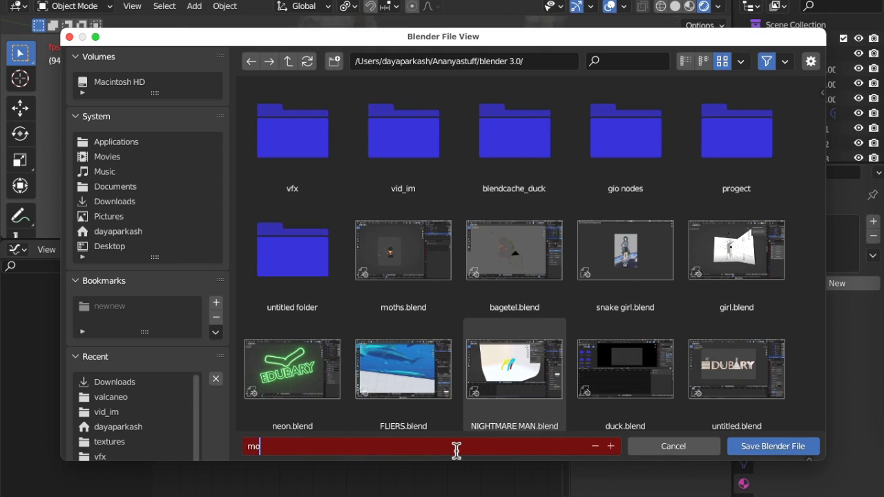
{"action": "left_click", "coordinate": [457, 446]}
{"action": "type", "text": "moth"}
{"action": "key", "text": "Tab"}
{"action": "key", "text": "Return"}
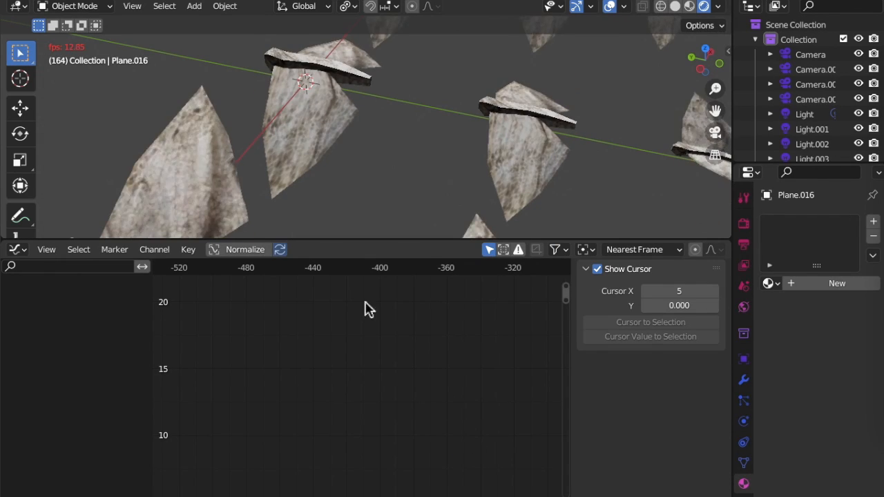
Step: Reopen the recent file moths.blend
{"action": "left_click", "coordinate": [35, 1]}
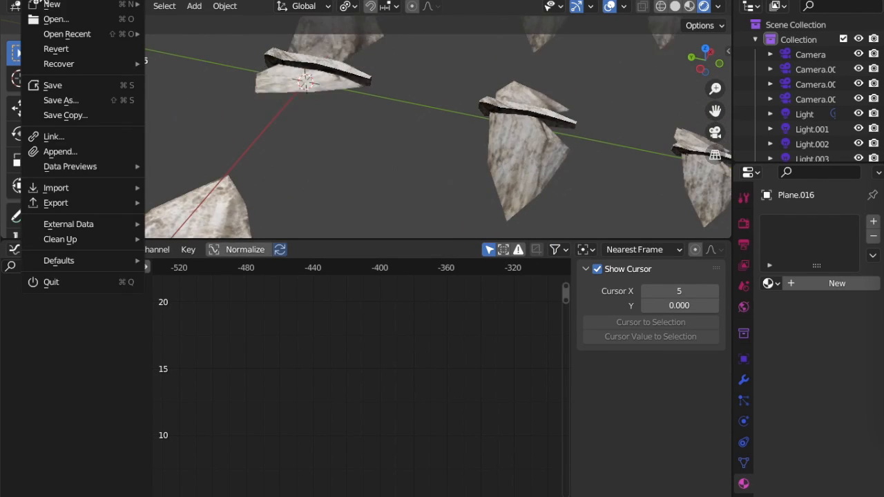
{"action": "mouse_move", "coordinate": [69, 34]}
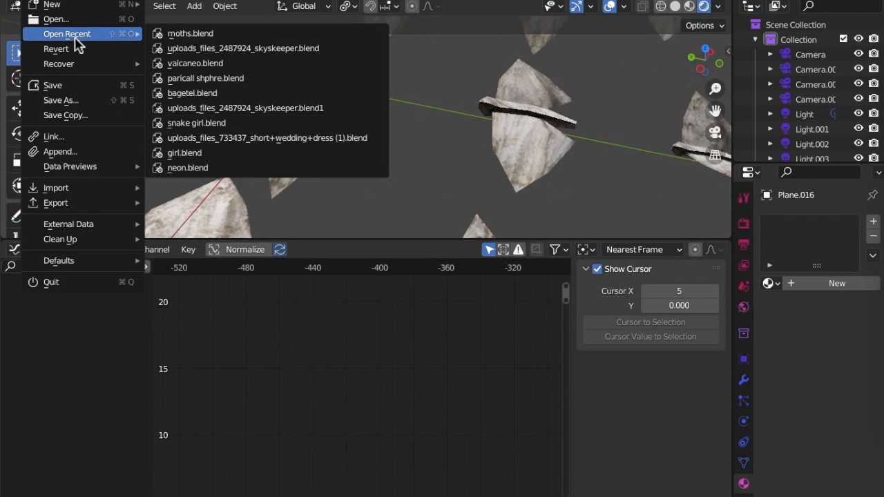
{"action": "left_click", "coordinate": [207, 35]}
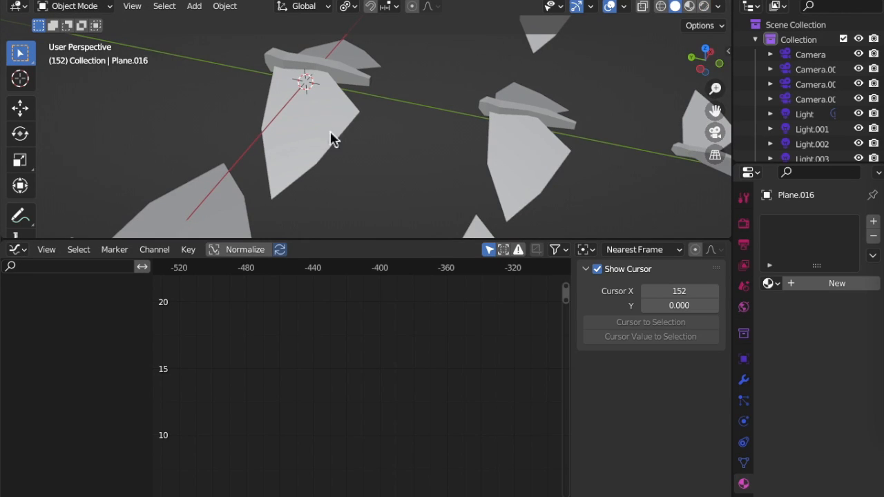
{"action": "middle_click_drag", "start_coordinate": [333, 131], "coordinate": [352, 131]}
{"action": "scroll", "coordinate": [416, 221], "scroll_direction": "down", "scroll_amount": 10}
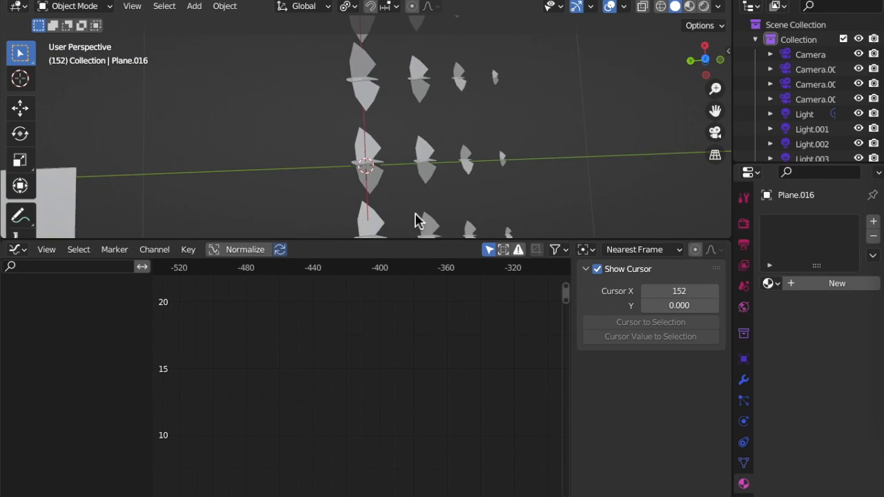
{"action": "middle_click_drag", "start_coordinate": [417, 221], "coordinate": [416, 221]}
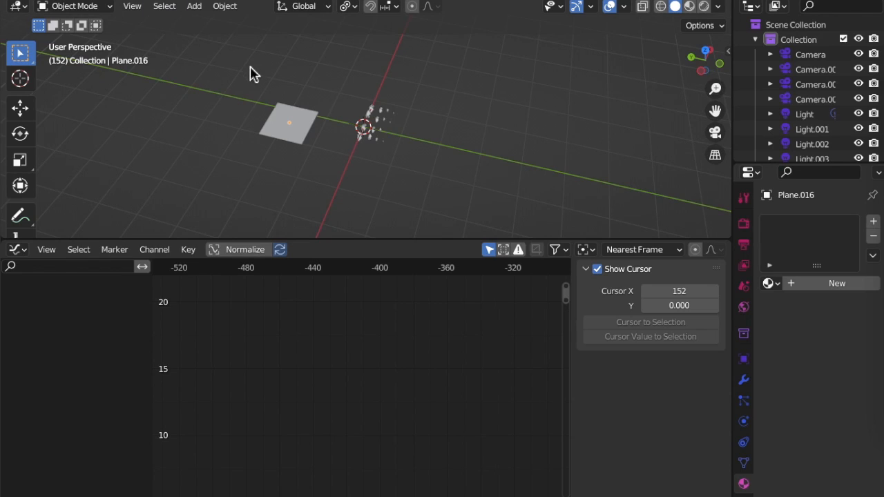
{"action": "scroll", "coordinate": [250, 74], "scroll_direction": "up", "scroll_amount": 8}
{"action": "scroll", "coordinate": [250, 74], "scroll_direction": "down", "scroll_amount": 4}
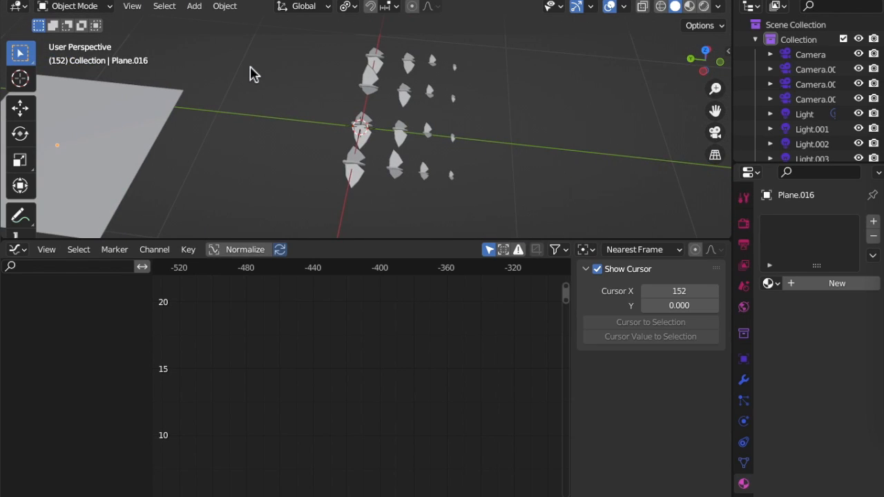
{"action": "key", "text": "super+v"}
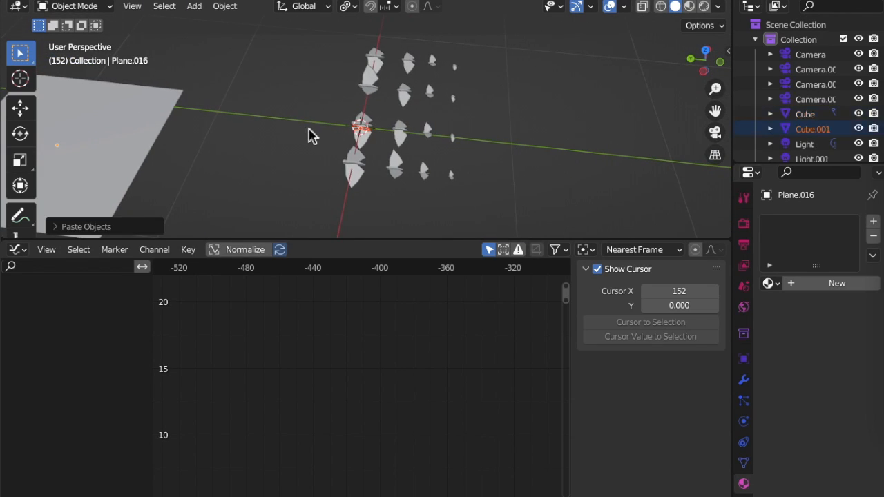
{"action": "key", "text": "super+z"}
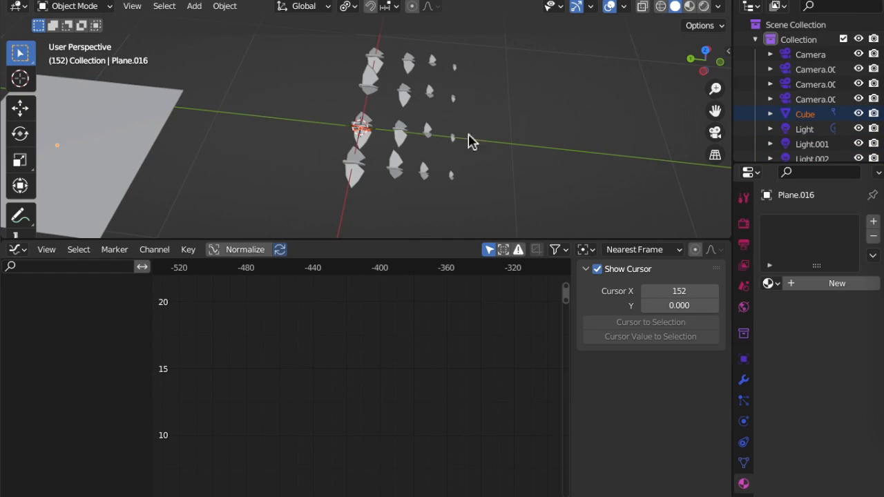
{"action": "scroll", "coordinate": [449, 99], "scroll_direction": "up", "scroll_amount": 11}
{"action": "key", "text": "super+z"}
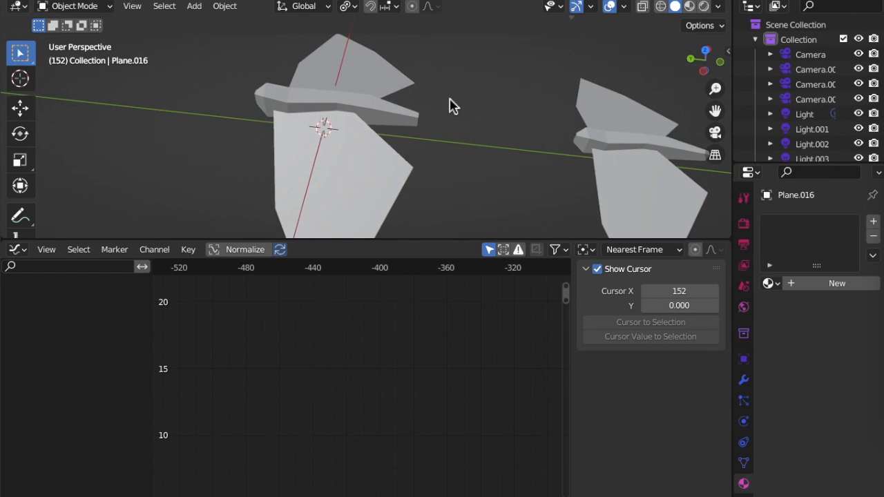
Step: Display the scene in rendered viewport shading and inspect the moths and the separate plane from several angles
{"action": "scroll", "coordinate": [450, 100], "scroll_direction": "down", "scroll_amount": 10}
{"action": "middle_click_drag", "start_coordinate": [471, 156], "coordinate": [499, 200]}
{"action": "key", "text": "F1"}
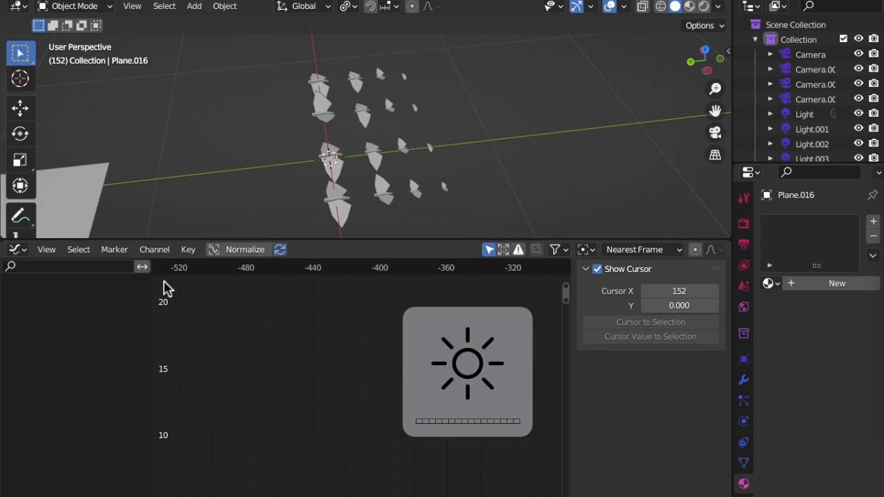
{"action": "middle_click_drag", "start_coordinate": [323, 178], "coordinate": [359, 159]}
{"action": "scroll", "coordinate": [323, 178], "scroll_direction": "down", "scroll_amount": 7}
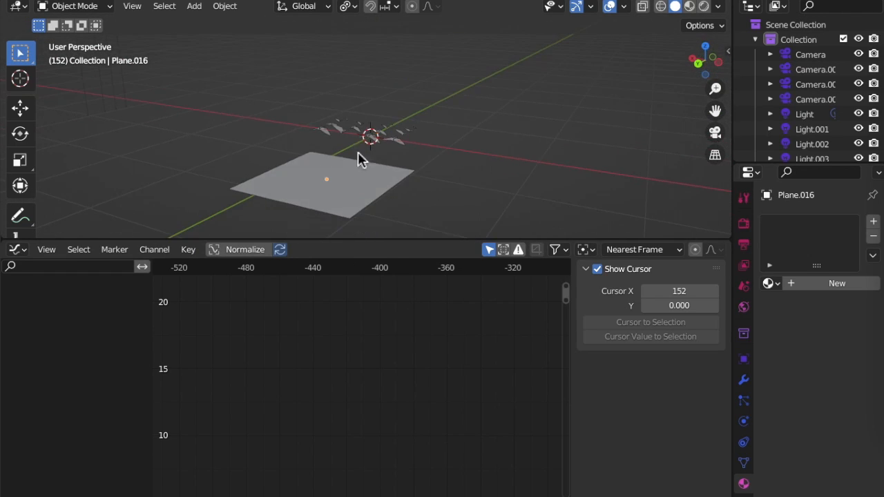
{"action": "left_click", "coordinate": [705, 8]}
{"action": "middle_click_drag", "start_coordinate": [580, 136], "coordinate": [582, 139]}
{"action": "scroll", "coordinate": [580, 136], "scroll_direction": "up", "scroll_amount": 4}
{"action": "scroll", "coordinate": [578, 132], "scroll_direction": "up", "scroll_amount": 5}
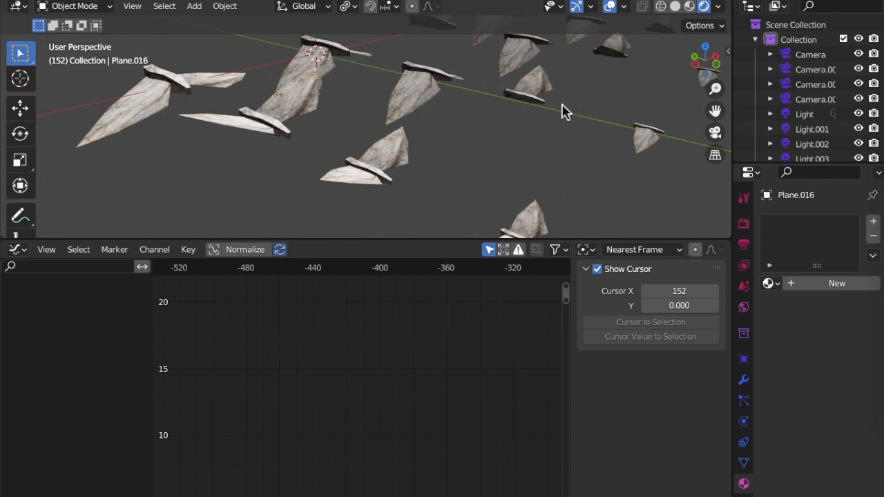
{"action": "scroll", "coordinate": [563, 98], "scroll_direction": "down", "scroll_amount": 7}
{"action": "scroll", "coordinate": [563, 98], "scroll_direction": "down", "scroll_amount": 3}
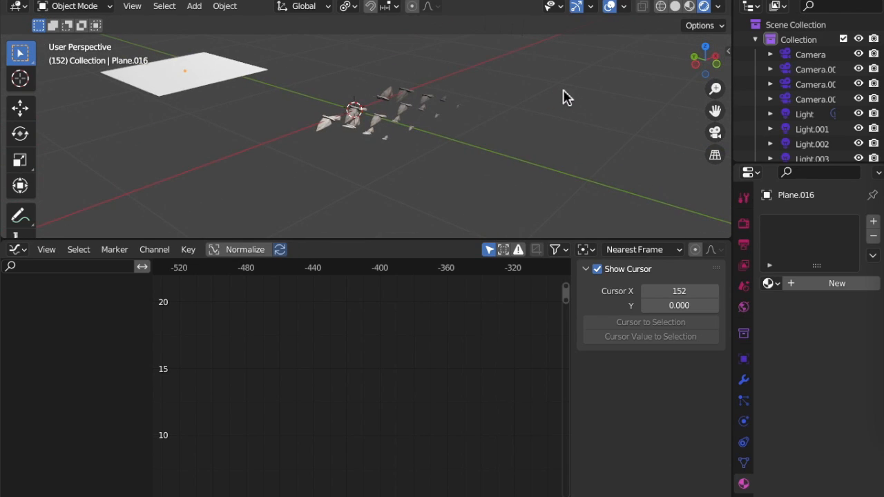
{"action": "middle_click_drag", "start_coordinate": [335, 128], "coordinate": [804, 221]}
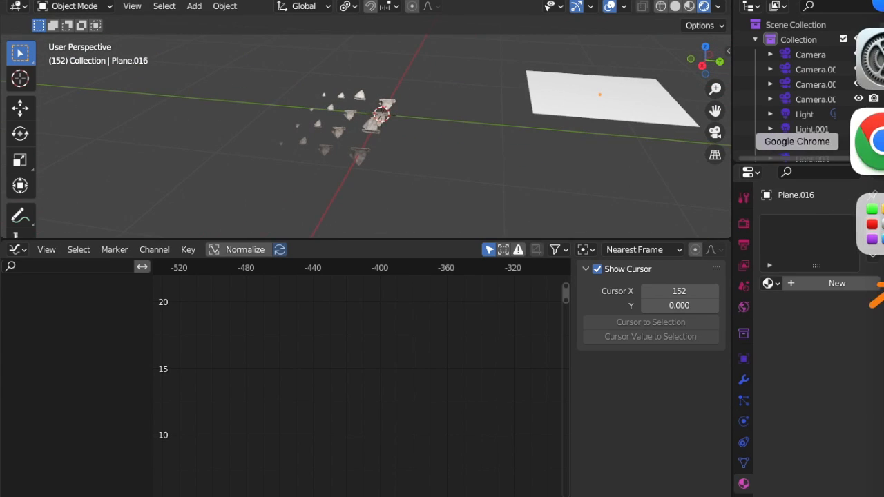
Step: Switch to Google Chrome and look through the skills sections on the Edubary home page
{"action": "left_click", "coordinate": [869, 138]}
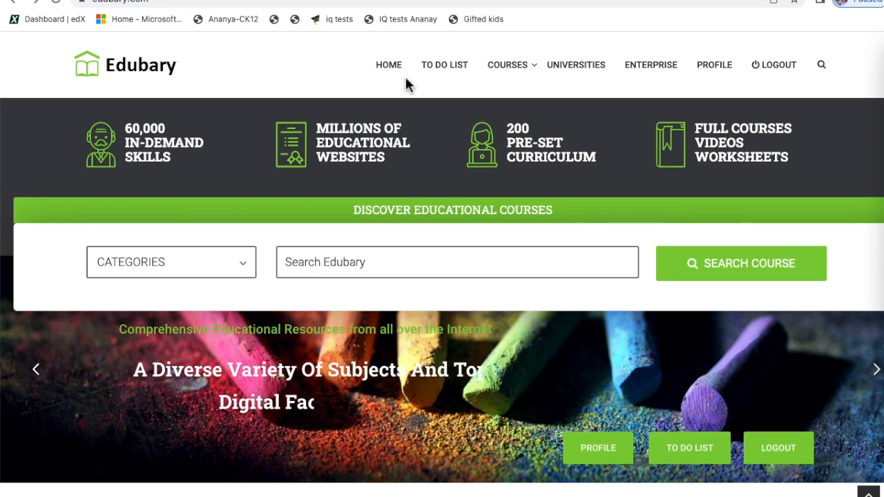
{"action": "scroll", "coordinate": [406, 79], "scroll_direction": "down", "scroll_amount": 5}
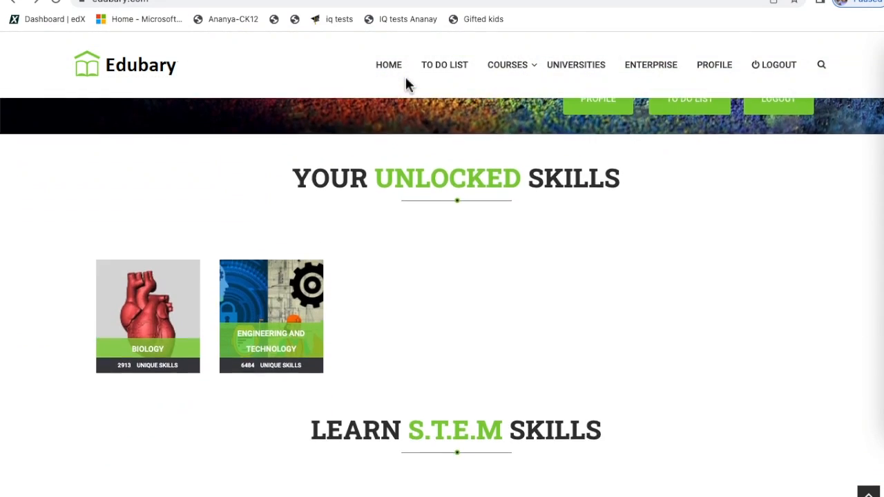
{"action": "scroll", "coordinate": [473, 276], "scroll_direction": "down", "scroll_amount": 2}
{"action": "scroll", "coordinate": [474, 277], "scroll_direction": "up", "scroll_amount": 1}
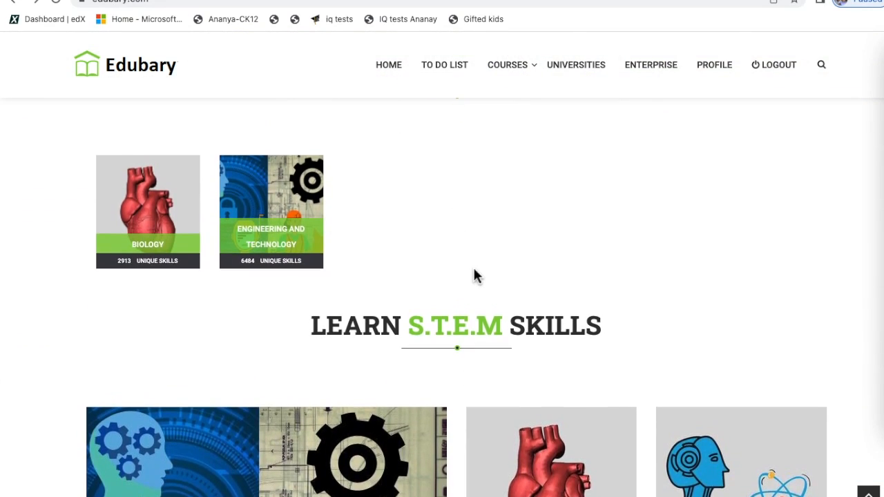
Step: Look through the S.T.E.M., humanities and social science subjects on the Edubary home page
{"action": "scroll", "coordinate": [474, 277], "scroll_direction": "down", "scroll_amount": 2}
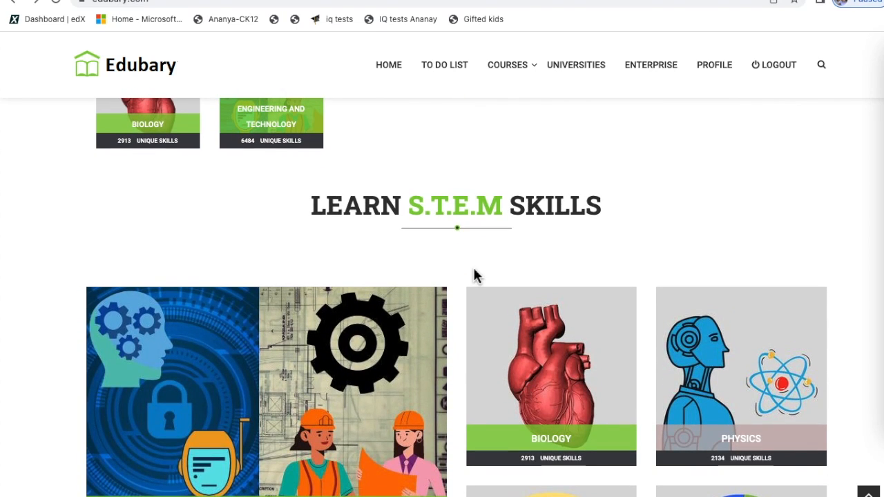
{"action": "scroll", "coordinate": [474, 277], "scroll_direction": "down", "scroll_amount": 6}
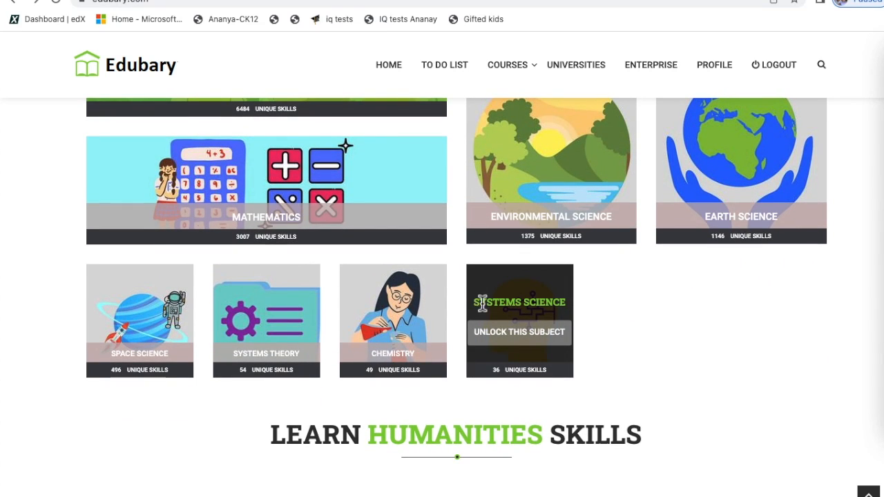
{"action": "scroll", "coordinate": [562, 442], "scroll_direction": "up", "scroll_amount": 8}
{"action": "scroll", "coordinate": [548, 329], "scroll_direction": "up", "scroll_amount": 5}
{"action": "scroll", "coordinate": [523, 336], "scroll_direction": "down", "scroll_amount": 2}
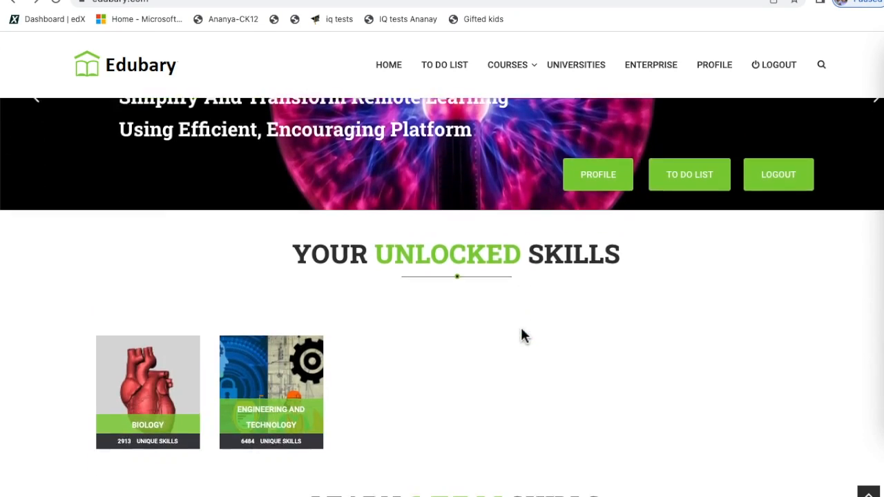
{"action": "scroll", "coordinate": [522, 336], "scroll_direction": "down", "scroll_amount": 18}
{"action": "scroll", "coordinate": [522, 335], "scroll_direction": "down", "scroll_amount": 2}
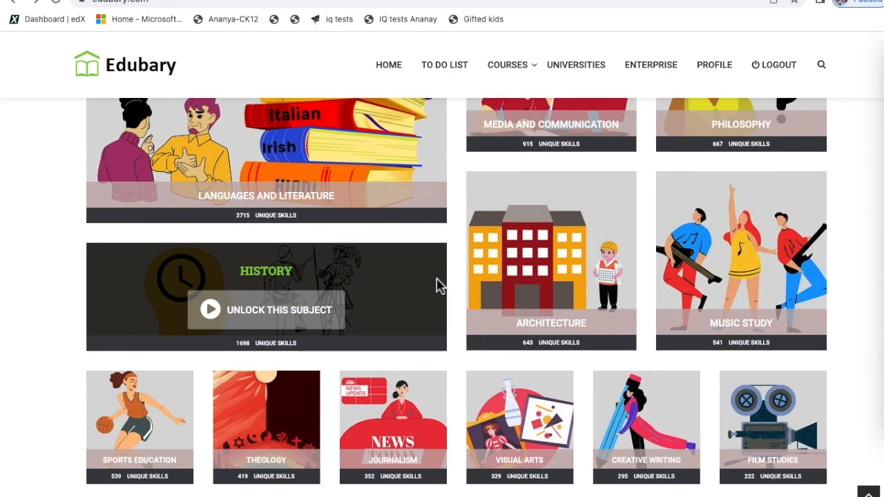
{"action": "scroll", "coordinate": [437, 285], "scroll_direction": "down", "scroll_amount": 9}
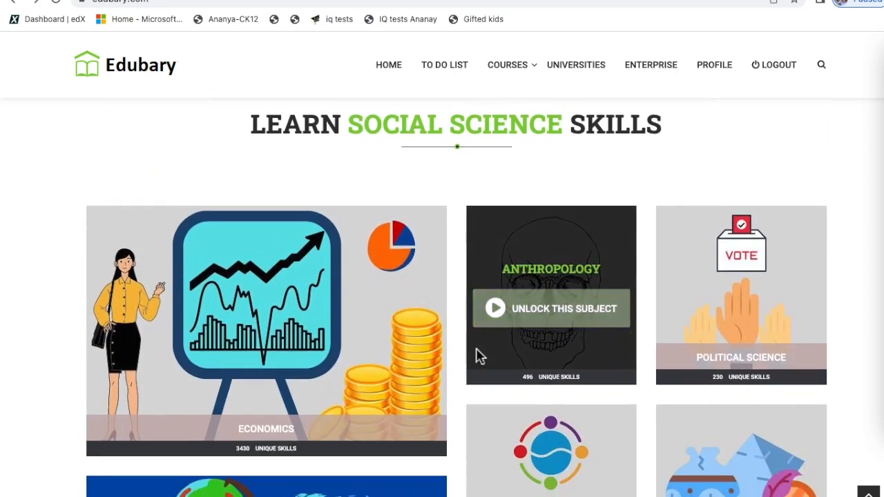
Step: Search Edubary for "blender" and look through the course results
{"action": "scroll", "coordinate": [480, 355], "scroll_direction": "up", "scroll_amount": 20}
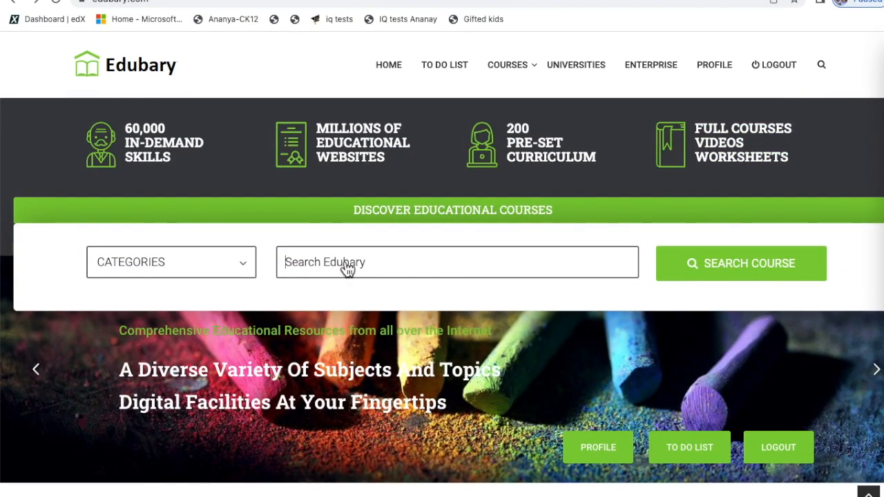
{"action": "type", "text": "b"}
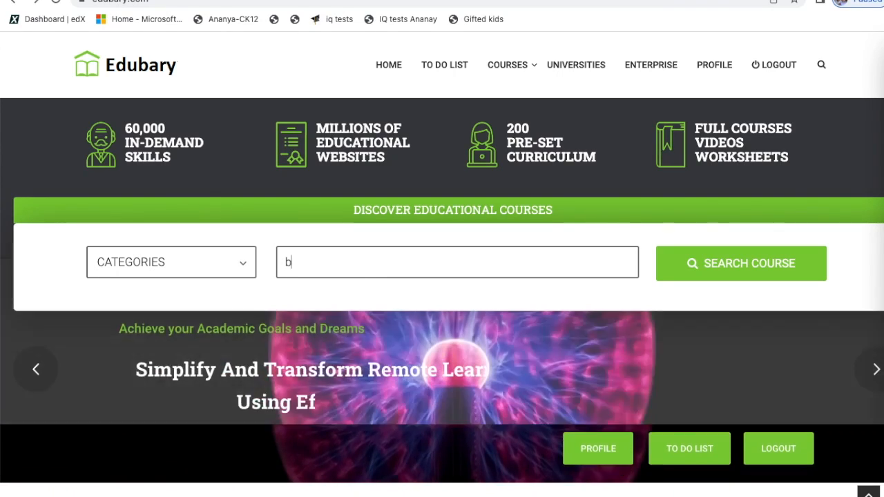
{"action": "type", "text": "lender"}
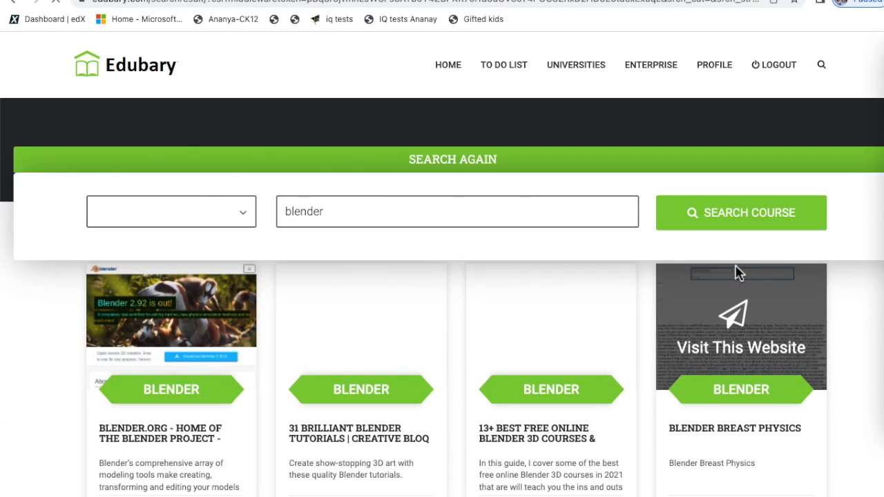
{"action": "scroll", "coordinate": [256, 351], "scroll_direction": "down", "scroll_amount": 2}
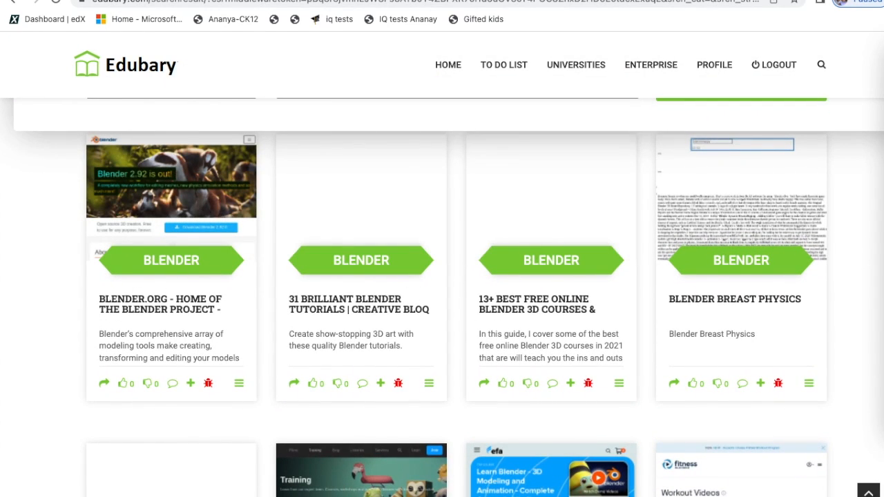
{"action": "scroll", "coordinate": [298, 256], "scroll_direction": "up", "scroll_amount": 2}
{"action": "scroll", "coordinate": [269, 254], "scroll_direction": "down", "scroll_amount": 11}
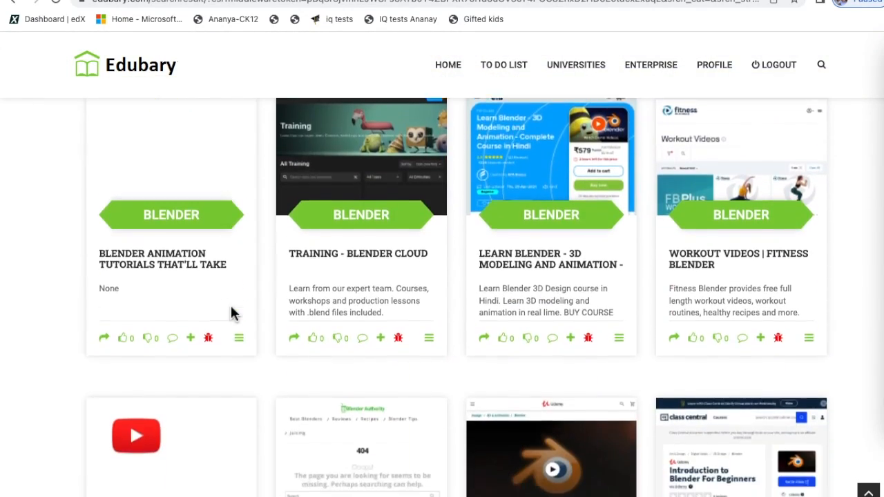
{"action": "scroll", "coordinate": [231, 314], "scroll_direction": "down", "scroll_amount": 1}
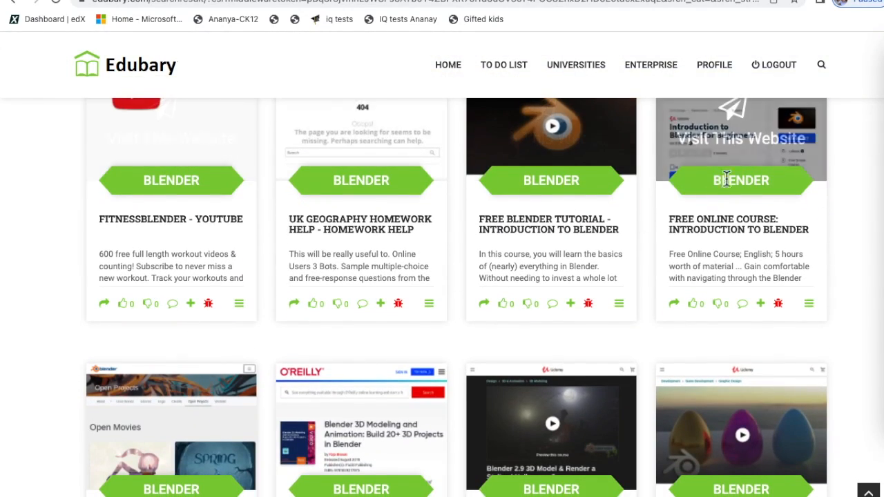
Step: Return to the Edubary home page and open the Mathematics subject in the S.T.E.M. section
{"action": "scroll", "coordinate": [242, 401], "scroll_direction": "left", "scroll_amount": 5}
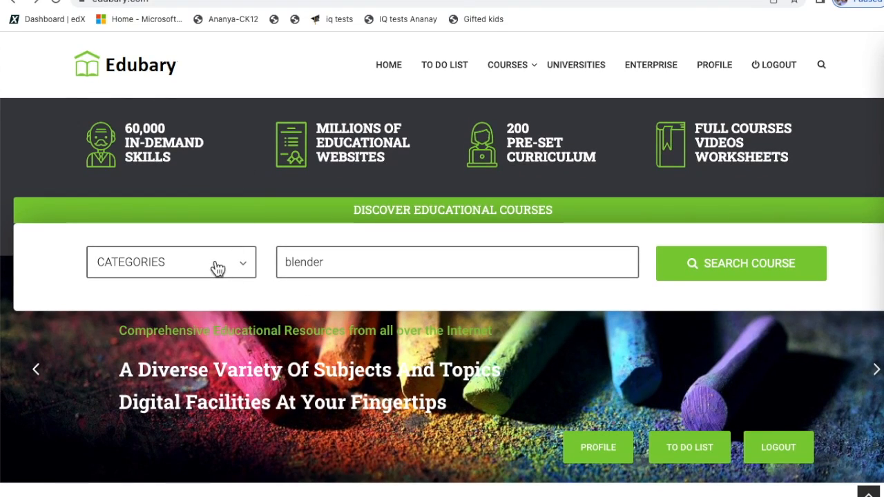
{"action": "scroll", "coordinate": [245, 314], "scroll_direction": "down", "scroll_amount": 10}
{"action": "scroll", "coordinate": [246, 315], "scroll_direction": "down", "scroll_amount": 3}
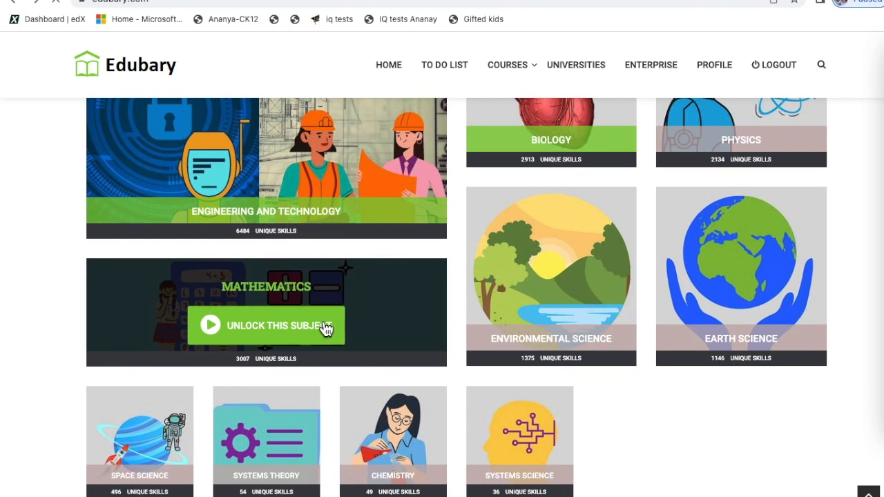
{"action": "left_click", "coordinate": [325, 328]}
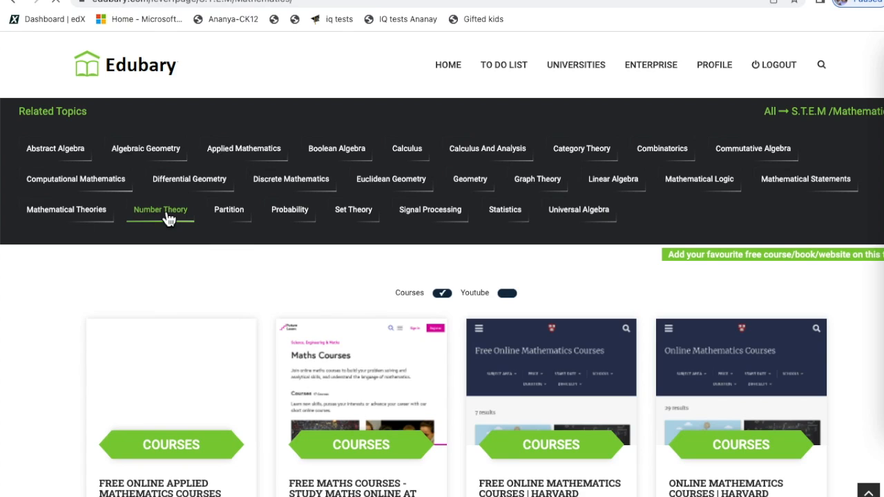
Step: Open the Number Theory topic under Mathematics and look through its related topics and courses
{"action": "left_click", "coordinate": [170, 219]}
{"action": "scroll", "coordinate": [250, 375], "scroll_direction": "down", "scroll_amount": 1}
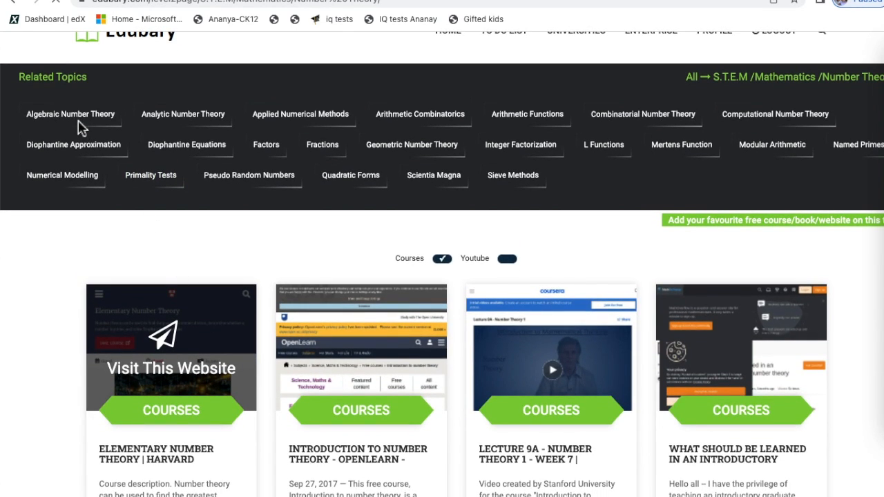
{"action": "scroll", "coordinate": [550, 178], "scroll_direction": "down", "scroll_amount": 3}
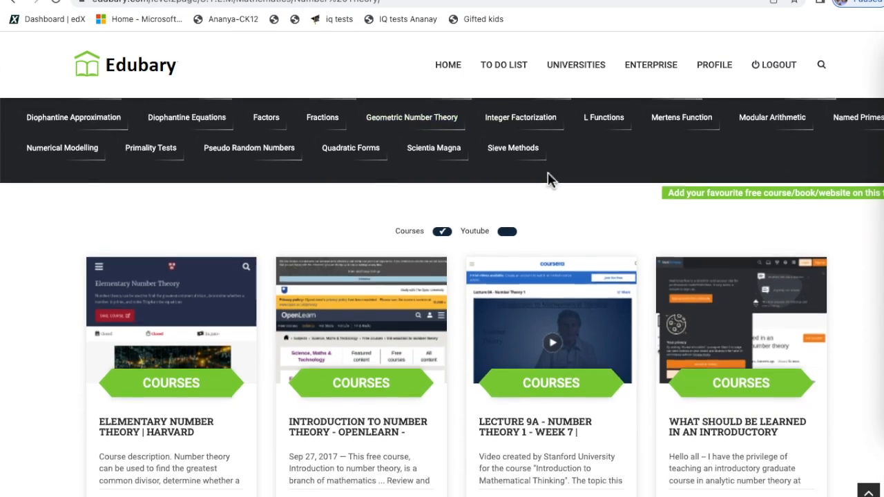
{"action": "scroll", "coordinate": [550, 178], "scroll_direction": "down", "scroll_amount": 7}
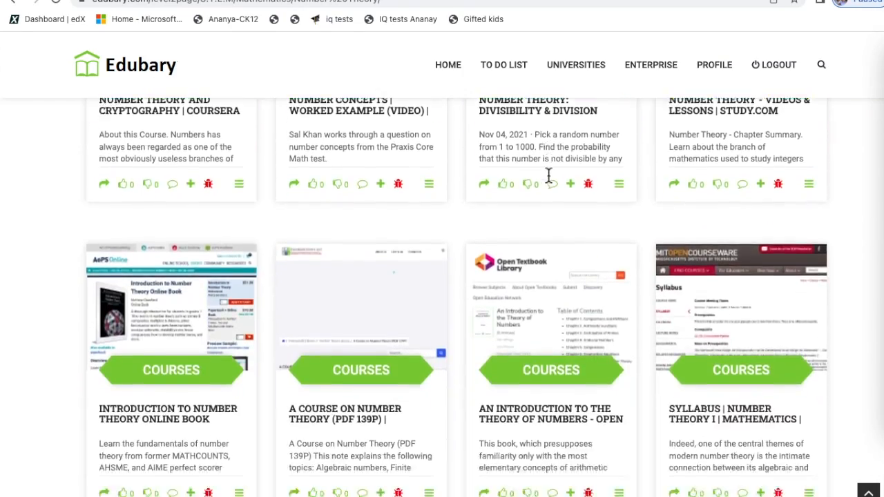
{"action": "scroll", "coordinate": [550, 180], "scroll_direction": "up", "scroll_amount": 6}
{"action": "scroll", "coordinate": [548, 178], "scroll_direction": "up", "scroll_amount": 4}
{"action": "scroll", "coordinate": [177, 375], "scroll_direction": "down", "scroll_amount": 1}
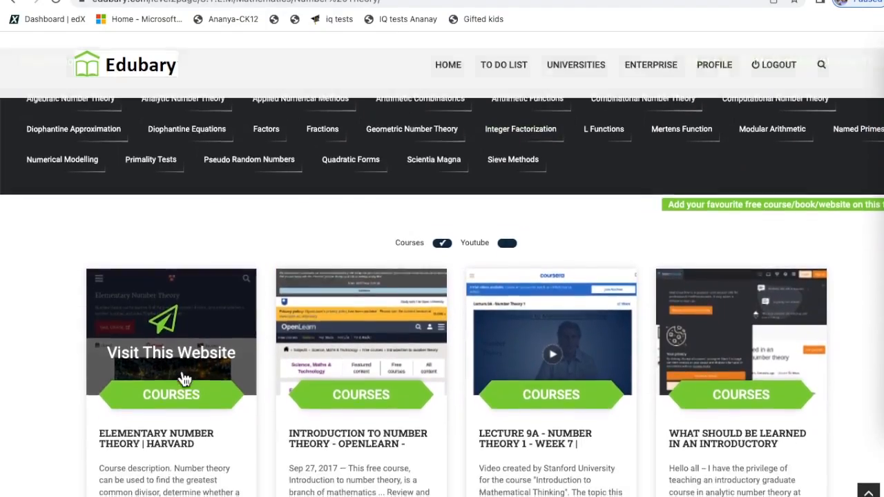
Step: Visit the Harvard Elementary Number Theory course website, close it and return to the Number Theory topic list
{"action": "left_click", "coordinate": [166, 327]}
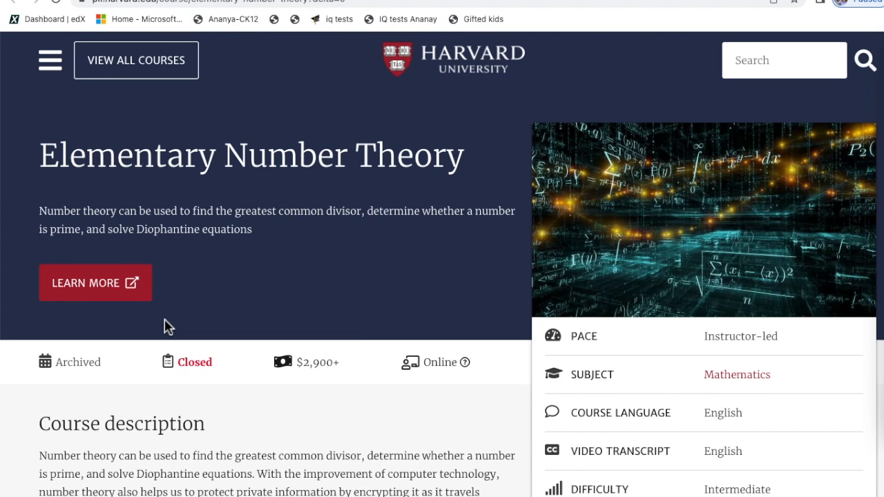
{"action": "key", "text": "ctrl+w"}
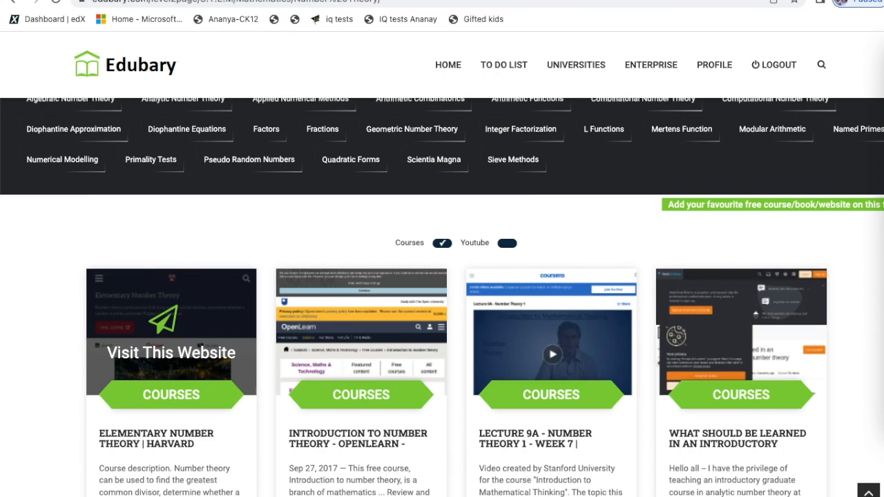
{"action": "scroll", "coordinate": [458, 326], "scroll_direction": "up", "scroll_amount": 1}
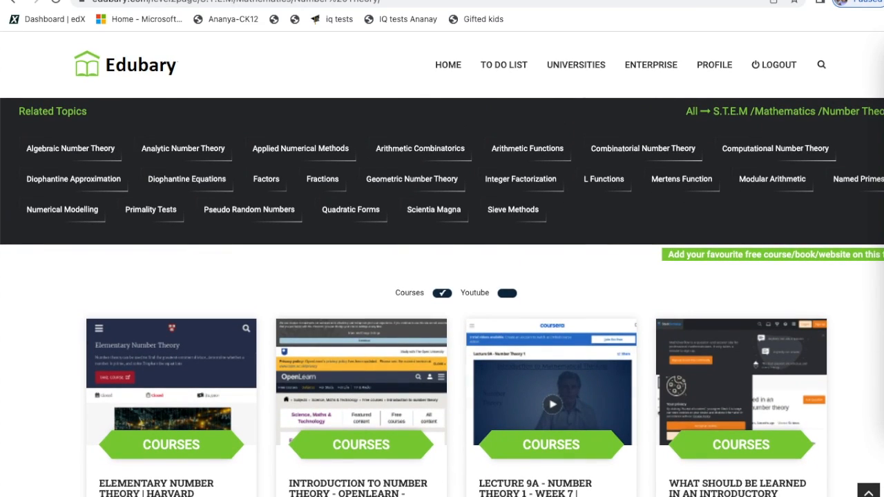
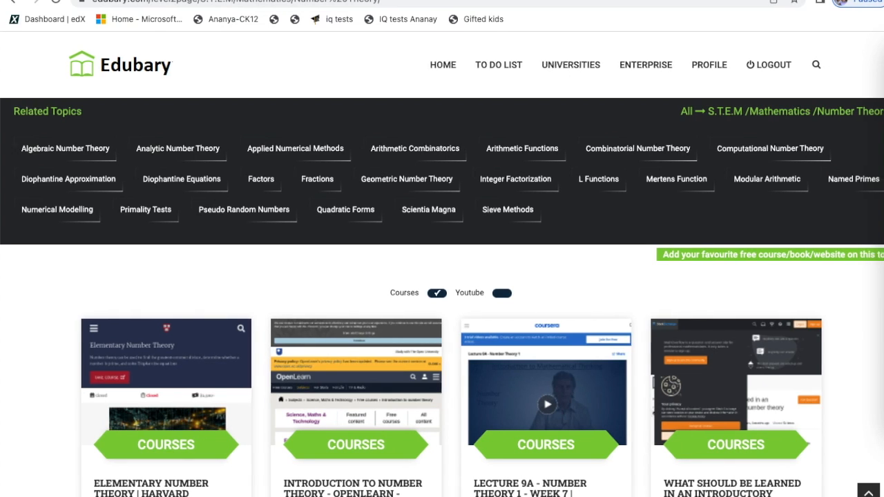
Step: Look over the rows of Number Theory course cards once more
{"action": "scroll", "coordinate": [764, 451], "scroll_direction": "down", "scroll_amount": 8}
{"action": "scroll", "coordinate": [763, 450], "scroll_direction": "down", "scroll_amount": 8}
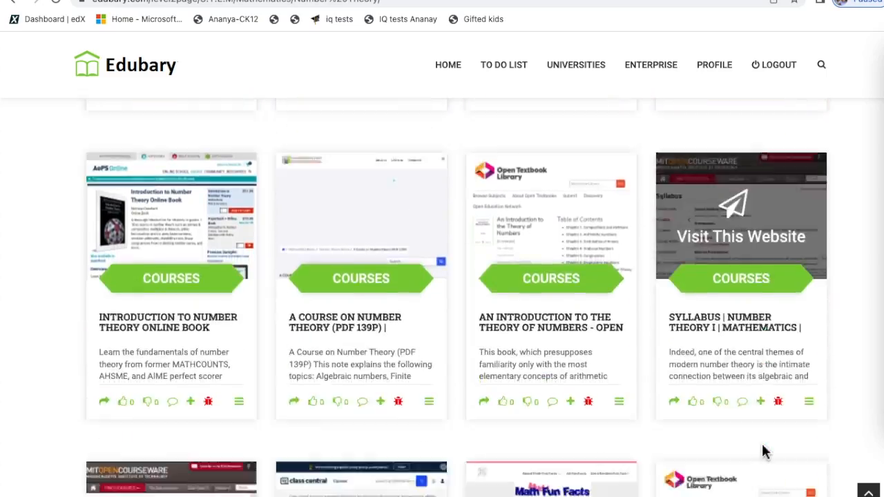
{"action": "scroll", "coordinate": [763, 450], "scroll_direction": "up", "scroll_amount": 6}
{"action": "scroll", "coordinate": [763, 451], "scroll_direction": "up", "scroll_amount": 5}
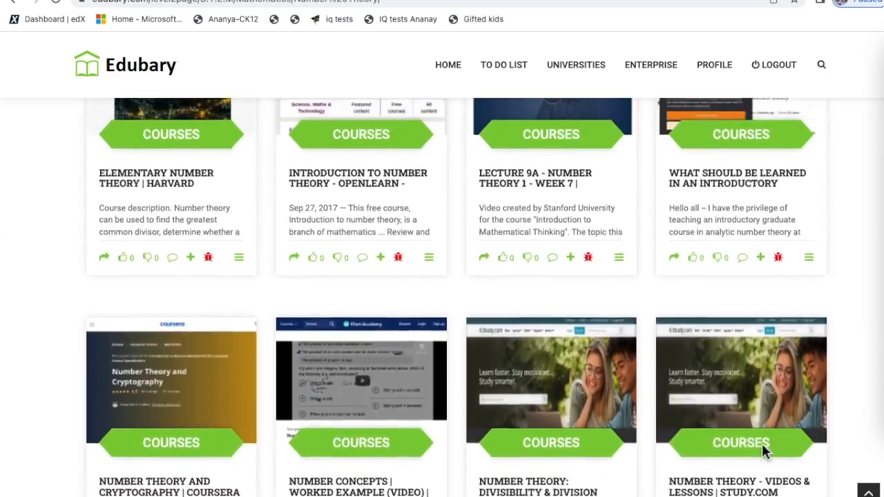
{"action": "scroll", "coordinate": [763, 450], "scroll_direction": "down", "scroll_amount": 3}
{"action": "scroll", "coordinate": [762, 451], "scroll_direction": "up", "scroll_amount": 6}
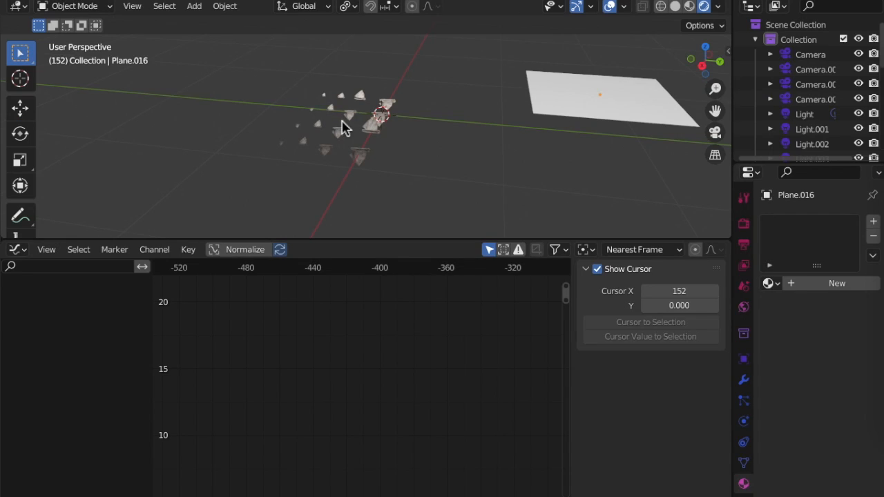
Step: Switch to Blender, add a UV sphere at the 3D cursor and scale it down to about 0.27
{"action": "middle_click_drag", "start_coordinate": [343, 121], "coordinate": [344, 136]}
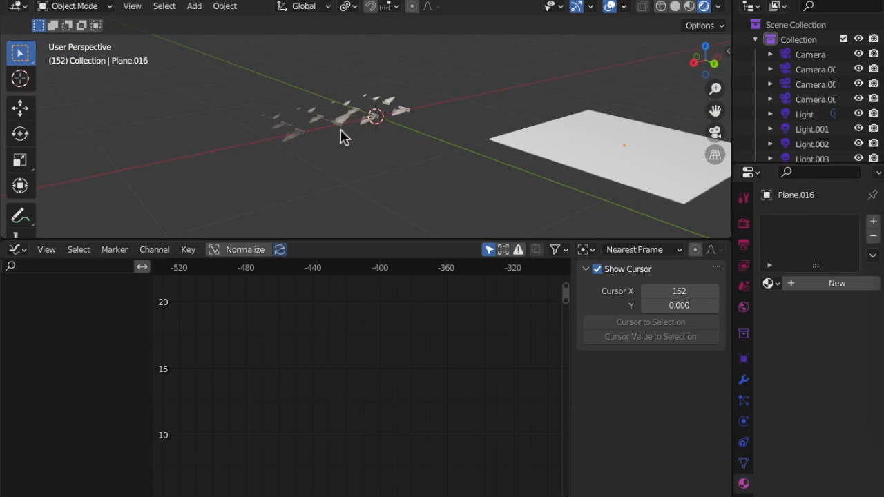
{"action": "key", "text": "shift+a"}
{"action": "mouse_move", "coordinate": [401, 168]}
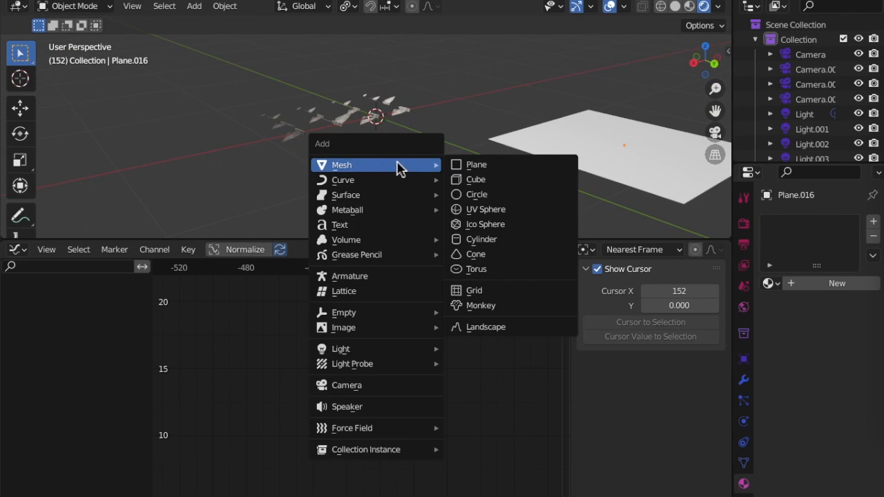
{"action": "left_click", "coordinate": [482, 217]}
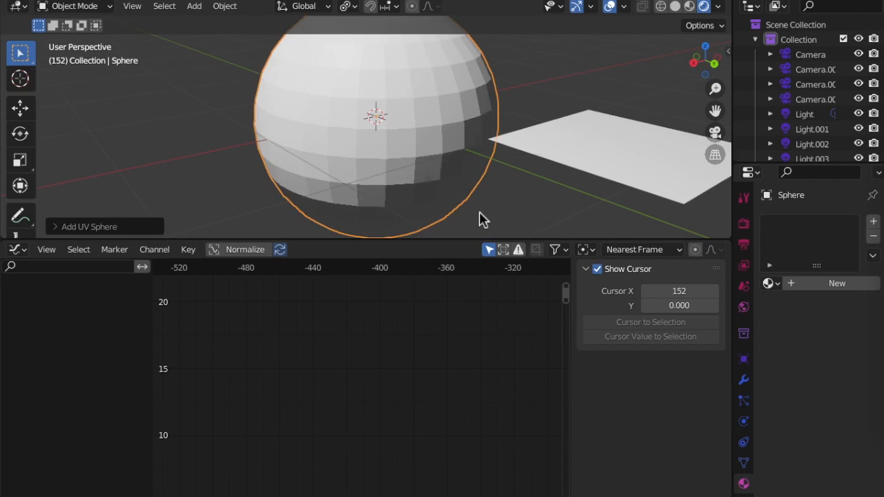
{"action": "key", "text": "s"}
{"action": "left_click", "coordinate": [389, 241]}
{"action": "key", "text": "s"}
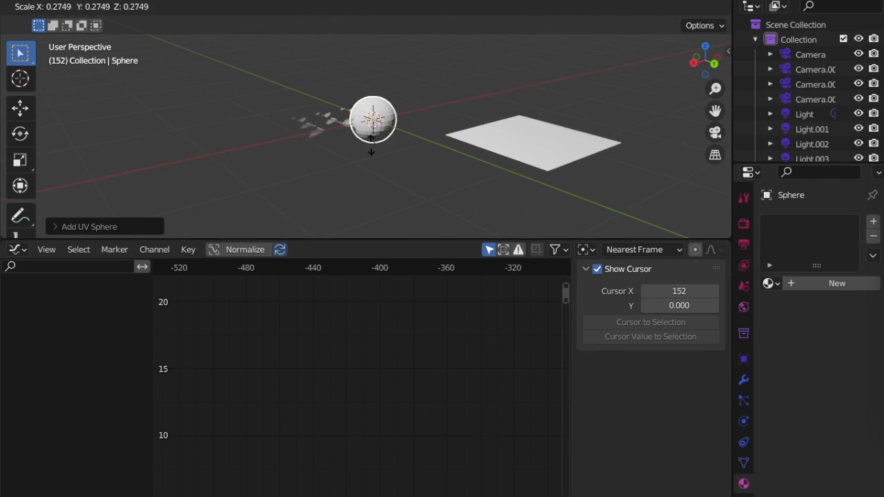
{"action": "left_click", "coordinate": [389, 152]}
{"action": "scroll", "coordinate": [387, 152], "scroll_direction": "up", "scroll_amount": 5}
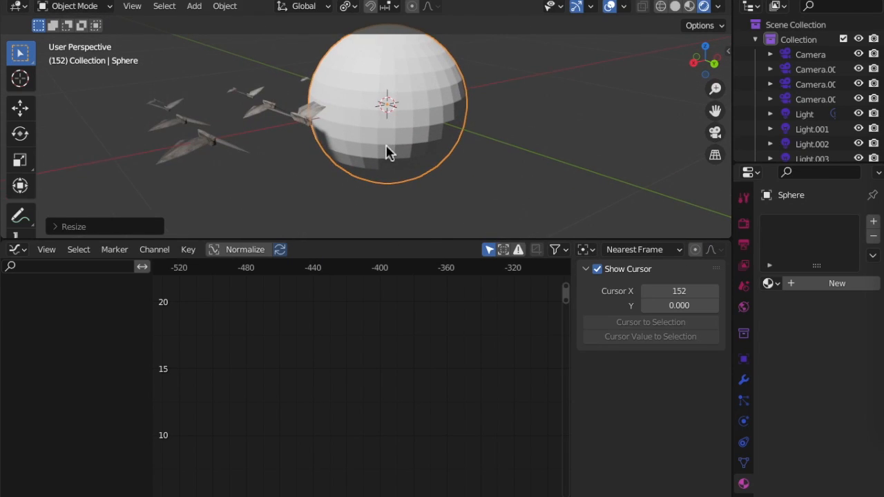
Step: Move the sphere away from the moths to just above the far corner of the separate plane
{"action": "scroll", "coordinate": [389, 152], "scroll_direction": "down", "scroll_amount": 5}
{"action": "key", "text": "g"}
{"action": "left_click", "coordinate": [512, 120]}
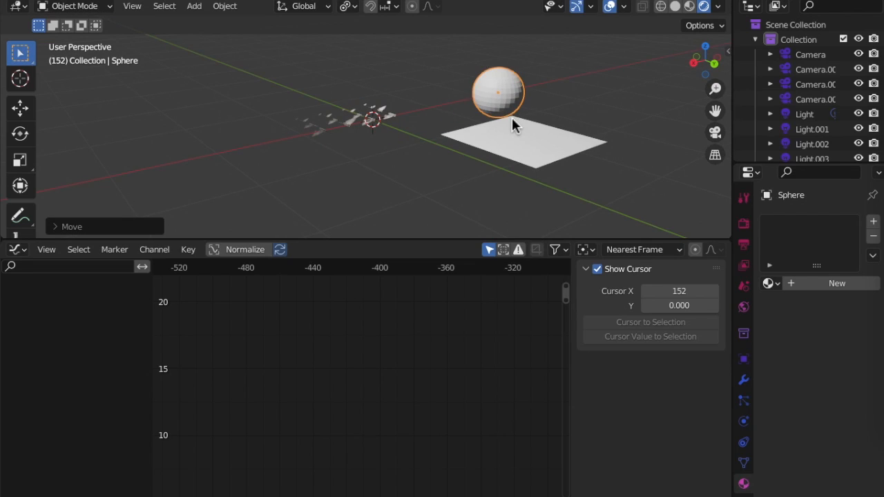
Step: Add a cylinder inside the sphere object's mesh and scale it down to a narrow pole's thickness
{"action": "key", "text": "Tab"}
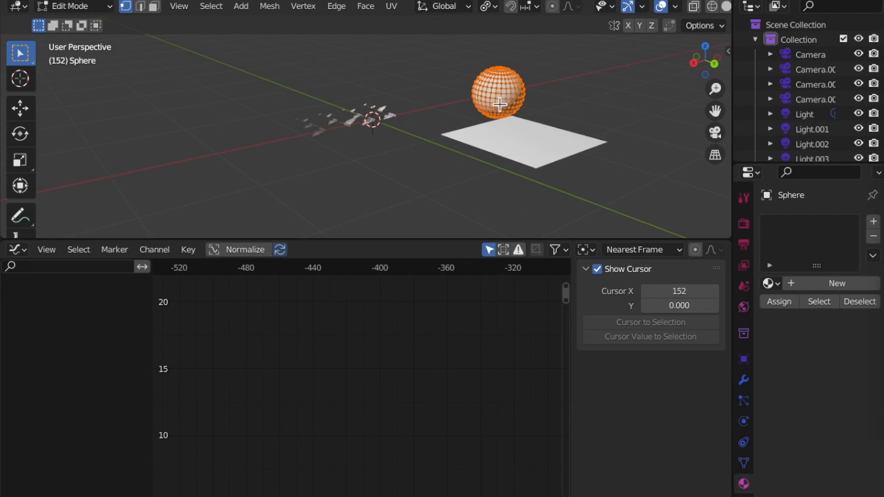
{"action": "key", "text": "shift+a"}
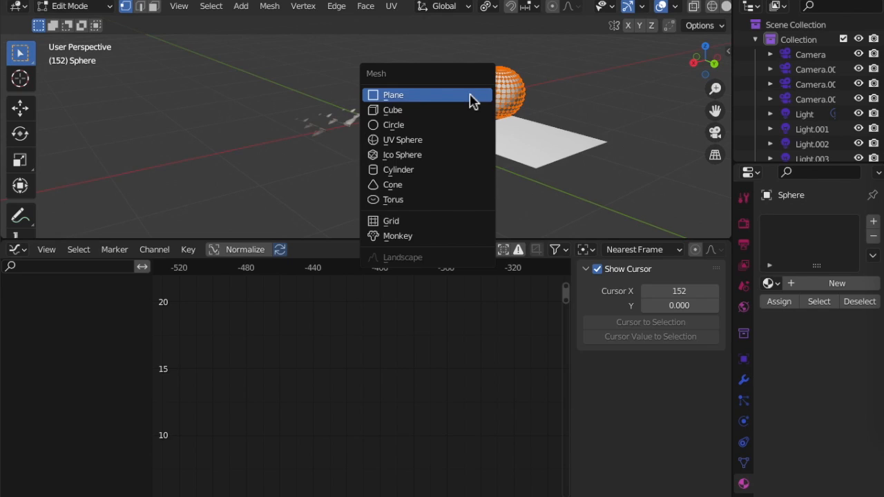
{"action": "left_click", "coordinate": [387, 170]}
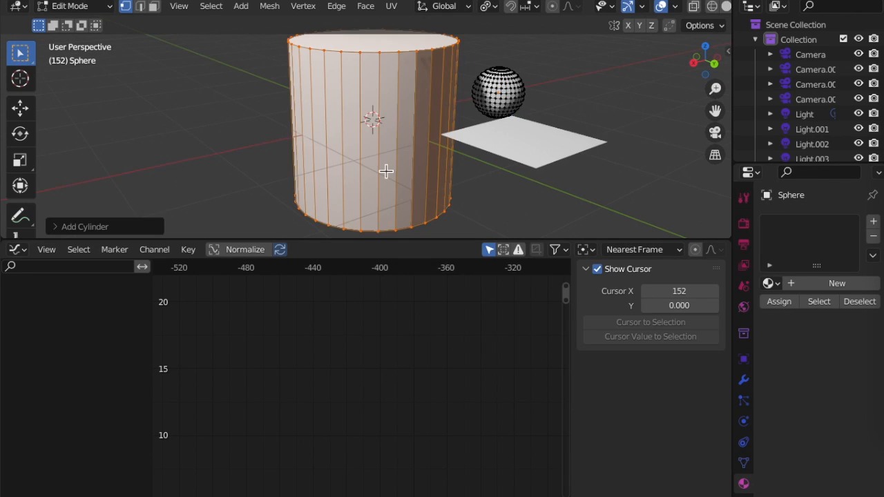
{"action": "scroll", "coordinate": [386, 172], "scroll_direction": "down", "scroll_amount": 3}
{"action": "key", "text": "s"}
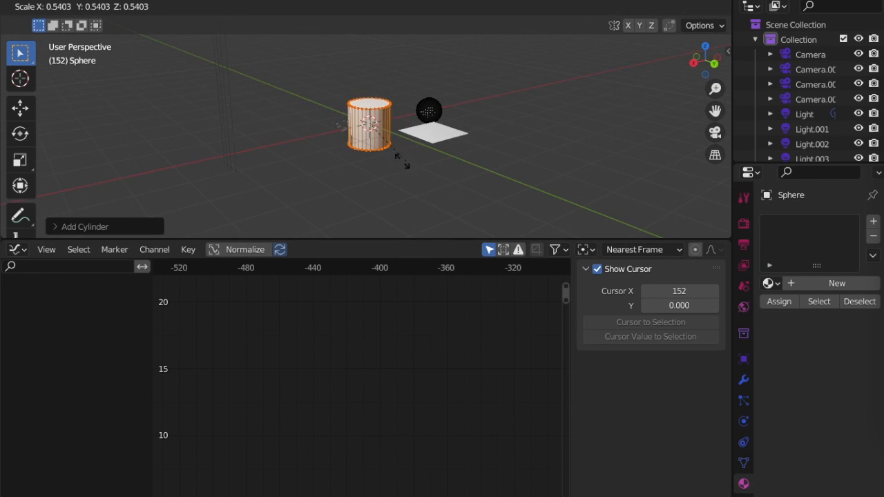
{"action": "left_click", "coordinate": [370, 143]}
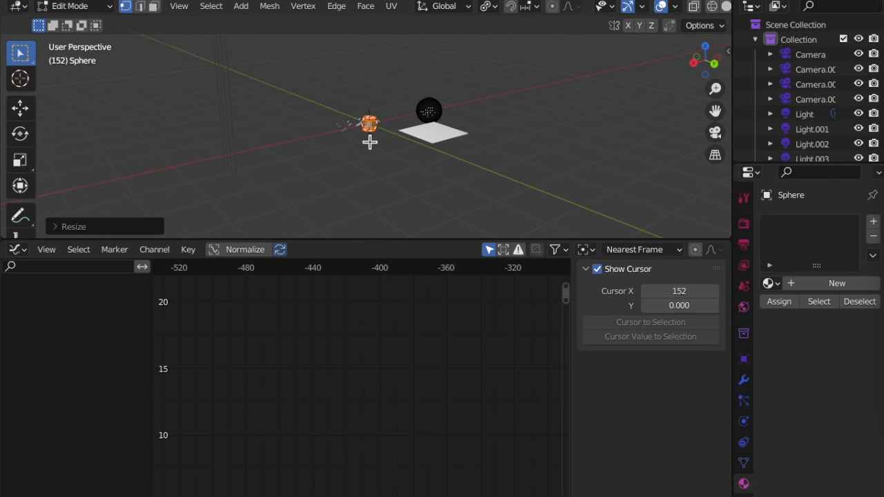
Step: Stretch the small cylinder along Z by about 8.7 to form a tall thin pole
{"action": "key", "text": "s"}
{"action": "key", "text": "z"}
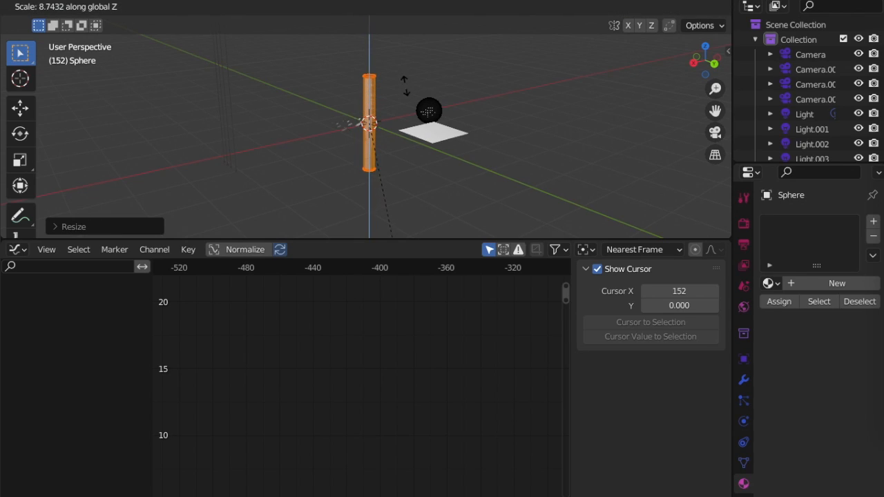
{"action": "left_click", "coordinate": [430, 110]}
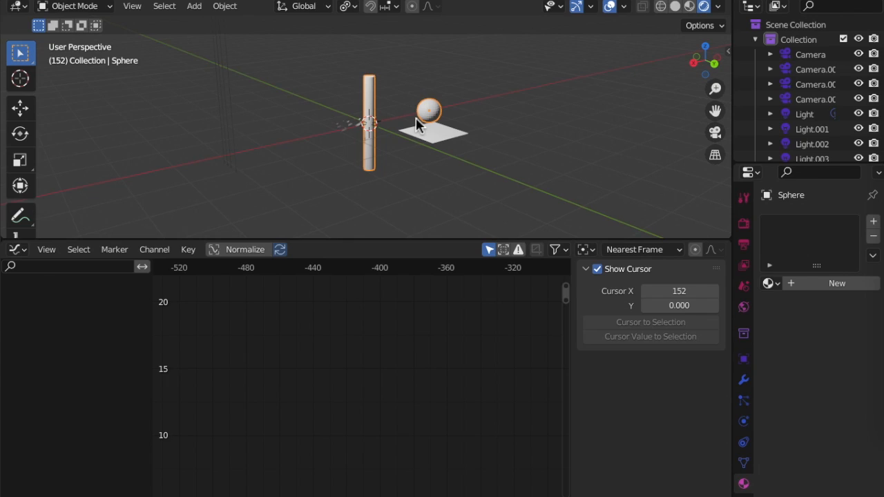
Step: Move only the sphere part of the mesh onto the top of the pole, aligning it from two viewing angles
{"action": "key", "text": "Tab"}
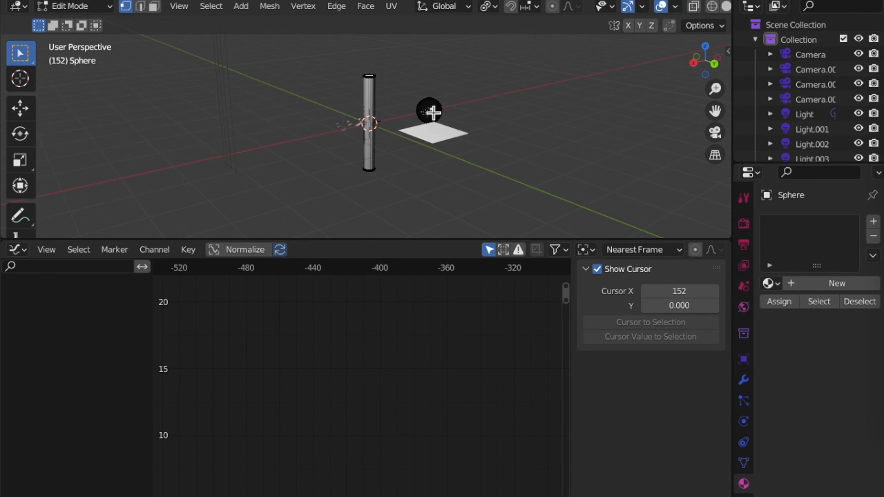
{"action": "key", "text": "l"}
{"action": "key", "text": "g"}
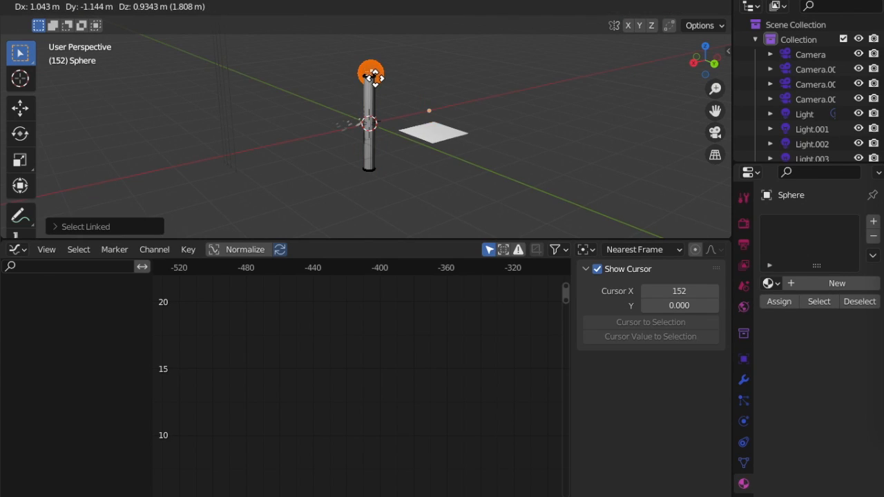
{"action": "left_click", "coordinate": [371, 73]}
{"action": "middle_click_drag", "start_coordinate": [371, 73], "coordinate": [373, 77]}
{"action": "key", "text": "g"}
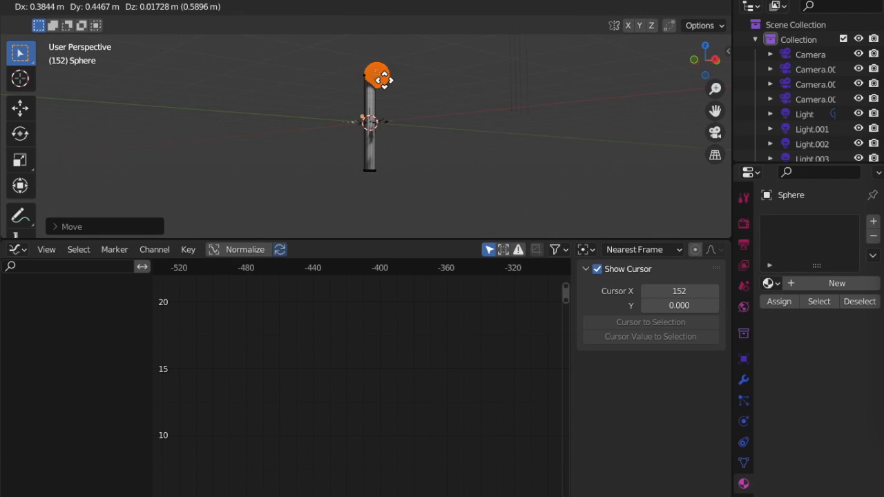
{"action": "left_click", "coordinate": [376, 80]}
{"action": "middle_click_drag", "start_coordinate": [376, 80], "coordinate": [371, 108]}
{"action": "key", "text": "Tab"}
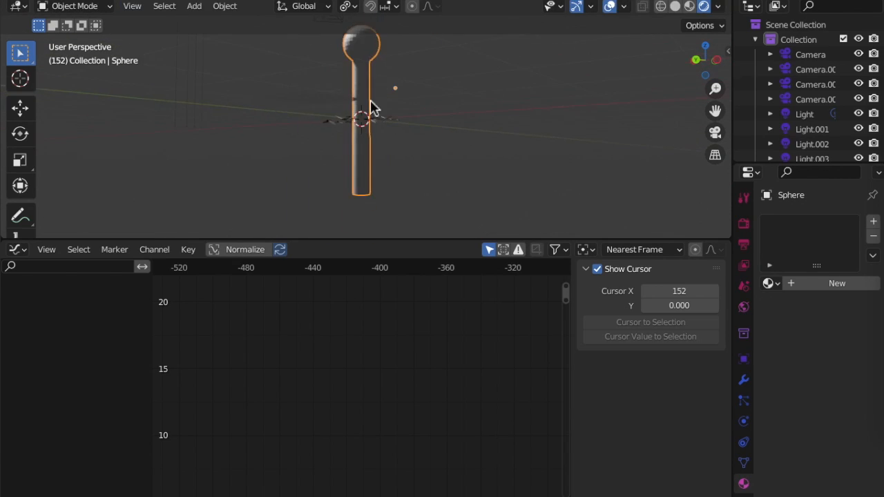
Step: Scale down the whole sphere-and-pole object and move it horizontally, with Z locked, away from the moths past the plane
{"action": "key", "text": "s"}
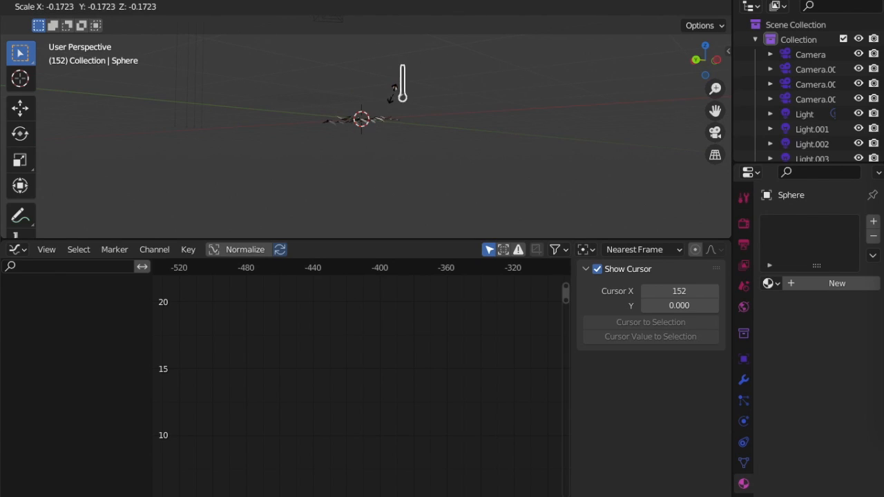
{"action": "left_click", "coordinate": [389, 122]}
{"action": "middle_click_drag", "start_coordinate": [388, 123], "coordinate": [390, 123]}
{"action": "key", "text": "g"}
{"action": "key", "text": "shift+z"}
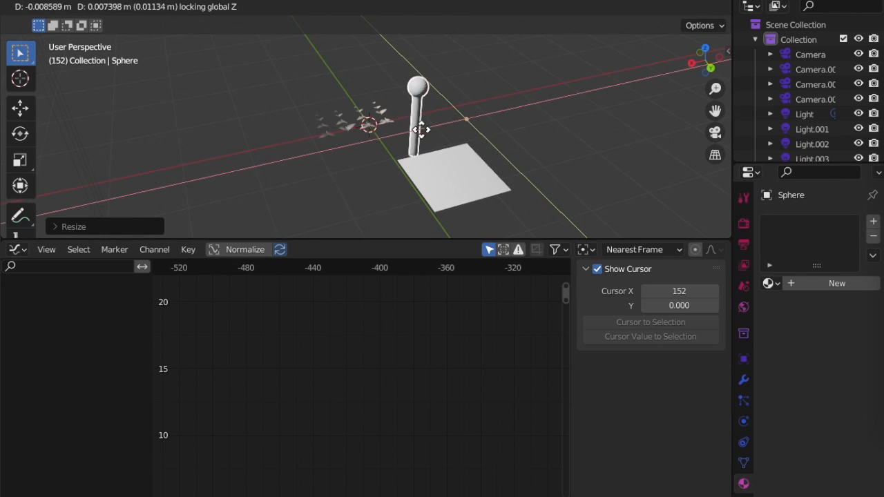
{"action": "left_click", "coordinate": [561, 135]}
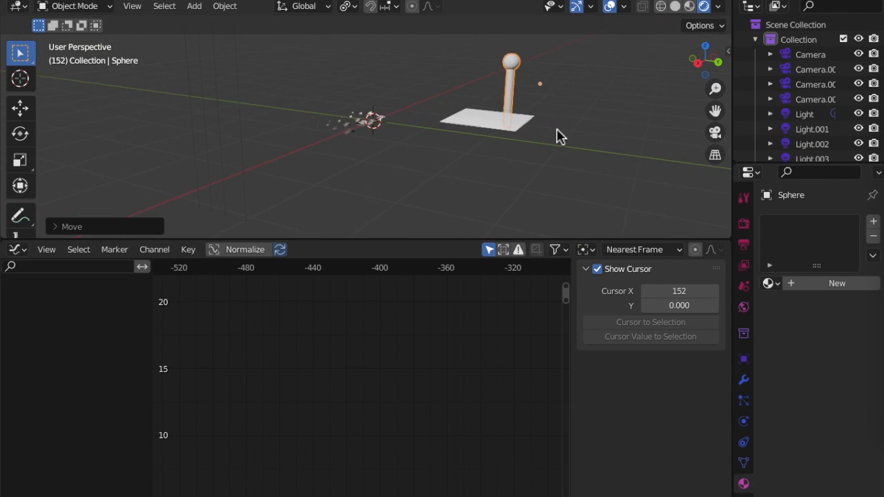
Step: Examine the moths, the separate plane and the sphere-topped pole from several angles
{"action": "scroll", "coordinate": [557, 134], "scroll_direction": "up", "scroll_amount": 5}
{"action": "middle_click_drag", "start_coordinate": [560, 136], "coordinate": [557, 136]}
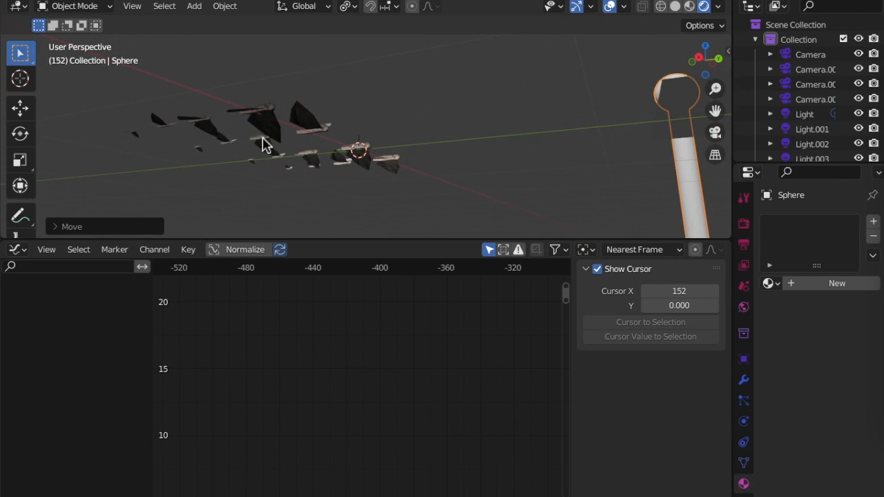
{"action": "scroll", "coordinate": [262, 142], "scroll_direction": "up", "scroll_amount": 4}
{"action": "middle_click_drag", "start_coordinate": [262, 143], "coordinate": [256, 152]}
{"action": "scroll", "coordinate": [257, 152], "scroll_direction": "down", "scroll_amount": 6}
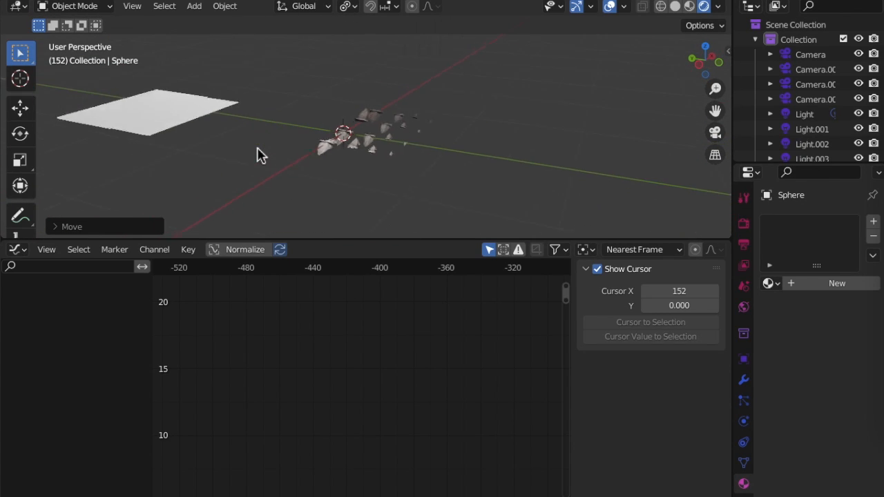
{"action": "left_click", "coordinate": [272, 91]}
{"action": "middle_click_drag", "start_coordinate": [272, 91], "coordinate": [429, 112]}
{"action": "middle_click_drag", "start_coordinate": [348, 106], "coordinate": [241, 129]}
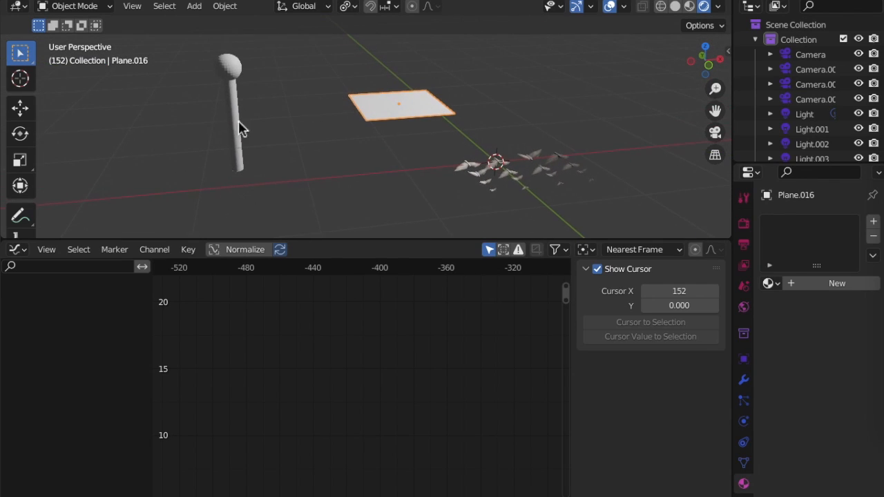
{"action": "left_click", "coordinate": [241, 111]}
{"action": "key", "text": "g"}
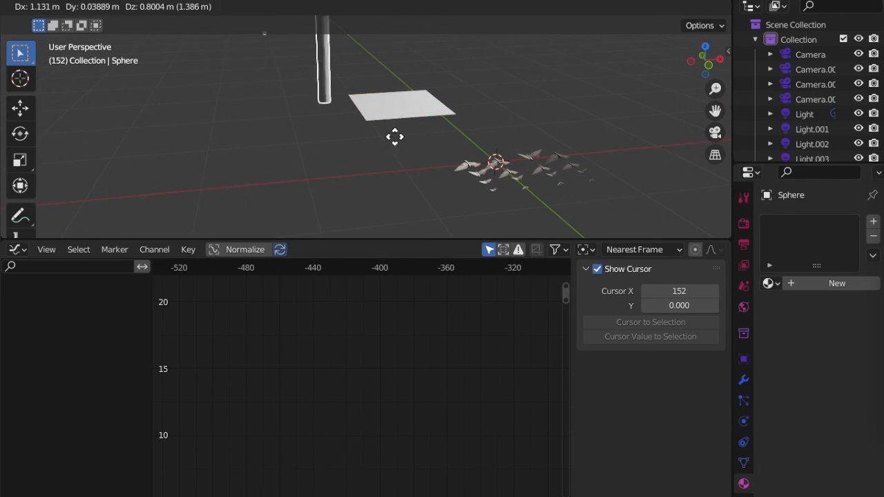
{"action": "key", "text": "Escape"}
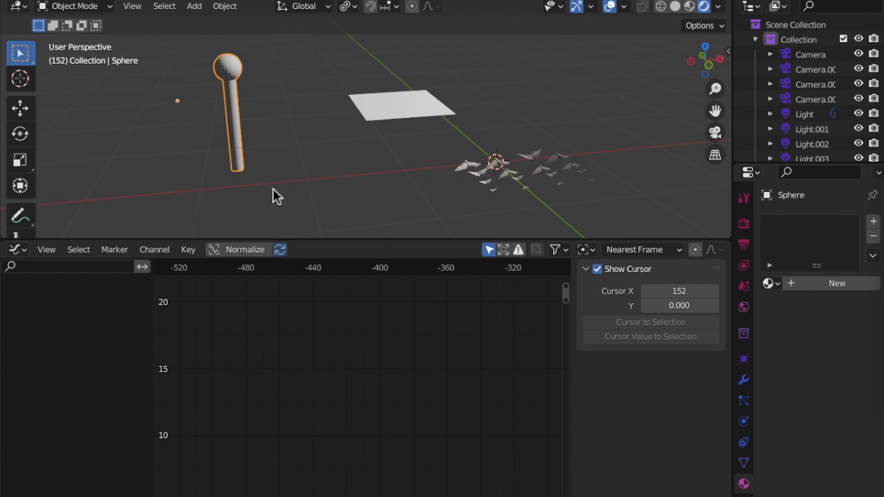
Step: Show the particle settings for the separate plane and move all the moths into a new collection named moths
{"action": "left_click", "coordinate": [417, 114]}
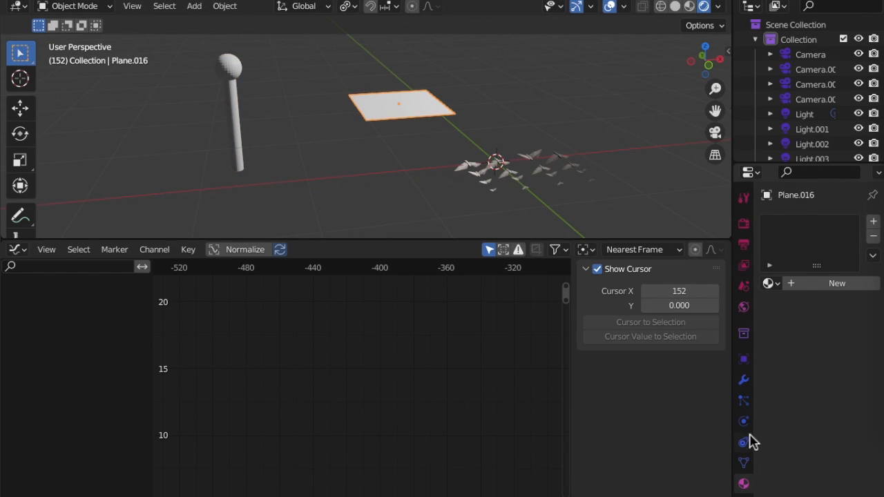
{"action": "left_click", "coordinate": [744, 401]}
{"action": "left_click_drag", "start_coordinate": [439, 148], "coordinate": [626, 213]}
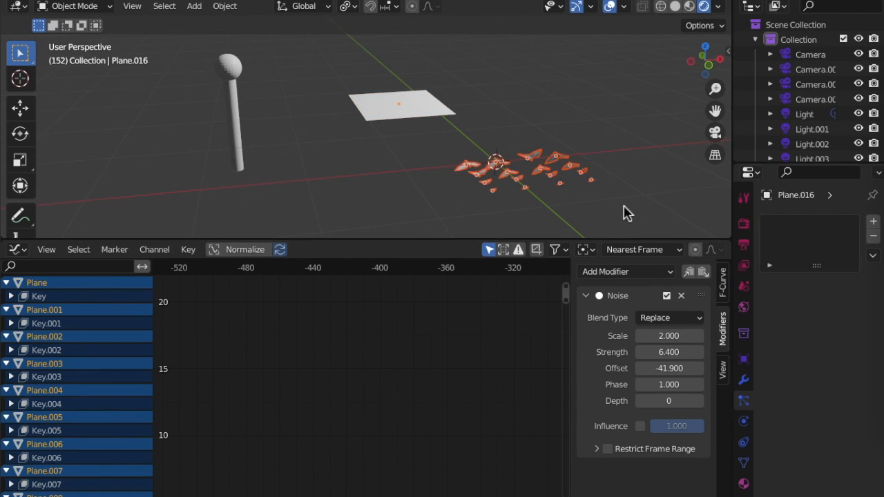
{"action": "key", "text": "m"}
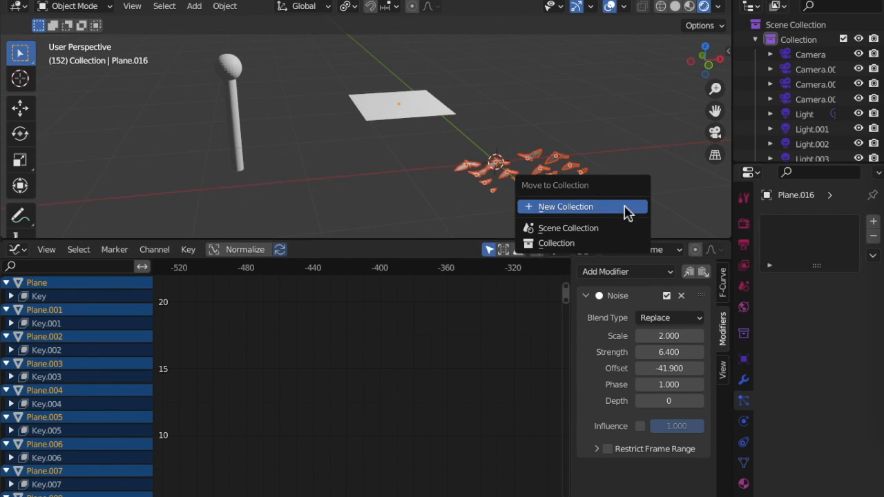
{"action": "left_click", "coordinate": [609, 208]}
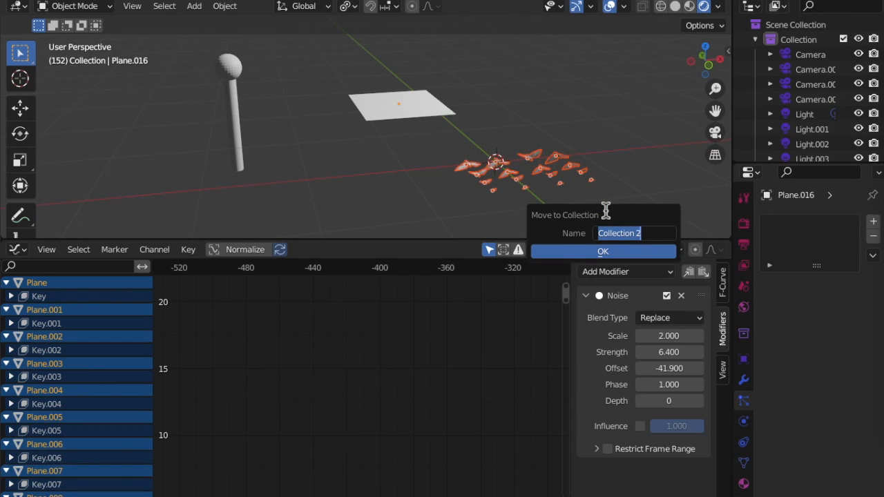
{"action": "type", "text": "moths"}
{"action": "left_click", "coordinate": [626, 253]}
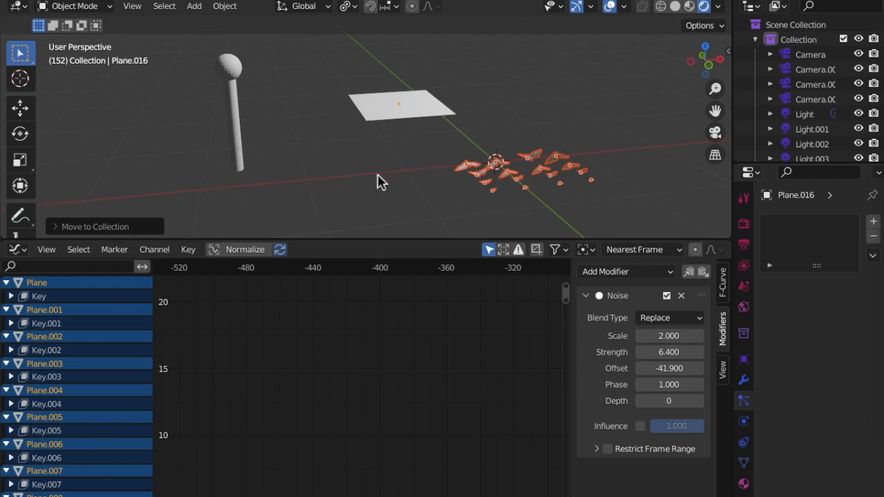
Step: Add an emitter particle system to the separate plane and enable particle rotation
{"action": "left_click", "coordinate": [238, 125]}
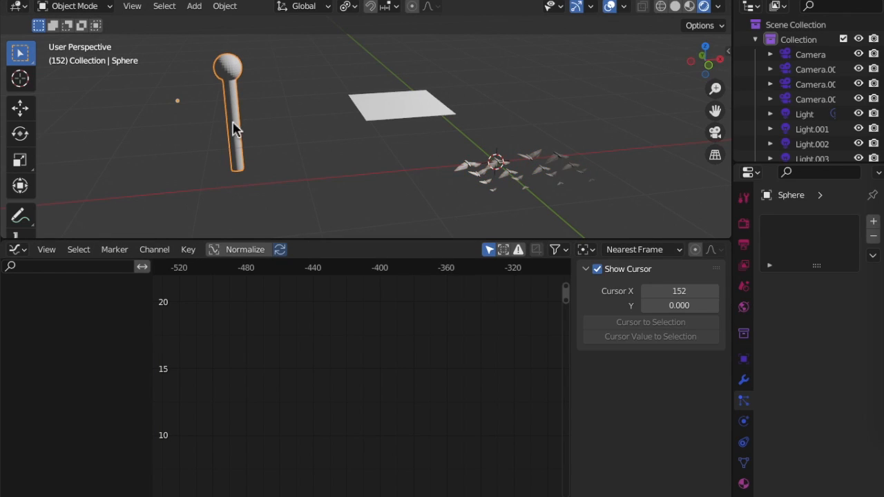
{"action": "left_click", "coordinate": [423, 123]}
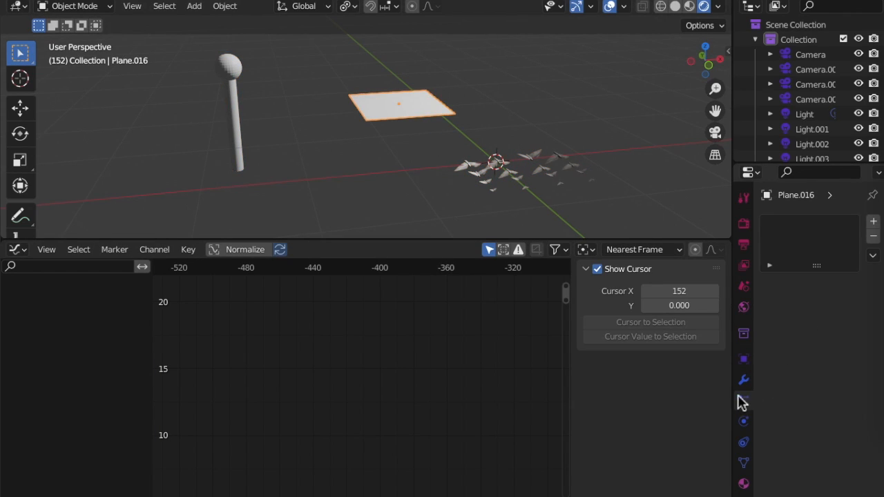
{"action": "left_click", "coordinate": [874, 222]}
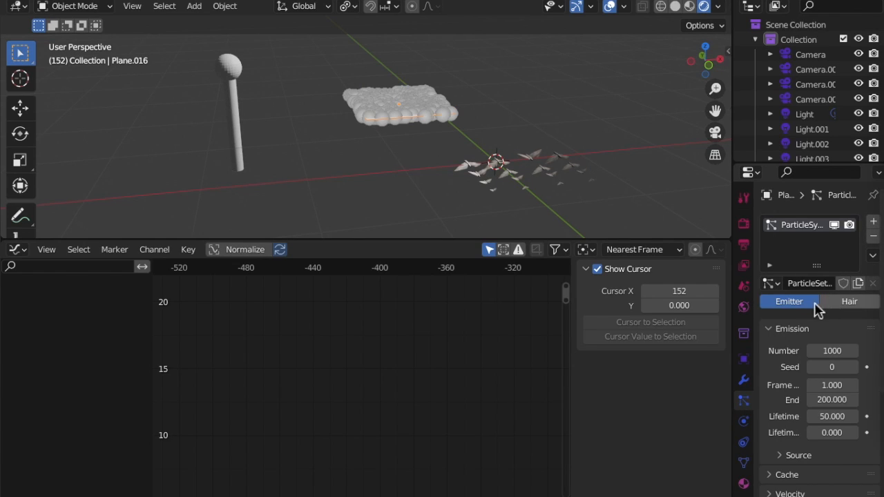
{"action": "scroll", "coordinate": [821, 367], "scroll_direction": "down", "scroll_amount": 2}
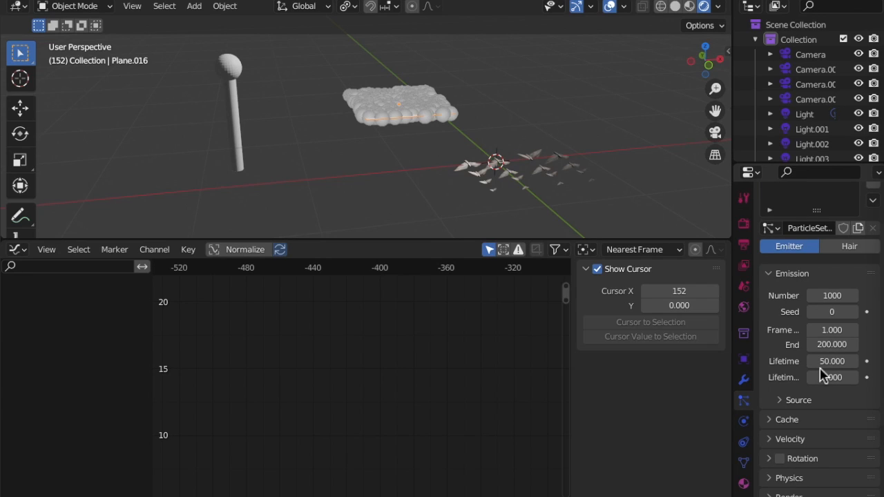
{"action": "scroll", "coordinate": [822, 374], "scroll_direction": "down", "scroll_amount": 3}
{"action": "scroll", "coordinate": [819, 387], "scroll_direction": "up", "scroll_amount": 2}
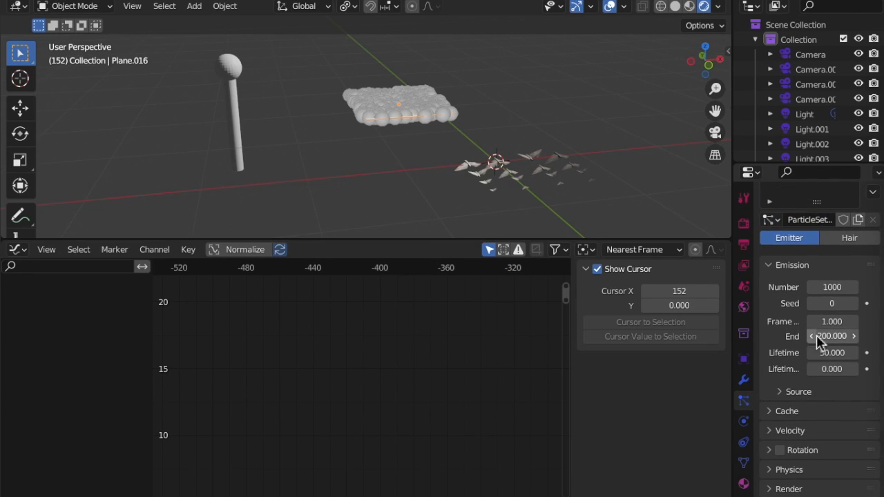
{"action": "scroll", "coordinate": [815, 334], "scroll_direction": "down", "scroll_amount": 4}
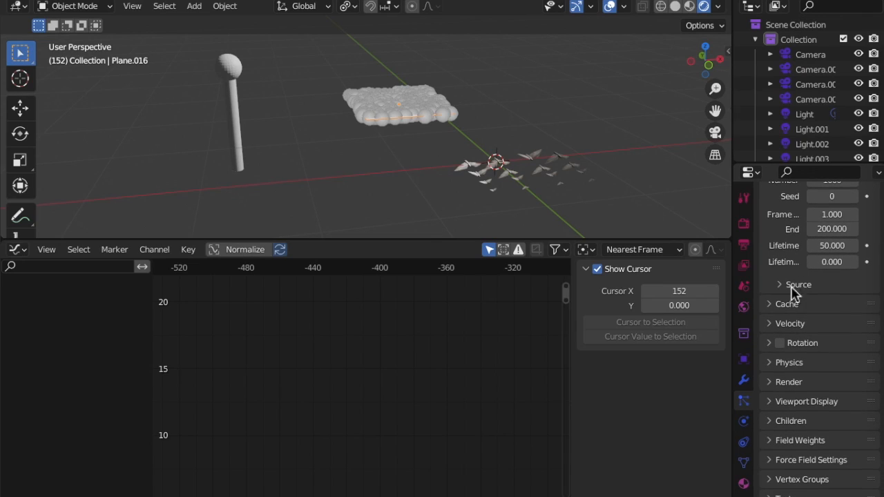
{"action": "left_click", "coordinate": [779, 348]}
{"action": "scroll", "coordinate": [774, 323], "scroll_direction": "up", "scroll_amount": 3}
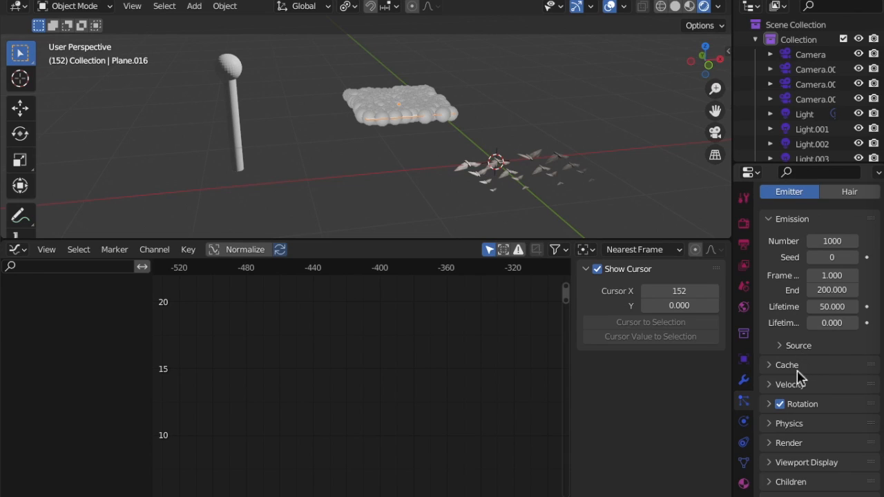
Step: Render the plane's particles as Collection, with the moths collection as the instance collection
{"action": "left_click", "coordinate": [769, 446]}
{"action": "scroll", "coordinate": [770, 453], "scroll_direction": "down", "scroll_amount": 3}
{"action": "left_click", "coordinate": [840, 395]}
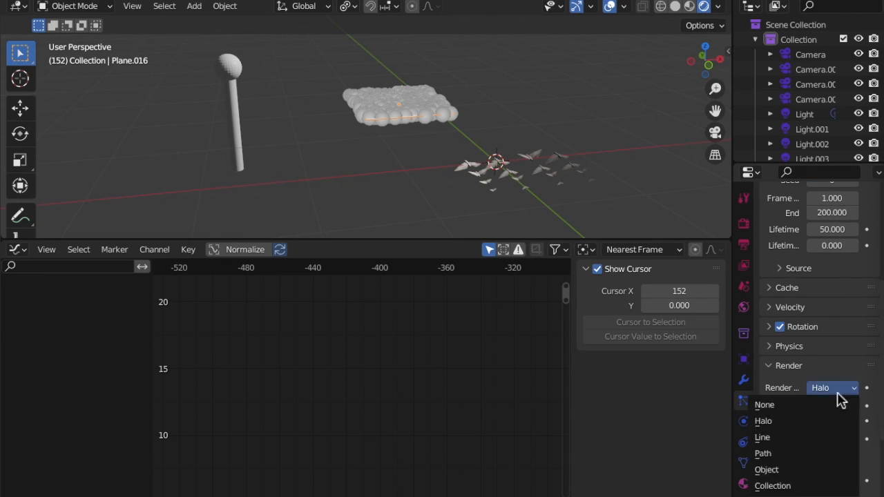
{"action": "left_click", "coordinate": [781, 487]}
{"action": "left_click", "coordinate": [830, 492]}
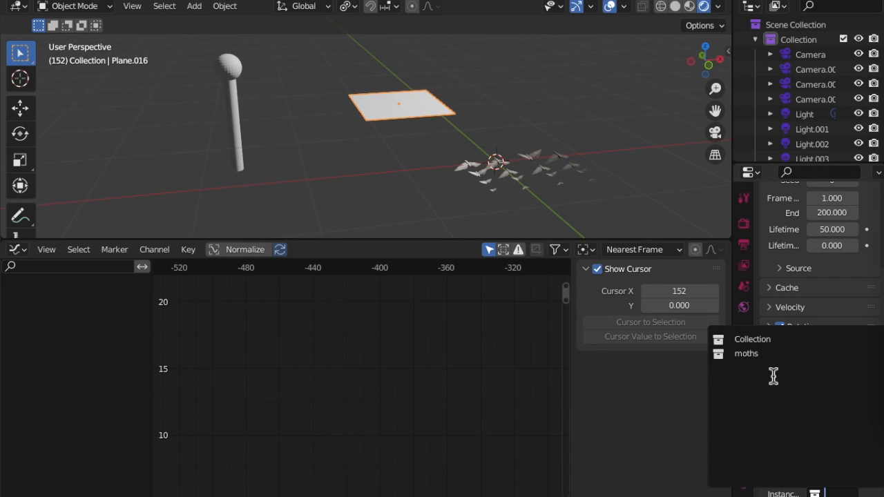
{"action": "left_click", "coordinate": [763, 354]}
{"action": "scroll", "coordinate": [770, 361], "scroll_direction": "down", "scroll_amount": 4}
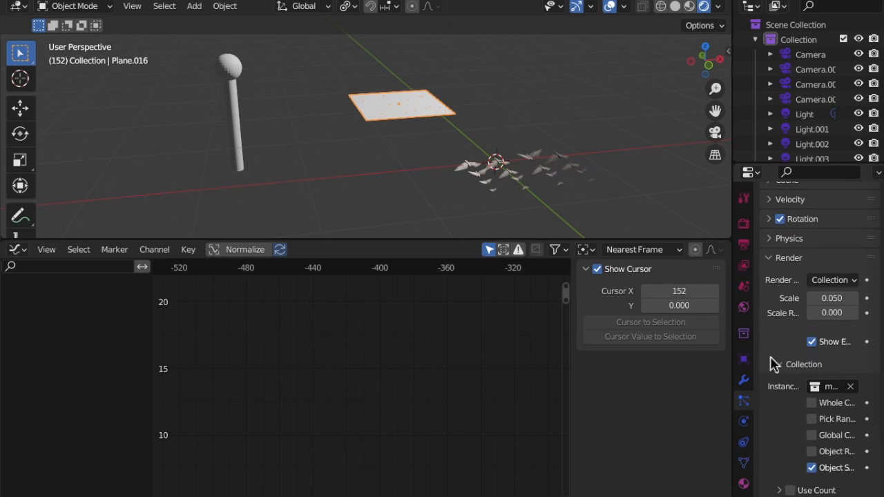
{"action": "scroll", "coordinate": [425, 37], "scroll_direction": "up", "scroll_amount": 5}
{"action": "scroll", "coordinate": [442, 93], "scroll_direction": "down", "scroll_amount": 4}
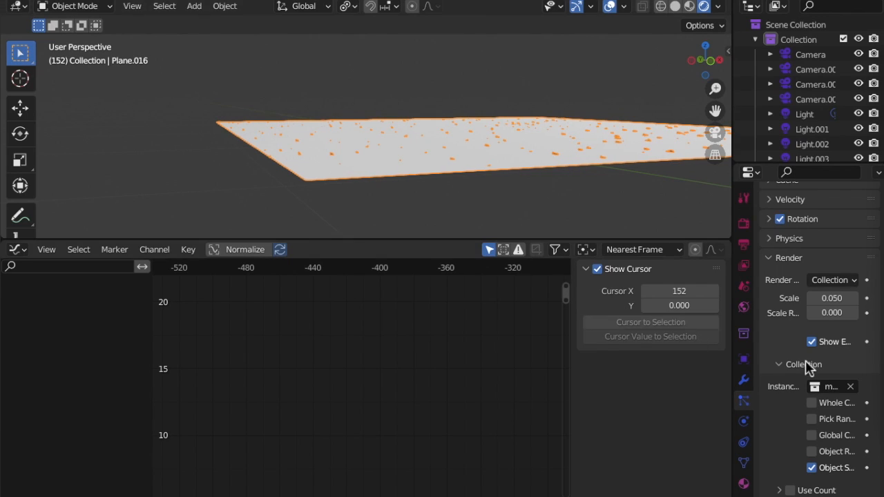
Step: Set the render scale of the plane's moth particles to 0.270
{"action": "scroll", "coordinate": [807, 342], "scroll_direction": "up", "scroll_amount": 3}
{"action": "mouse_move", "coordinate": [832, 367]}
{"action": "left_mouse_down"}
{"action": "mouse_move", "coordinate": [869, 367]}
{"action": "mouse_move", "coordinate": [847, 367]}
{"action": "left_mouse_up"}
{"action": "middle_click_drag", "start_coordinate": [487, 142], "coordinate": [492, 147]}
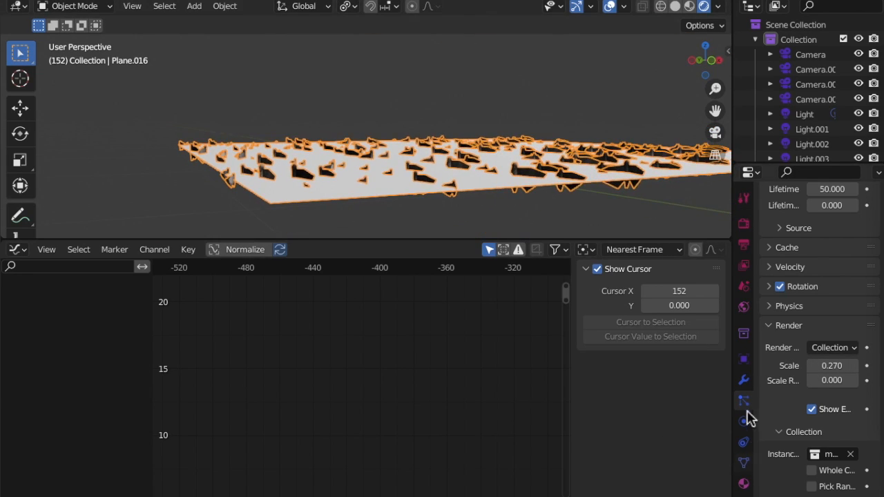
Step: Set the particle rotation's orientation axis to None, with randomize 0.378, phase 0.390 and randomize phase 0.024
{"action": "left_click", "coordinate": [775, 290]}
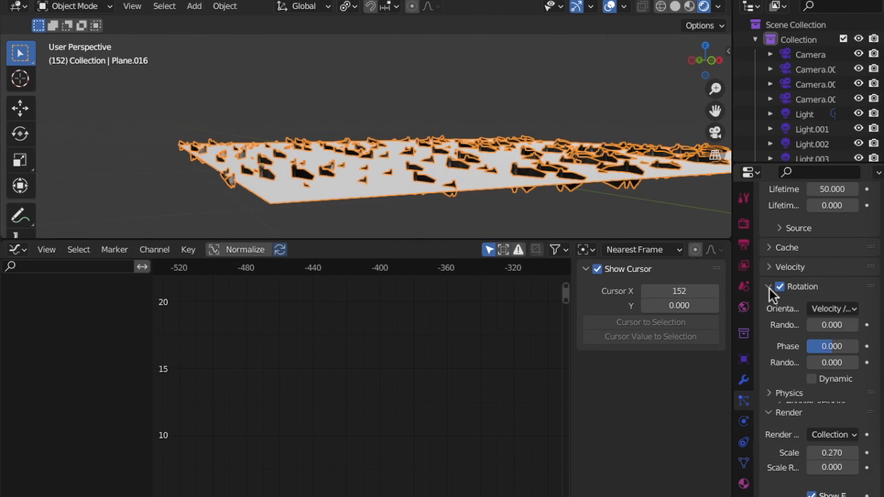
{"action": "left_click", "coordinate": [837, 309]}
{"action": "left_click", "coordinate": [795, 342]}
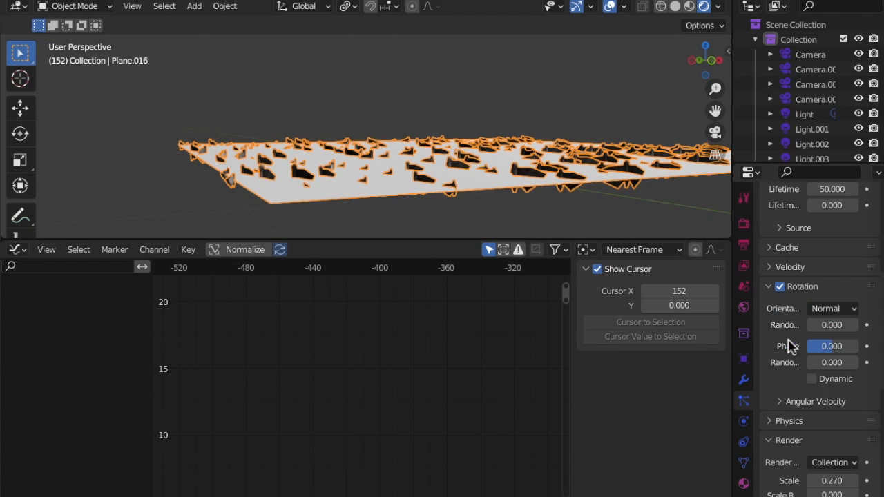
{"action": "left_click", "coordinate": [826, 311]}
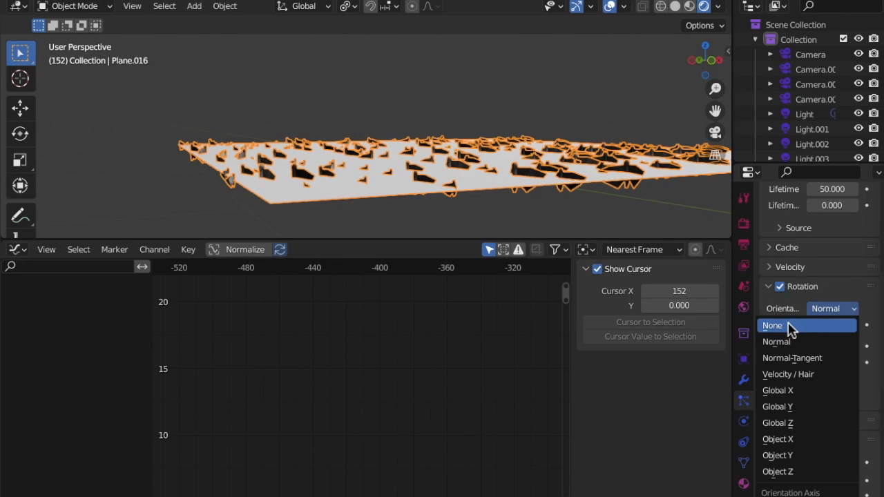
{"action": "left_click", "coordinate": [822, 325]}
{"action": "left_click_drag", "start_coordinate": [833, 324], "coordinate": [837, 362]}
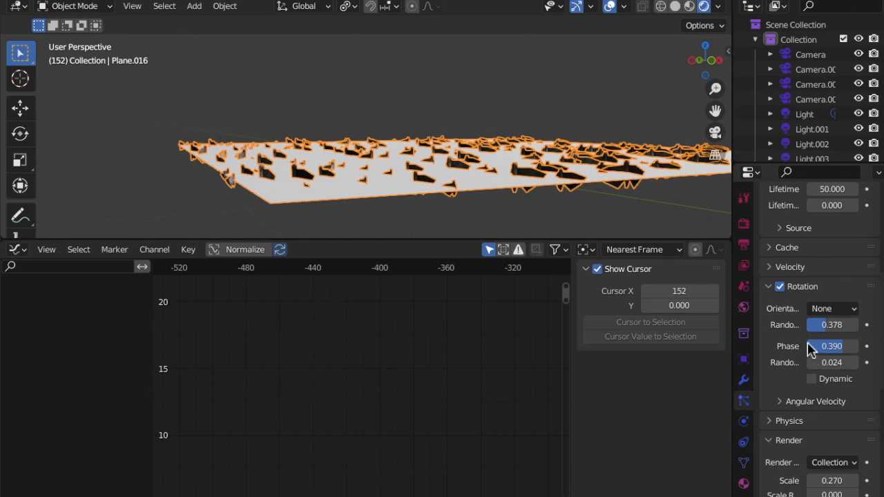
Step: Try Global Z and Object Y as the orientation axis, and settle on Velocity / Hair with randomize 0.476
{"action": "left_click", "coordinate": [848, 311]}
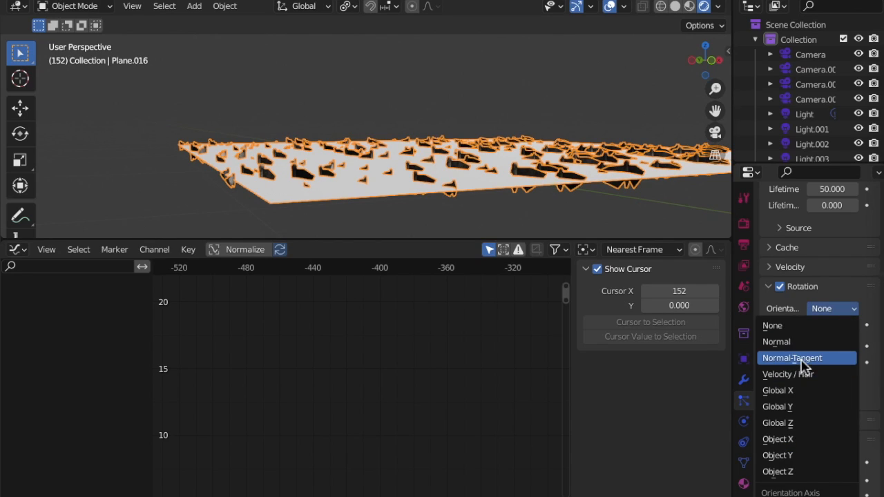
{"action": "left_click", "coordinate": [791, 423]}
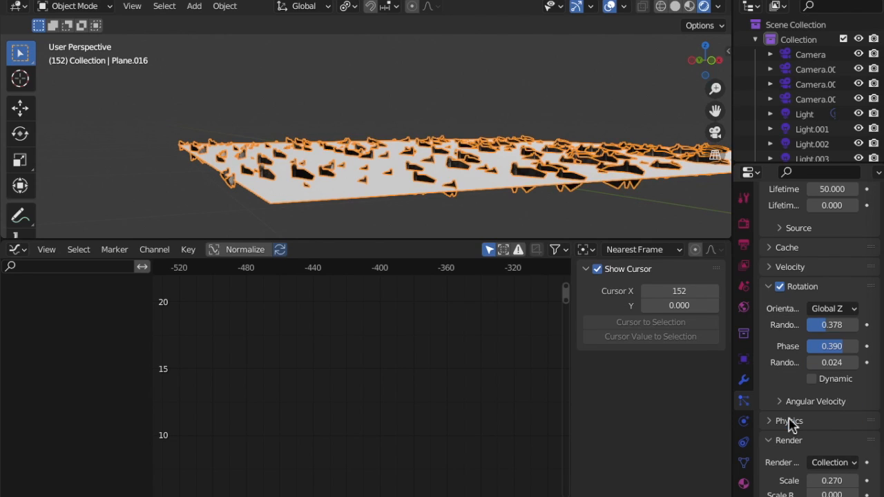
{"action": "left_click", "coordinate": [828, 312]}
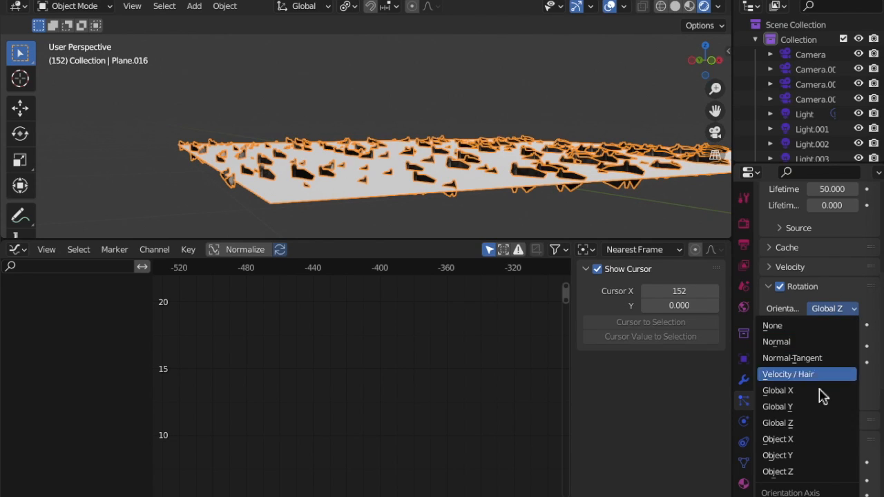
{"action": "left_click", "coordinate": [797, 459]}
{"action": "left_click", "coordinate": [834, 311]}
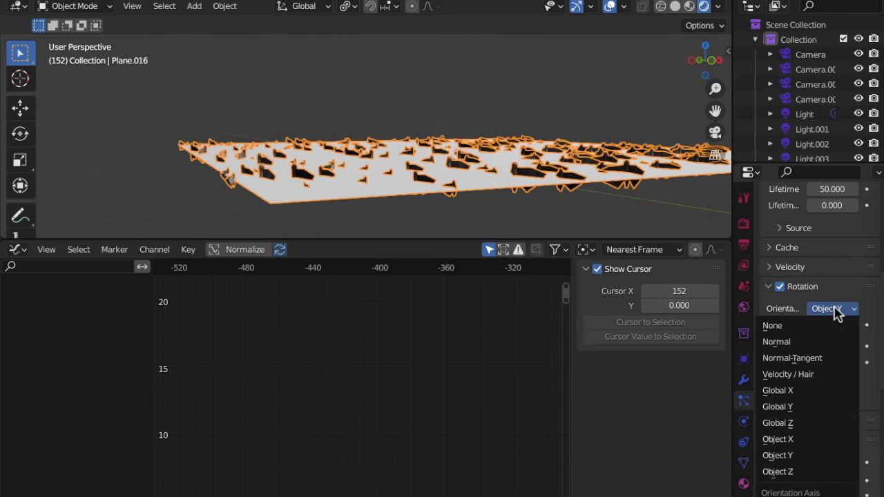
{"action": "left_click", "coordinate": [812, 377]}
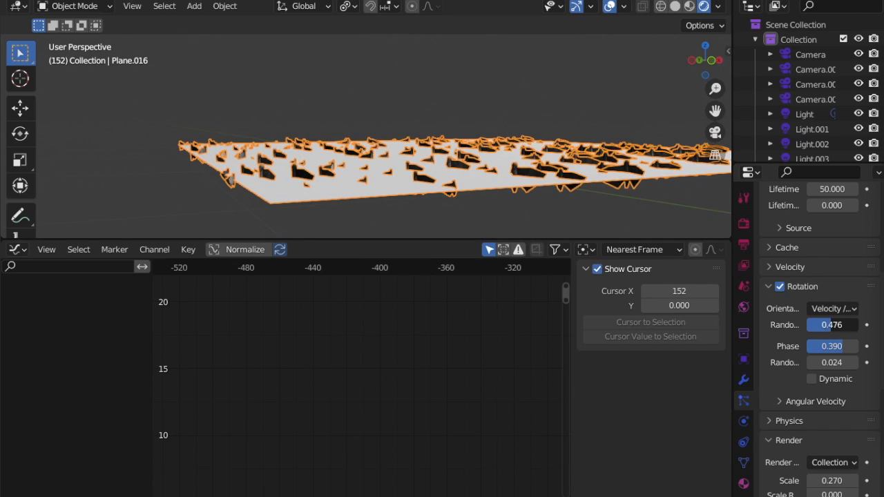
Step: Review the particle system's emission, rotation, physics and render settings
{"action": "middle_click_drag", "start_coordinate": [605, 201], "coordinate": [605, 206]}
{"action": "scroll", "coordinate": [814, 434], "scroll_direction": "down", "scroll_amount": 2}
{"action": "scroll", "coordinate": [813, 434], "scroll_direction": "down", "scroll_amount": 12}
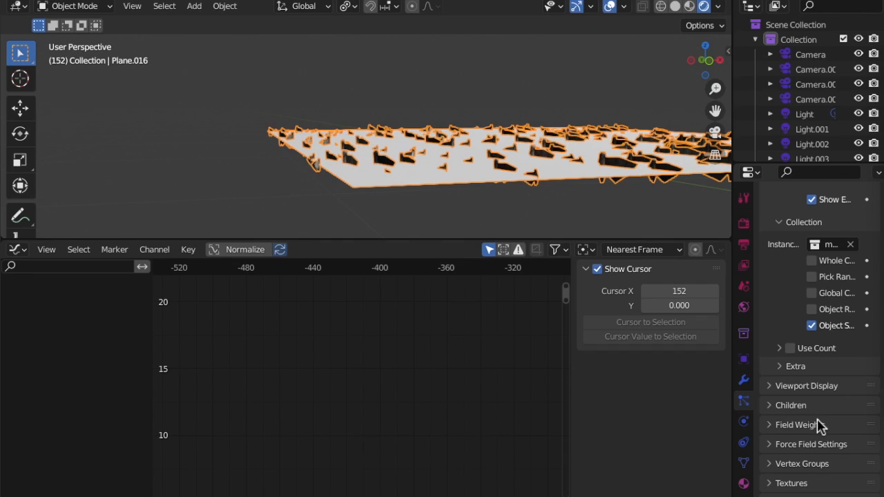
{"action": "scroll", "coordinate": [827, 458], "scroll_direction": "up", "scroll_amount": 14}
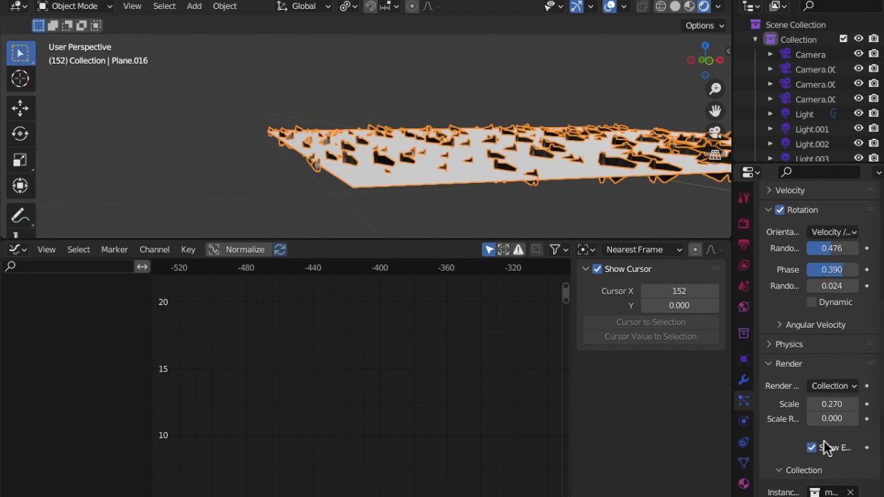
{"action": "scroll", "coordinate": [780, 491], "scroll_direction": "down", "scroll_amount": 7}
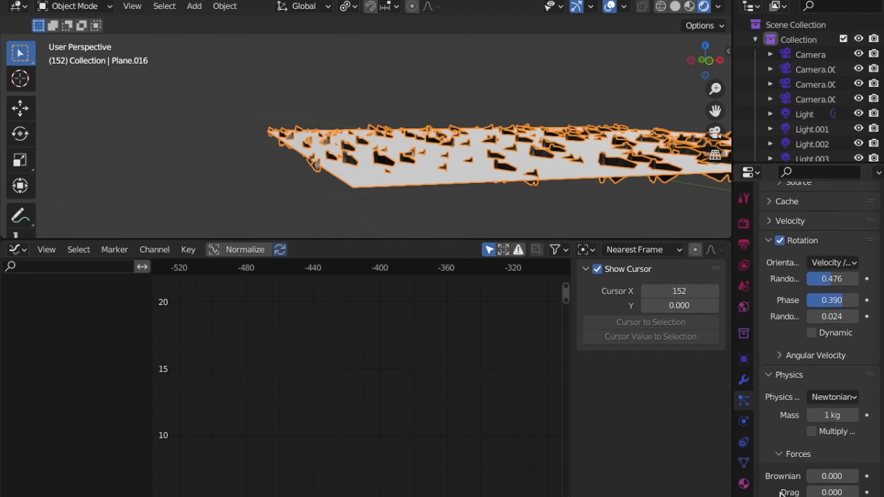
{"action": "scroll", "coordinate": [791, 313], "scroll_direction": "up", "scroll_amount": 15}
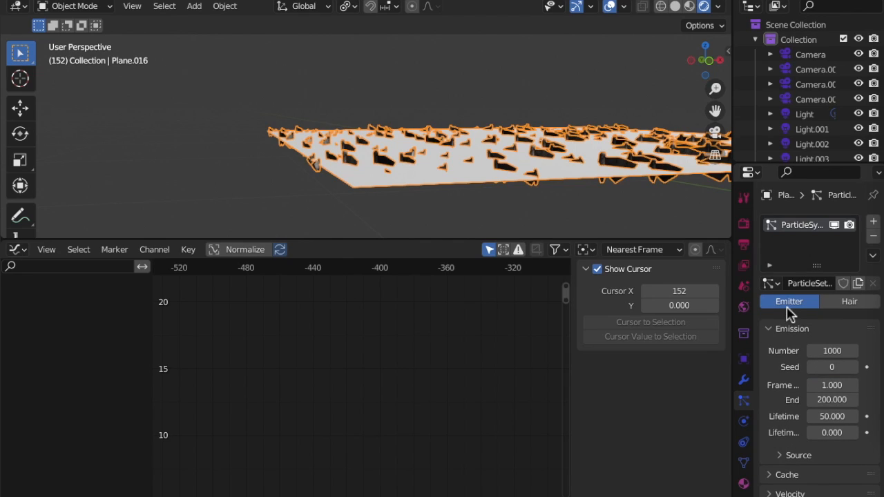
{"action": "scroll", "coordinate": [799, 455], "scroll_direction": "down", "scroll_amount": 5}
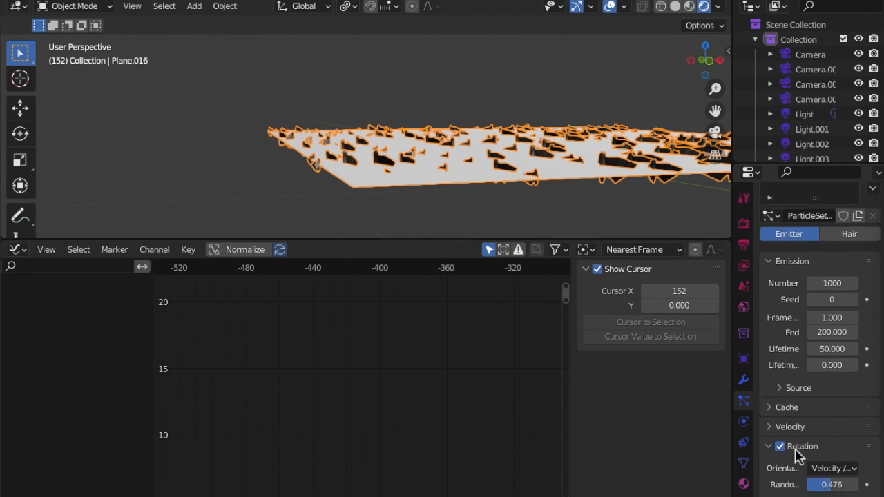
{"action": "scroll", "coordinate": [796, 449], "scroll_direction": "down", "scroll_amount": 6}
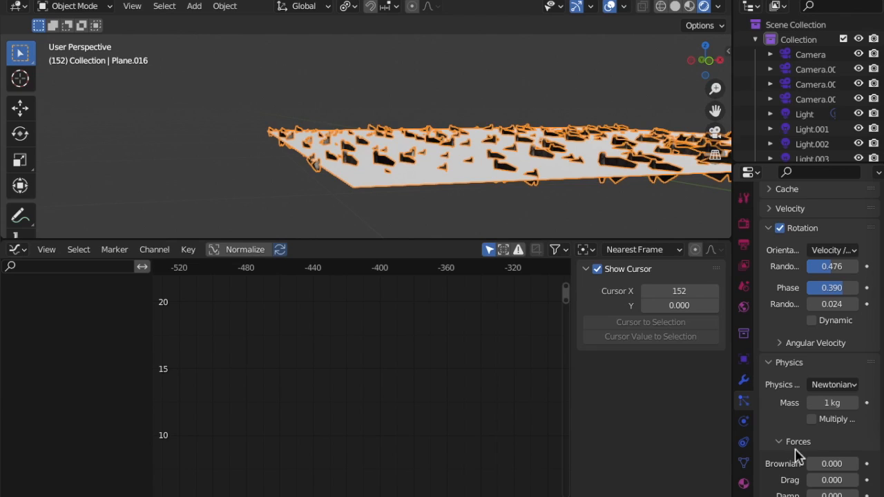
{"action": "scroll", "coordinate": [795, 453], "scroll_direction": "down", "scroll_amount": 11}
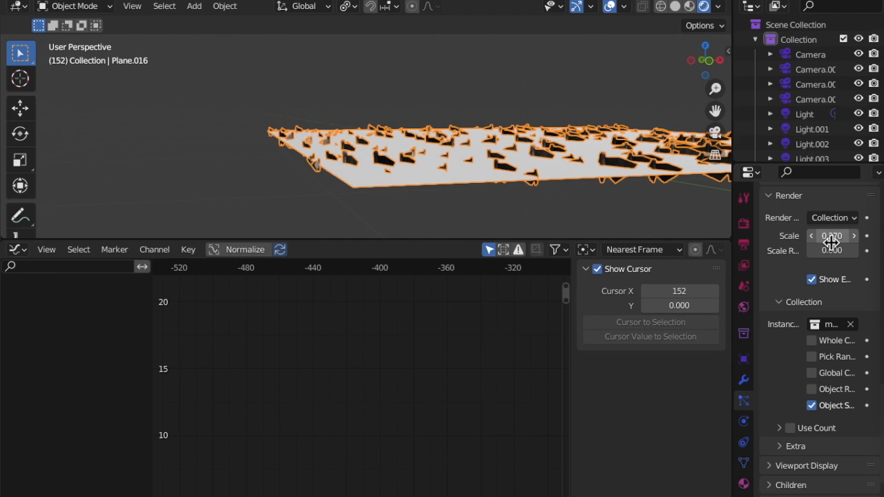
Step: Reduce the moth particles' scale to 0.240 and turn off Show Emitter in their render settings
{"action": "left_click_drag", "start_coordinate": [837, 243], "coordinate": [807, 257]}
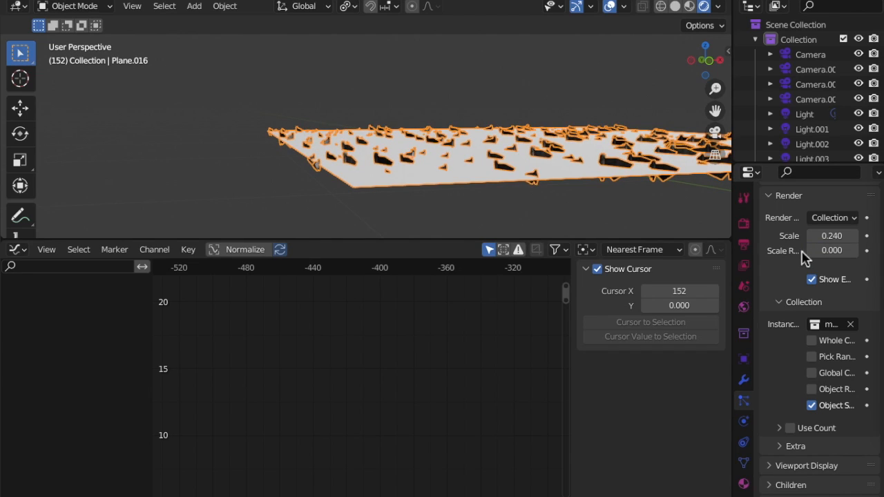
{"action": "scroll", "coordinate": [820, 307], "scroll_direction": "down", "scroll_amount": 3}
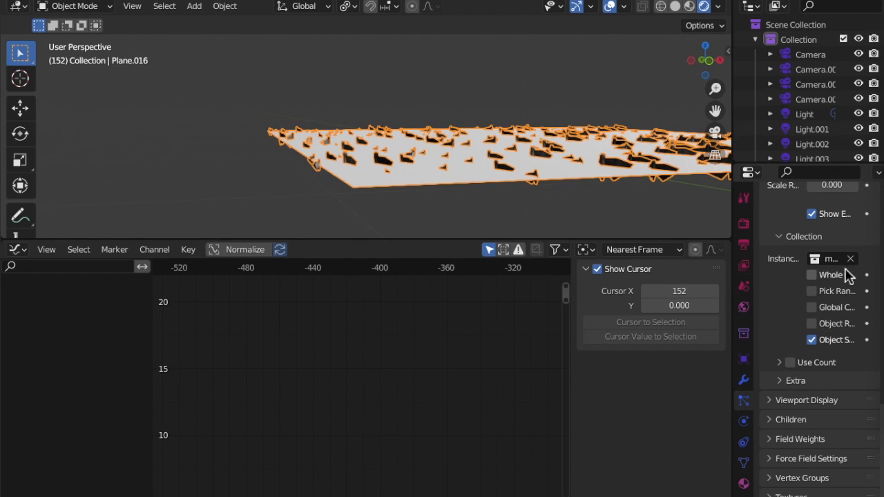
{"action": "scroll", "coordinate": [855, 268], "scroll_direction": "up", "scroll_amount": 1}
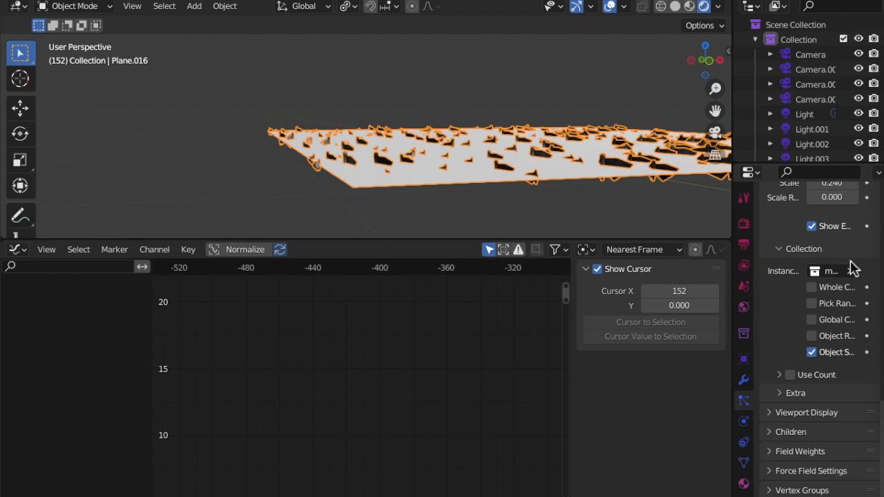
{"action": "left_click", "coordinate": [812, 226]}
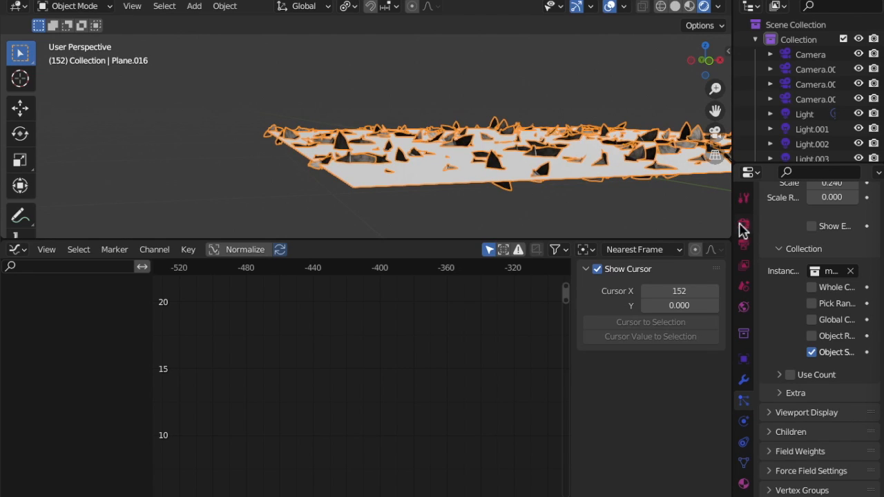
{"action": "left_click_drag", "start_coordinate": [733, 224], "coordinate": [687, 223]}
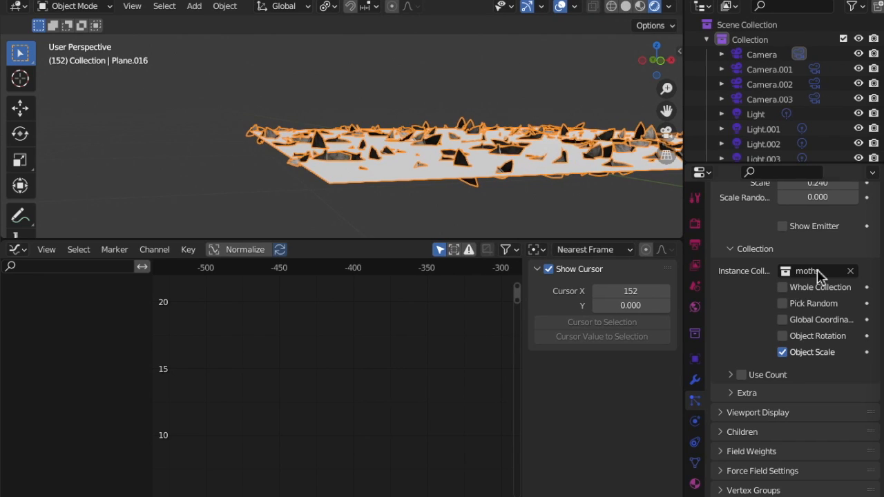
{"action": "scroll", "coordinate": [795, 252], "scroll_direction": "up", "scroll_amount": 1}
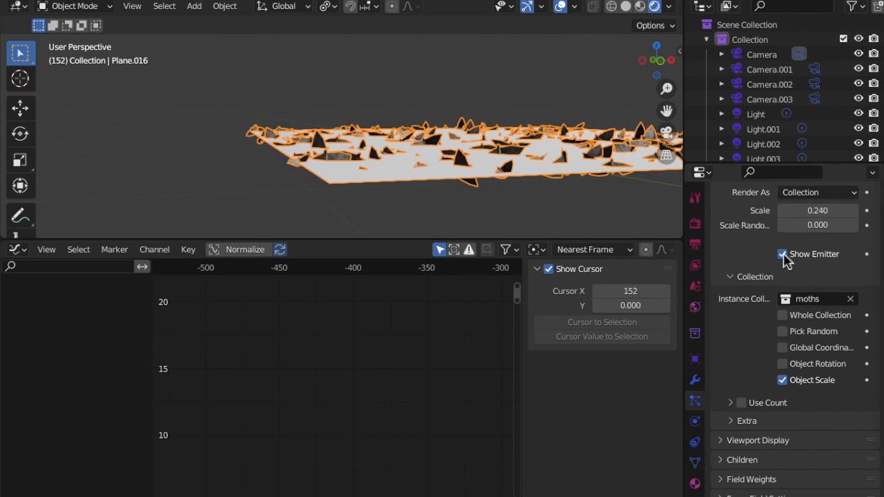
{"action": "middle_click_drag", "start_coordinate": [422, 197], "coordinate": [450, 214]}
{"action": "scroll", "coordinate": [820, 434], "scroll_direction": "down", "scroll_amount": 2}
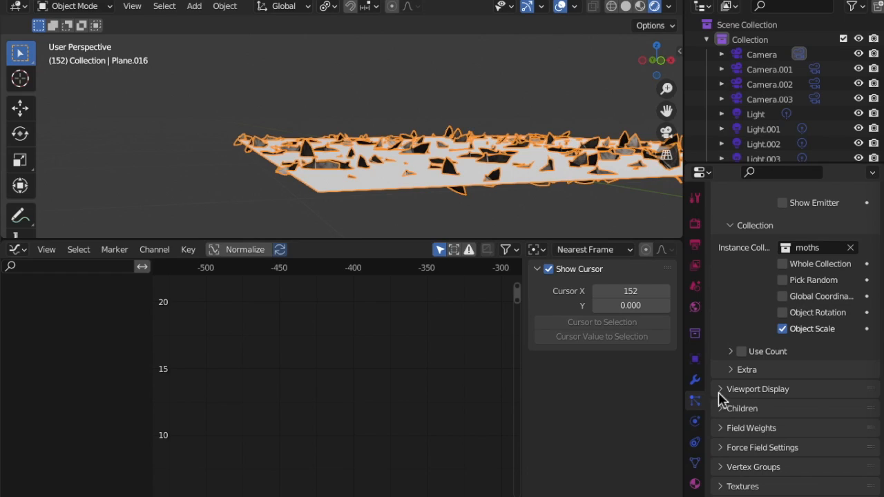
Step: Set the particles' viewport display amount to 30% and hide the emitter plane in the viewport
{"action": "left_click", "coordinate": [723, 390]}
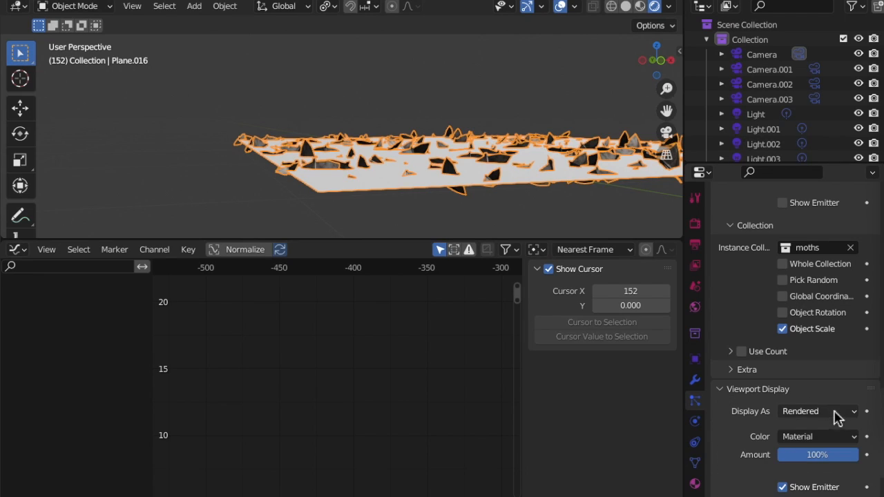
{"action": "scroll", "coordinate": [837, 417], "scroll_direction": "down", "scroll_amount": 2}
{"action": "left_click_drag", "start_coordinate": [839, 421], "coordinate": [807, 418]}
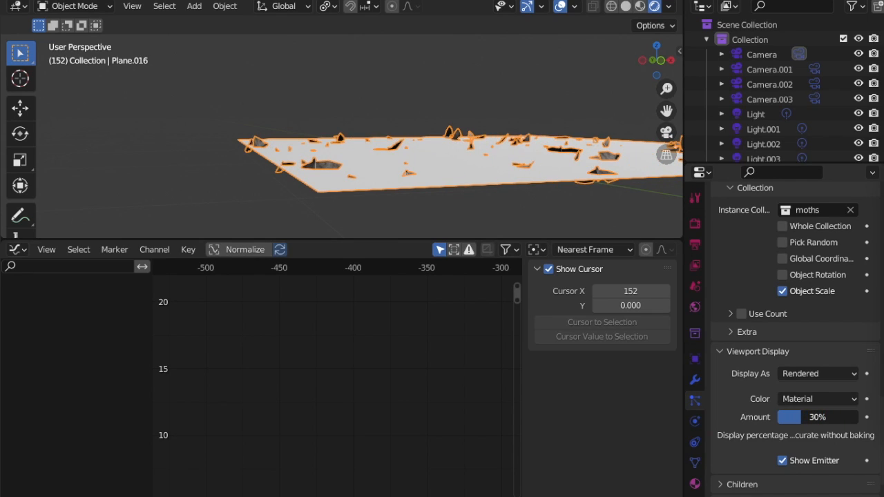
{"action": "scroll", "coordinate": [803, 419], "scroll_direction": "up", "scroll_amount": 6}
{"action": "scroll", "coordinate": [804, 420], "scroll_direction": "down", "scroll_amount": 9}
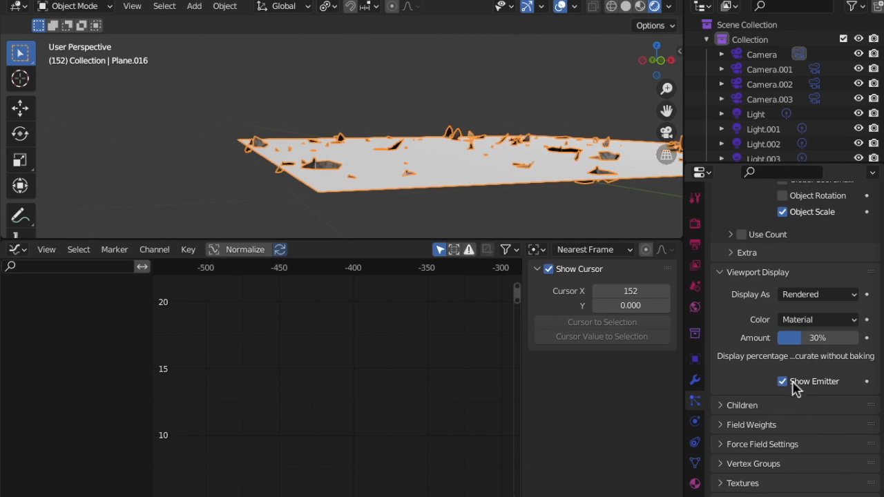
{"action": "left_click", "coordinate": [783, 382]}
Step: Raise the percentage of moth particles displayed in the viewport
{"action": "scroll", "coordinate": [786, 387], "scroll_direction": "up", "scroll_amount": 8}
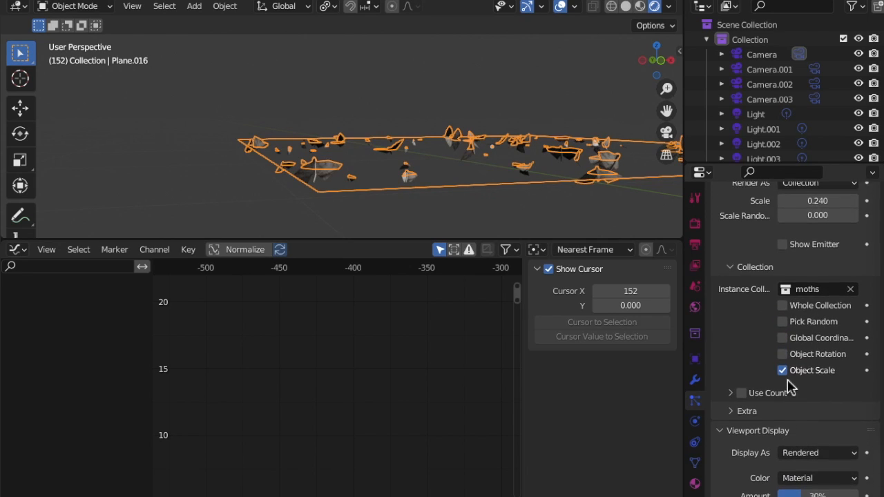
{"action": "scroll", "coordinate": [798, 345], "scroll_direction": "up", "scroll_amount": 6}
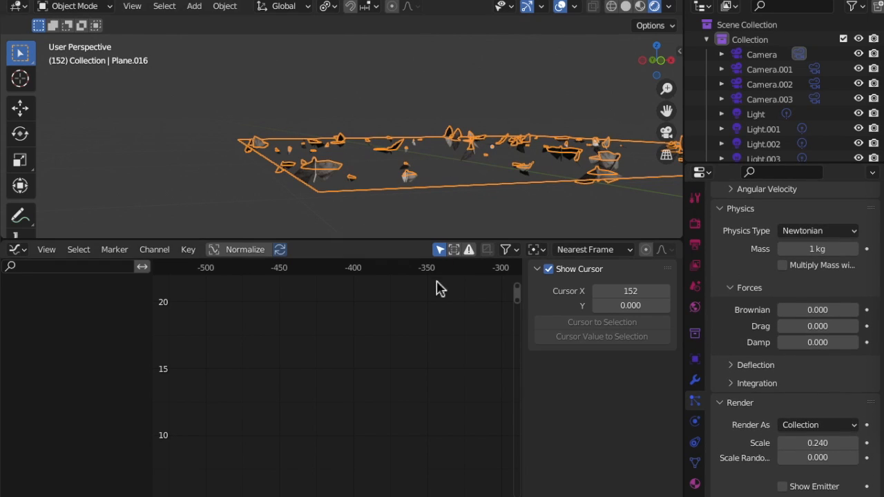
{"action": "middle_click_drag", "start_coordinate": [454, 176], "coordinate": [456, 124], "text": "shift"}
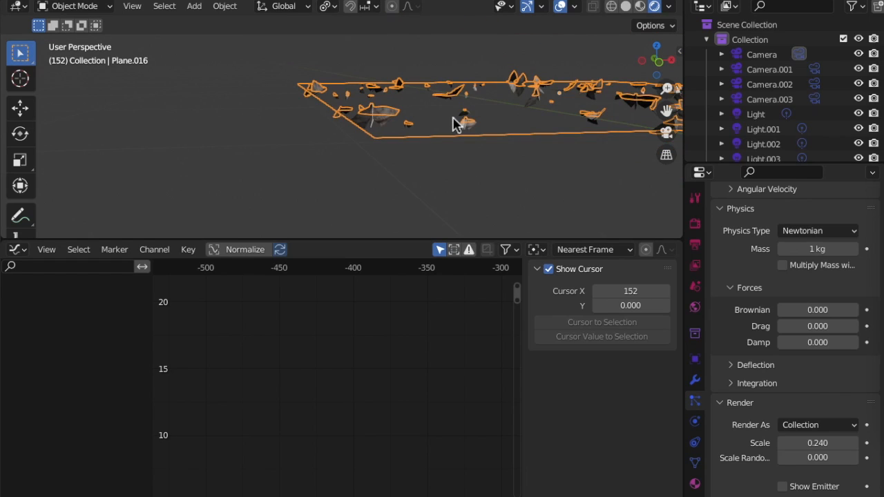
{"action": "scroll", "coordinate": [839, 400], "scroll_direction": "down", "scroll_amount": 10}
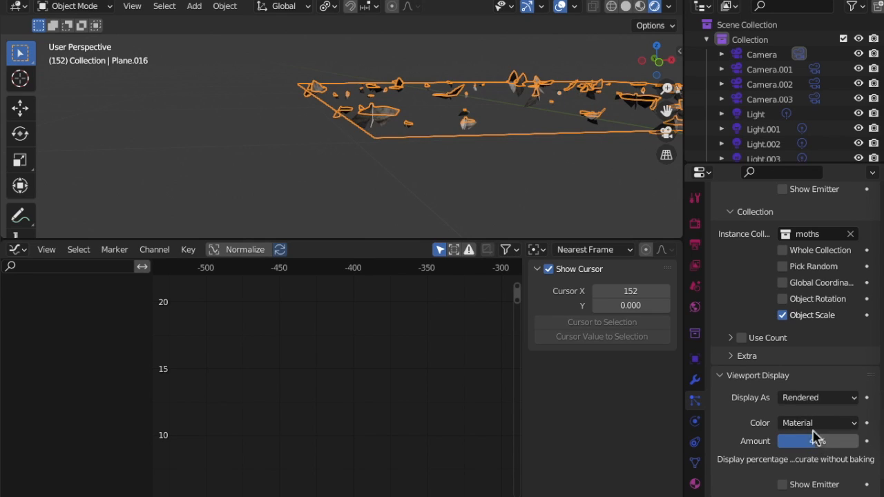
{"action": "scroll", "coordinate": [791, 428], "scroll_direction": "up", "scroll_amount": 8}
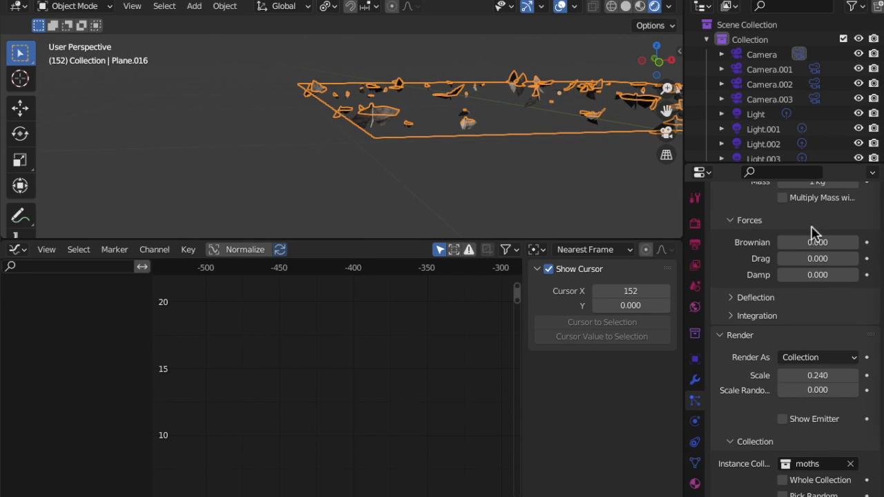
Step: Increase the number of emitted particles to 1655 and inspect the denser swarm
{"action": "scroll", "coordinate": [812, 232], "scroll_direction": "up", "scroll_amount": 10}
{"action": "left_click_drag", "start_coordinate": [809, 359], "coordinate": [849, 352]}
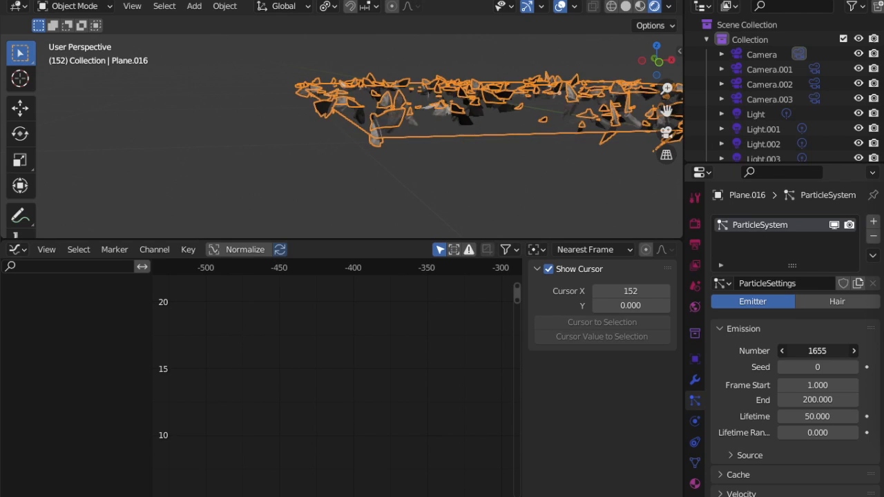
{"action": "middle_click_drag", "start_coordinate": [549, 149], "coordinate": [553, 152]}
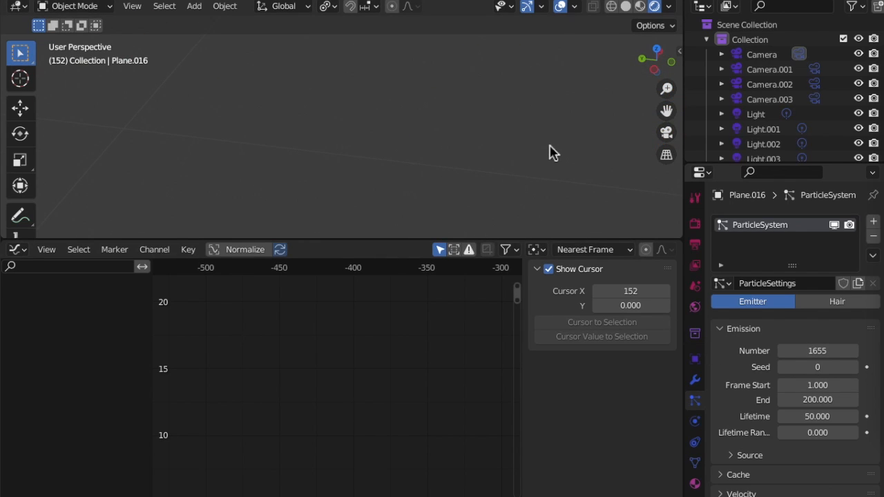
{"action": "scroll", "coordinate": [424, 142], "scroll_direction": "up", "scroll_amount": 5}
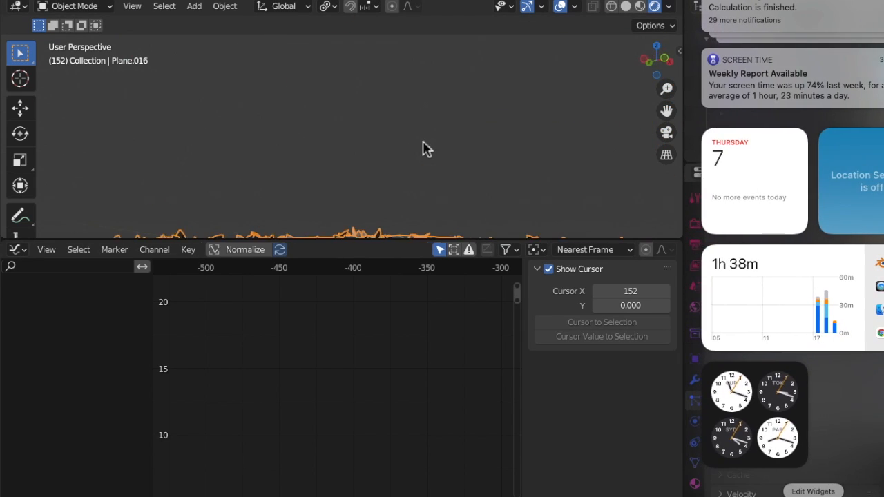
Step: Examine the moth swarm and look through the particle system's emission, rotation, physics, deflection and render settings
{"action": "scroll", "coordinate": [423, 143], "scroll_direction": "down", "scroll_amount": 3}
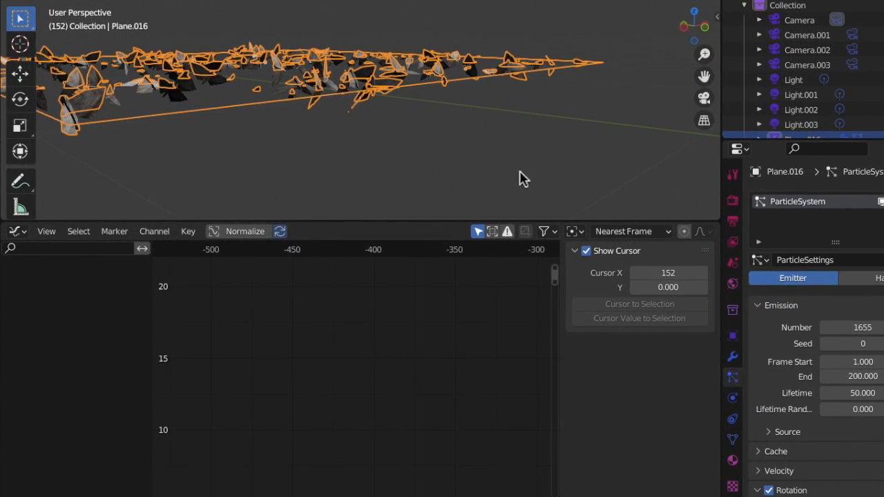
{"action": "scroll", "coordinate": [523, 178], "scroll_direction": "down", "scroll_amount": 3}
{"action": "scroll", "coordinate": [522, 178], "scroll_direction": "up", "scroll_amount": 4}
{"action": "scroll", "coordinate": [523, 178], "scroll_direction": "up", "scroll_amount": 1}
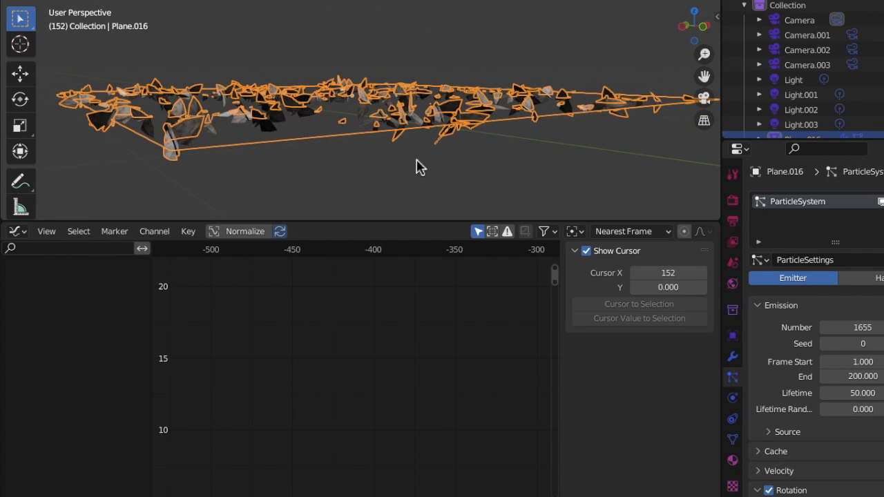
{"action": "scroll", "coordinate": [756, 310], "scroll_direction": "down", "scroll_amount": 2}
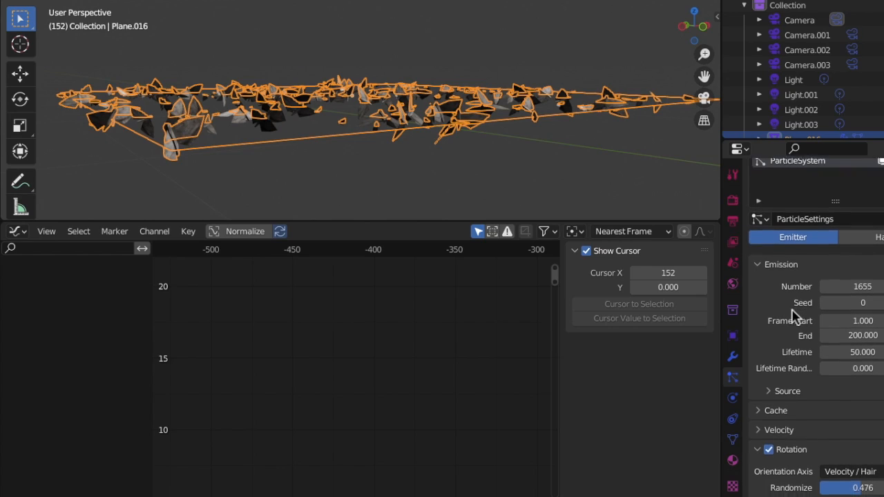
{"action": "scroll", "coordinate": [795, 314], "scroll_direction": "down", "scroll_amount": 1}
{"action": "scroll", "coordinate": [822, 363], "scroll_direction": "down", "scroll_amount": 1}
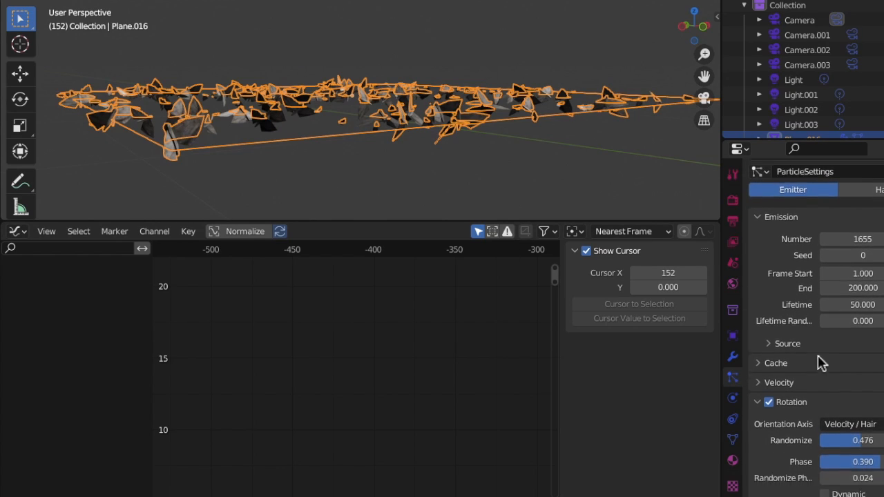
{"action": "scroll", "coordinate": [822, 362], "scroll_direction": "down", "scroll_amount": 16}
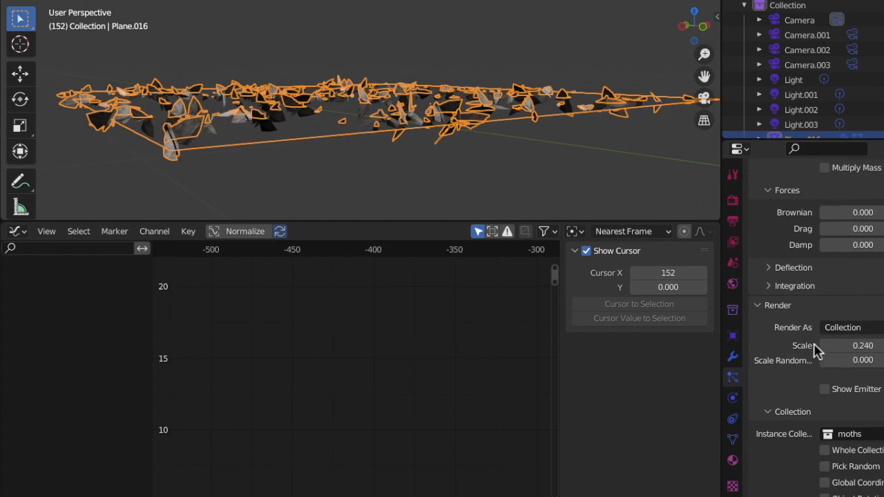
{"action": "left_click", "coordinate": [785, 269]}
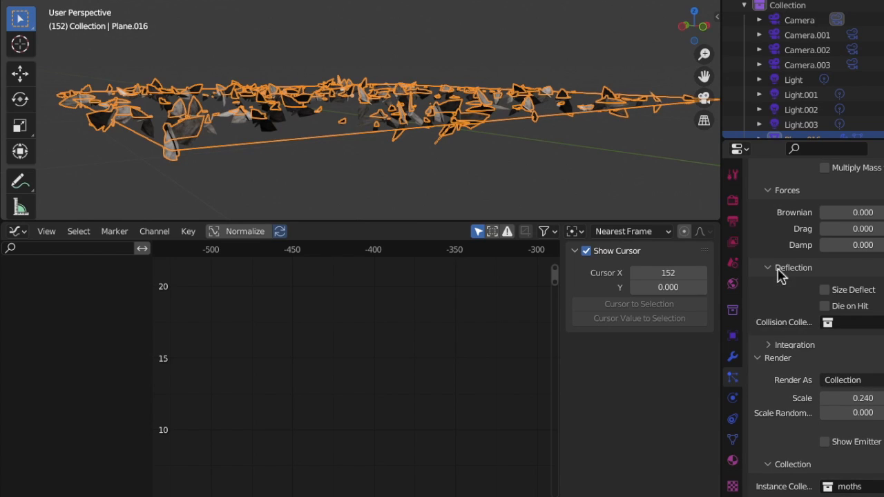
{"action": "scroll", "coordinate": [768, 355], "scroll_direction": "down", "scroll_amount": 4}
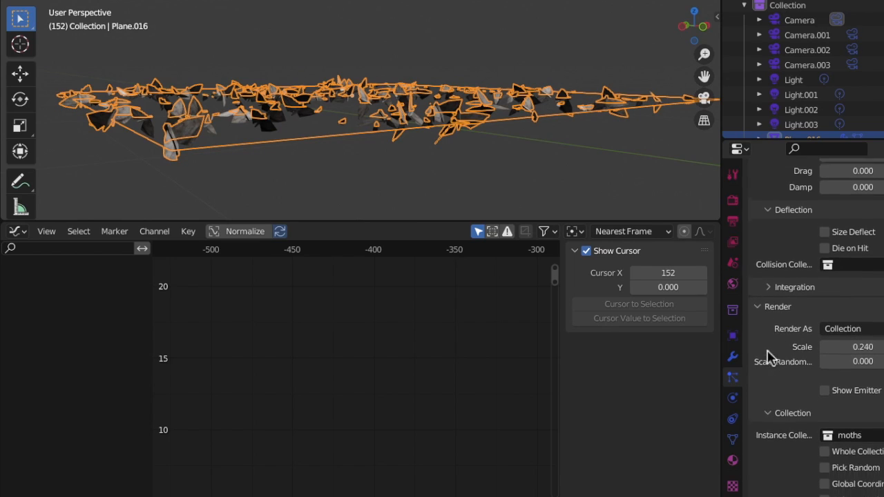
Step: Collapse the Render, Viewport Display, Physics, Rotation and Emission sections of the particle settings
{"action": "left_click", "coordinate": [759, 262]}
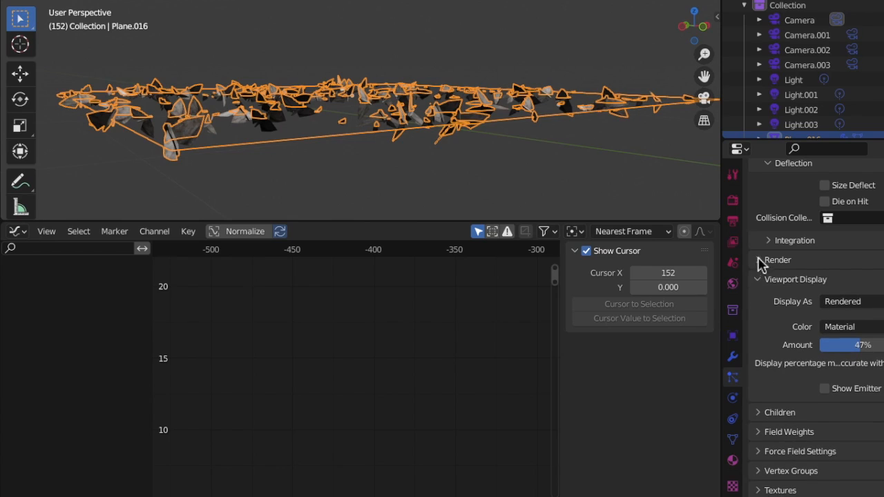
{"action": "left_click", "coordinate": [759, 279]}
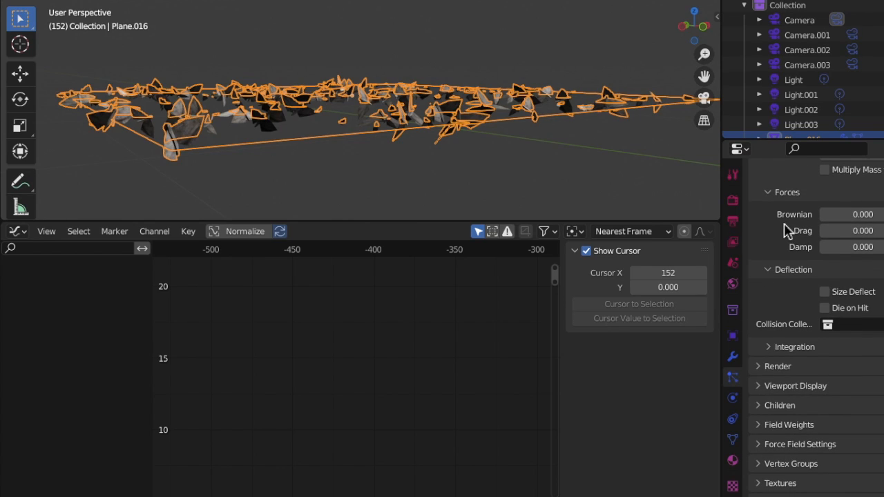
{"action": "scroll", "coordinate": [784, 228], "scroll_direction": "up", "scroll_amount": 3}
{"action": "left_click", "coordinate": [762, 181]}
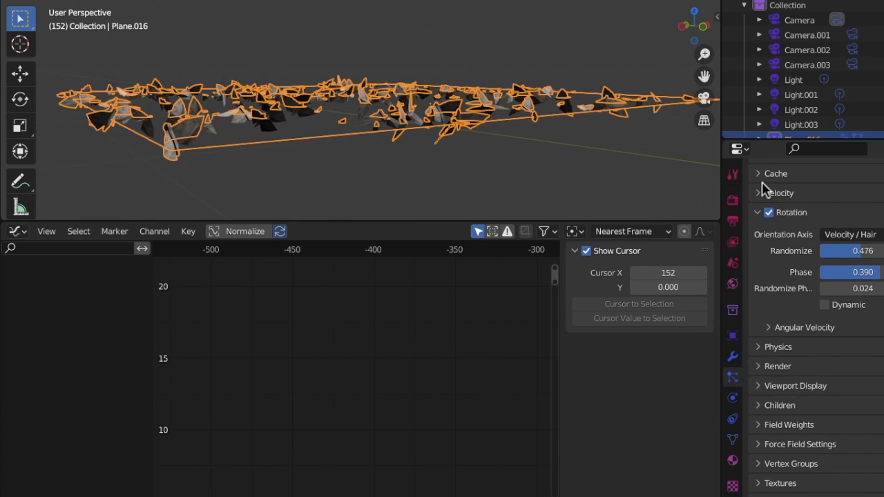
{"action": "left_click", "coordinate": [763, 213]}
{"action": "scroll", "coordinate": [769, 282], "scroll_direction": "up", "scroll_amount": 5}
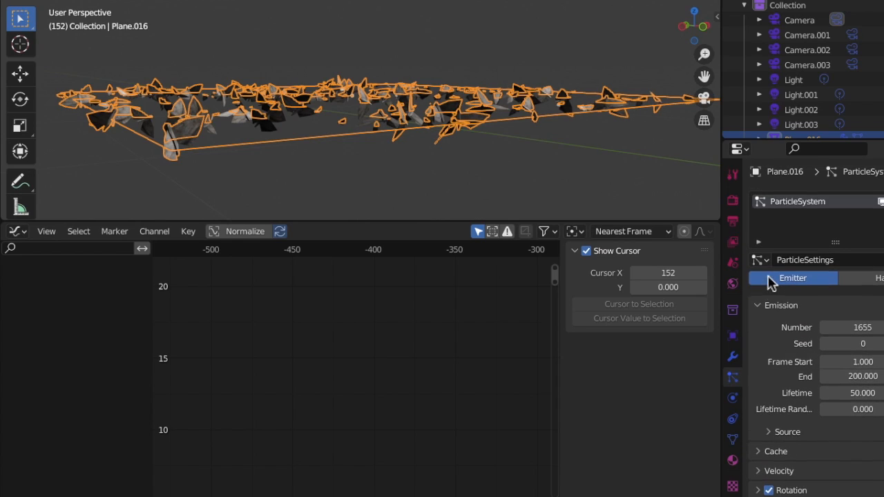
{"action": "left_click", "coordinate": [760, 306]}
{"action": "scroll", "coordinate": [760, 311], "scroll_direction": "down", "scroll_amount": 1}
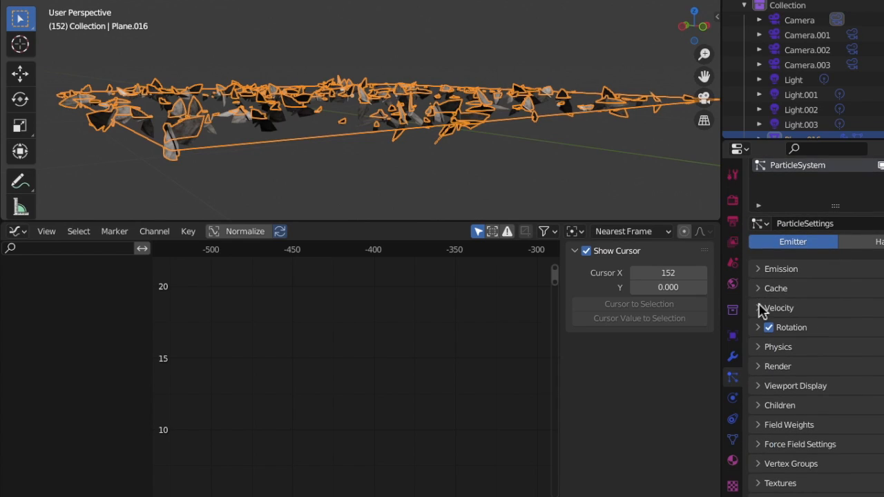
Step: Check the particle system's force field settings, including the Type 1 and Type 2 options
{"action": "left_click", "coordinate": [760, 446]}
{"action": "scroll", "coordinate": [760, 446], "scroll_direction": "down", "scroll_amount": 5}
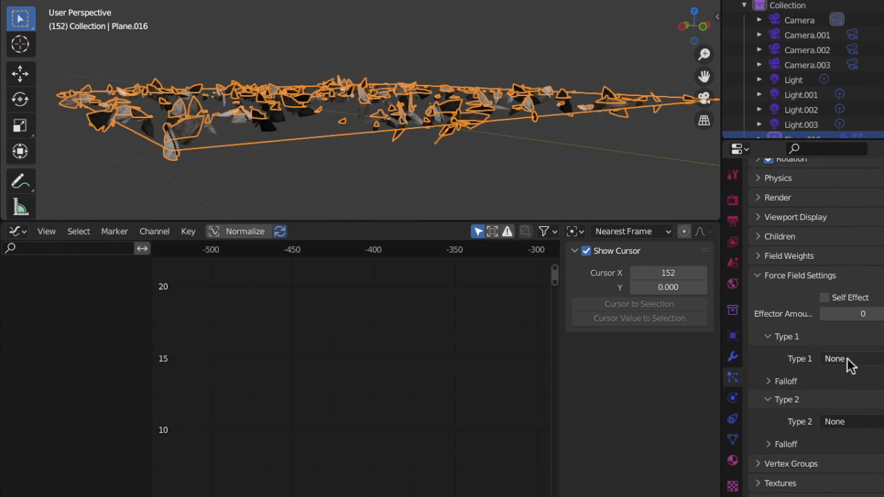
{"action": "left_click", "coordinate": [761, 276]}
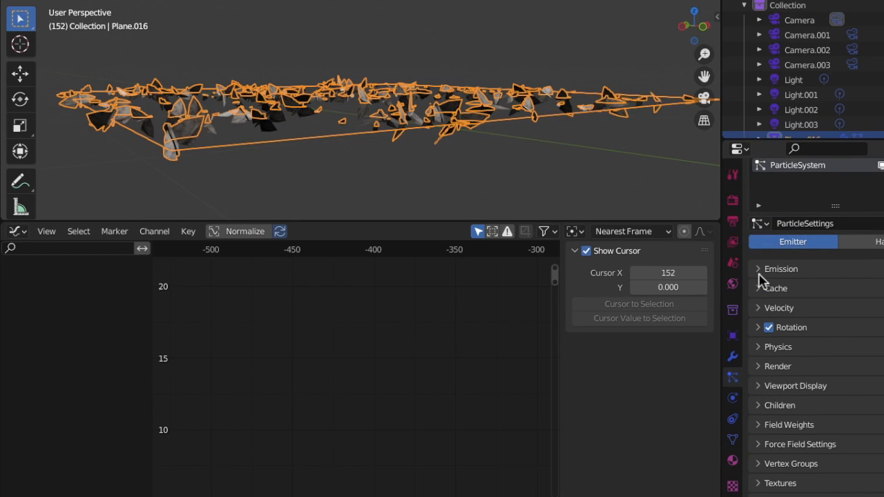
Step: Change the moth particle system's physics type to Boids
{"action": "left_click", "coordinate": [764, 347]}
{"action": "scroll", "coordinate": [766, 358], "scroll_direction": "down", "scroll_amount": 3}
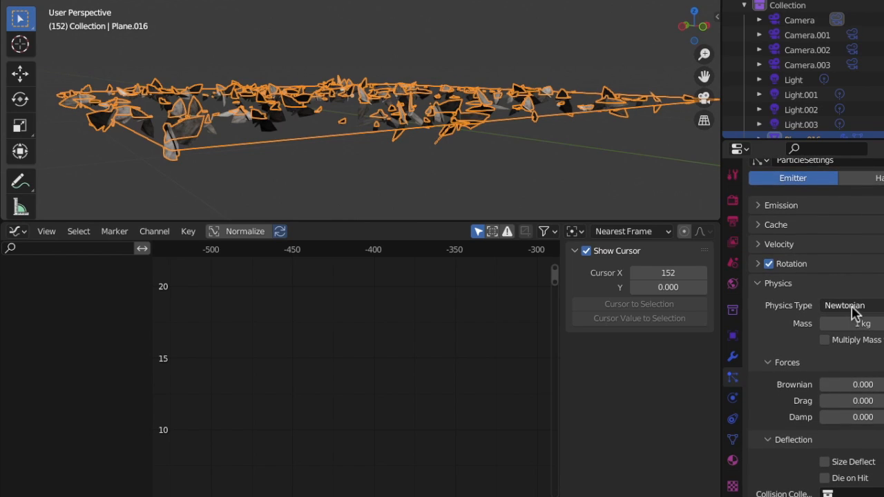
{"action": "left_click", "coordinate": [855, 309]}
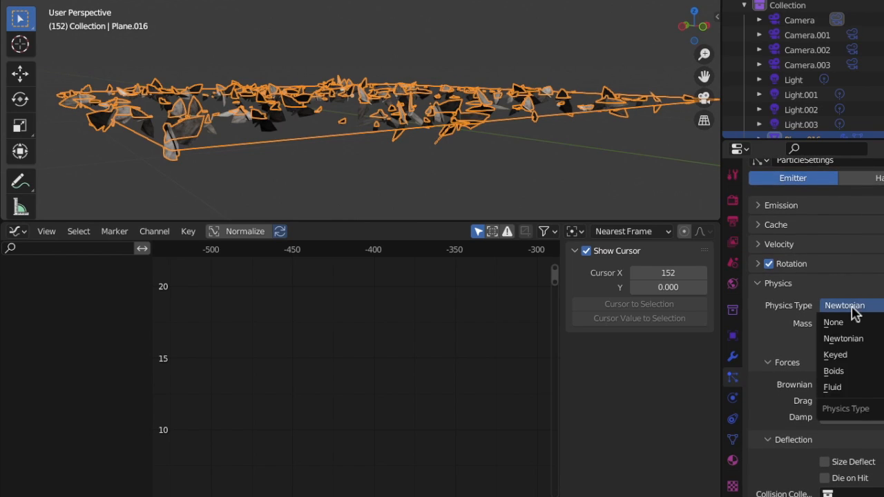
{"action": "left_click", "coordinate": [840, 372]}
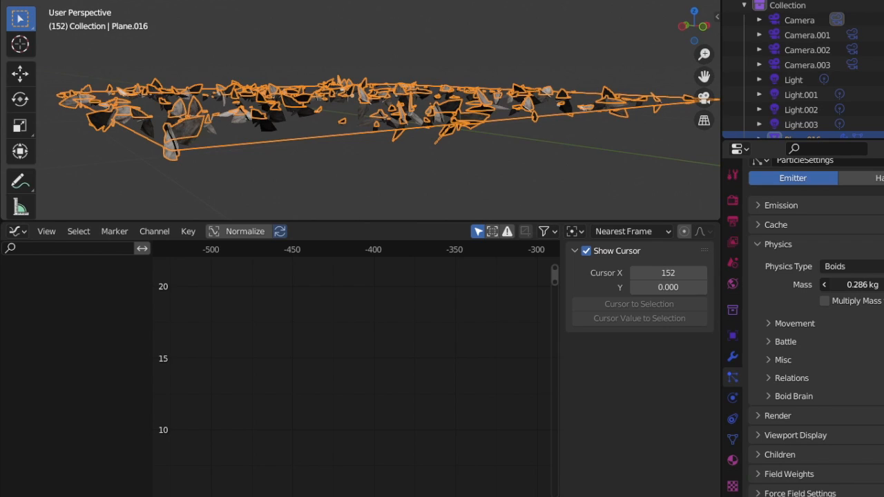
Step: Set the mass of the boid particles to 0.1 kg
{"action": "left_click_drag", "start_coordinate": [854, 286], "coordinate": [864, 290]}
{"action": "left_click", "coordinate": [862, 290]}
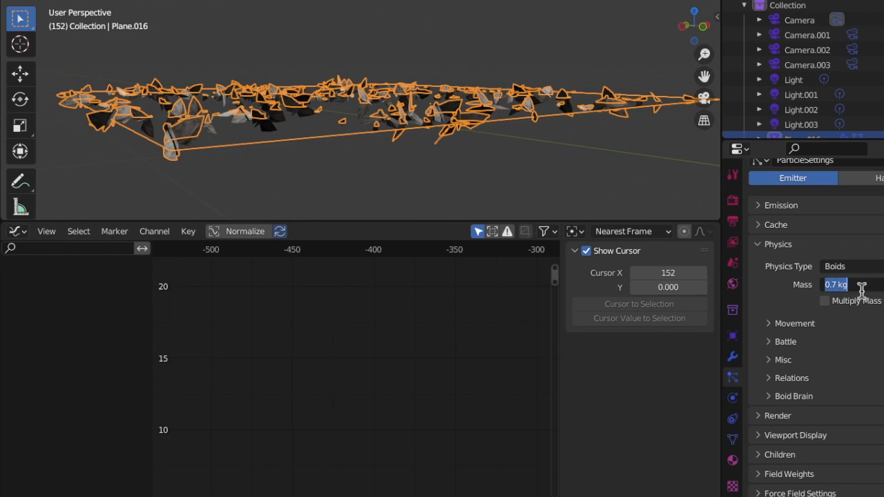
{"action": "key", "text": "BackSpace"}
{"action": "type", "text": ".1"}
{"action": "key", "text": "Return"}
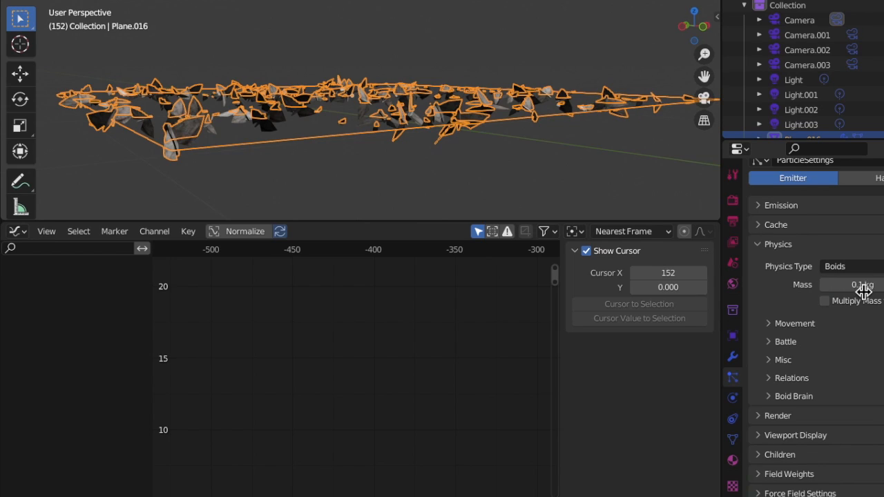
Step: Add a Follow Leader rule to the boid brain and look through the objects available as its leader
{"action": "left_click", "coordinate": [776, 399]}
{"action": "scroll", "coordinate": [776, 399], "scroll_direction": "down", "scroll_amount": 1}
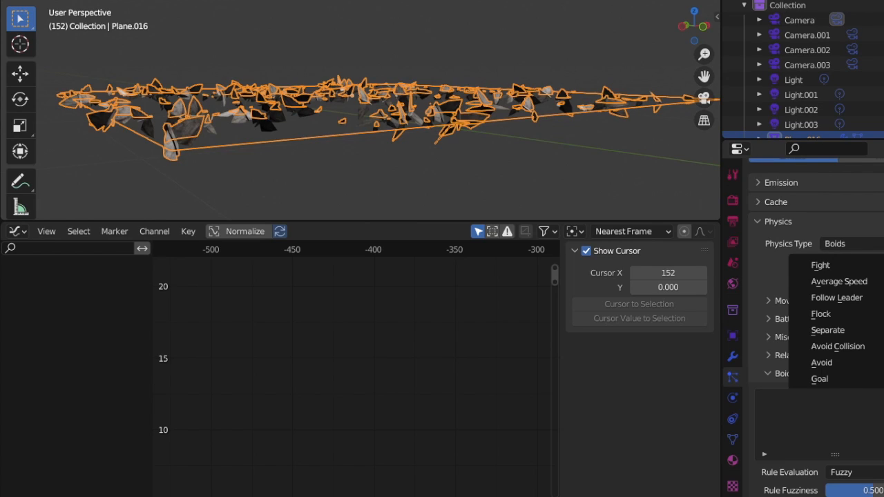
{"action": "left_click", "coordinate": [856, 302]}
{"action": "scroll", "coordinate": [850, 334], "scroll_direction": "down", "scroll_amount": 5}
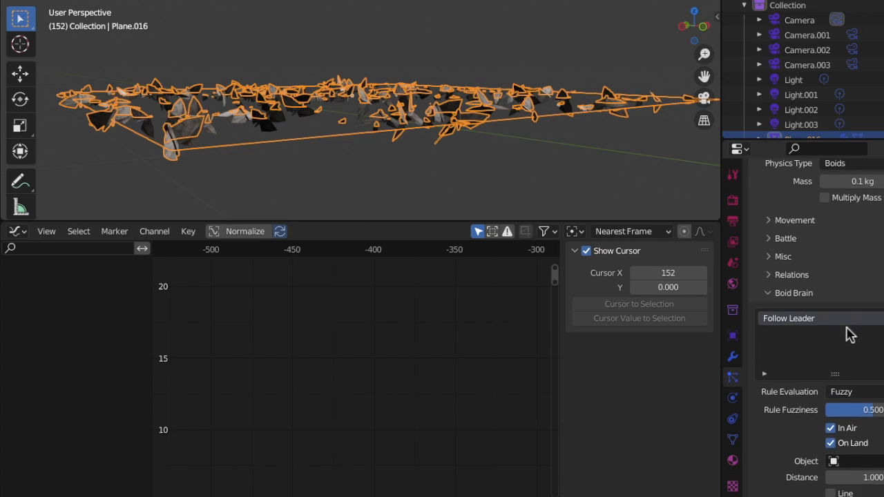
{"action": "left_click", "coordinate": [859, 440]}
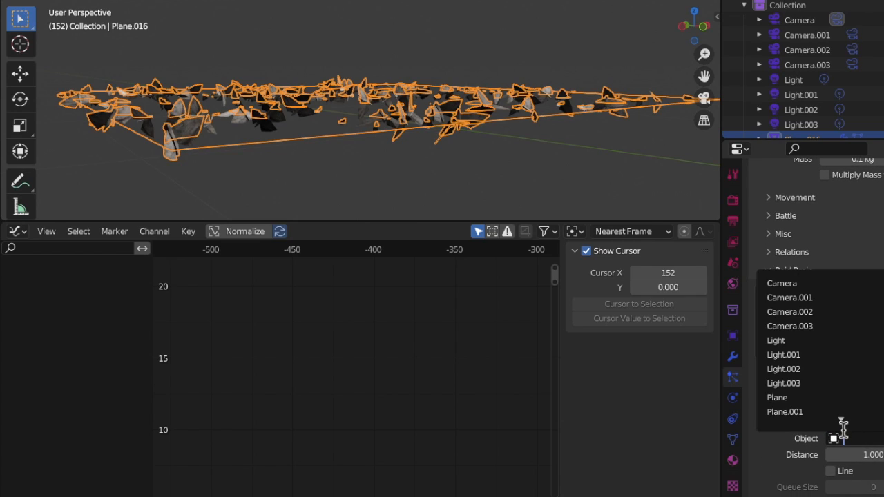
Step: Select the sphere-topped pole and rename the object as lamp
{"action": "middle_click_drag", "start_coordinate": [593, 195], "coordinate": [580, 194]}
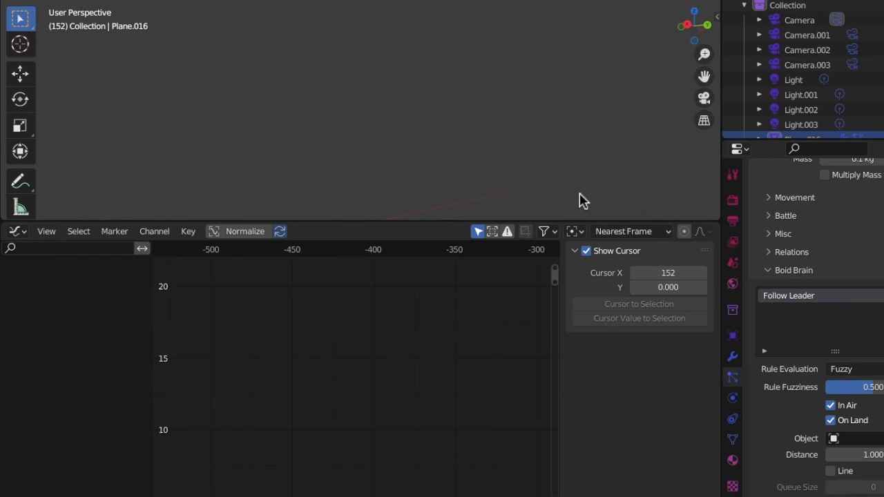
{"action": "scroll", "coordinate": [476, 68], "scroll_direction": "down", "scroll_amount": 8}
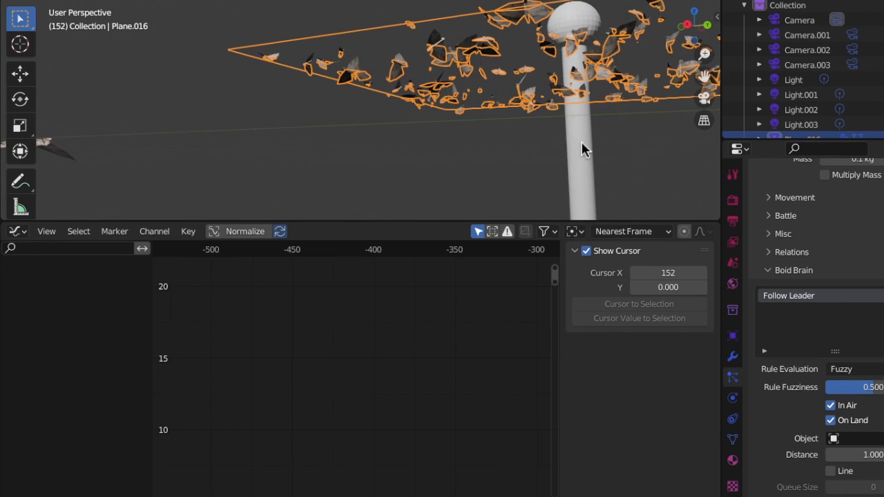
{"action": "left_click", "coordinate": [582, 144]}
{"action": "scroll", "coordinate": [856, 80], "scroll_direction": "down", "scroll_amount": 5}
{"action": "scroll", "coordinate": [852, 88], "scroll_direction": "up", "scroll_amount": 8}
{"action": "scroll", "coordinate": [805, 111], "scroll_direction": "down", "scroll_amount": 1}
{"action": "double_click", "coordinate": [799, 105]}
{"action": "scroll", "coordinate": [801, 105], "scroll_direction": "down", "scroll_amount": 2}
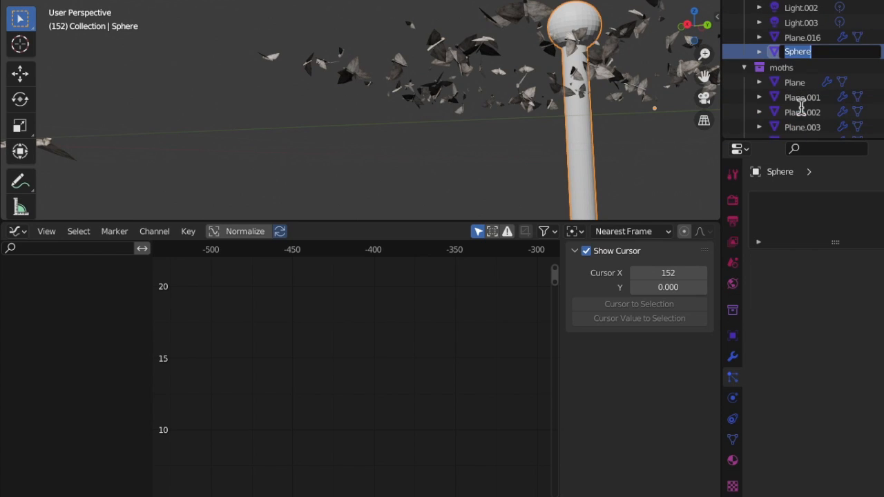
{"action": "type", "text": "la"}
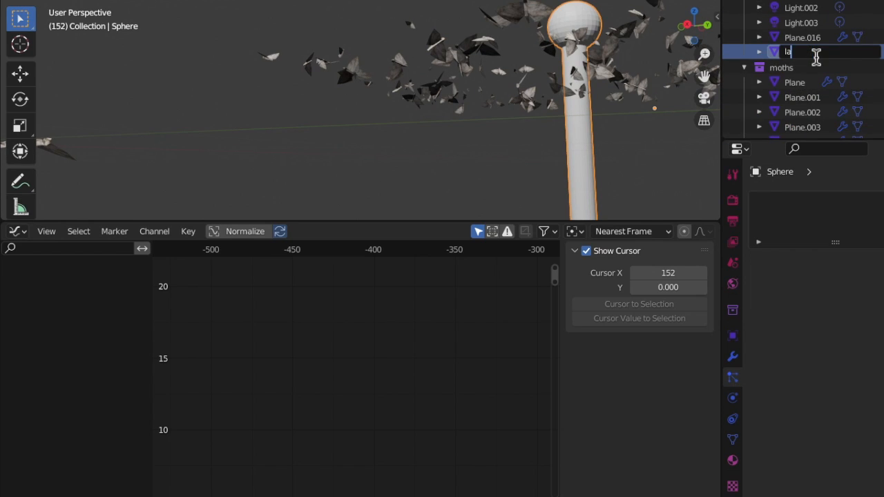
{"action": "key", "text": "Return"}
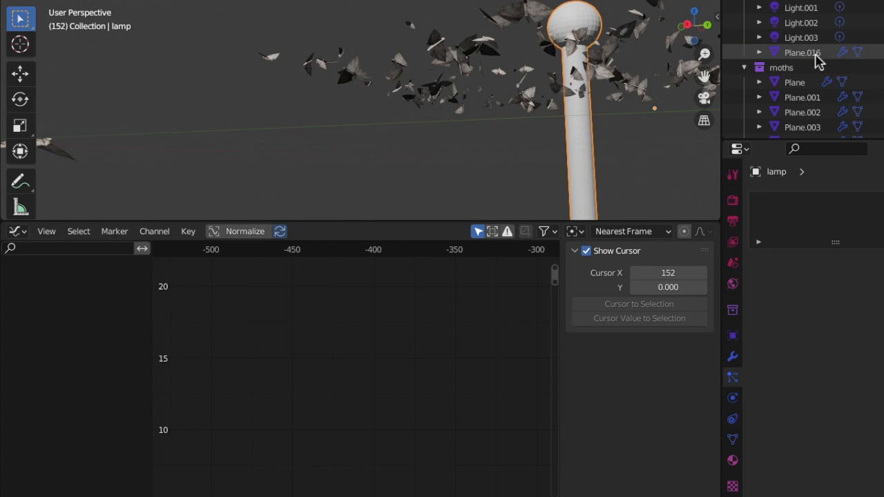
Step: Try deleting Light, Light.001, Light.002 and Light.003 from the scene, and undo the deletion
{"action": "scroll", "coordinate": [820, 60], "scroll_direction": "up", "scroll_amount": 3}
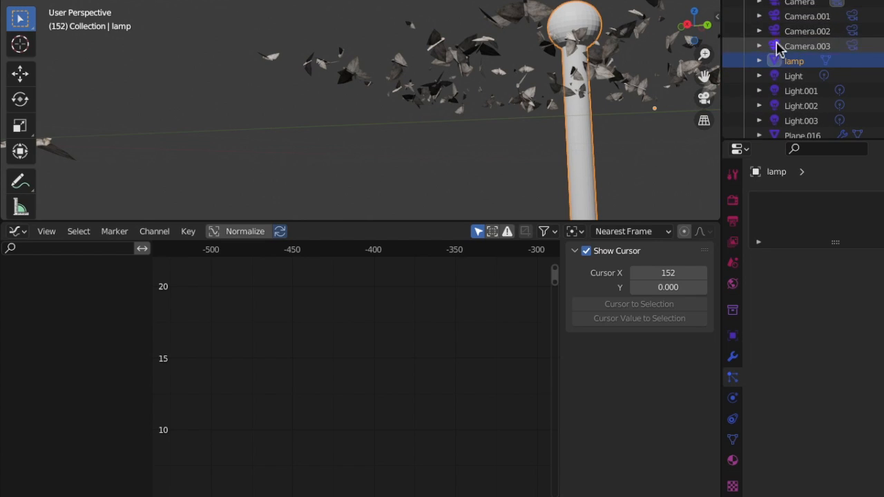
{"action": "left_click", "coordinate": [792, 80]}
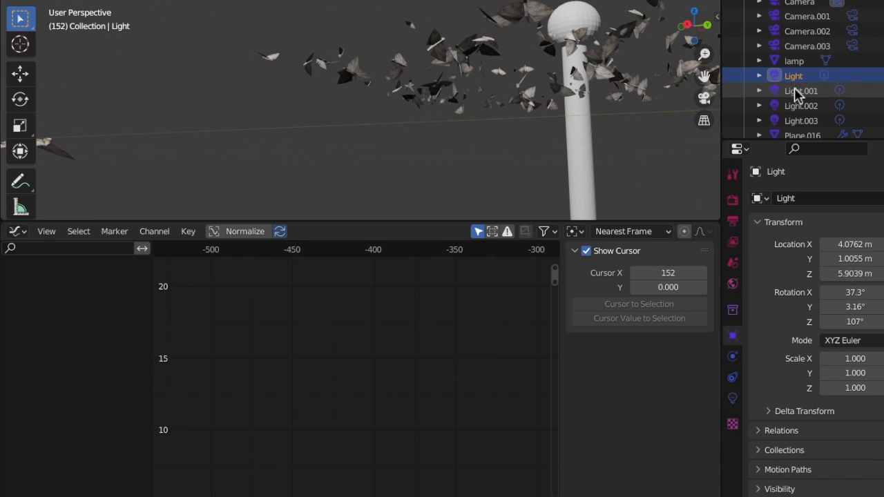
{"action": "left_click", "coordinate": [796, 91], "text": "ctrl"}
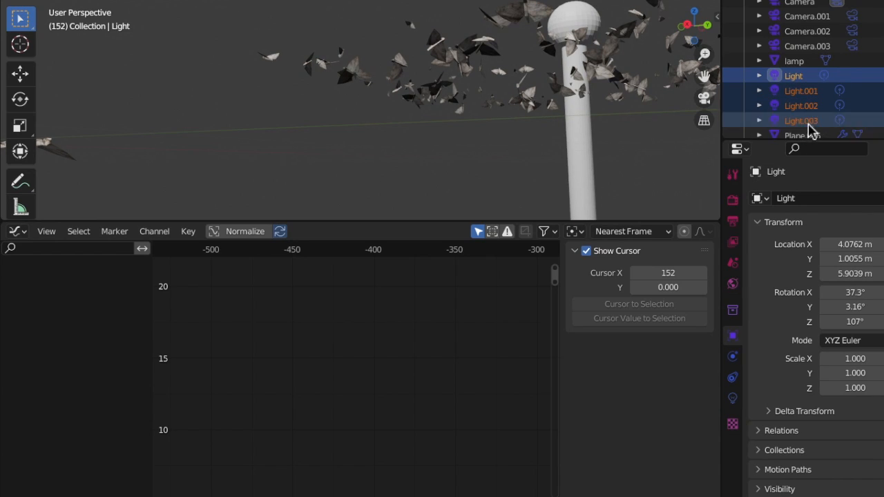
{"action": "scroll", "coordinate": [808, 131], "scroll_direction": "down", "scroll_amount": 3}
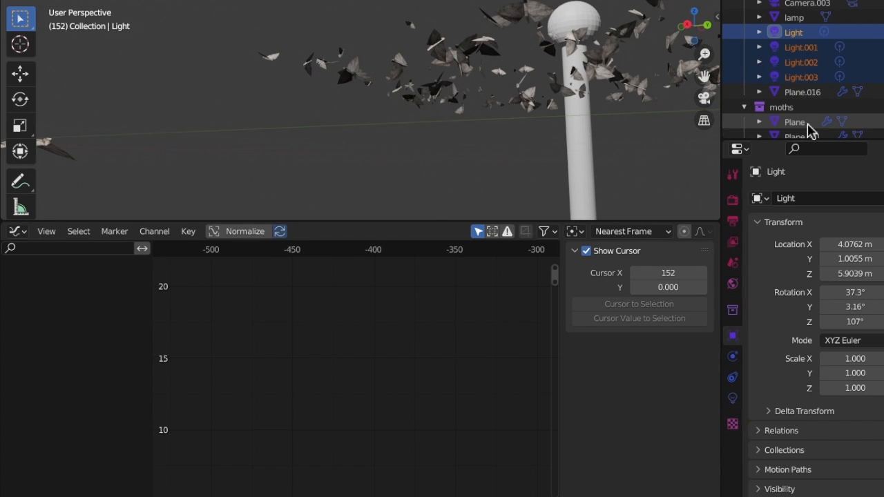
{"action": "key", "text": "x"}
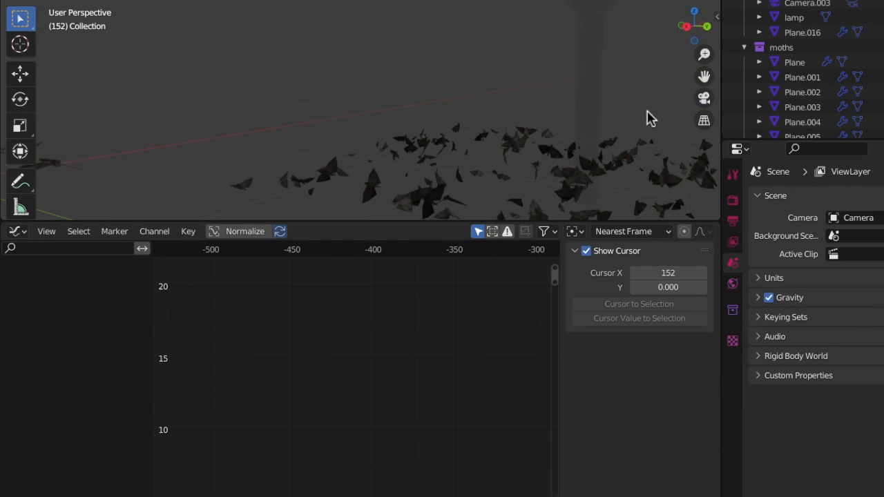
{"action": "key", "text": "ctrl+z"}
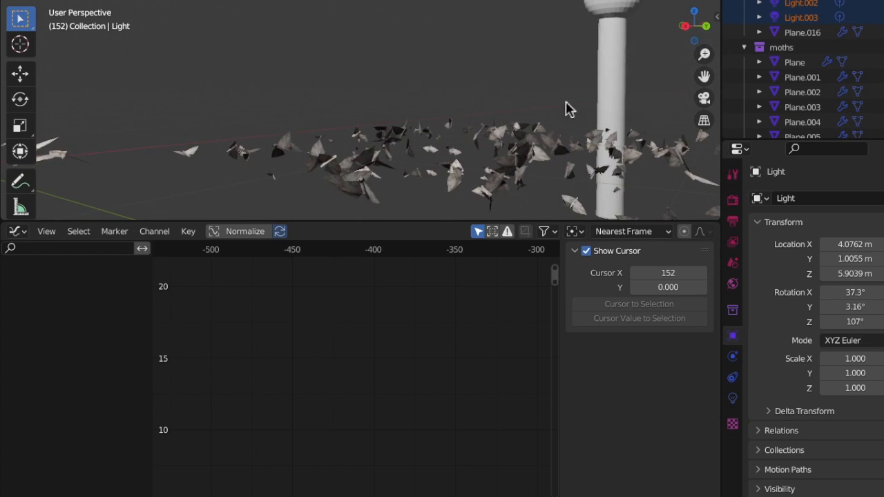
{"action": "left_click", "coordinate": [541, 20]}
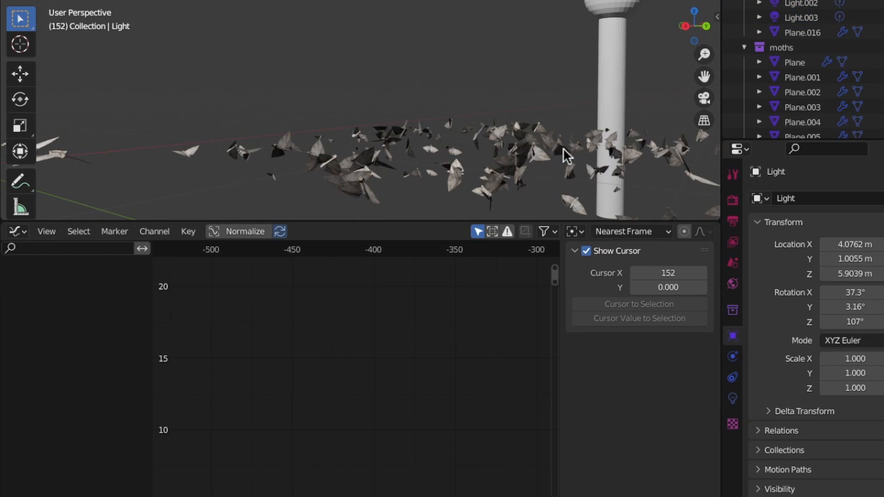
{"action": "middle_click_drag", "start_coordinate": [406, 156], "coordinate": [468, 153]}
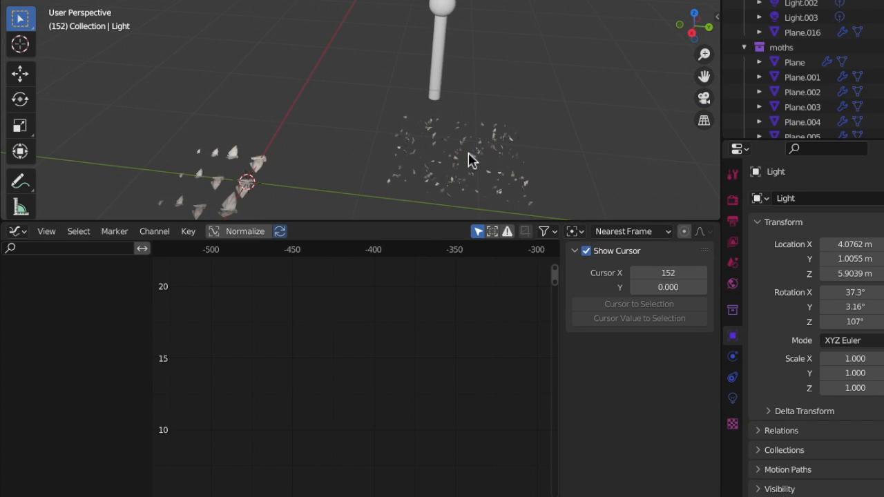
Step: Select the moth emitter plane and set lamp as the object its Follow Leader rule follows
{"action": "left_click", "coordinate": [468, 159]}
{"action": "scroll", "coordinate": [469, 158], "scroll_direction": "up", "scroll_amount": 4}
{"action": "middle_click_drag", "start_coordinate": [469, 158], "coordinate": [484, 155]}
{"action": "scroll", "coordinate": [805, 371], "scroll_direction": "down", "scroll_amount": 10}
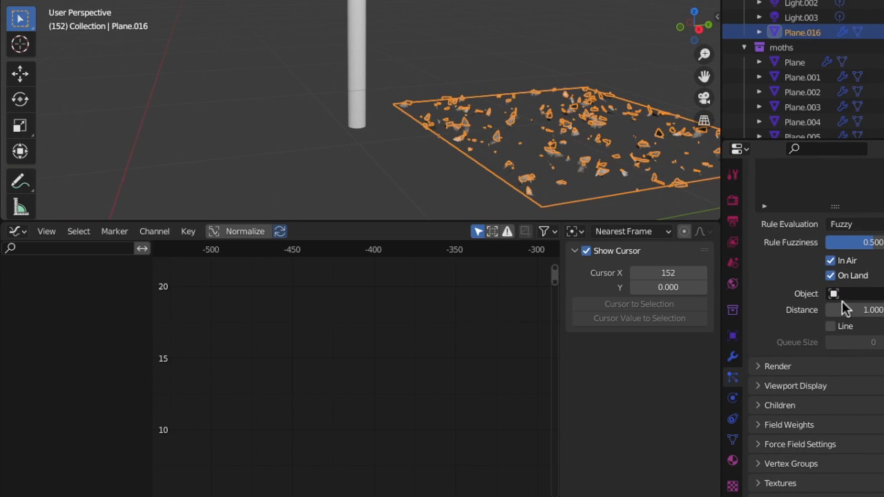
{"action": "scroll", "coordinate": [843, 309], "scroll_direction": "up", "scroll_amount": 2}
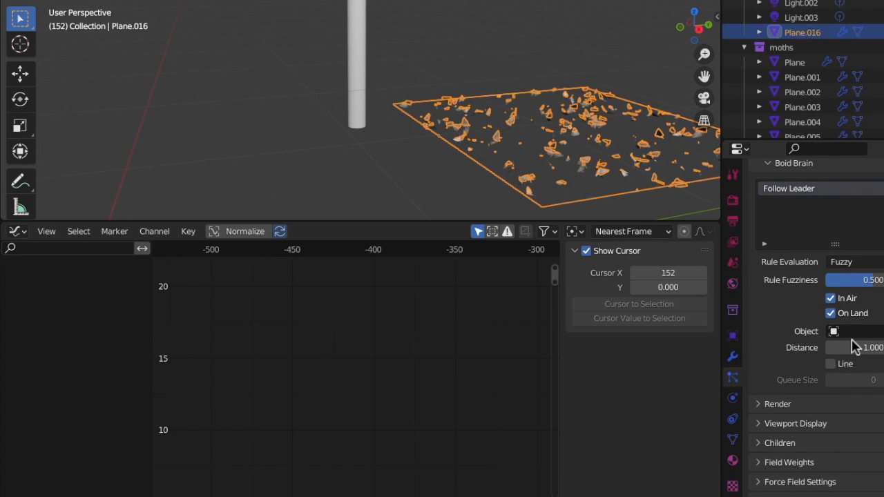
{"action": "left_click", "coordinate": [851, 334]}
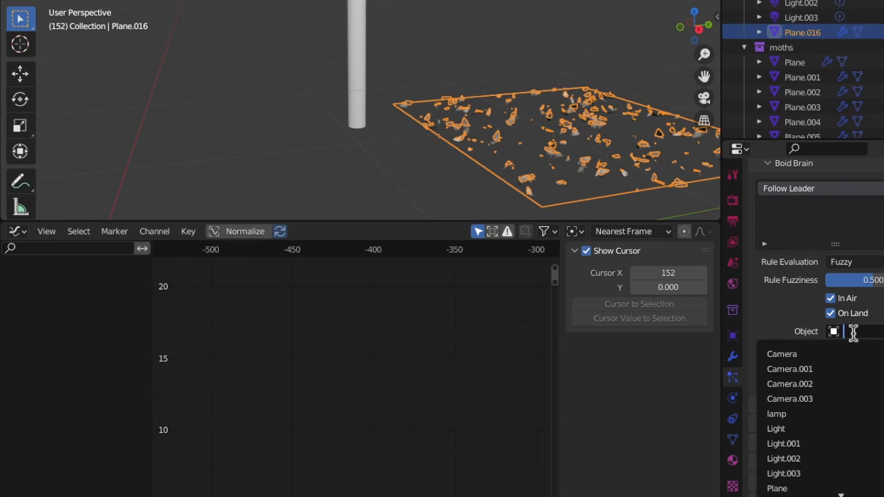
{"action": "left_click", "coordinate": [788, 416]}
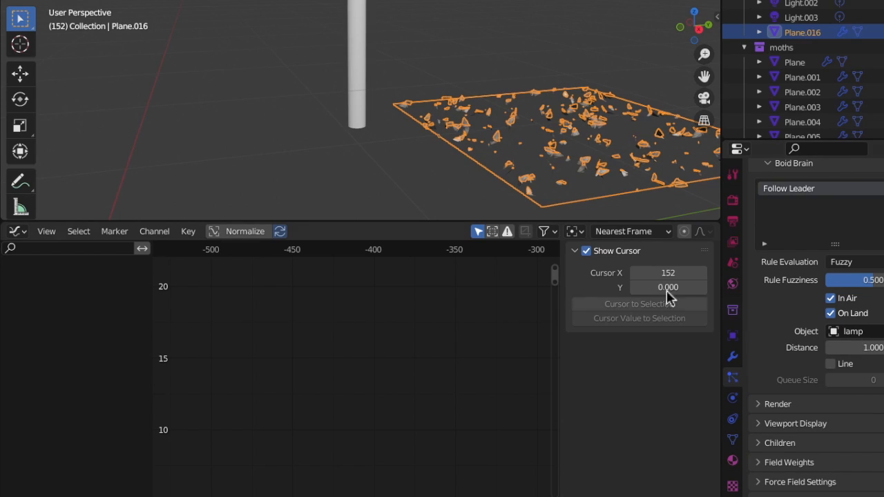
Step: Play and pause the animation to examine how the moth swarm moves around the lamp from different distances
{"action": "key", "text": "space"}
{"action": "scroll", "coordinate": [552, 134], "scroll_direction": "down", "scroll_amount": 5}
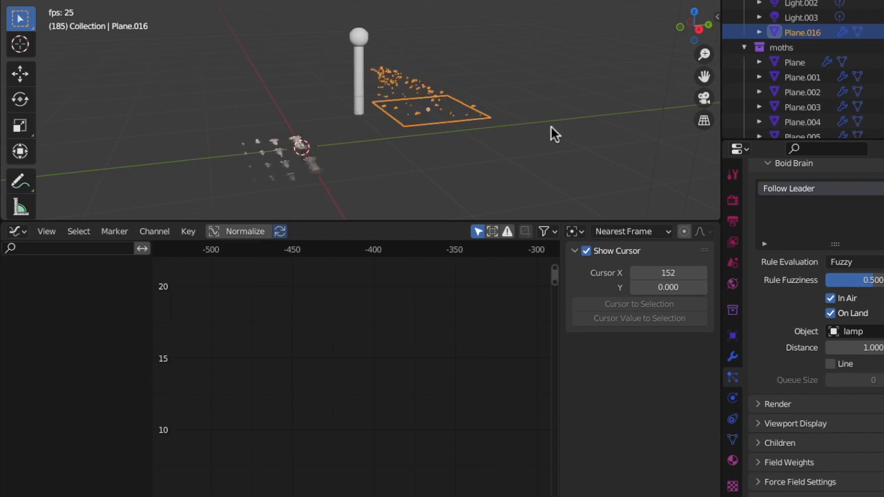
{"action": "scroll", "coordinate": [424, 61], "scroll_direction": "up", "scroll_amount": 8}
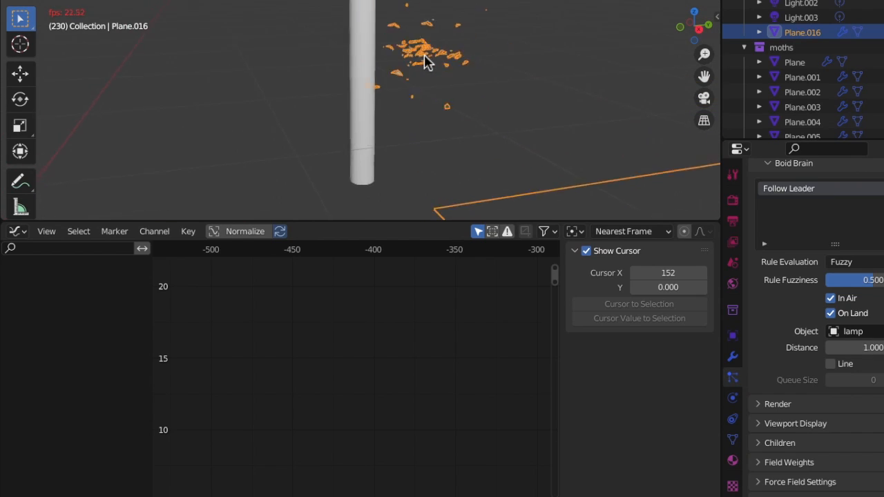
{"action": "scroll", "coordinate": [425, 61], "scroll_direction": "right", "scroll_amount": 5}
{"action": "scroll", "coordinate": [425, 60], "scroll_direction": "left", "scroll_amount": 4}
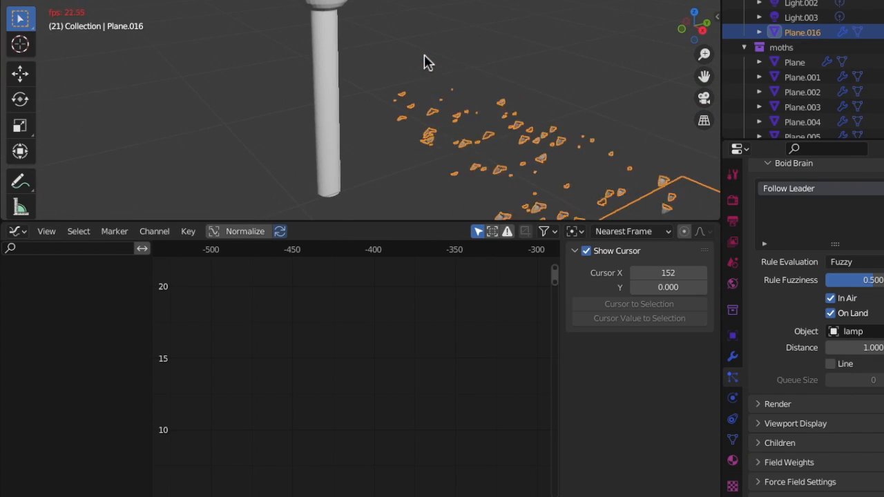
{"action": "key", "text": "space"}
{"action": "key", "text": "space"}
{"action": "key", "text": "space"}
{"action": "scroll", "coordinate": [425, 55], "scroll_direction": "down", "scroll_amount": 5}
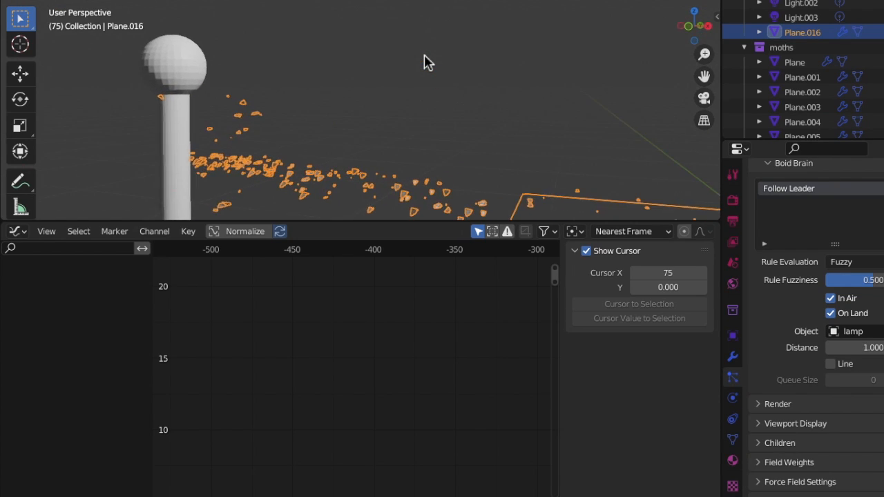
{"action": "key", "text": "space"}
{"action": "scroll", "coordinate": [425, 61], "scroll_direction": "up", "scroll_amount": 5}
{"action": "key", "text": "space"}
{"action": "scroll", "coordinate": [806, 416], "scroll_direction": "down", "scroll_amount": 1}
Step: Set the boids' battle Strength and Aggression to 0
{"action": "scroll", "coordinate": [808, 422], "scroll_direction": "down", "scroll_amount": 1}
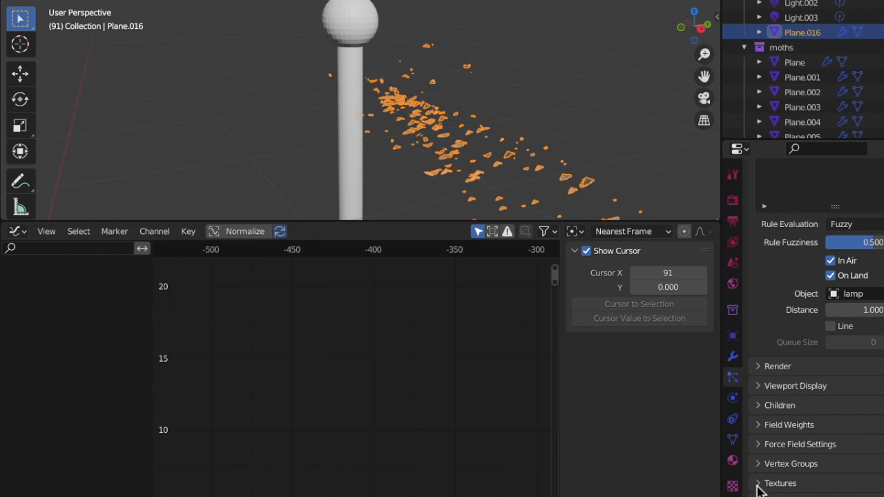
{"action": "scroll", "coordinate": [760, 487], "scroll_direction": "up", "scroll_amount": 12}
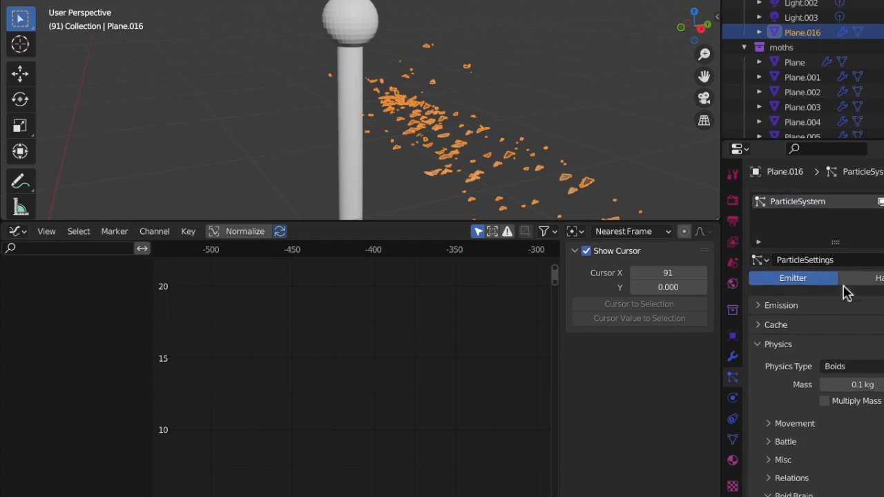
{"action": "left_click", "coordinate": [784, 446]}
{"action": "scroll", "coordinate": [781, 449], "scroll_direction": "down", "scroll_amount": 2}
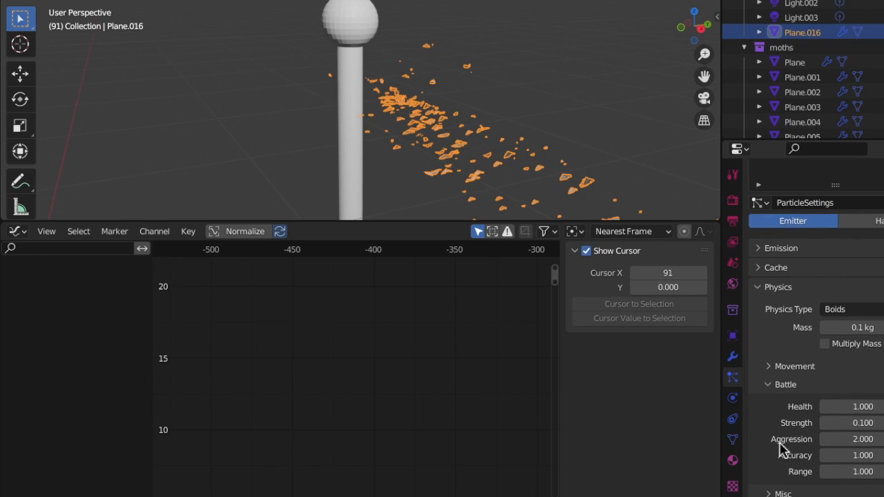
{"action": "left_click_drag", "start_coordinate": [847, 423], "coordinate": [822, 423]}
{"action": "mouse_move", "coordinate": [862, 446]}
{"action": "left_mouse_down"}
{"action": "mouse_move", "coordinate": [843, 446]}
{"action": "mouse_move", "coordinate": [861, 440]}
{"action": "left_mouse_up"}
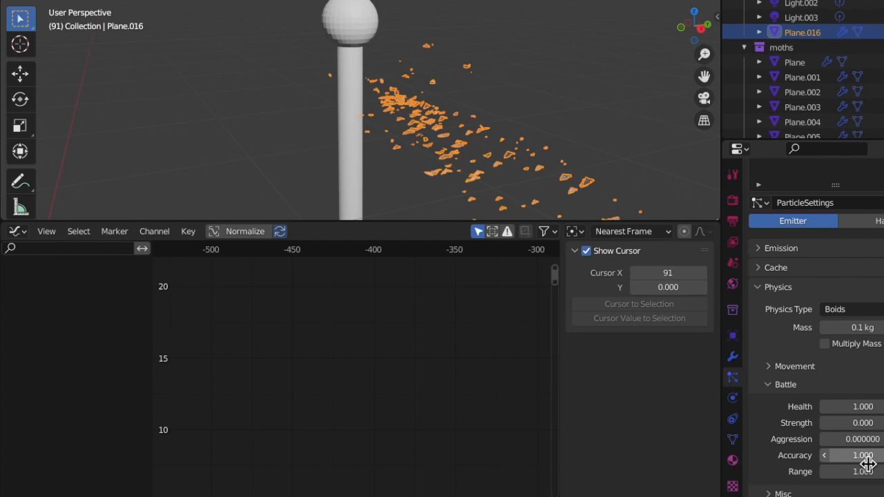
Step: Set the particles' emission Lifetime to 292.3 and Lifetime Randomness to 0.044
{"action": "scroll", "coordinate": [798, 406], "scroll_direction": "up", "scroll_amount": 2}
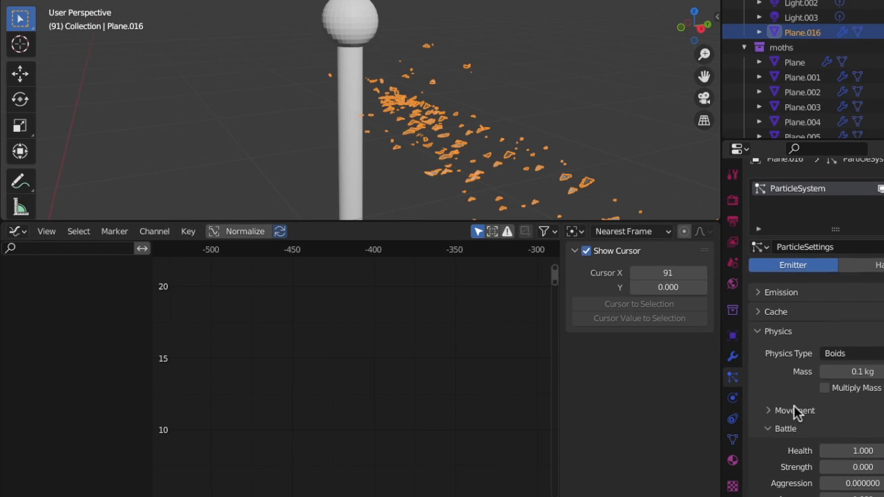
{"action": "scroll", "coordinate": [771, 309], "scroll_direction": "up", "scroll_amount": 1}
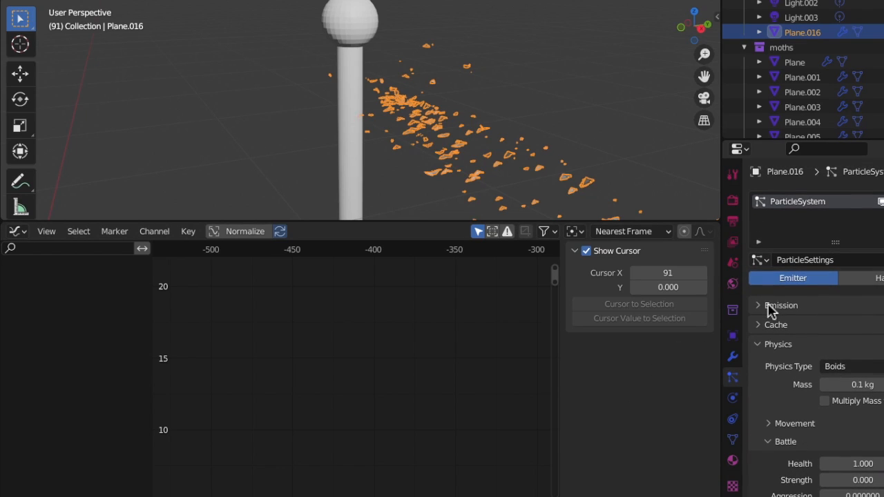
{"action": "left_click", "coordinate": [767, 306]}
{"action": "scroll", "coordinate": [767, 306], "scroll_direction": "down", "scroll_amount": 1}
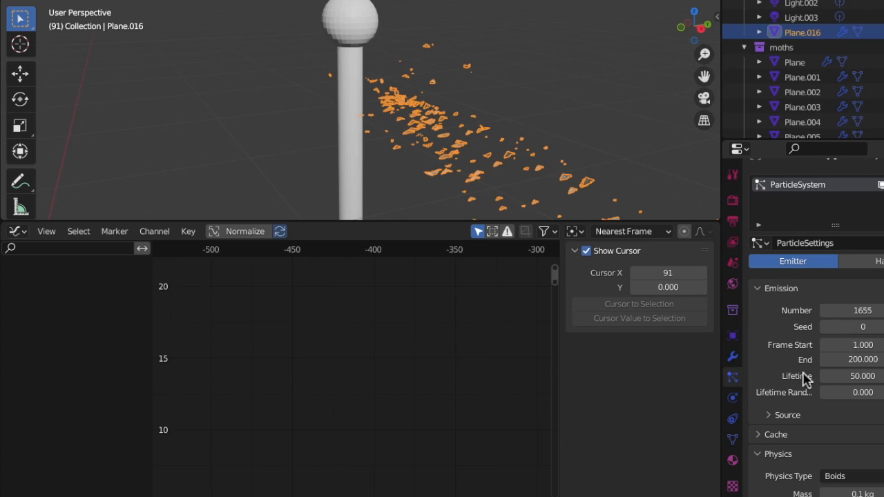
{"action": "left_click_drag", "start_coordinate": [854, 377], "coordinate": [877, 377]}
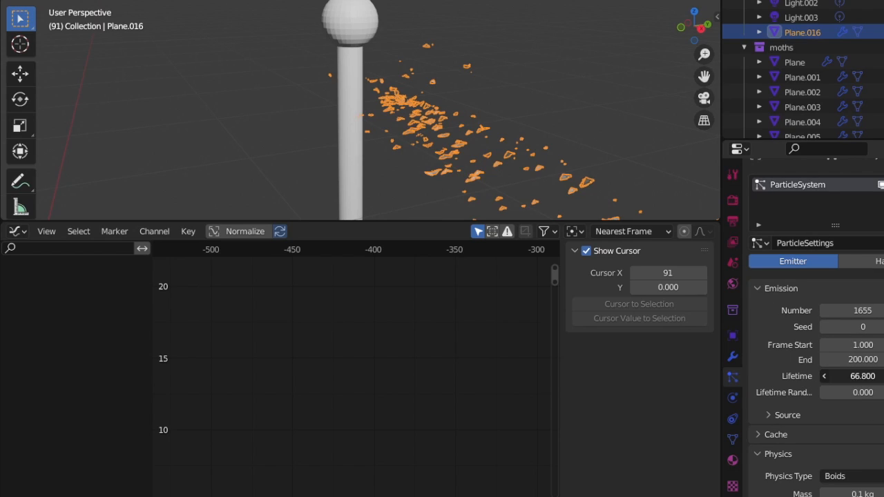
{"action": "left_click_drag", "start_coordinate": [844, 376], "coordinate": [825, 395]}
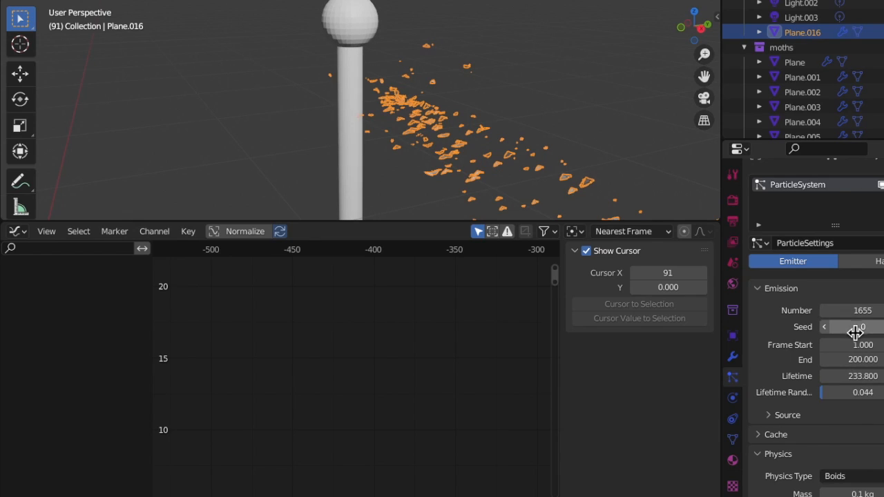
{"action": "mouse_move", "coordinate": [856, 376]}
{"action": "left_mouse_down"}
{"action": "mouse_move", "coordinate": [865, 376]}
{"action": "mouse_move", "coordinate": [806, 367]}
{"action": "mouse_move", "coordinate": [864, 378]}
{"action": "left_mouse_up"}
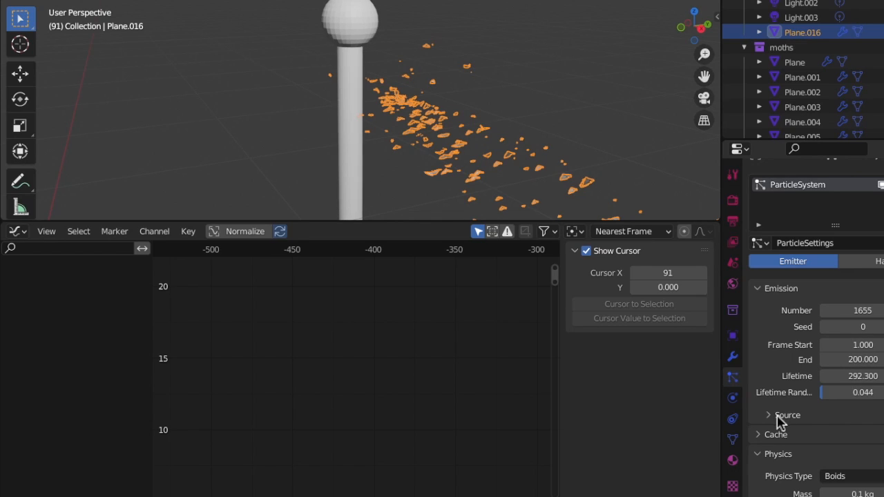
Step: Review the emitter's boid physics, Follow Leader rule and remaining particle settings
{"action": "scroll", "coordinate": [778, 420], "scroll_direction": "down", "scroll_amount": 5}
{"action": "scroll", "coordinate": [779, 420], "scroll_direction": "down", "scroll_amount": 2}
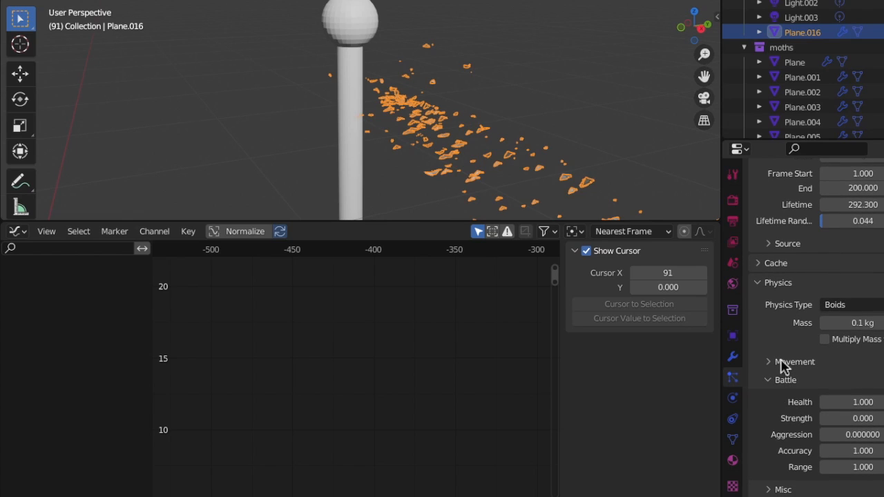
{"action": "scroll", "coordinate": [782, 366], "scroll_direction": "down", "scroll_amount": 6}
{"action": "scroll", "coordinate": [784, 367], "scroll_direction": "up", "scroll_amount": 1}
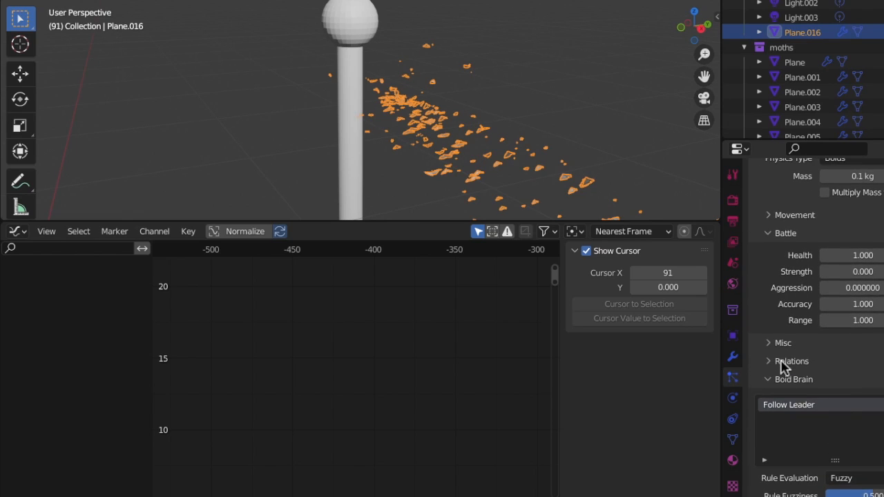
{"action": "scroll", "coordinate": [787, 404], "scroll_direction": "down", "scroll_amount": 2}
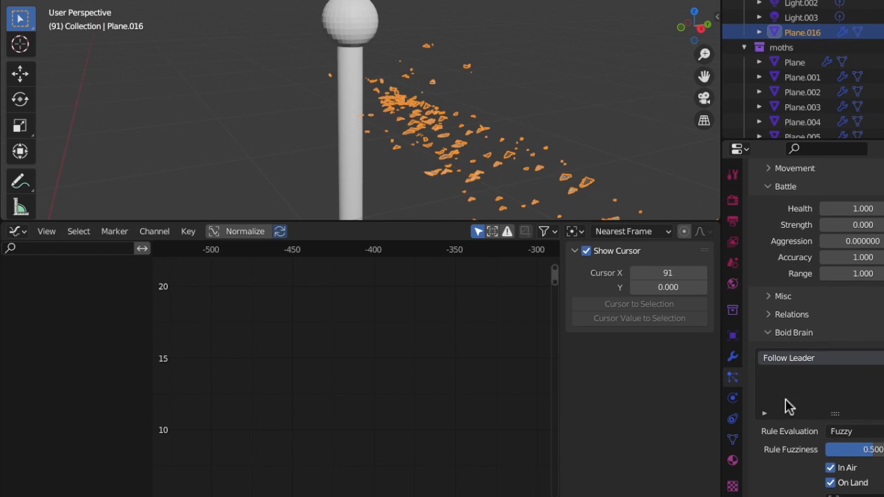
{"action": "scroll", "coordinate": [787, 406], "scroll_direction": "down", "scroll_amount": 6}
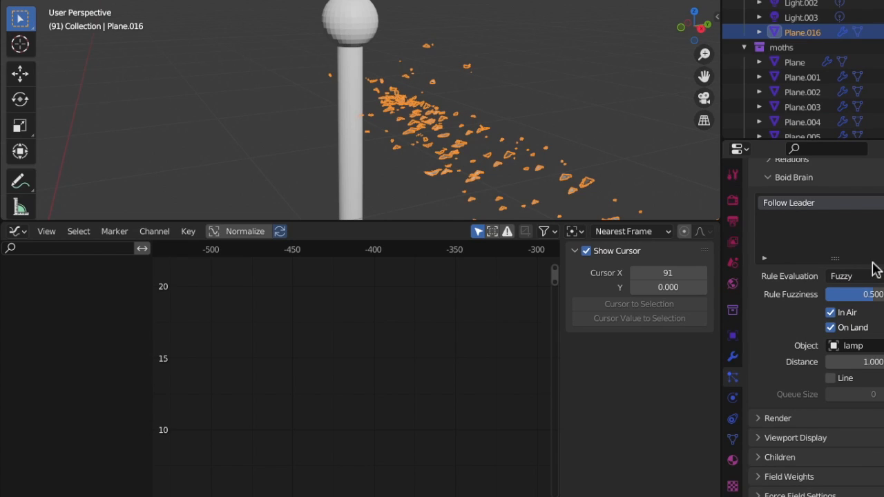
{"action": "scroll", "coordinate": [874, 356], "scroll_direction": "down", "scroll_amount": 2}
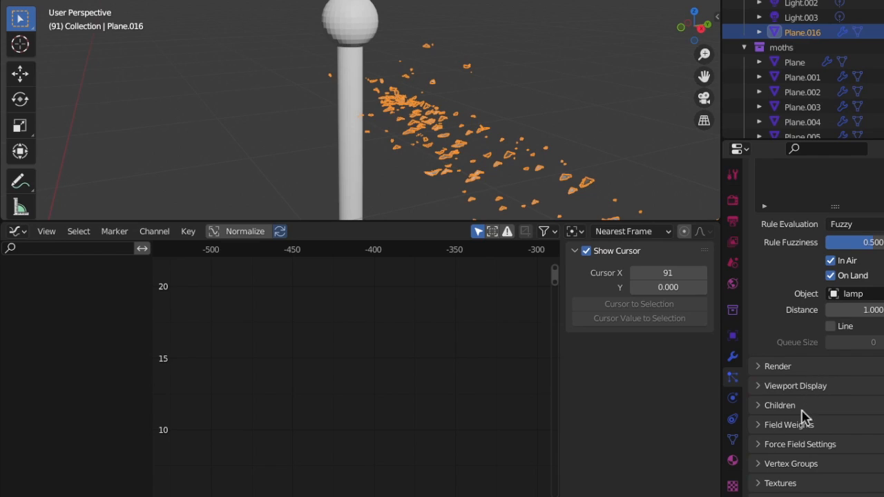
Step: Add Collision physics to the lamp and look over its particle collision settings
{"action": "left_click", "coordinate": [348, 24]}
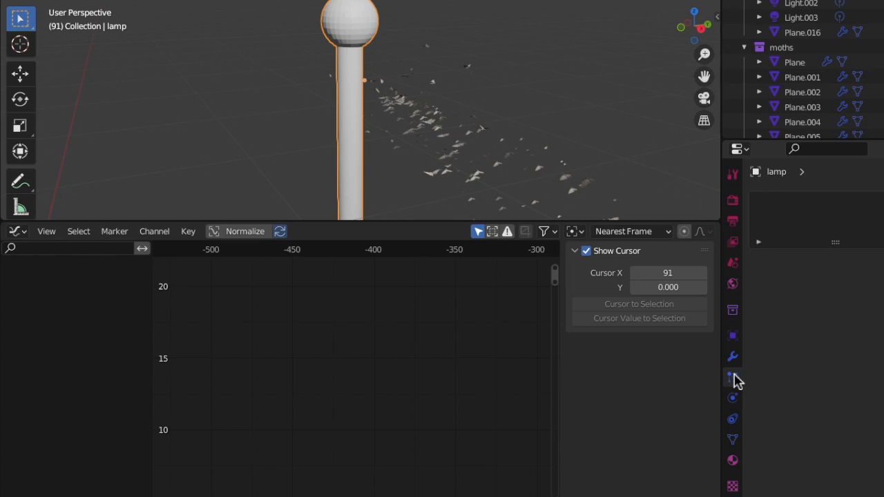
{"action": "left_click", "coordinate": [733, 395]}
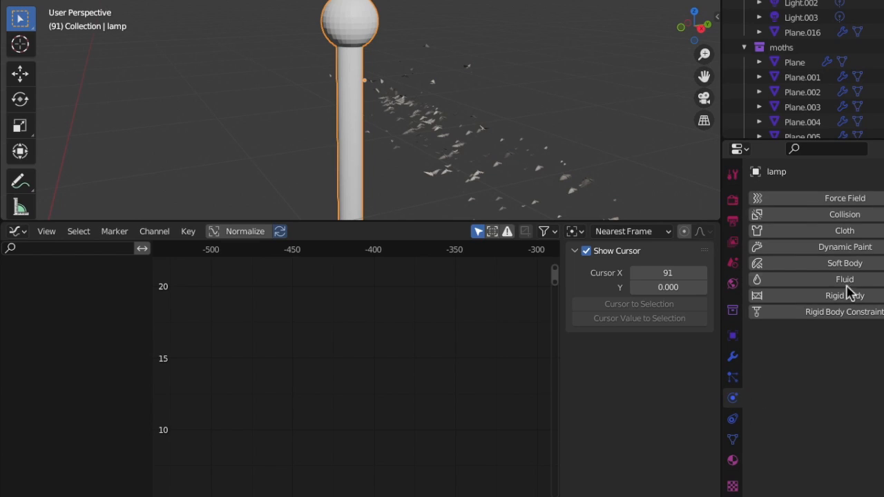
{"action": "left_click", "coordinate": [829, 212]}
{"action": "scroll", "coordinate": [859, 389], "scroll_direction": "down", "scroll_amount": 4}
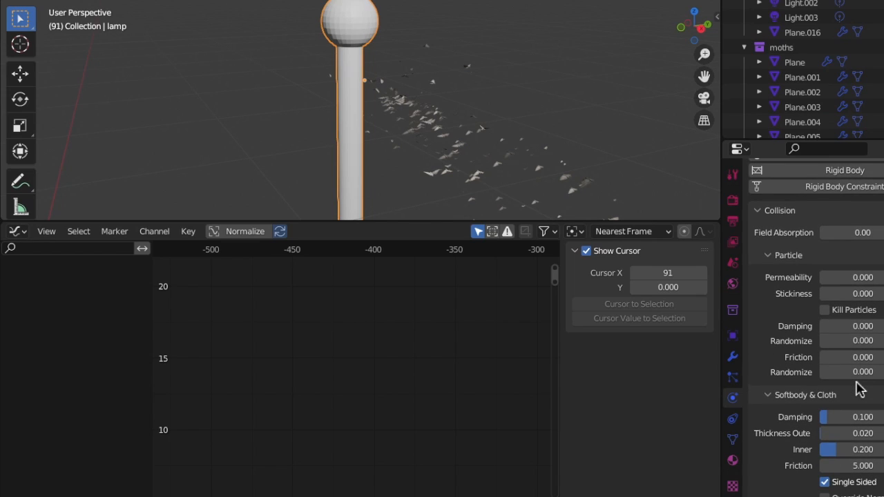
{"action": "scroll", "coordinate": [859, 389], "scroll_direction": "up", "scroll_amount": 2}
{"action": "scroll", "coordinate": [859, 389], "scroll_direction": "down", "scroll_amount": 2}
Step: Play the animation to check the swarm against the colliding lamp, selecting the emitter plane during playback
{"action": "key", "text": "space"}
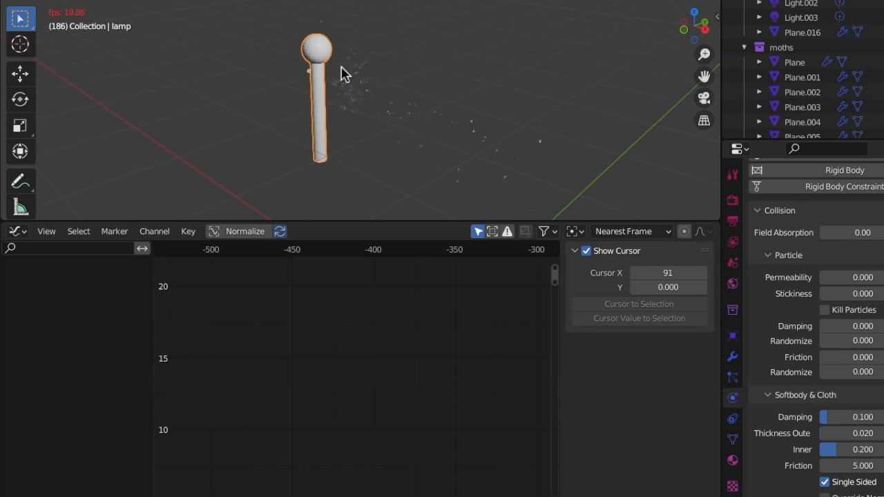
{"action": "left_click", "coordinate": [370, 120]}
{"action": "key", "text": "space"}
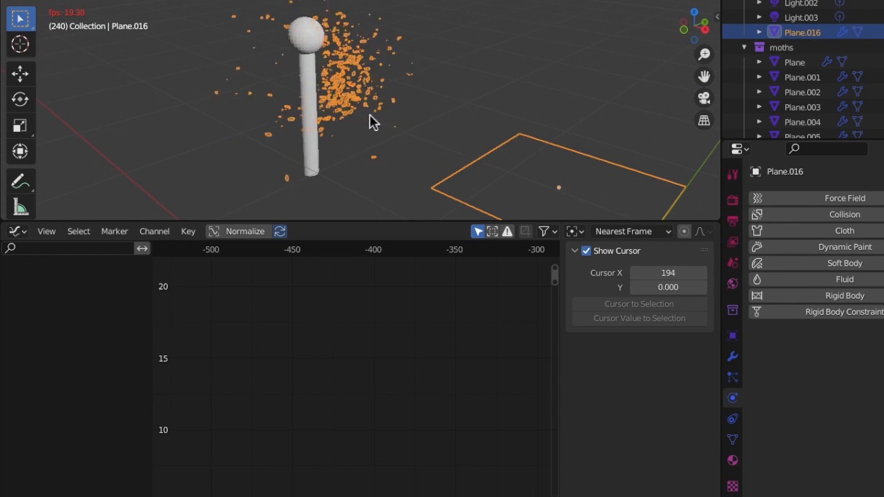
{"action": "key", "text": "space"}
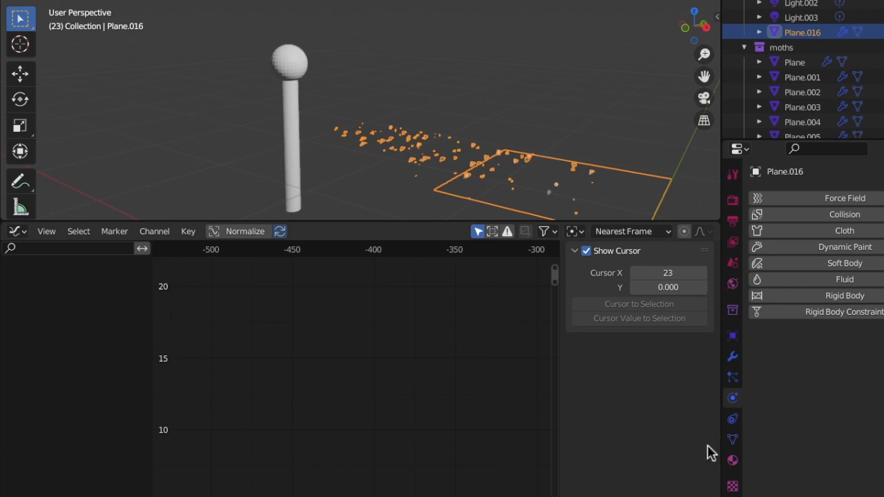
Step: Set the Follow Leader rule's Distance to 4.2 in the emitter plane's boid brain settings
{"action": "left_click", "coordinate": [289, 70]}
{"action": "left_click", "coordinate": [392, 154]}
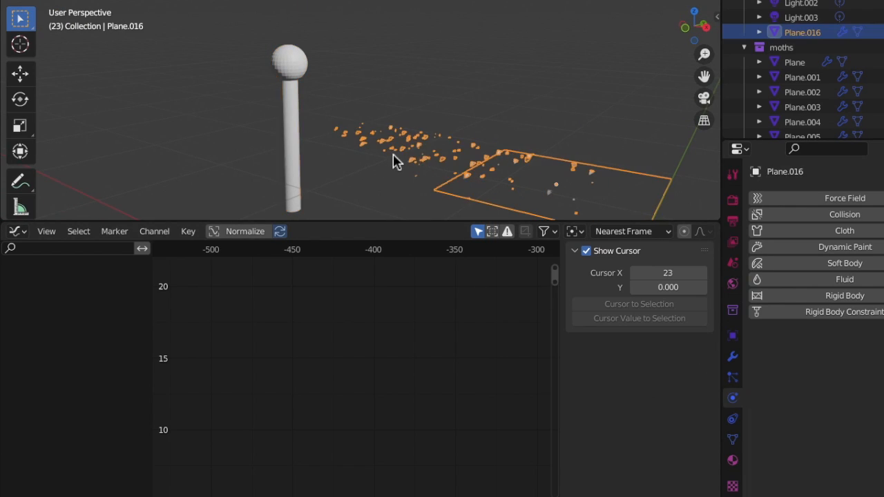
{"action": "left_click", "coordinate": [733, 441]}
{"action": "left_click", "coordinate": [737, 418]}
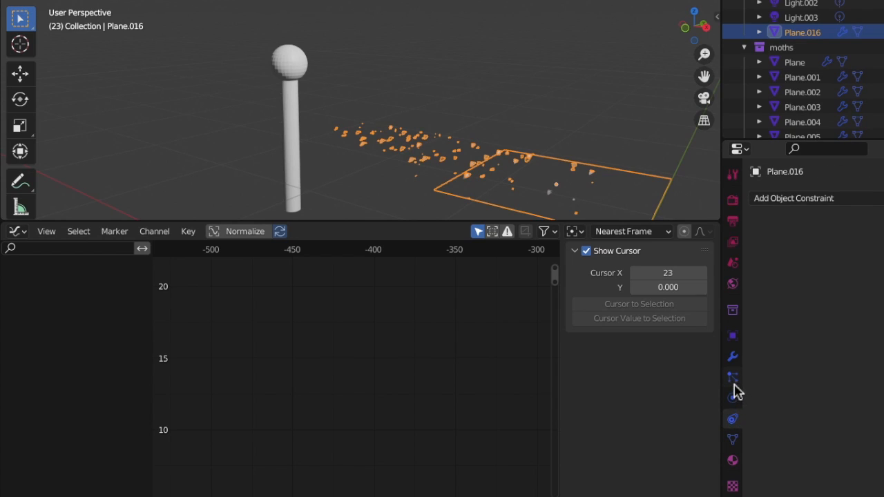
{"action": "left_click", "coordinate": [733, 379]}
{"action": "scroll", "coordinate": [775, 391], "scroll_direction": "down", "scroll_amount": 10}
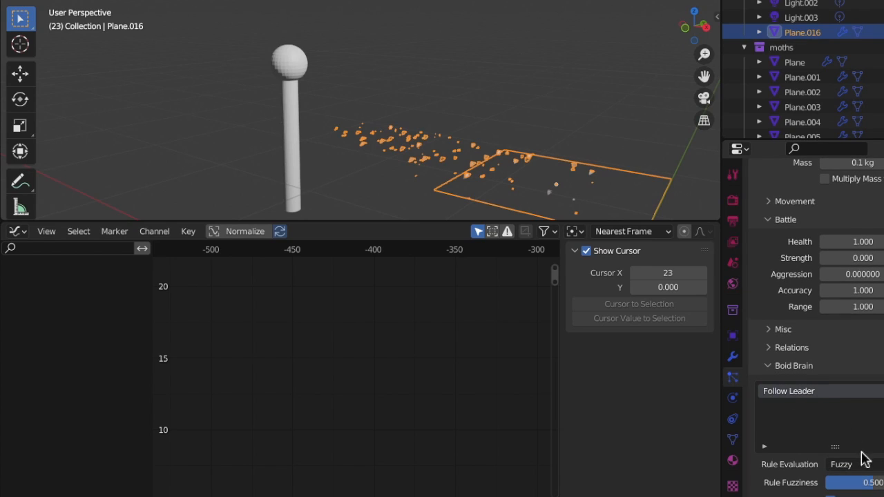
{"action": "scroll", "coordinate": [864, 461], "scroll_direction": "down", "scroll_amount": 5}
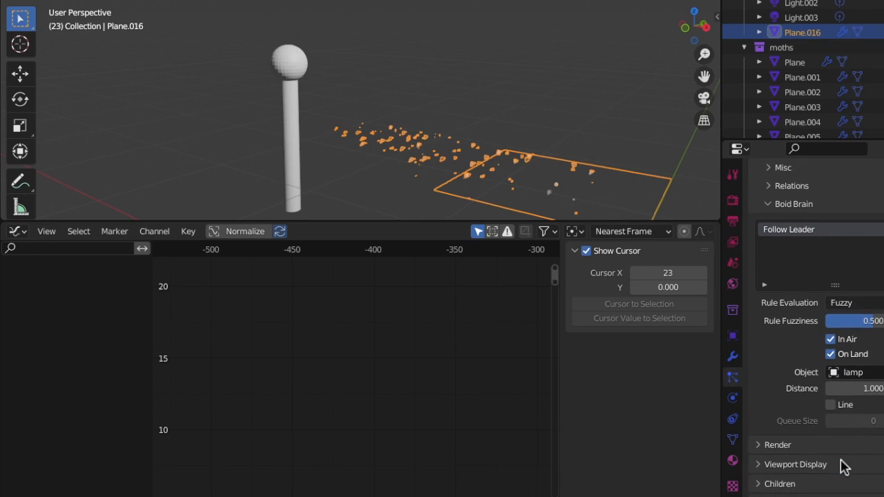
{"action": "scroll", "coordinate": [844, 467], "scroll_direction": "down", "scroll_amount": 3}
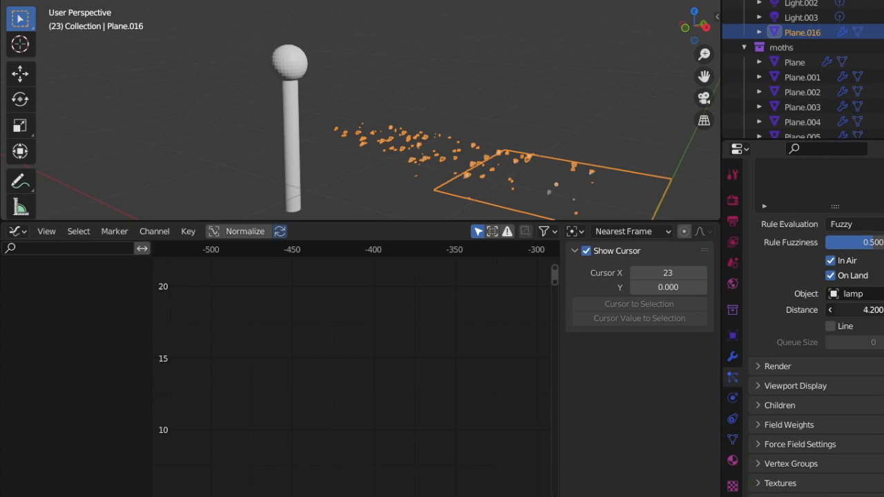
Step: Play the animation while lowering the Follow Leader Distance to 3.6, and inspect the swarm around the lamp from another angle
{"action": "key", "text": "space"}
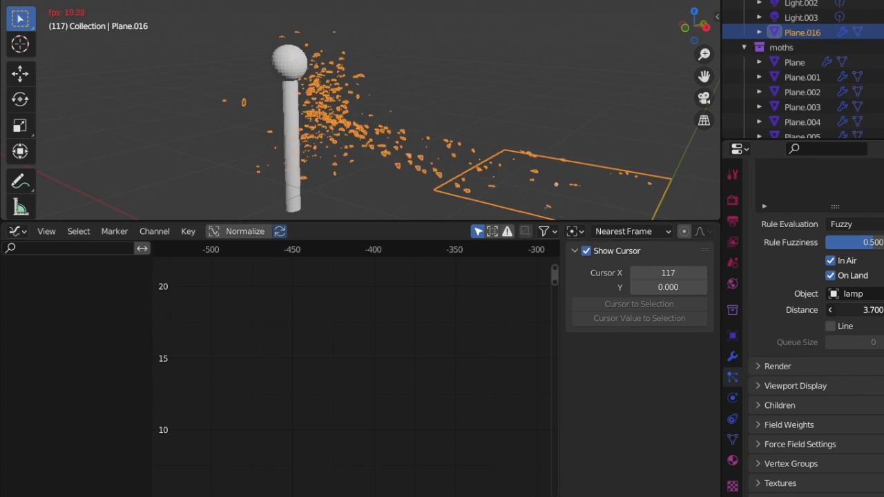
{"action": "mouse_move", "coordinate": [863, 311]}
{"action": "left_mouse_down"}
{"action": "mouse_move", "coordinate": [881, 311]}
{"action": "mouse_move", "coordinate": [855, 313]}
{"action": "left_mouse_up"}
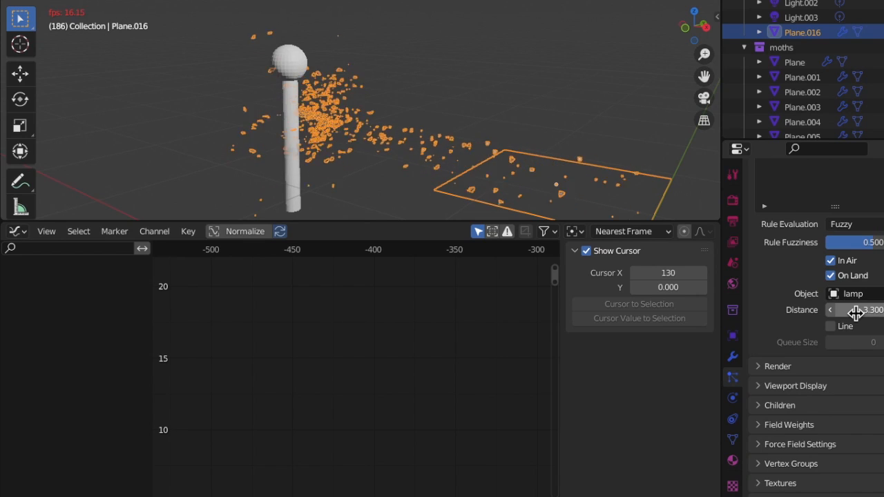
{"action": "mouse_move", "coordinate": [854, 311]}
{"action": "left_mouse_down"}
{"action": "mouse_move", "coordinate": [864, 311]}
{"action": "mouse_move", "coordinate": [854, 311]}
{"action": "left_mouse_up"}
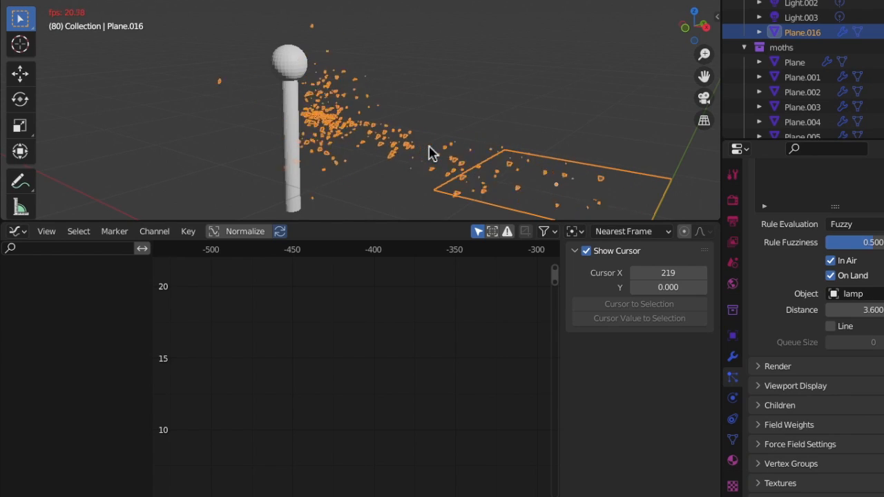
{"action": "middle_click_drag", "start_coordinate": [378, 134], "coordinate": [379, 129]}
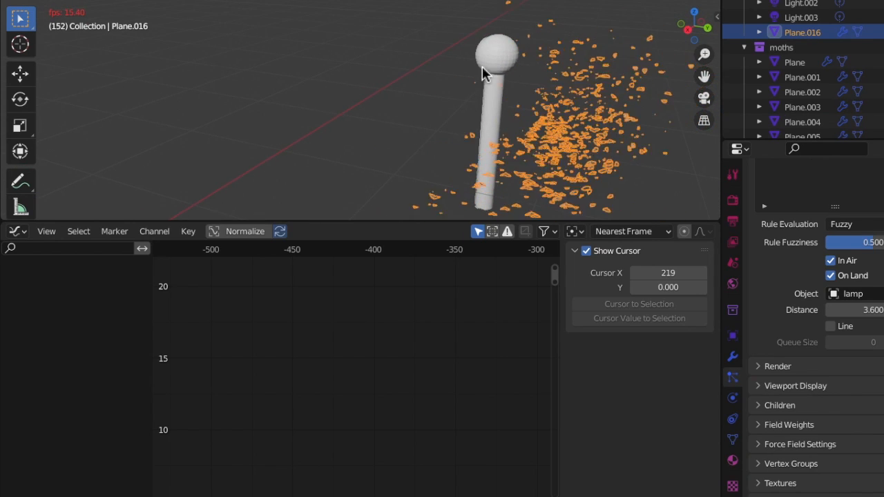
Step: Move the lamp to a new spot farther from the swarm during playback
{"action": "left_click", "coordinate": [502, 79]}
{"action": "key", "text": "g"}
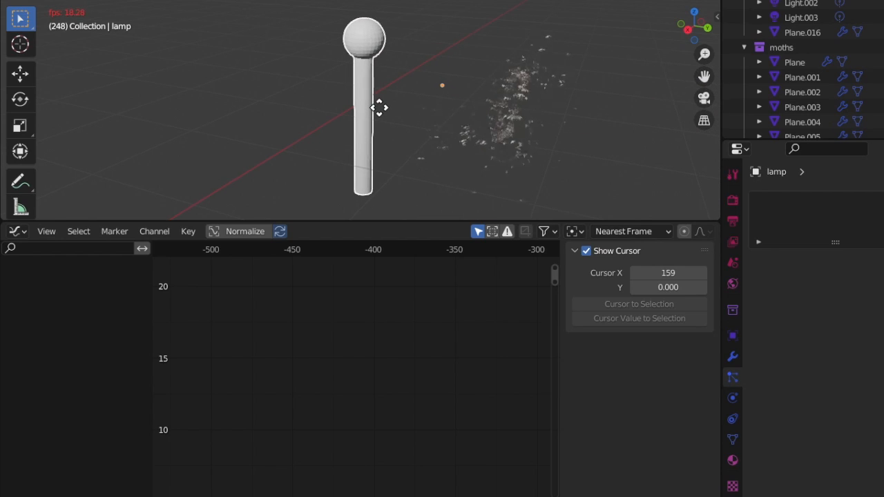
{"action": "left_click", "coordinate": [379, 108]}
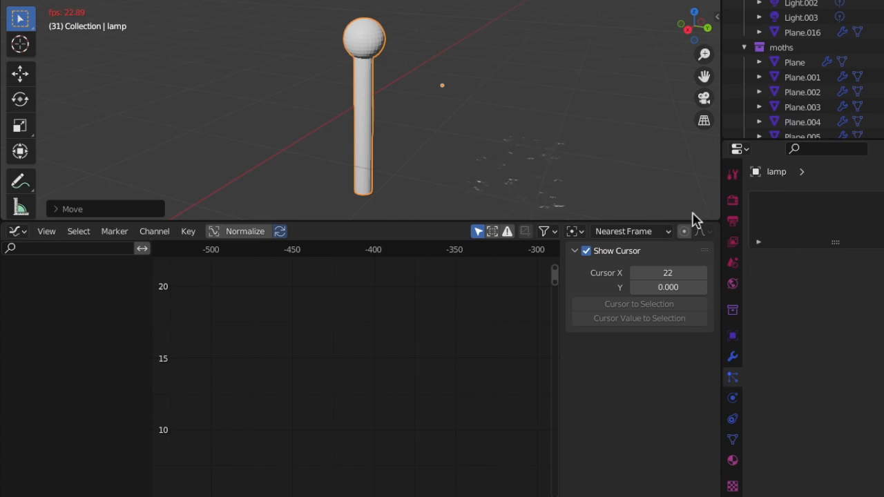
Step: Select the emitter plane and set its Follow Leader rule's Distance to 1.2
{"action": "left_click", "coordinate": [542, 169]}
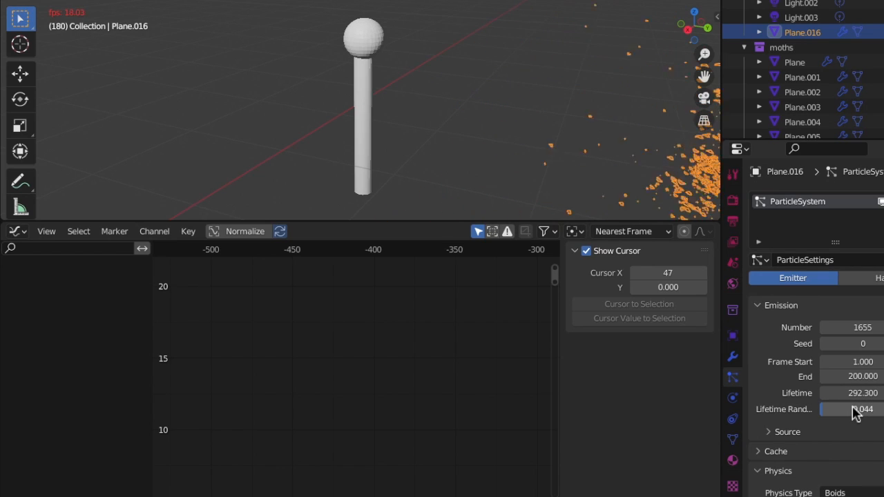
{"action": "scroll", "coordinate": [854, 429], "scroll_direction": "down", "scroll_amount": 6}
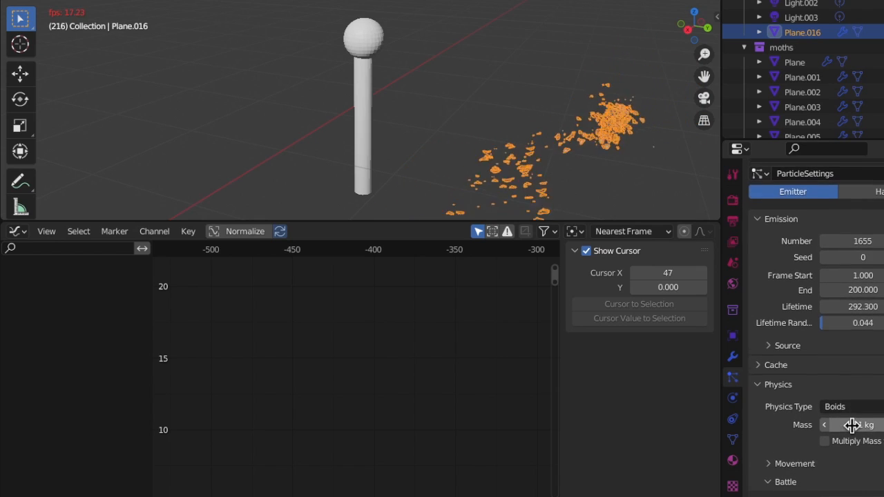
{"action": "scroll", "coordinate": [855, 410], "scroll_direction": "down", "scroll_amount": 7}
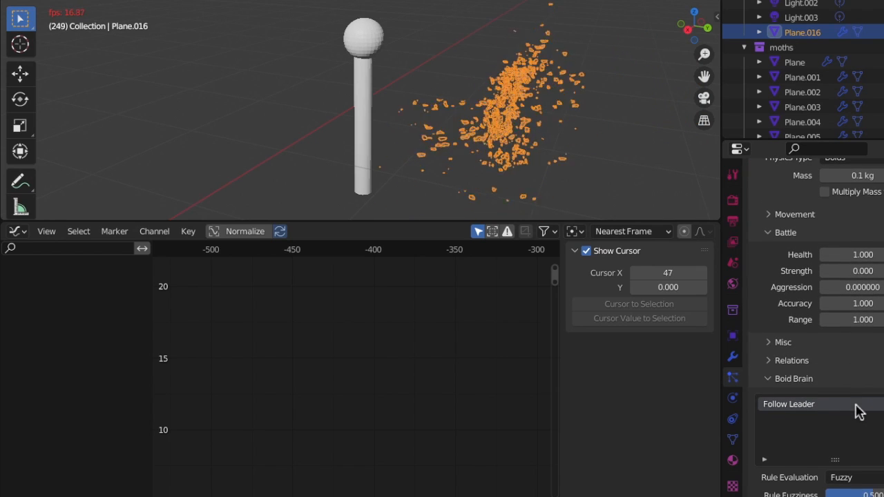
{"action": "scroll", "coordinate": [855, 411], "scroll_direction": "down", "scroll_amount": 7}
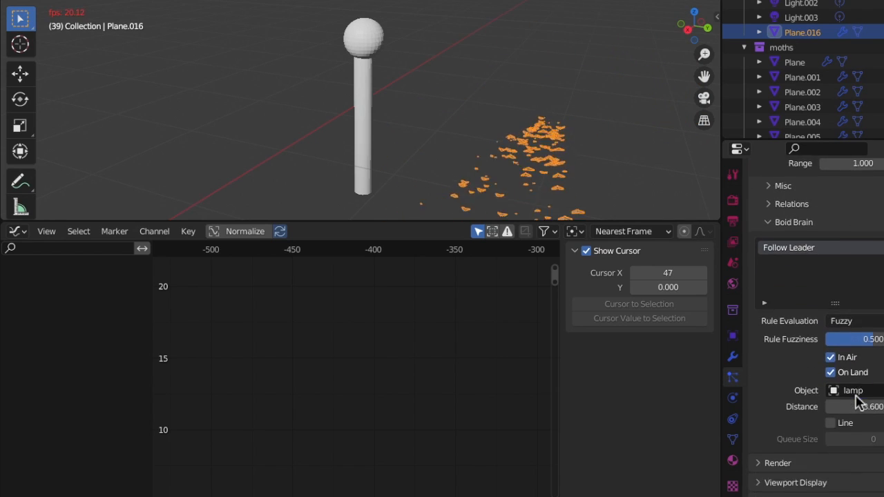
{"action": "scroll", "coordinate": [857, 403], "scroll_direction": "up", "scroll_amount": 4}
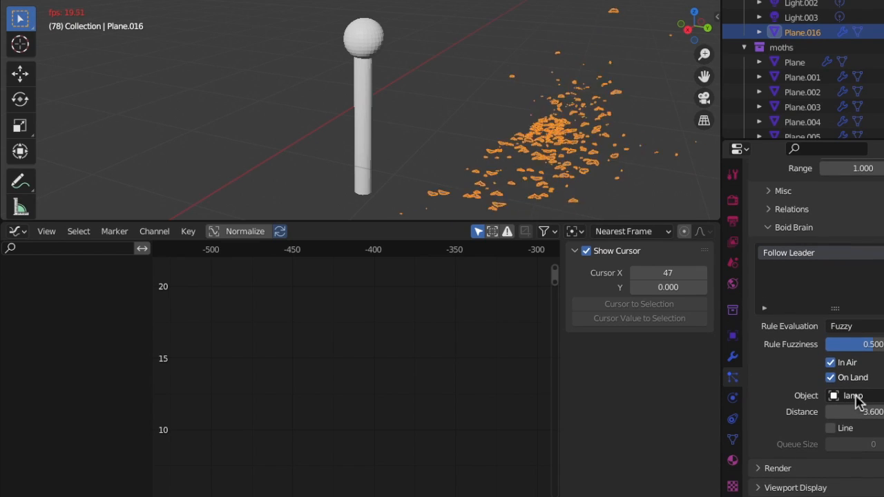
{"action": "left_click_drag", "start_coordinate": [876, 413], "coordinate": [812, 413]}
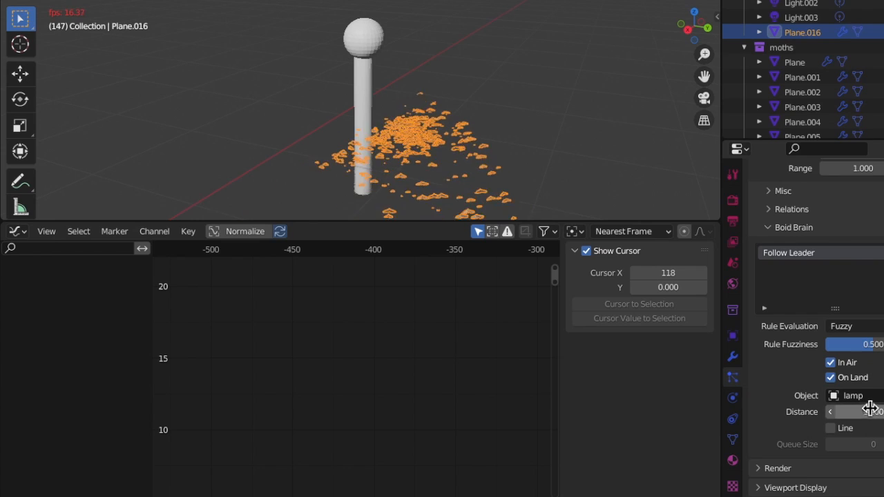
Step: Try Random as the boid brain's Rule Evaluation, and finally set it to Average
{"action": "left_click", "coordinate": [852, 329]}
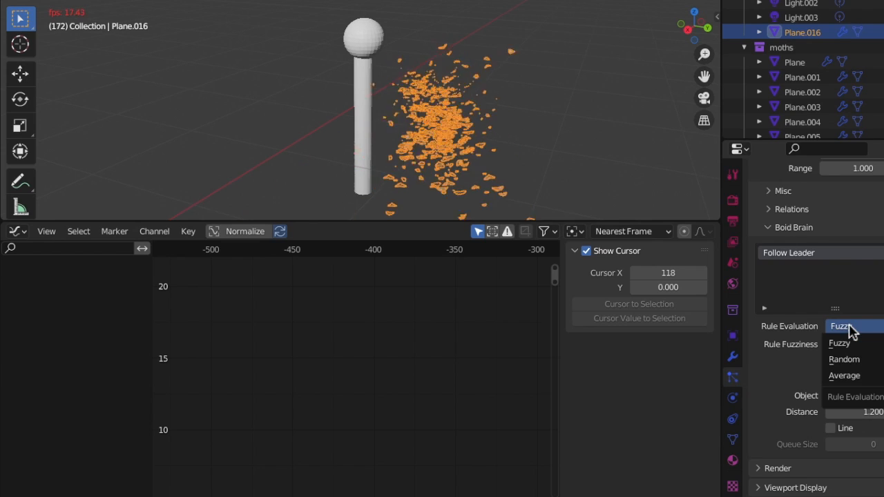
{"action": "left_click", "coordinate": [849, 364]}
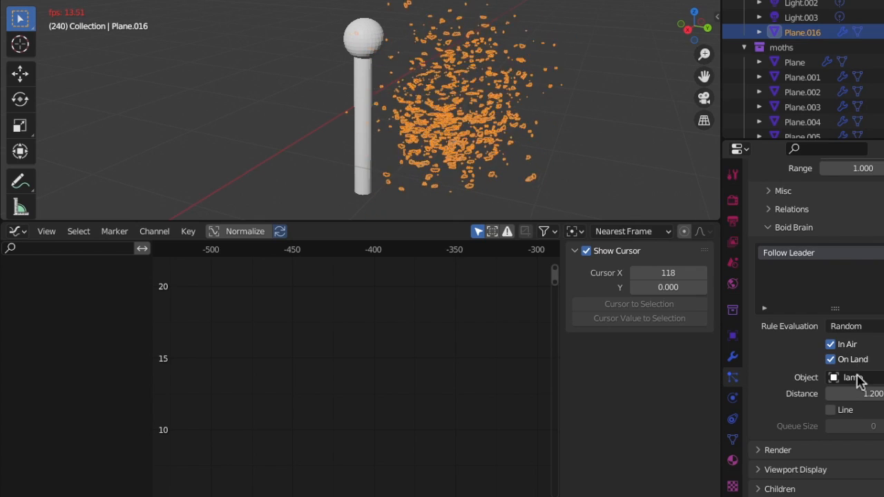
{"action": "left_click", "coordinate": [845, 327]}
{"action": "left_click", "coordinate": [846, 378]}
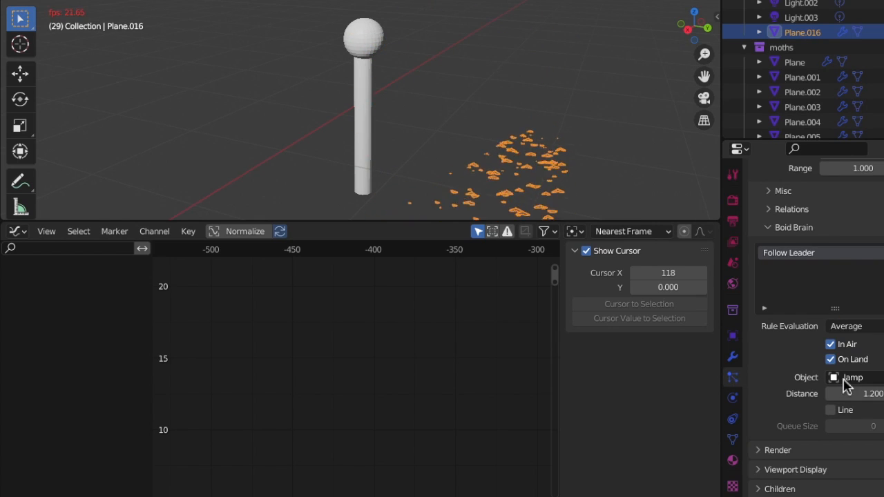
Step: Set the Follow Leader rule's Distance from the lamp to 0.4
{"action": "scroll", "coordinate": [843, 367], "scroll_direction": "up", "scroll_amount": 1}
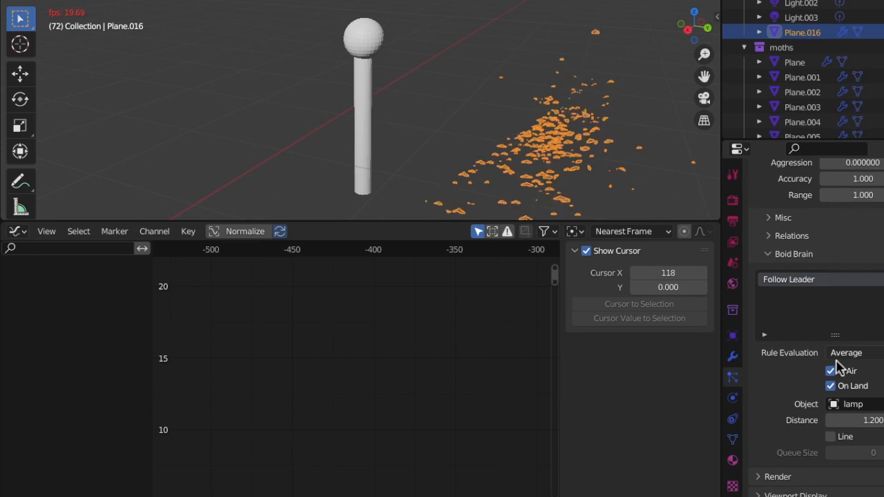
{"action": "scroll", "coordinate": [836, 363], "scroll_direction": "down", "scroll_amount": 3}
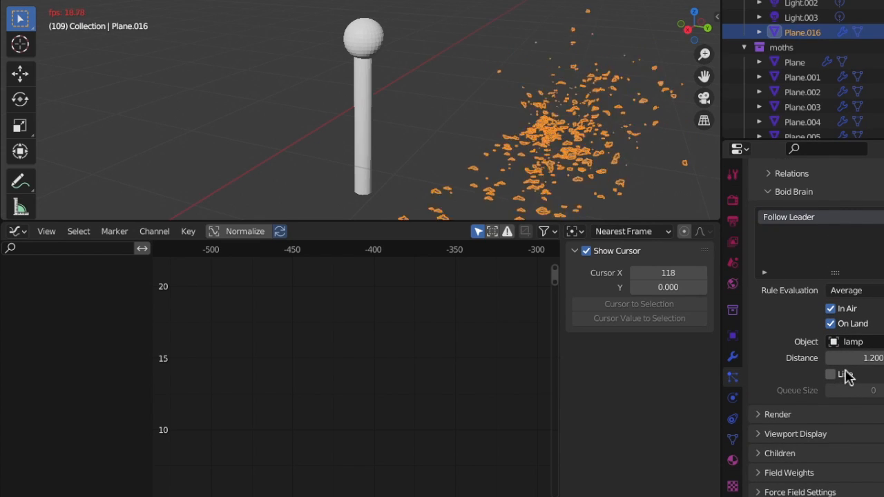
{"action": "left_click_drag", "start_coordinate": [856, 358], "coordinate": [857, 363]}
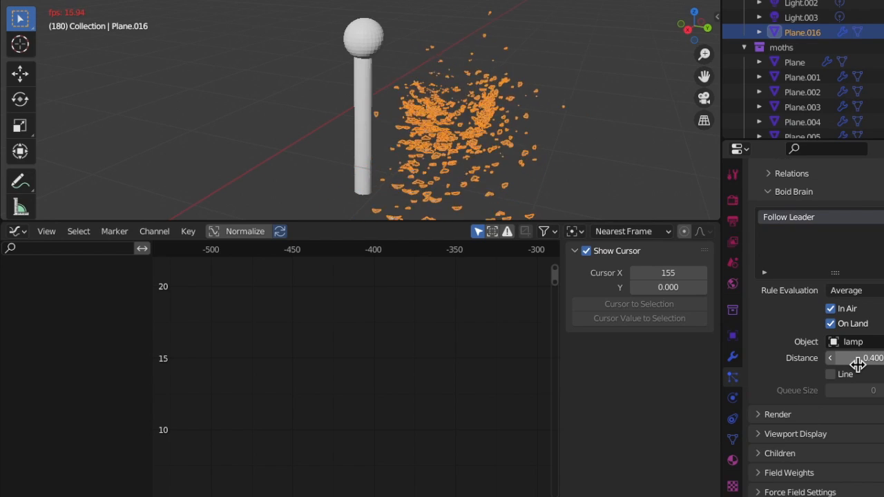
Step: Set the lamp's origin to its geometry and adjust the lamp's position relative to the swarm
{"action": "left_click", "coordinate": [369, 41]}
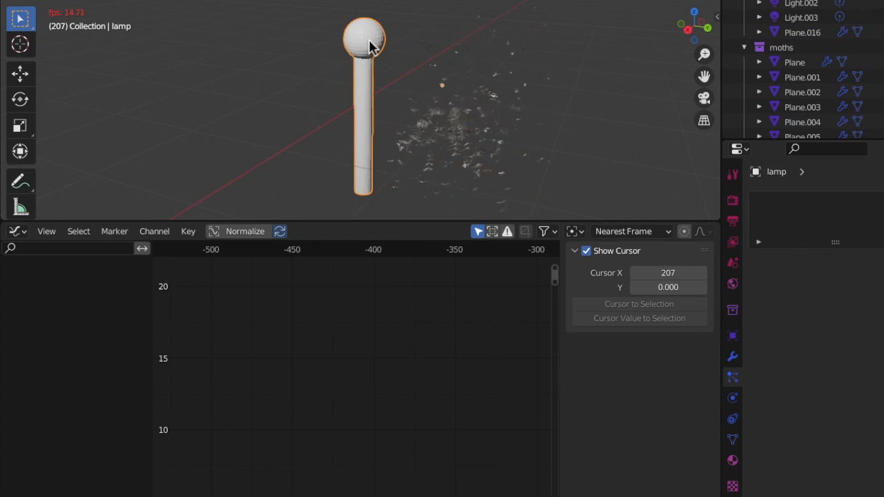
{"action": "right_click", "coordinate": [399, 133]}
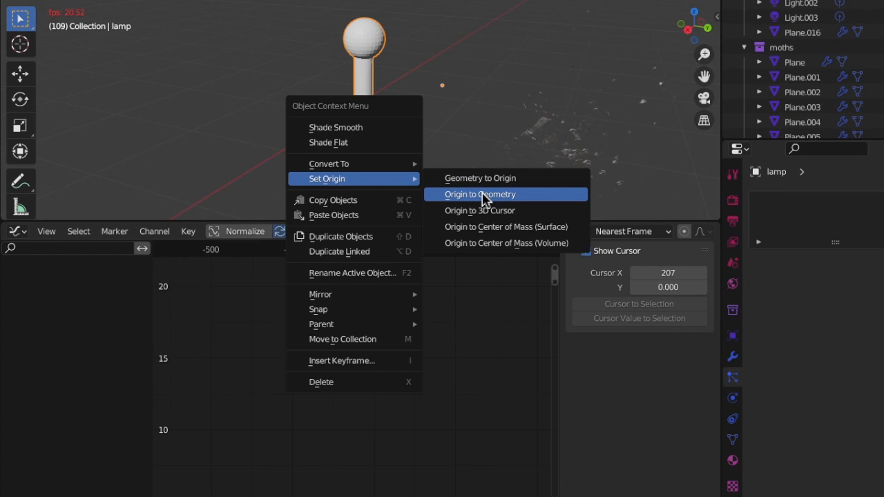
{"action": "left_click", "coordinate": [479, 195]}
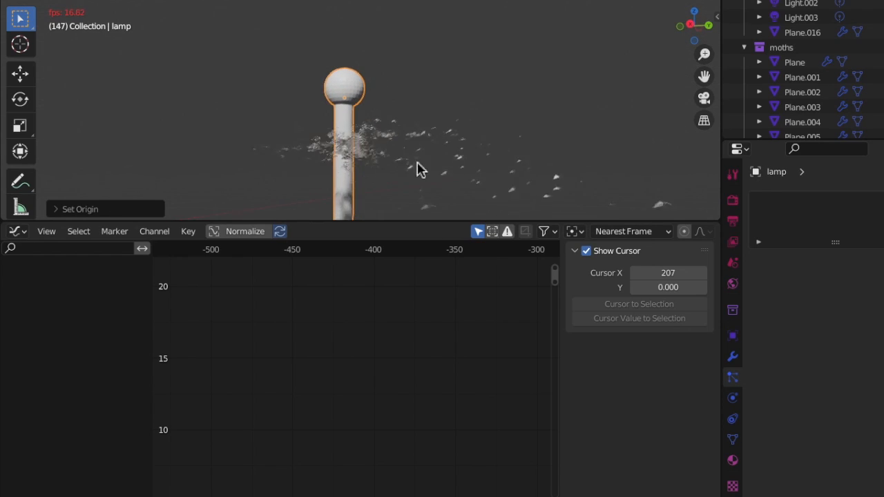
{"action": "middle_click_drag", "start_coordinate": [355, 114], "coordinate": [379, 101]}
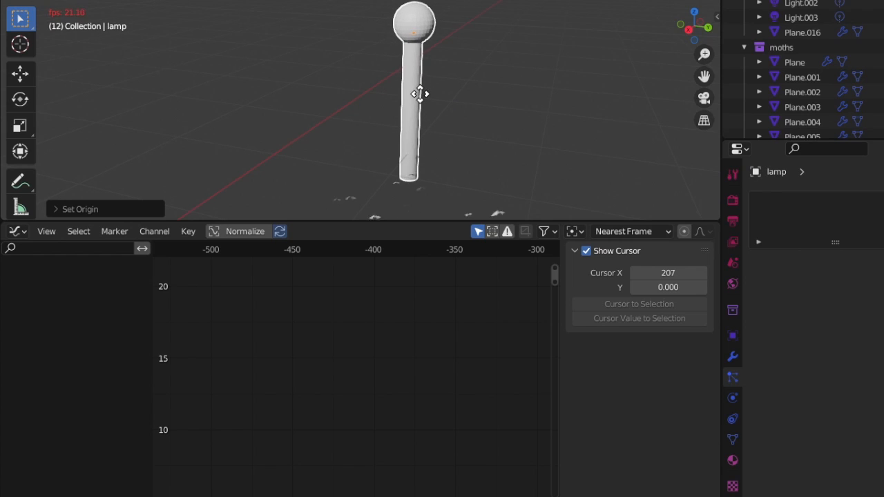
Step: Review the emitter plane's emission, boid physics, Relations and Follow Leader settings while the animation plays
{"action": "left_click", "coordinate": [479, 156]}
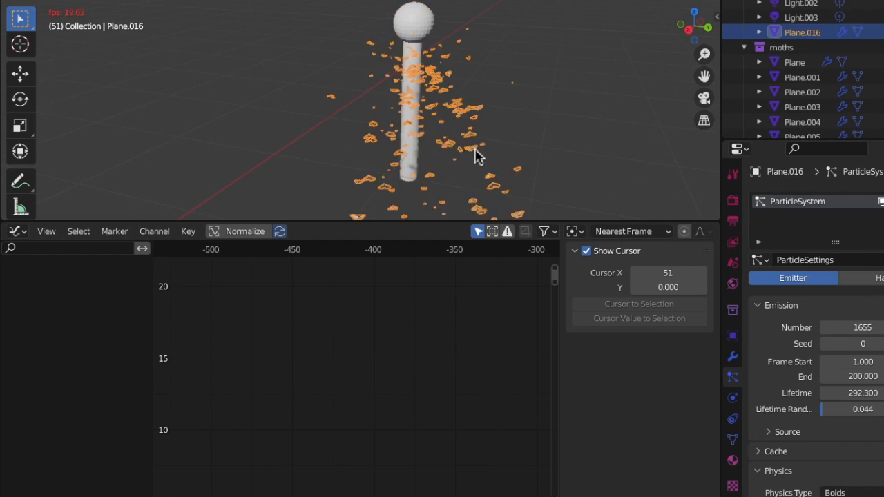
{"action": "scroll", "coordinate": [854, 341], "scroll_direction": "down", "scroll_amount": 4}
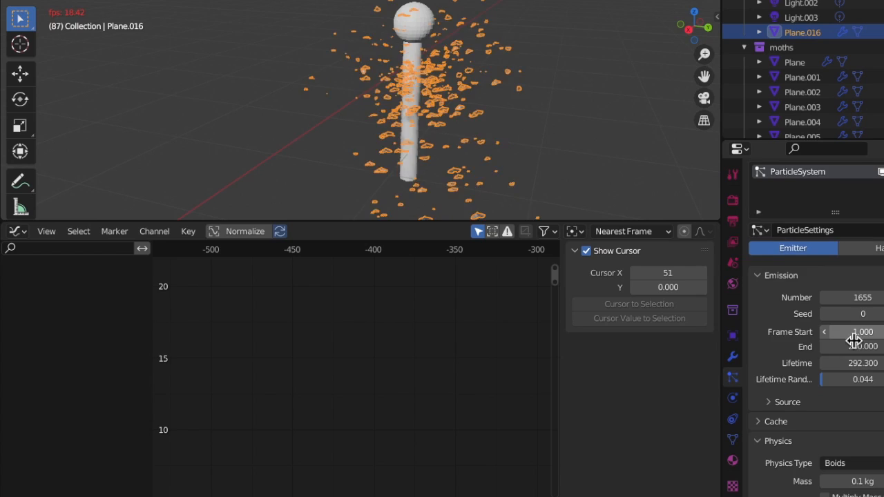
{"action": "scroll", "coordinate": [855, 341], "scroll_direction": "down", "scroll_amount": 5}
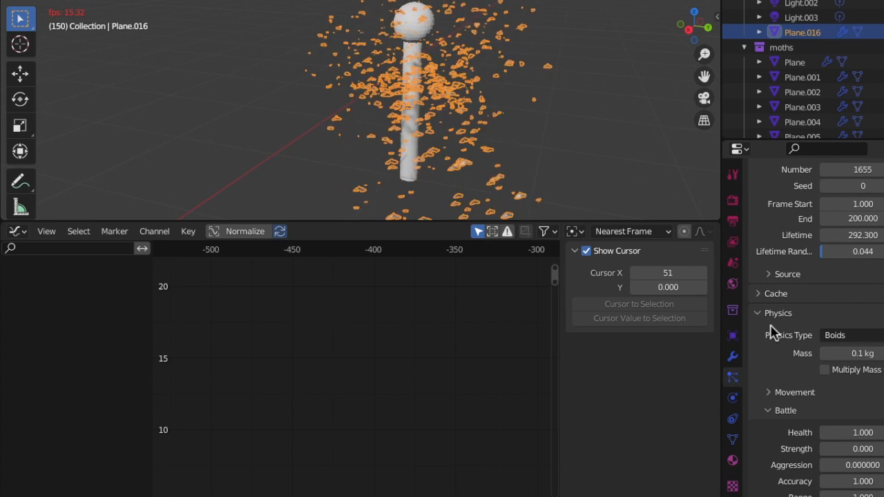
{"action": "scroll", "coordinate": [773, 333], "scroll_direction": "down", "scroll_amount": 10}
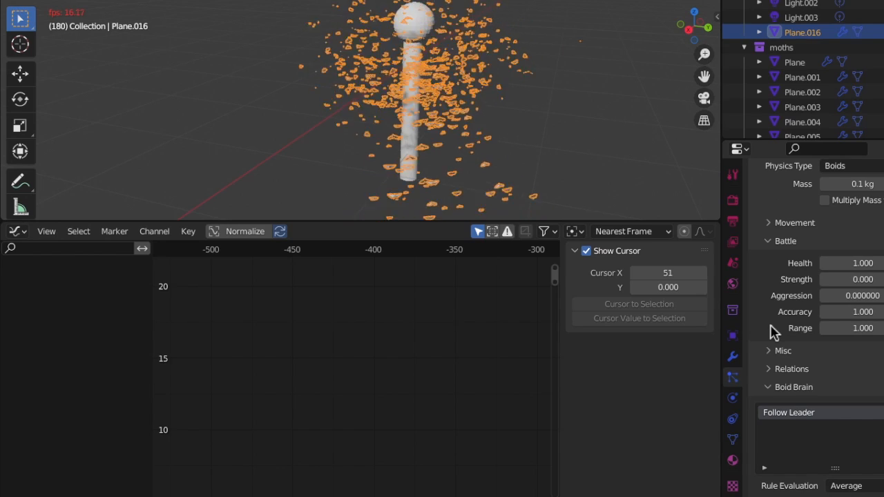
{"action": "scroll", "coordinate": [773, 333], "scroll_direction": "down", "scroll_amount": 3}
{"action": "scroll", "coordinate": [779, 366], "scroll_direction": "down", "scroll_amount": 3}
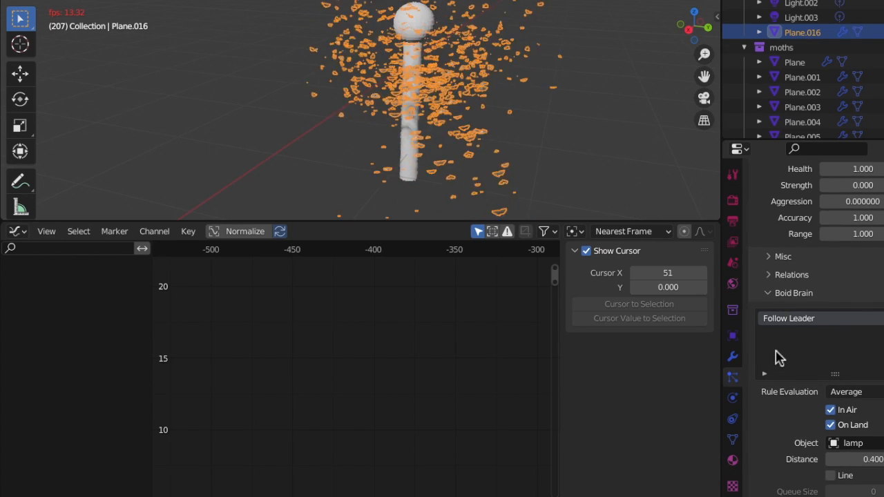
{"action": "scroll", "coordinate": [779, 357], "scroll_direction": "down", "scroll_amount": 1}
{"action": "left_click", "coordinate": [768, 261]}
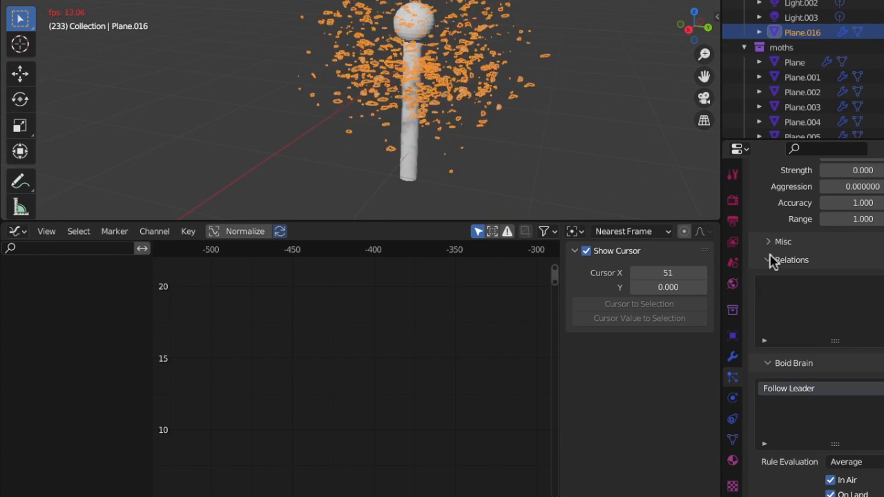
{"action": "scroll", "coordinate": [782, 401], "scroll_direction": "down", "scroll_amount": 7}
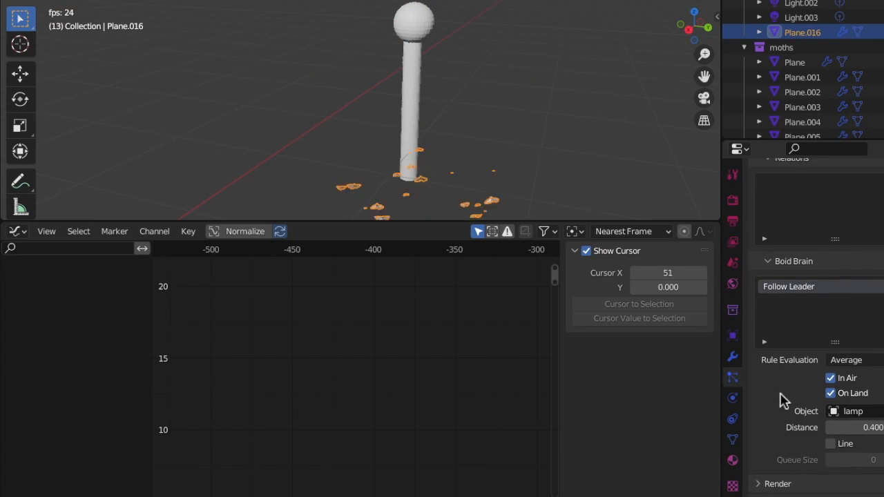
{"action": "scroll", "coordinate": [781, 396], "scroll_direction": "down", "scroll_amount": 1}
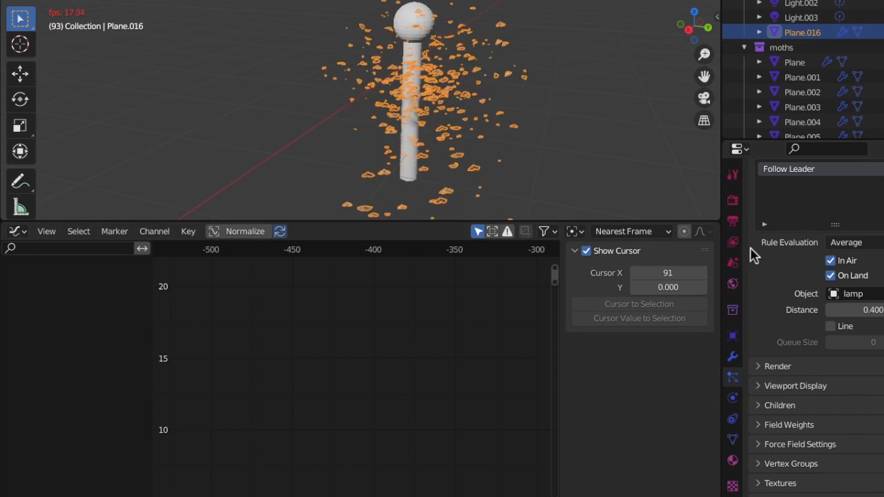
Step: Reduce the emitter particle system's Gravity field weight to 0.894
{"action": "left_click", "coordinate": [764, 427]}
{"action": "scroll", "coordinate": [850, 406], "scroll_direction": "down", "scroll_amount": 2}
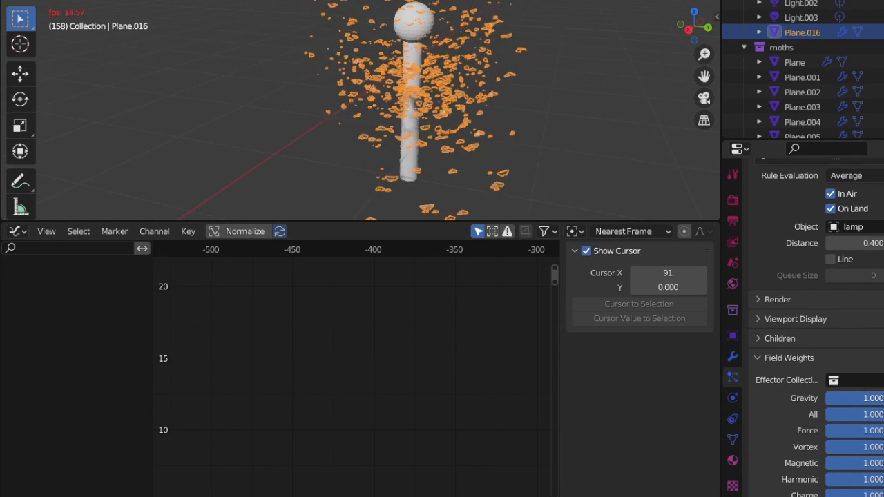
{"action": "left_click_drag", "start_coordinate": [849, 406], "coordinate": [833, 406]}
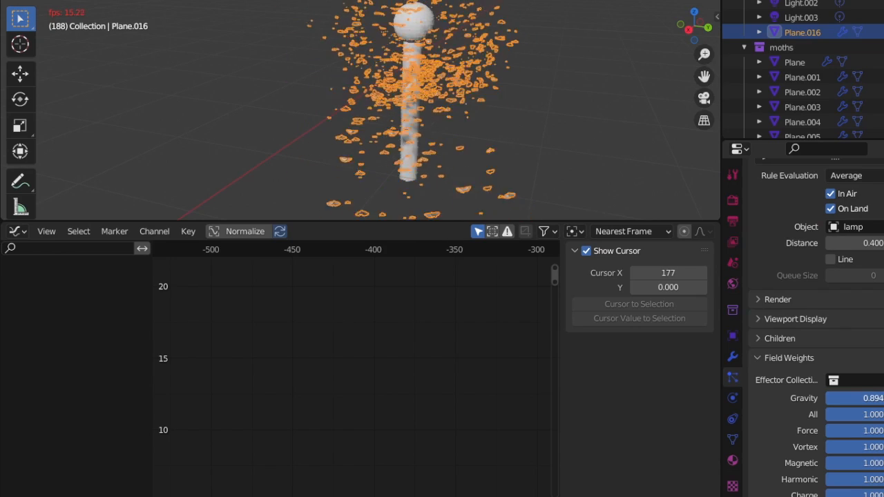
{"action": "scroll", "coordinate": [489, 102], "scroll_direction": "up", "scroll_amount": 3}
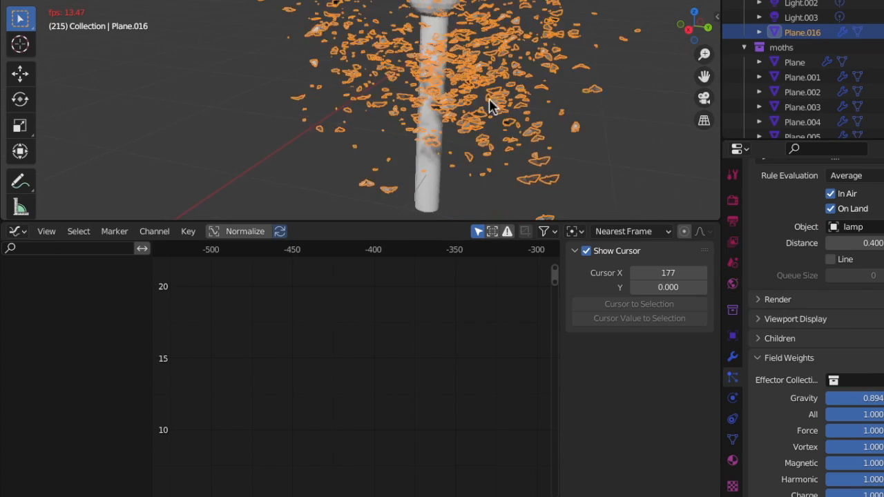
{"action": "scroll", "coordinate": [489, 99], "scroll_direction": "up", "scroll_amount": 3, "text": "shift"}
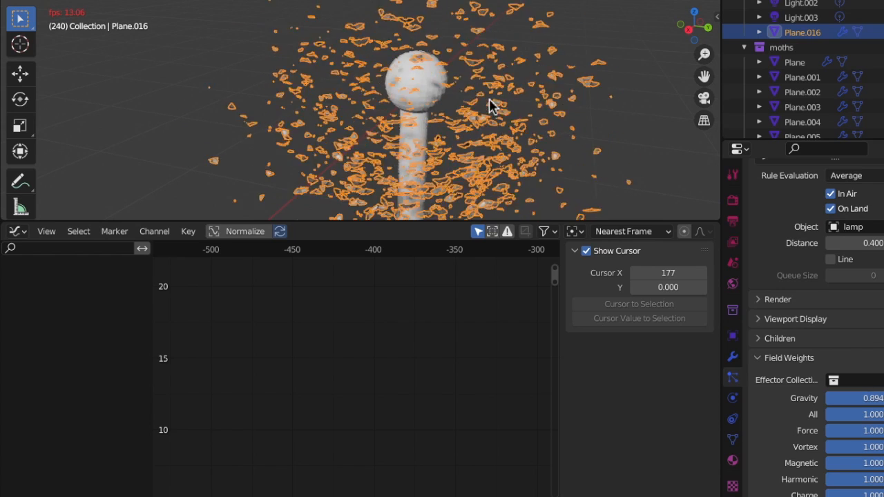
Step: Set the emitter's particle emission number to 100
{"action": "scroll", "coordinate": [813, 255], "scroll_direction": "up", "scroll_amount": 10}
{"action": "scroll", "coordinate": [813, 255], "scroll_direction": "up", "scroll_amount": 1}
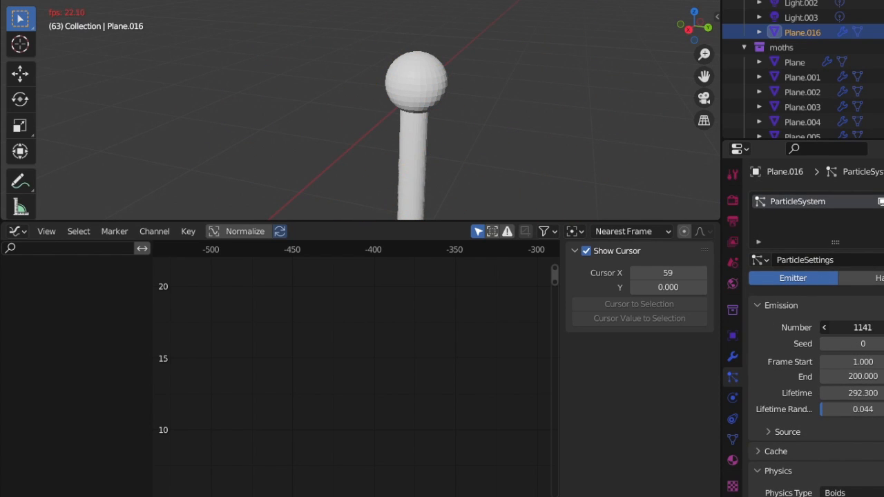
{"action": "scroll", "coordinate": [574, 175], "scroll_direction": "down", "scroll_amount": 4}
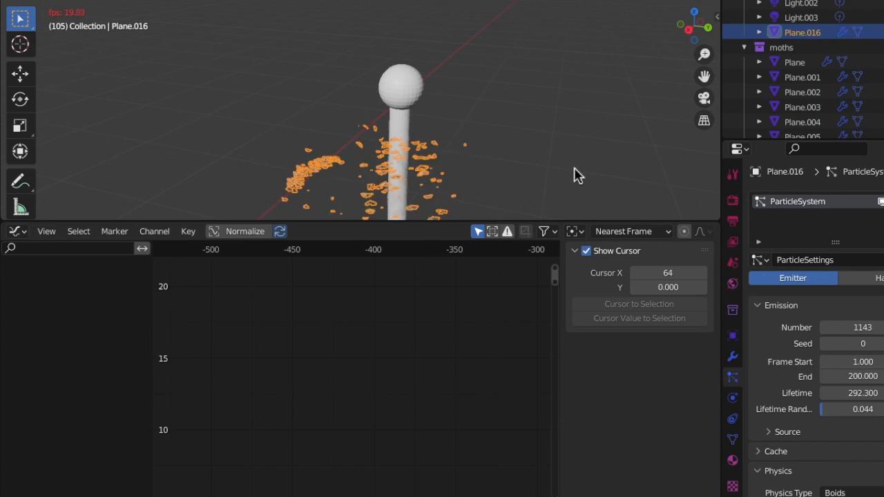
{"action": "left_click", "coordinate": [849, 329]}
{"action": "type", "text": "100"}
{"action": "key", "text": "Return"}
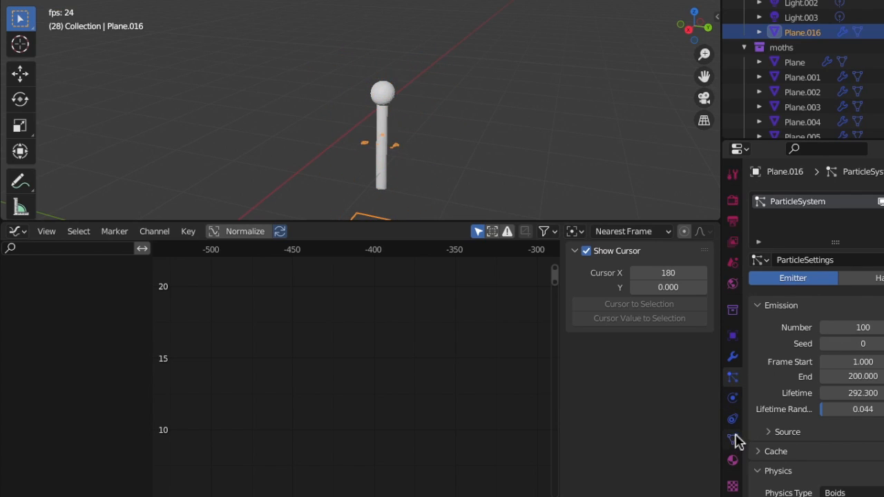
Step: Set the particle system's Viewport Display amount to 100%
{"action": "scroll", "coordinate": [760, 457], "scroll_direction": "down", "scroll_amount": 12}
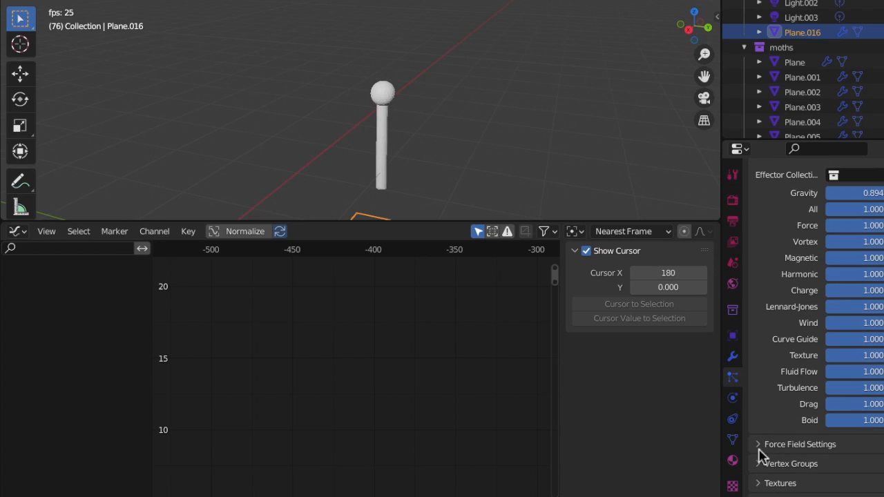
{"action": "scroll", "coordinate": [799, 353], "scroll_direction": "up", "scroll_amount": 15}
{"action": "scroll", "coordinate": [799, 353], "scroll_direction": "down", "scroll_amount": 8}
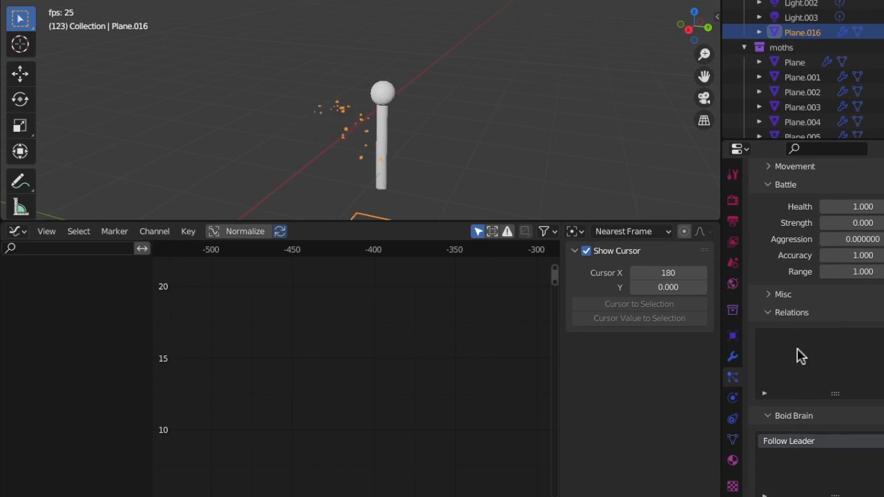
{"action": "scroll", "coordinate": [799, 355], "scroll_direction": "up", "scroll_amount": 11}
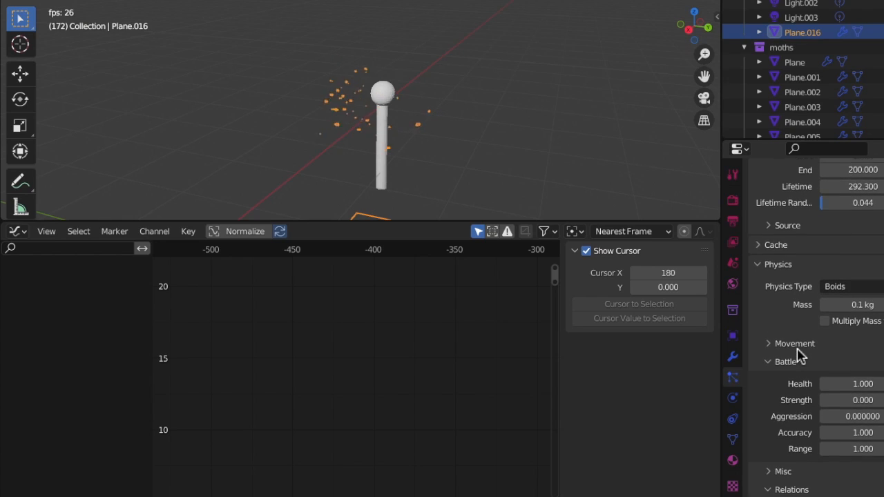
{"action": "scroll", "coordinate": [799, 355], "scroll_direction": "up", "scroll_amount": 6}
{"action": "scroll", "coordinate": [800, 355], "scroll_direction": "down", "scroll_amount": 15}
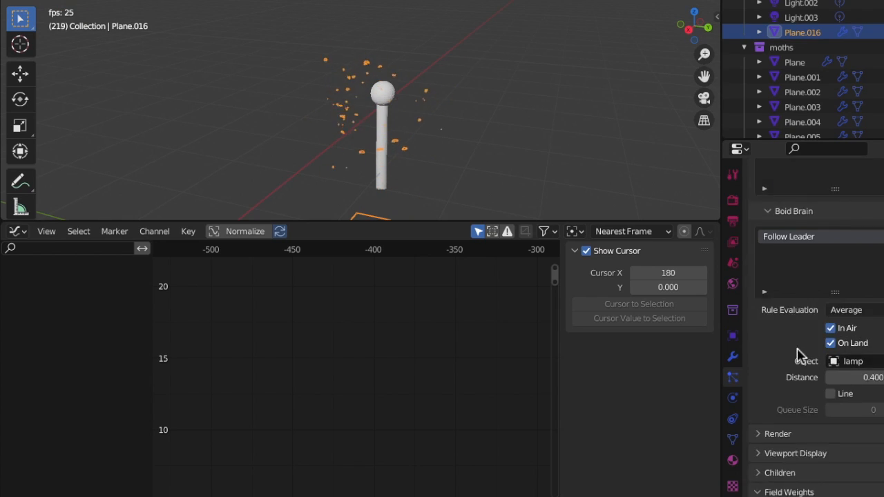
{"action": "scroll", "coordinate": [799, 354], "scroll_direction": "down", "scroll_amount": 3}
{"action": "left_click", "coordinate": [773, 253]}
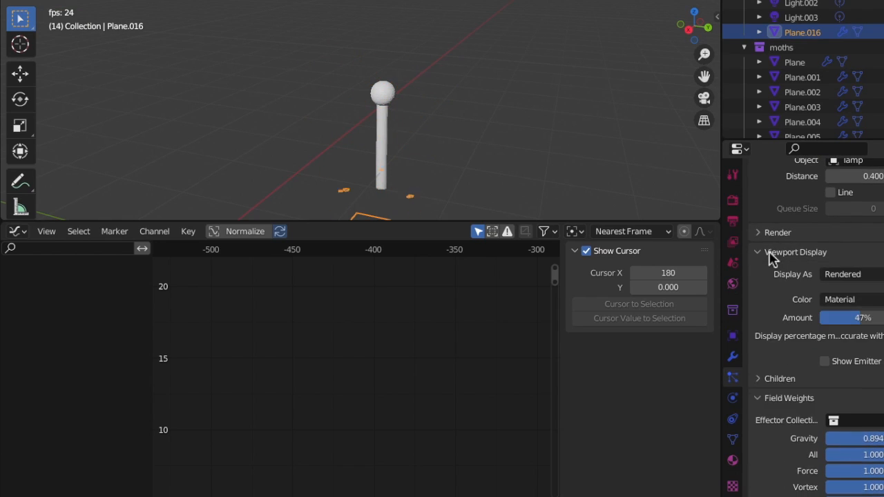
{"action": "left_click_drag", "start_coordinate": [849, 316], "coordinate": [877, 318]}
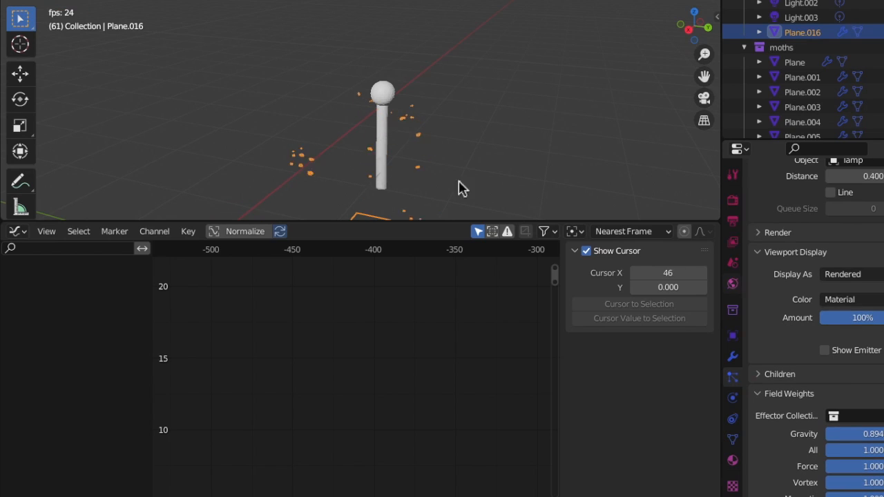
Step: Examine the moth swarm around the lamp up close, from a distance and through the scene camera
{"action": "middle_click_drag", "start_coordinate": [511, 136], "coordinate": [438, 134]}
{"action": "scroll", "coordinate": [397, 125], "scroll_direction": "up", "scroll_amount": 5}
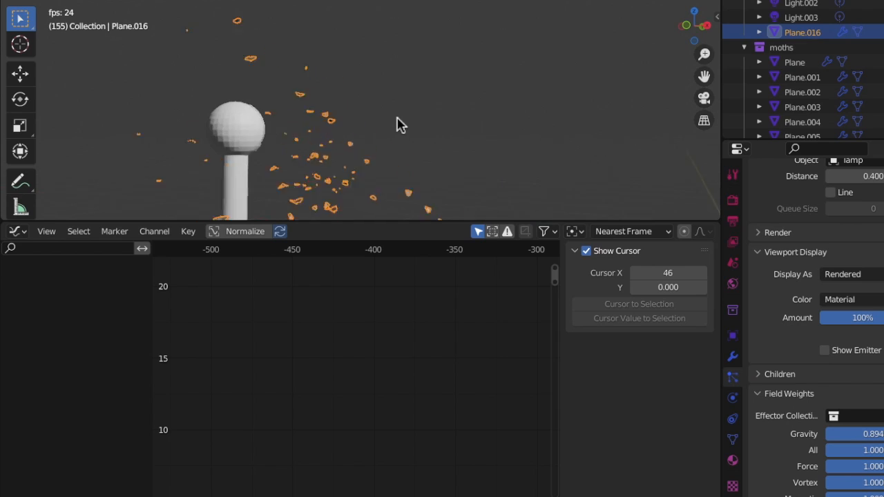
{"action": "scroll", "coordinate": [396, 125], "scroll_direction": "up", "scroll_amount": 3}
{"action": "scroll", "coordinate": [357, 132], "scroll_direction": "down", "scroll_amount": 6}
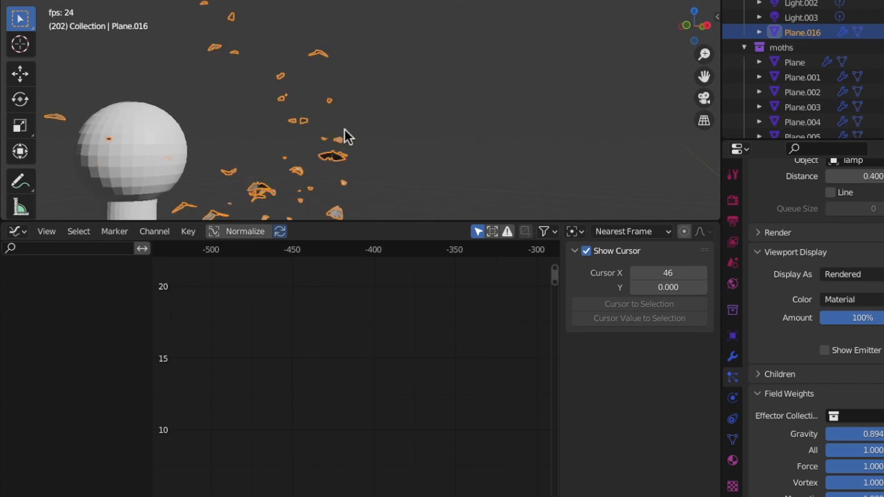
{"action": "scroll", "coordinate": [346, 135], "scroll_direction": "down", "scroll_amount": 5}
{"action": "middle_click_drag", "start_coordinate": [345, 135], "coordinate": [328, 134]}
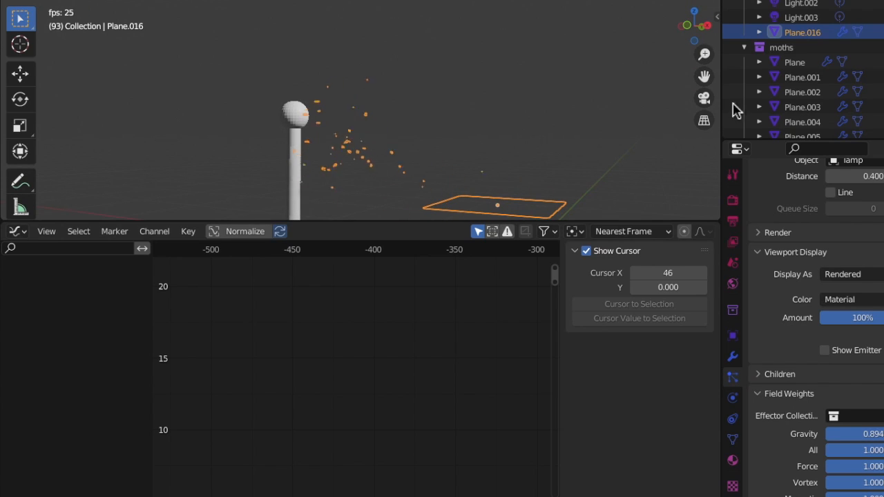
{"action": "left_click", "coordinate": [704, 98]}
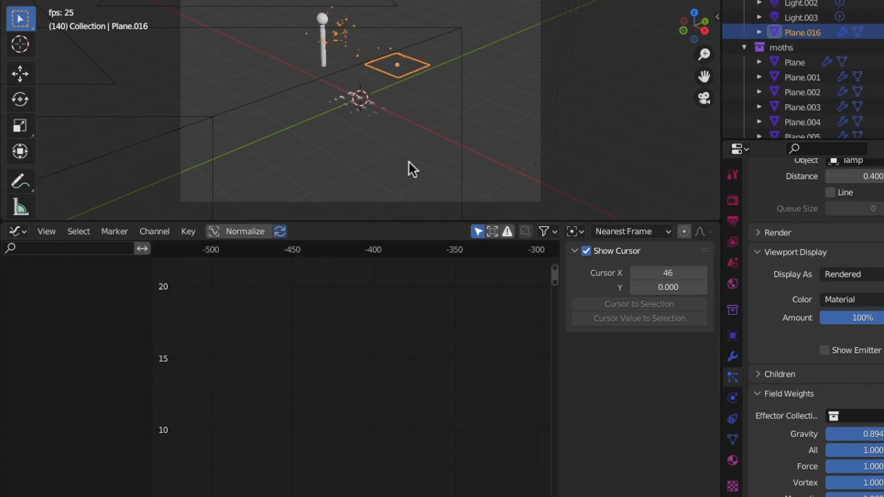
Step: Move the main camera to about X 7.75 m, Y -5.38 m, Z 5.81 m
{"action": "key", "text": "KP_4"}
{"action": "key", "text": "KP_4"}
{"action": "key", "text": "KP_4"}
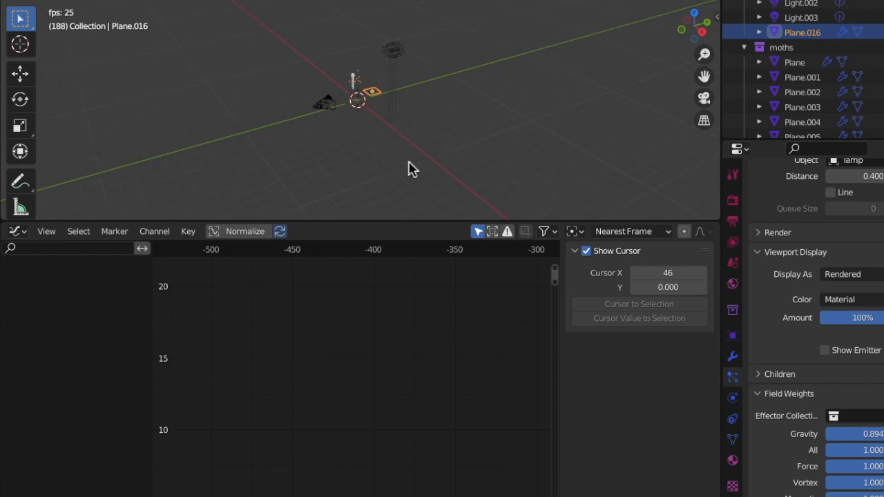
{"action": "left_click", "coordinate": [262, 117]}
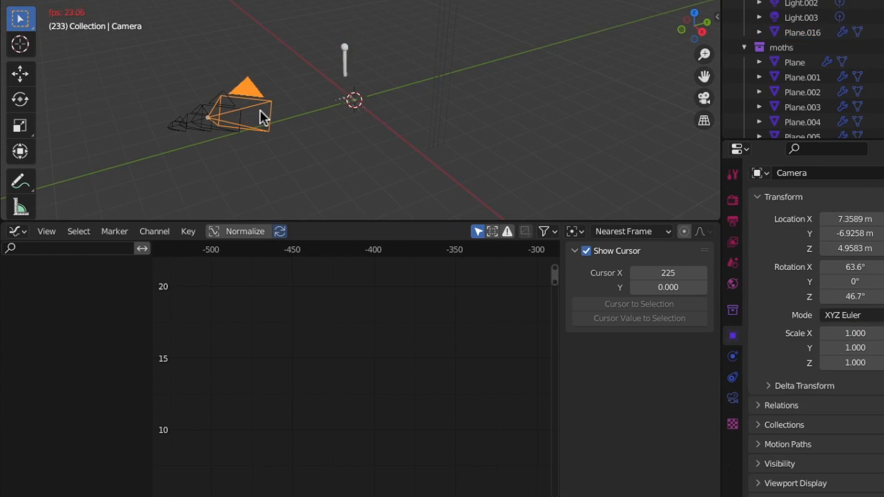
{"action": "left_click_drag", "start_coordinate": [261, 117], "coordinate": [359, 57]}
Step: Delete the group of spare cameras left behind the main camera
{"action": "left_click_drag", "start_coordinate": [138, 88], "coordinate": [261, 174]}
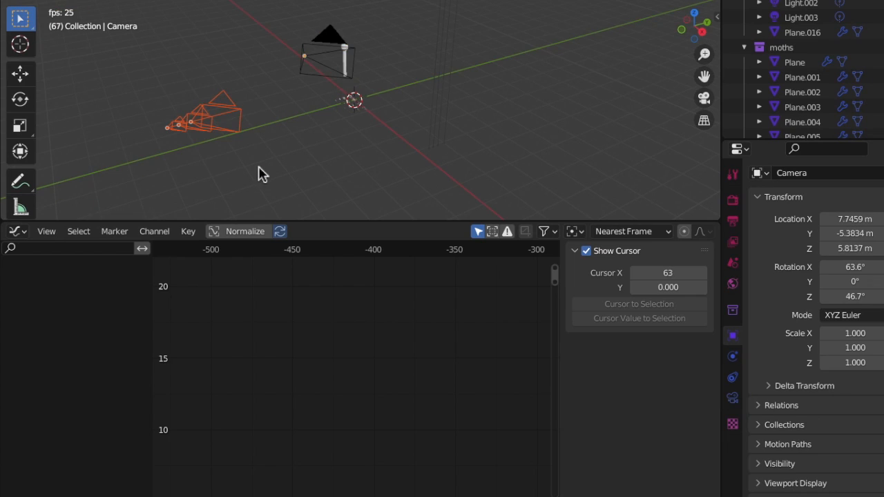
{"action": "key", "text": "x"}
{"action": "left_click", "coordinate": [263, 170]}
Step: Delete the clustered duplicate lights above the scene, keeping only Light.003
{"action": "key", "text": "grave"}
{"action": "left_click", "coordinate": [293, 30]}
{"action": "middle_click_drag", "start_coordinate": [302, 42], "coordinate": [300, 44]}
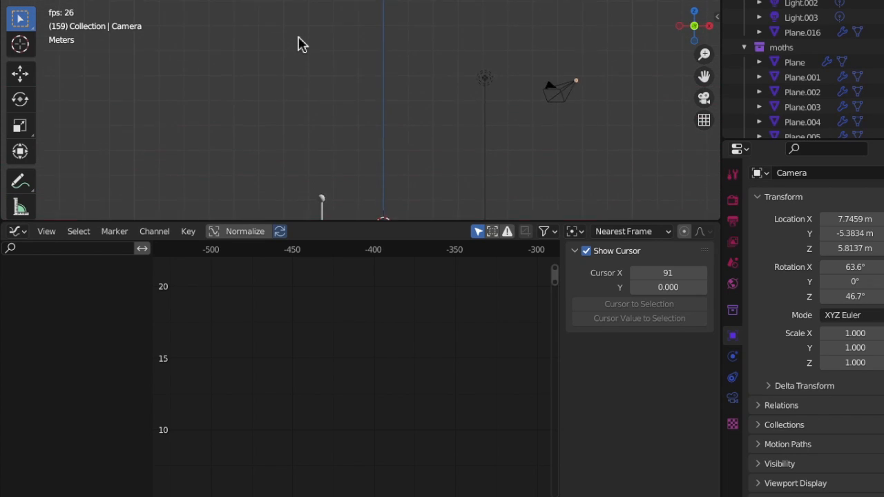
{"action": "middle_click_drag", "start_coordinate": [463, 84], "coordinate": [456, 85]}
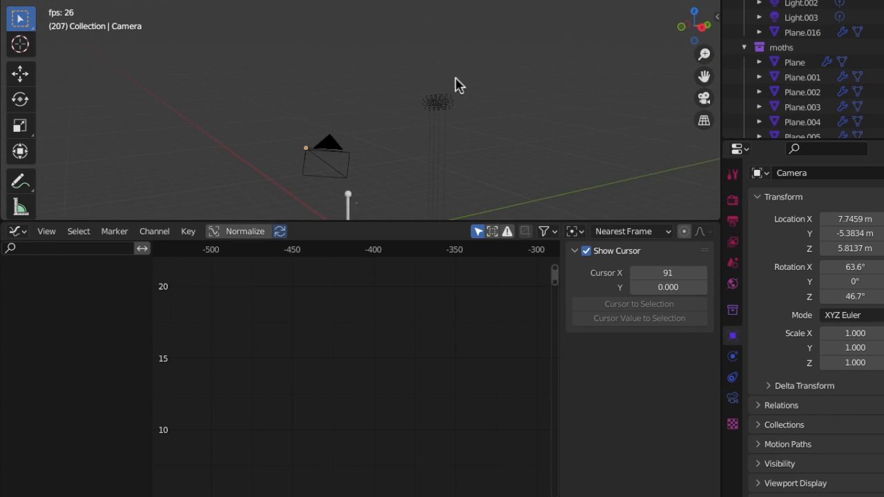
{"action": "left_click_drag", "start_coordinate": [439, 74], "coordinate": [511, 154]}
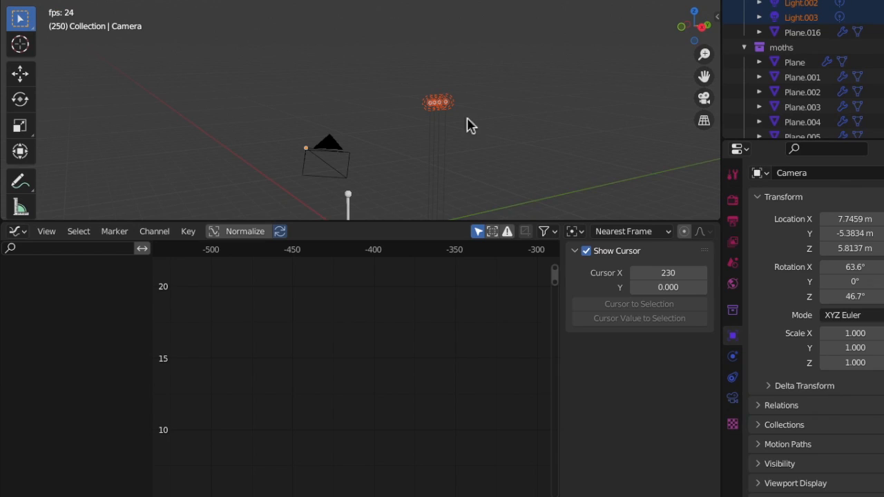
{"action": "left_click", "coordinate": [452, 103], "text": "shift"}
{"action": "left_click", "coordinate": [452, 103], "text": "shift"}
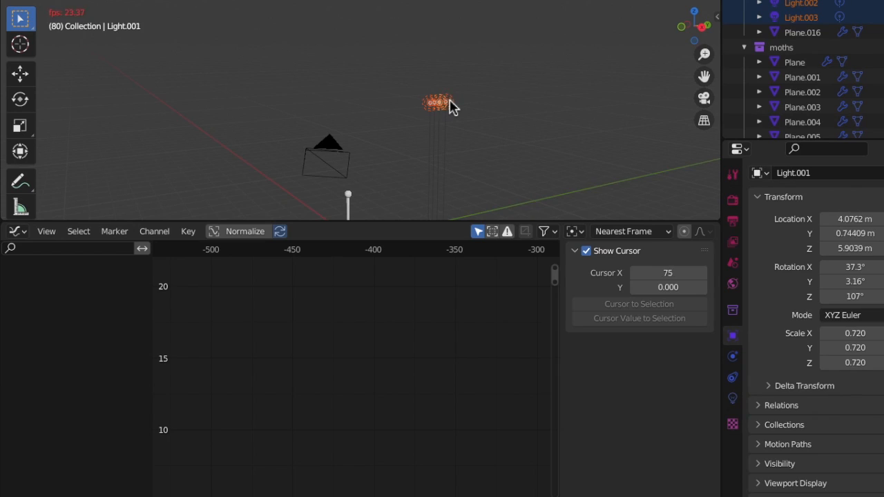
{"action": "left_click", "coordinate": [431, 108], "text": "shift"}
{"action": "left_click", "coordinate": [432, 108], "text": "shift"}
{"action": "left_click", "coordinate": [432, 109], "text": "shift"}
{"action": "left_click", "coordinate": [432, 108], "text": "shift"}
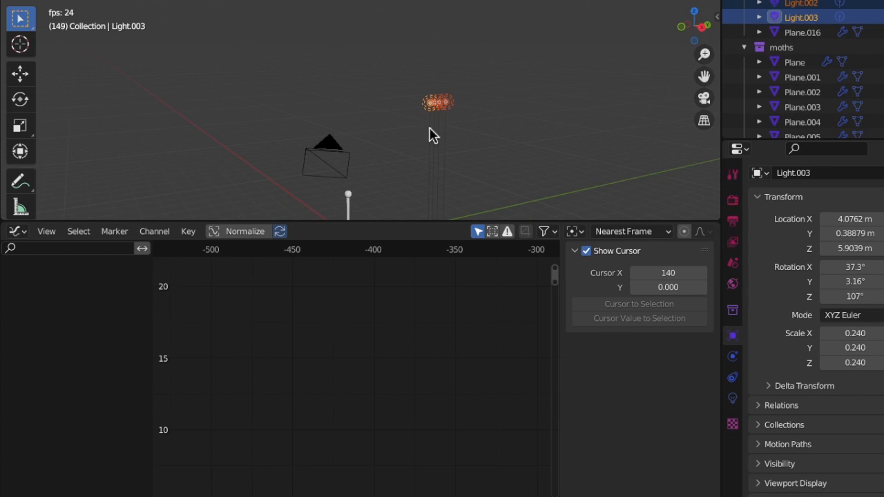
{"action": "left_click", "coordinate": [430, 127], "text": "shift"}
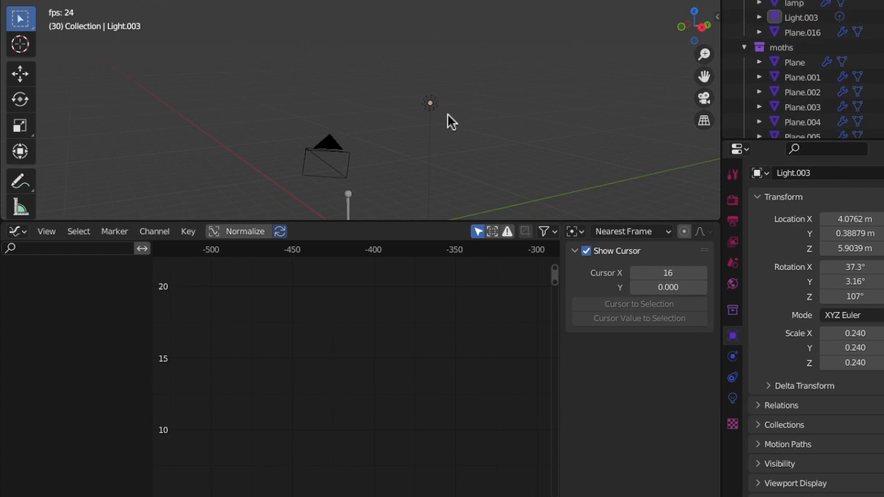
Step: Frame the camera closely on the lamp's spherical top and the surrounding moths, and select the lamp
{"action": "scroll", "coordinate": [353, 83], "scroll_direction": "down", "scroll_amount": 4}
{"action": "middle_click_drag", "start_coordinate": [352, 82], "coordinate": [691, 119]}
{"action": "left_click", "coordinate": [703, 99]}
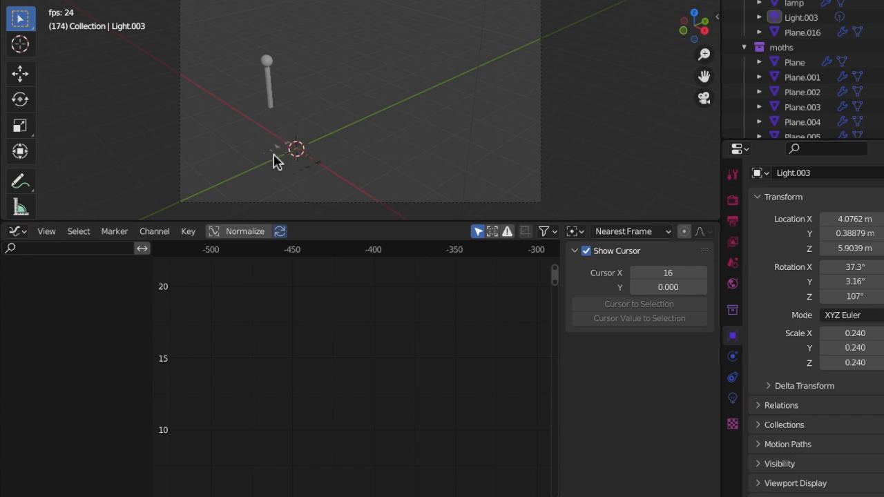
{"action": "key", "text": "grave"}
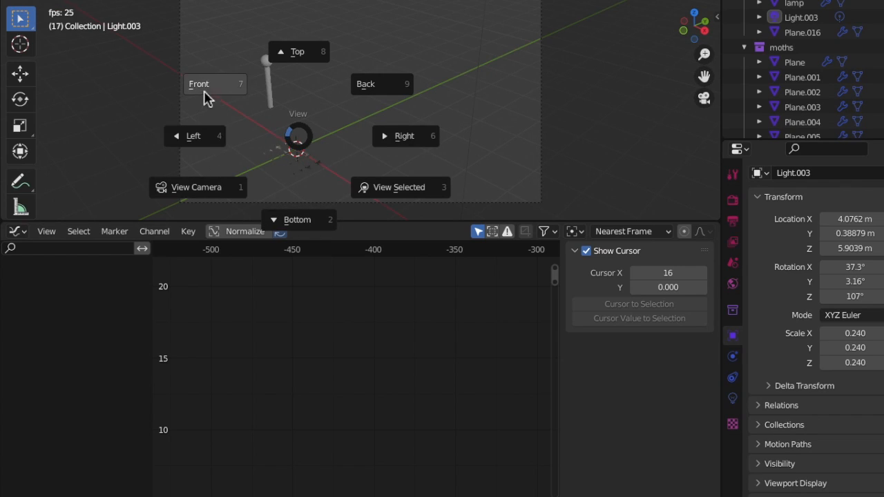
{"action": "left_click", "coordinate": [298, 143]}
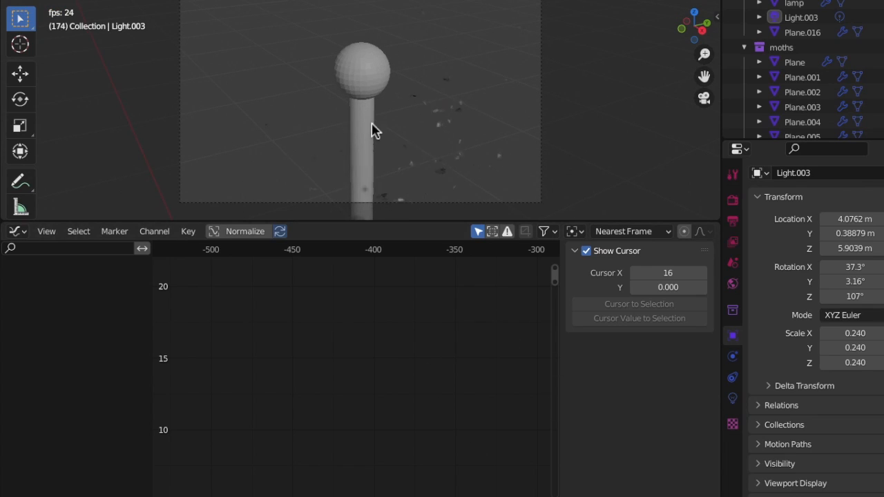
{"action": "left_click", "coordinate": [371, 76]}
{"action": "right_click", "coordinate": [372, 77]}
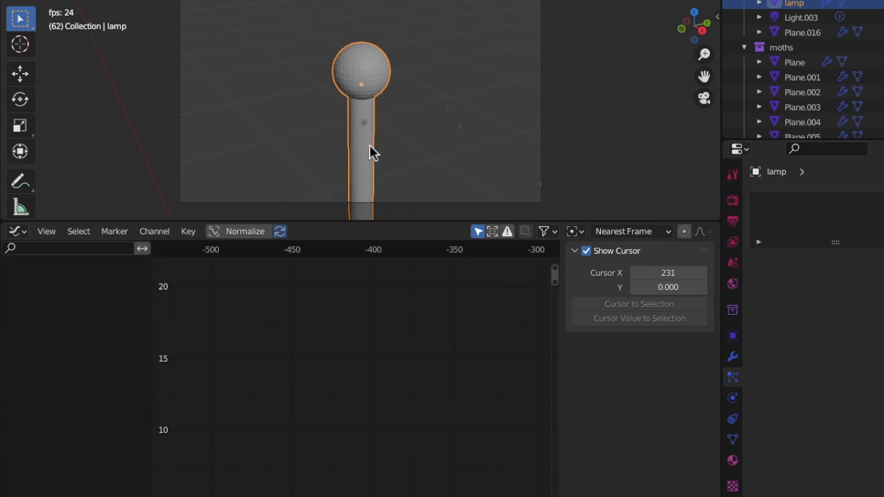
Step: Switch to the web browser, search Google for cgtrader and open the CGTrader website
{"action": "key", "text": "super+Tab"}
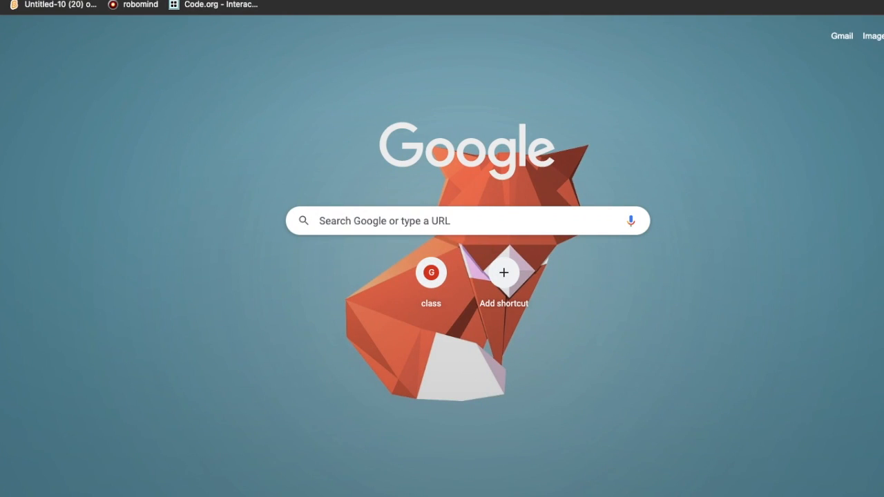
{"action": "type", "text": "c"}
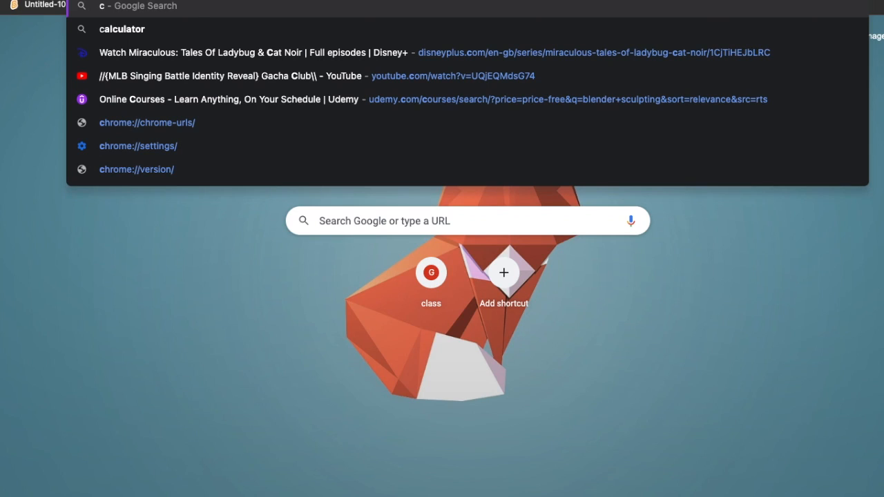
{"action": "type", "text": "g"}
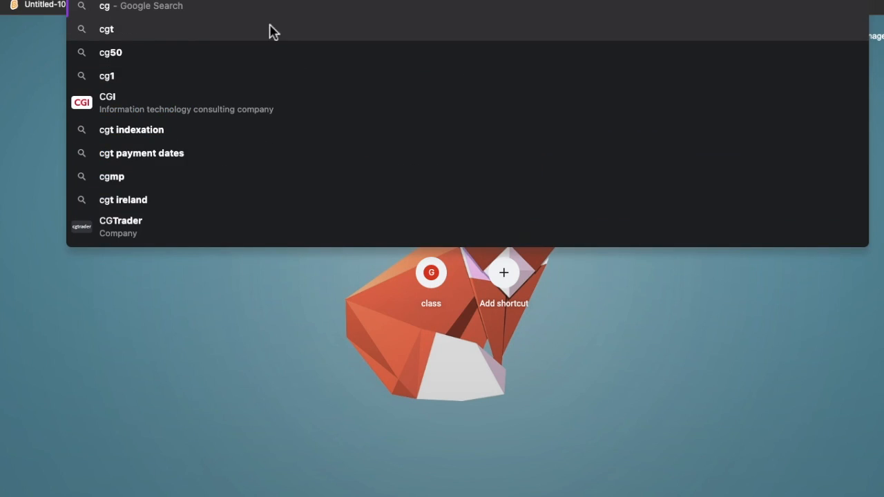
{"action": "type", "text": "t"}
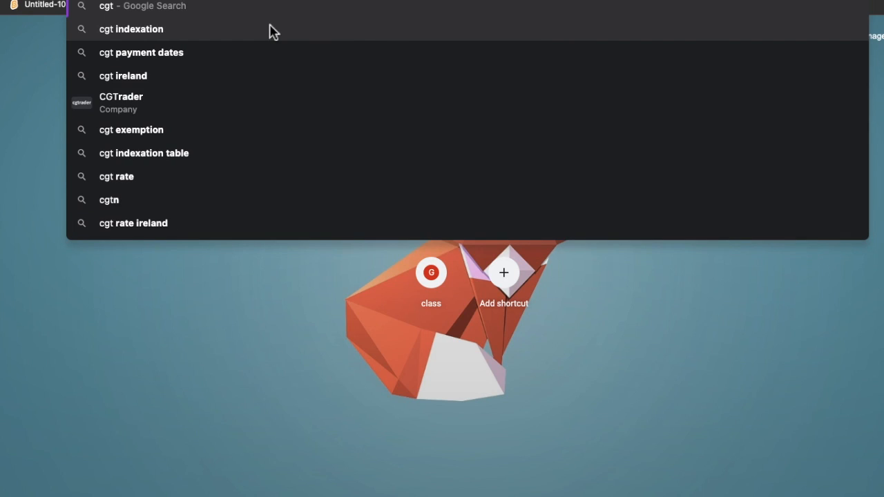
{"action": "type", "text": "r"}
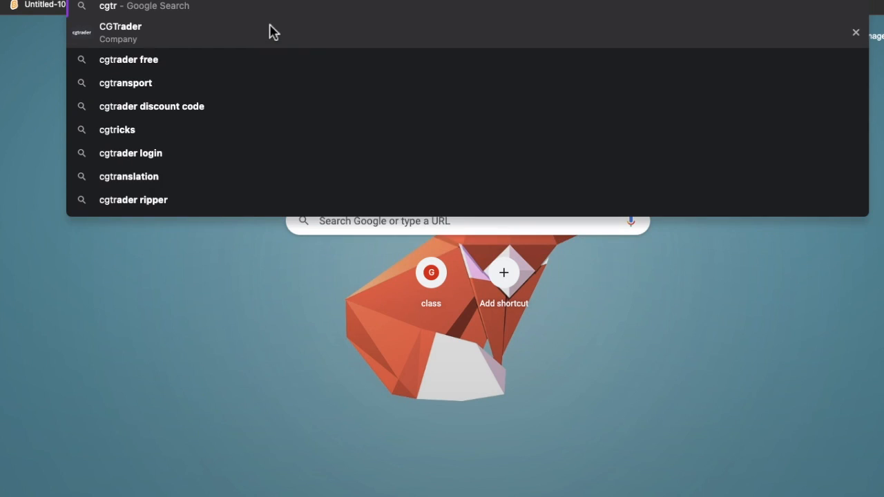
{"action": "left_click", "coordinate": [210, 34]}
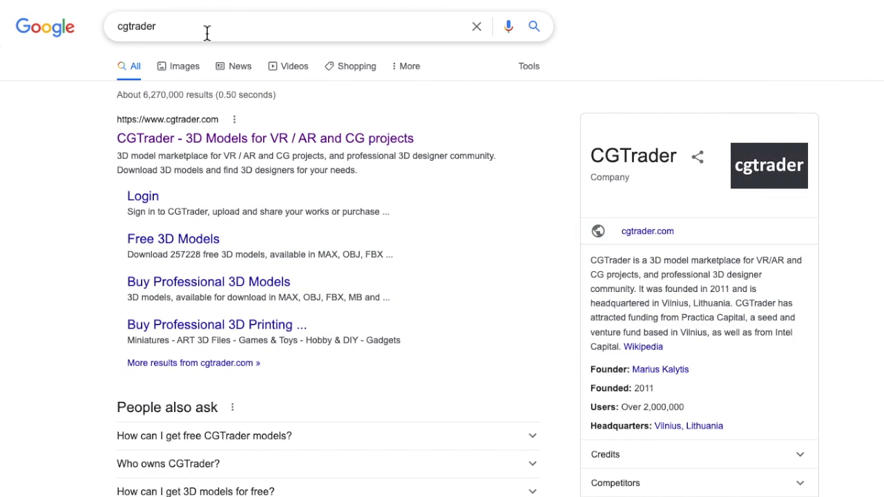
{"action": "left_click", "coordinate": [237, 141]}
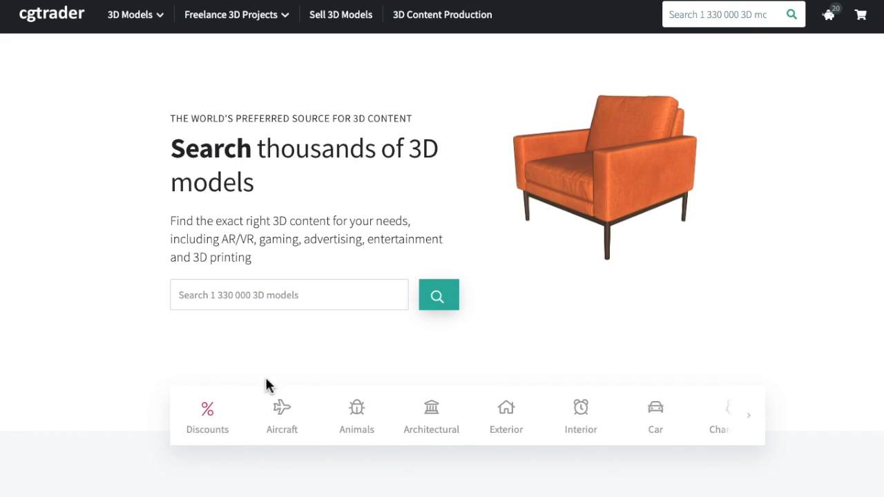
Step: Search the CGTrader model library for "lamp"
{"action": "scroll", "coordinate": [269, 411], "scroll_direction": "down", "scroll_amount": 3}
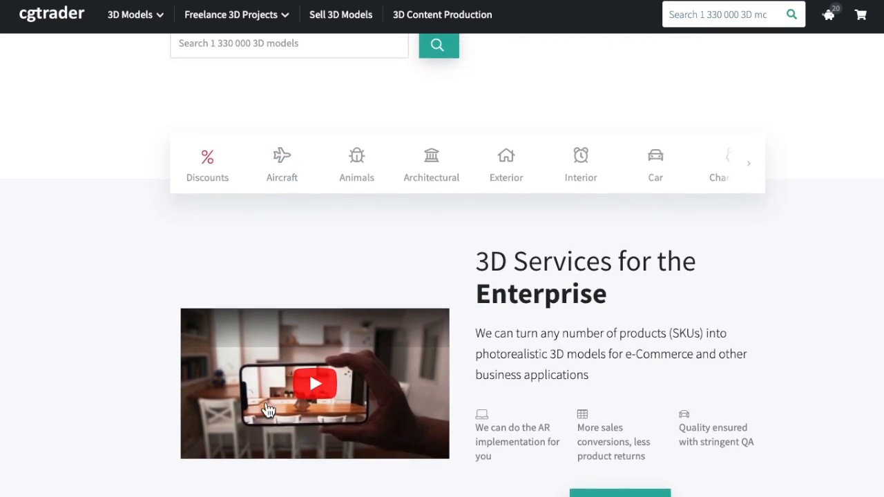
{"action": "scroll", "coordinate": [309, 367], "scroll_direction": "up", "scroll_amount": 4}
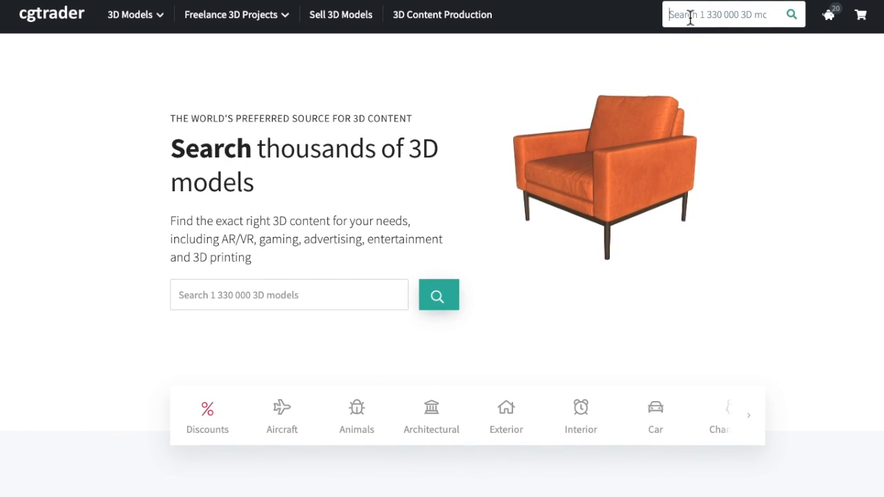
{"action": "type", "text": "lamp"}
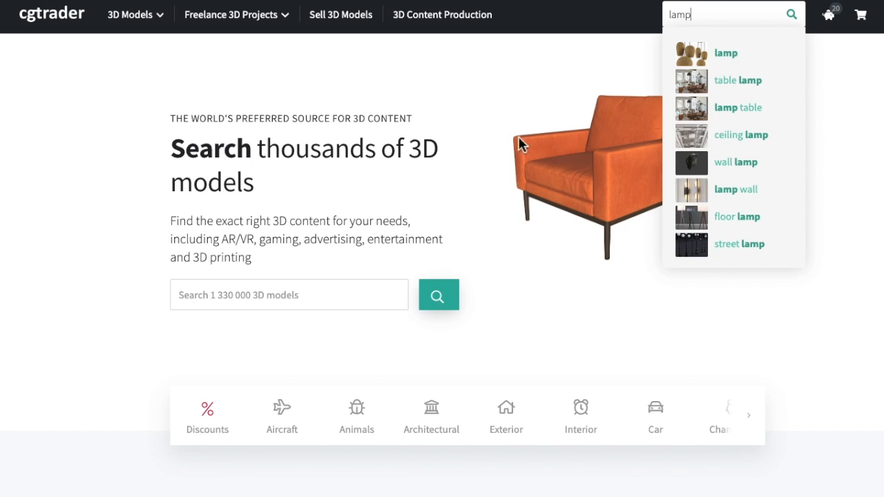
{"action": "key", "text": "Return"}
Step: Filter the lamp results to free models in the Blender (.blend) format
{"action": "scroll", "coordinate": [316, 407], "scroll_direction": "down", "scroll_amount": 3}
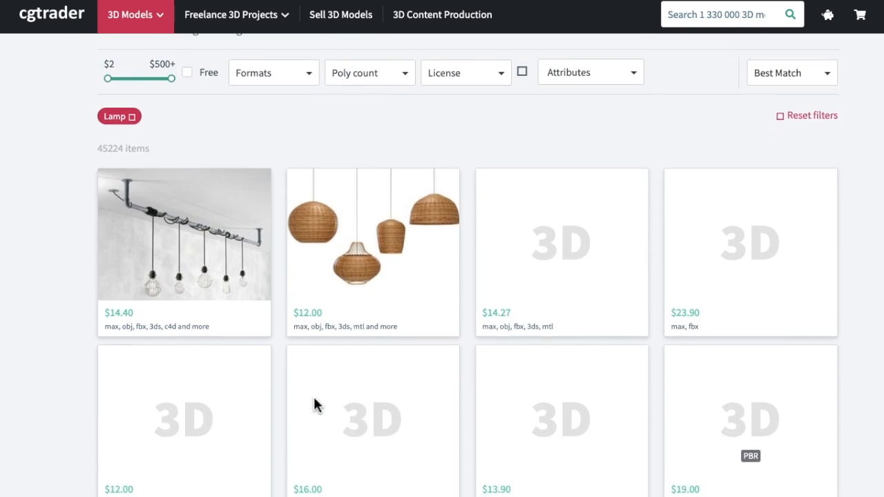
{"action": "scroll", "coordinate": [317, 405], "scroll_direction": "down", "scroll_amount": 1}
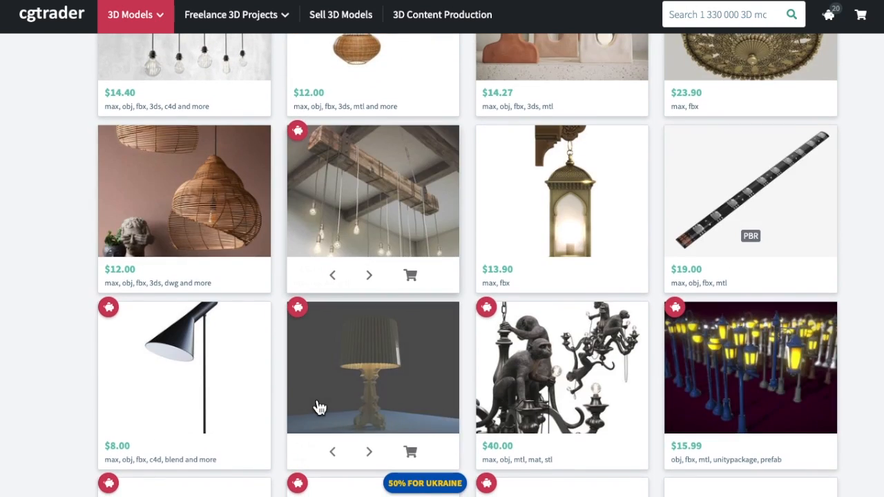
{"action": "scroll", "coordinate": [317, 405], "scroll_direction": "up", "scroll_amount": 1}
{"action": "scroll", "coordinate": [318, 407], "scroll_direction": "up", "scroll_amount": 3}
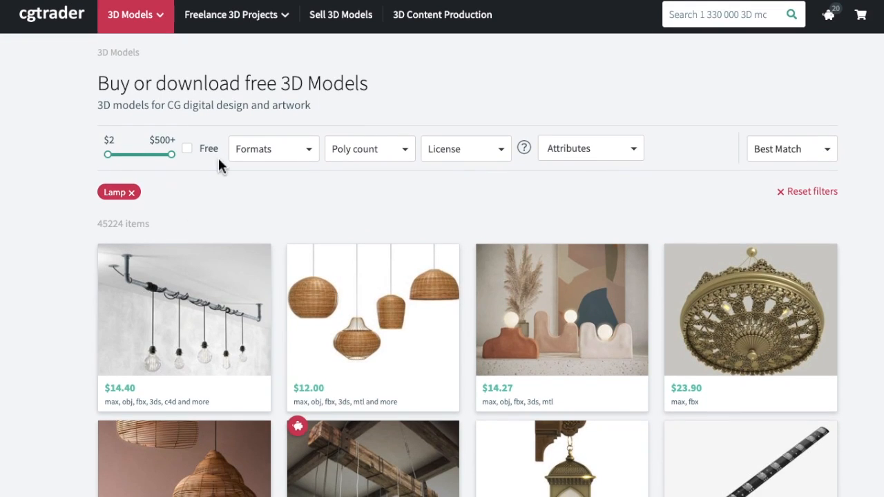
{"action": "left_click", "coordinate": [193, 152]}
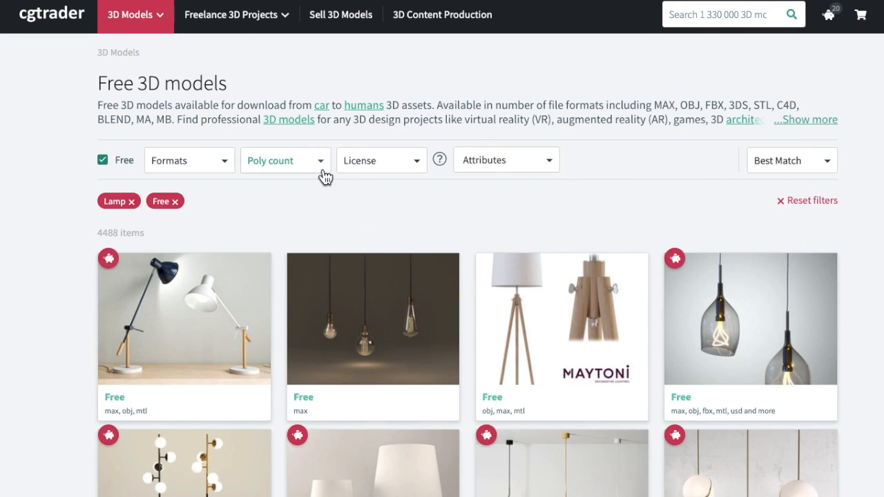
{"action": "left_click", "coordinate": [325, 176]}
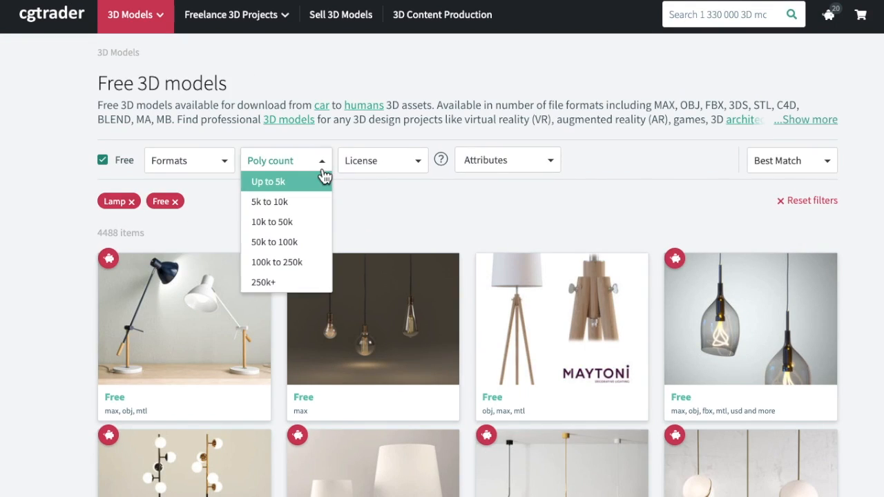
{"action": "left_click", "coordinate": [215, 165]}
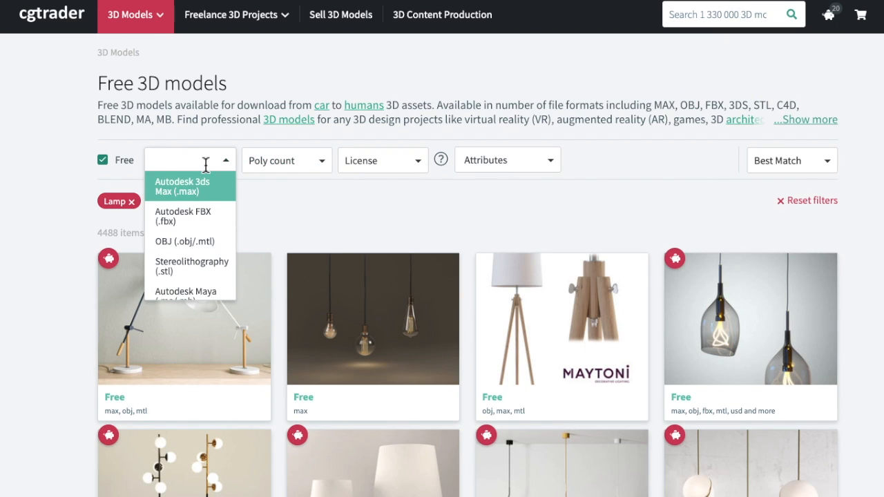
{"action": "type", "text": ".blen"}
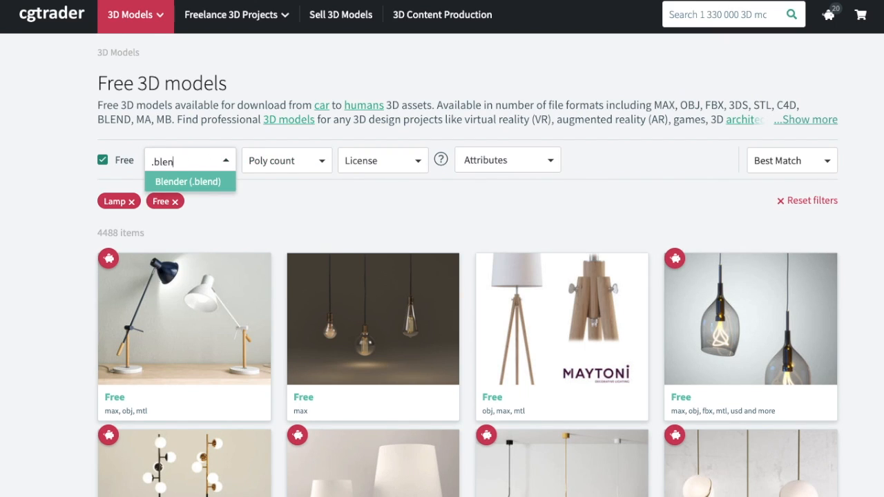
{"action": "key", "text": "Return"}
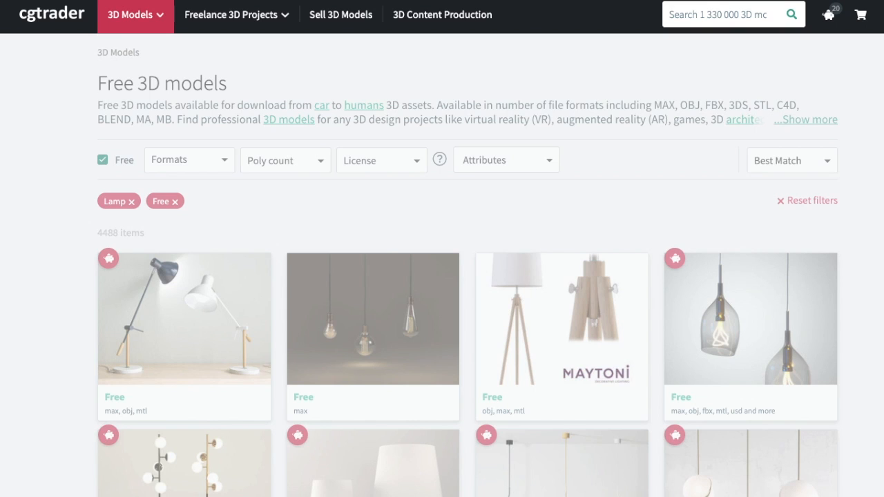
Step: Browse the free lamp models and open the page of the bronze Old Lantern model
{"action": "scroll", "coordinate": [276, 390], "scroll_direction": "down", "scroll_amount": 4}
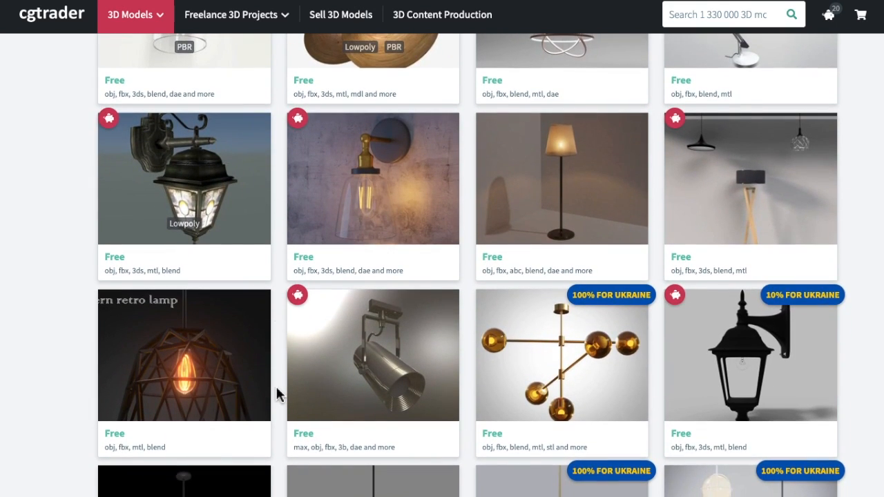
{"action": "scroll", "coordinate": [277, 390], "scroll_direction": "down", "scroll_amount": 5}
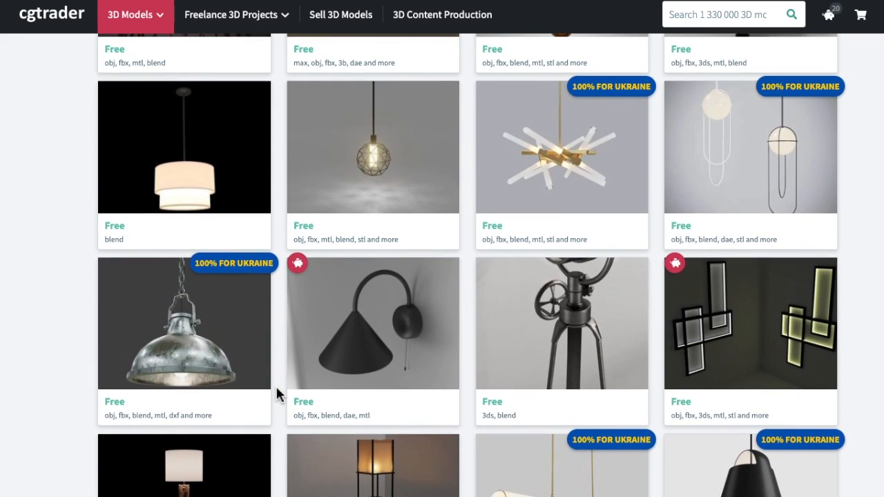
{"action": "scroll", "coordinate": [277, 390], "scroll_direction": "down", "scroll_amount": 5}
{"action": "scroll", "coordinate": [276, 390], "scroll_direction": "down", "scroll_amount": 5}
{"action": "scroll", "coordinate": [277, 390], "scroll_direction": "down", "scroll_amount": 3}
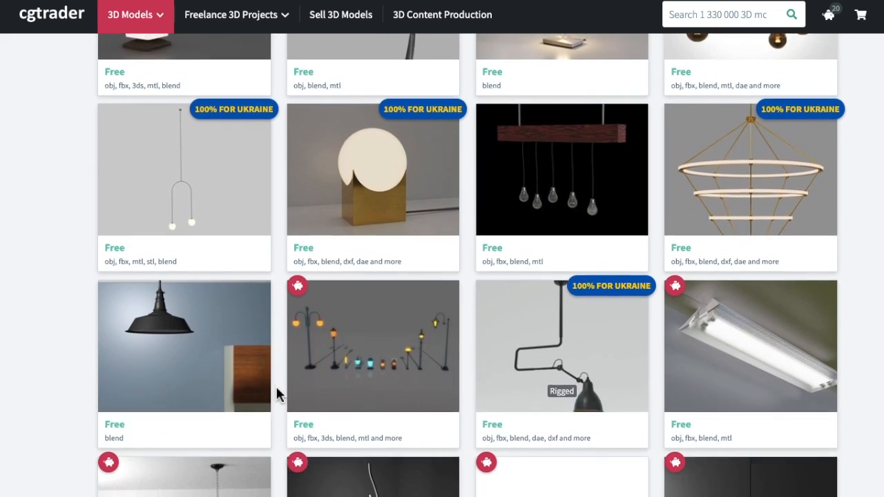
{"action": "scroll", "coordinate": [276, 394], "scroll_direction": "down", "scroll_amount": 8}
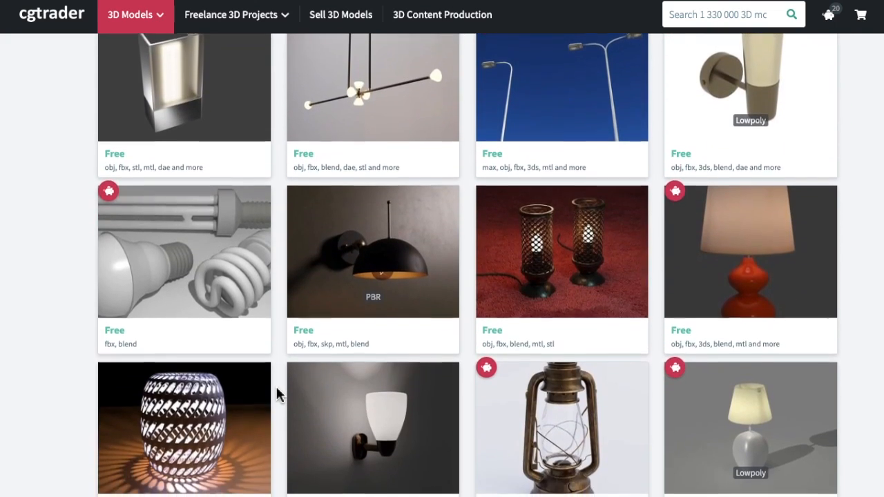
{"action": "scroll", "coordinate": [277, 394], "scroll_direction": "down", "scroll_amount": 3}
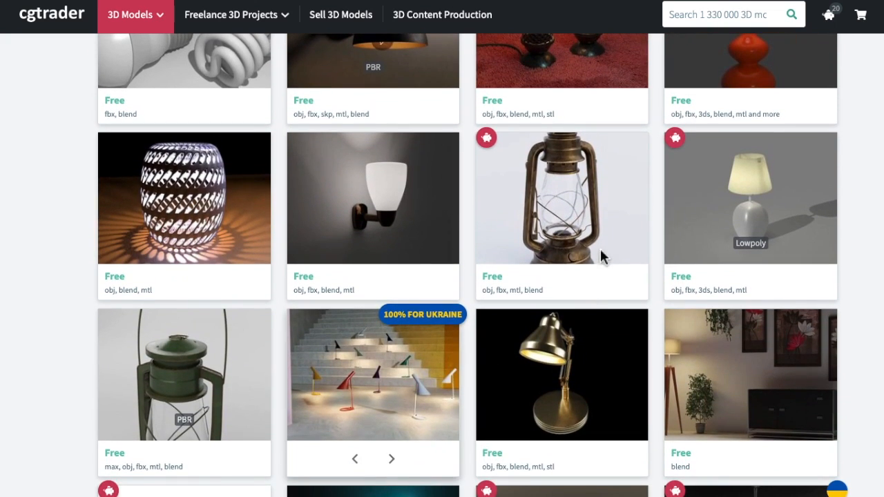
{"action": "left_click", "coordinate": [586, 230]}
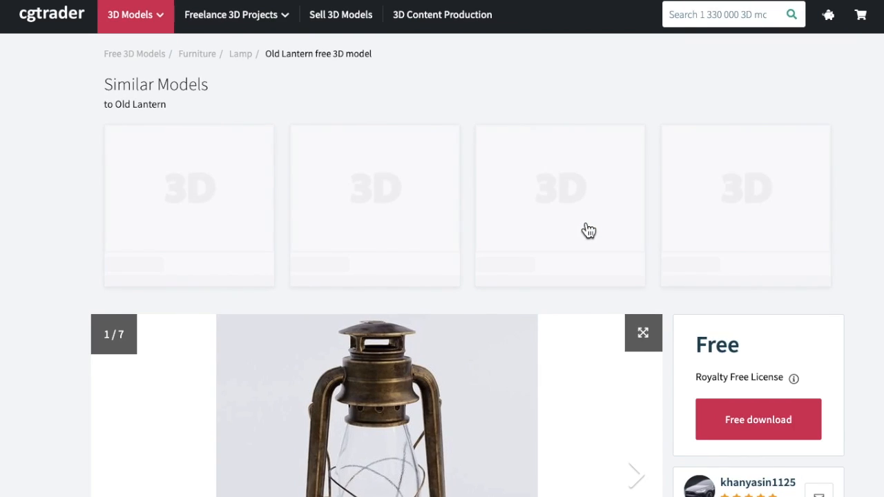
Step: Start the free download of the Old Lantern model and wait for its files to be prepared
{"action": "scroll", "coordinate": [587, 237], "scroll_direction": "down", "scroll_amount": 2}
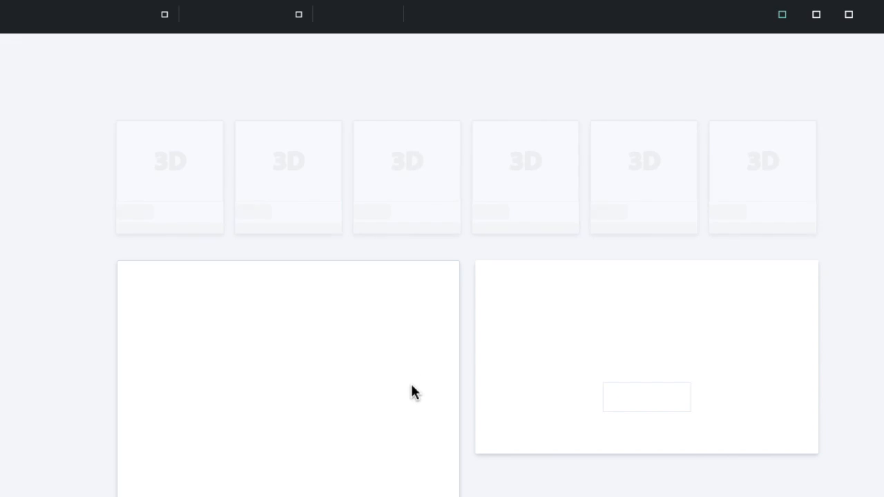
{"action": "scroll", "coordinate": [407, 415], "scroll_direction": "down", "scroll_amount": 3}
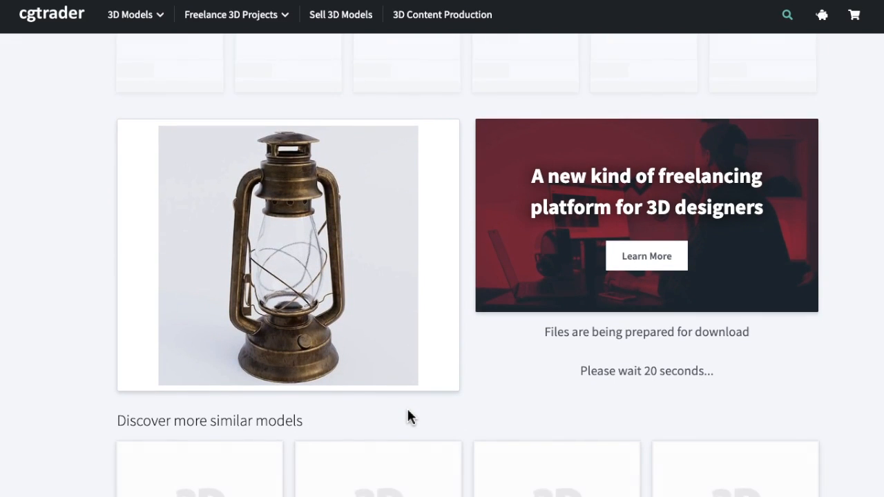
{"action": "scroll", "coordinate": [407, 417], "scroll_direction": "up", "scroll_amount": 3}
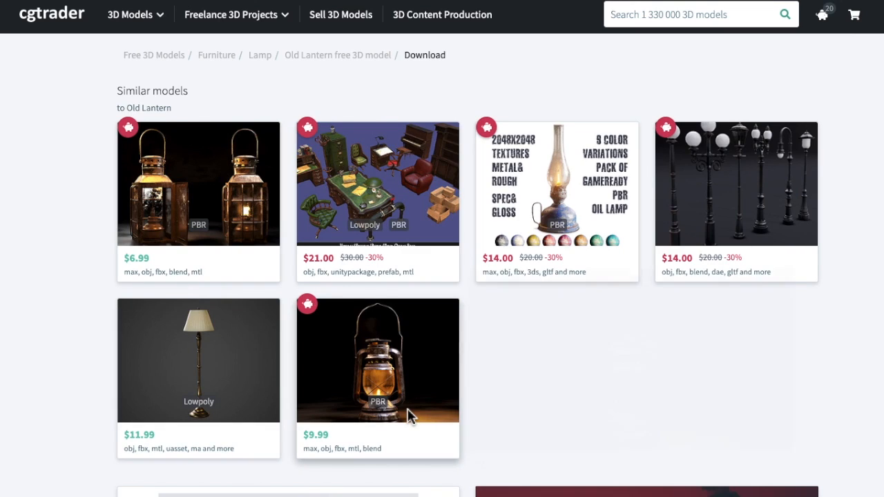
{"action": "mouse_move", "coordinate": [408, 416]}
{"action": "scroll", "coordinate": [408, 417], "scroll_direction": "down", "scroll_amount": 5}
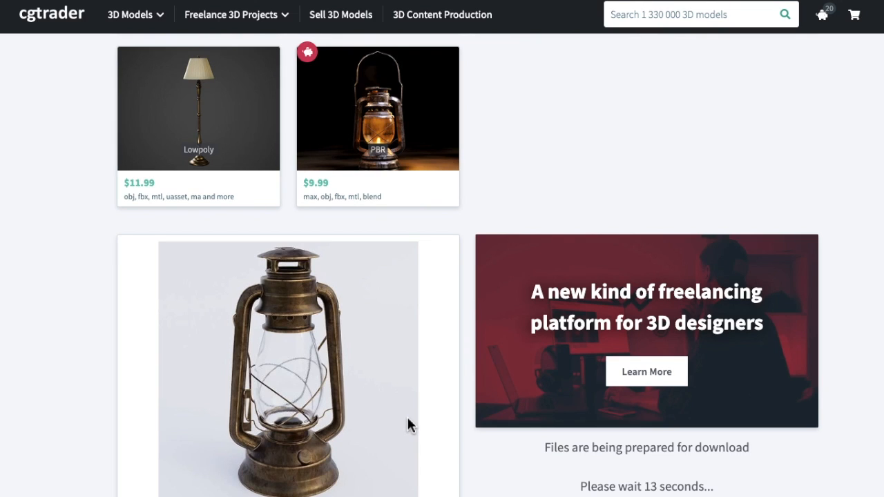
{"action": "scroll", "coordinate": [407, 418], "scroll_direction": "down", "scroll_amount": 1}
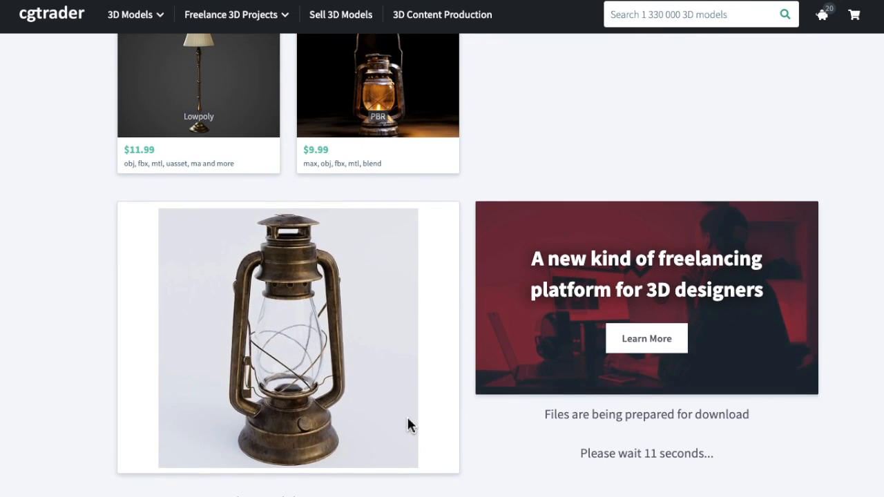
{"action": "scroll", "coordinate": [407, 419], "scroll_direction": "down", "scroll_amount": 3}
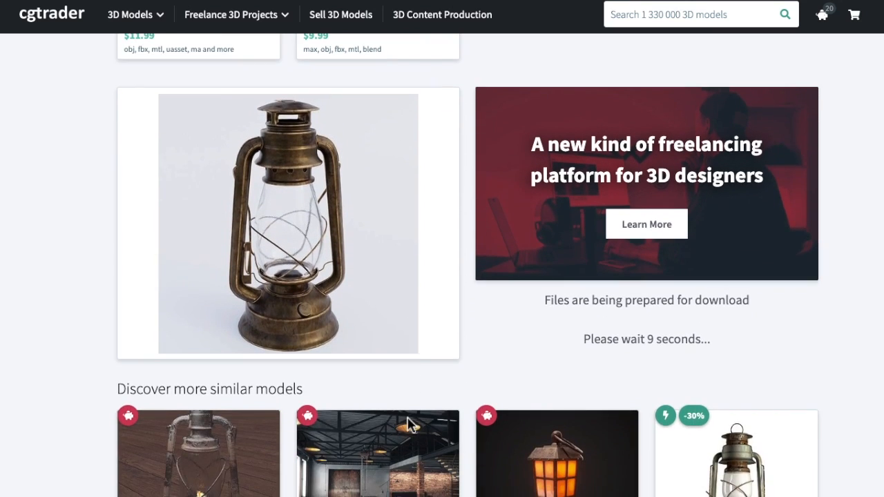
{"action": "scroll", "coordinate": [408, 419], "scroll_direction": "down", "scroll_amount": 2}
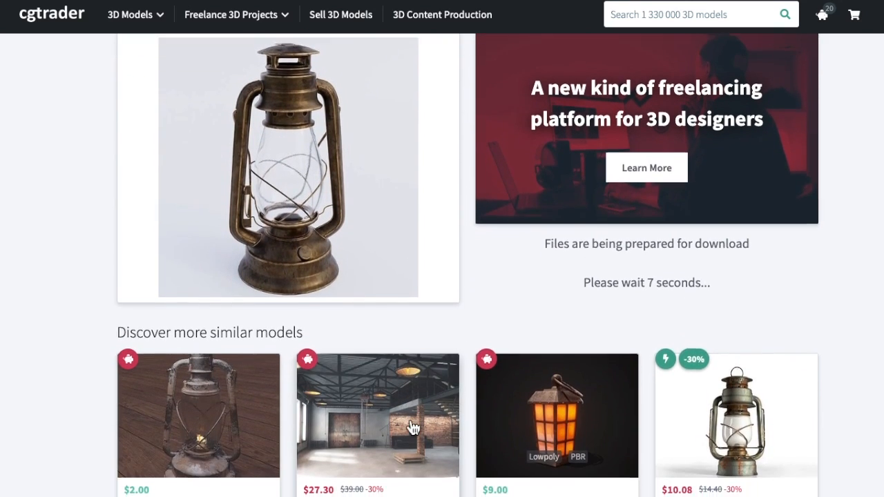
Step: Request the download of Lantern.blend from the Old Lantern model files
{"action": "scroll", "coordinate": [412, 429], "scroll_direction": "up", "scroll_amount": 1}
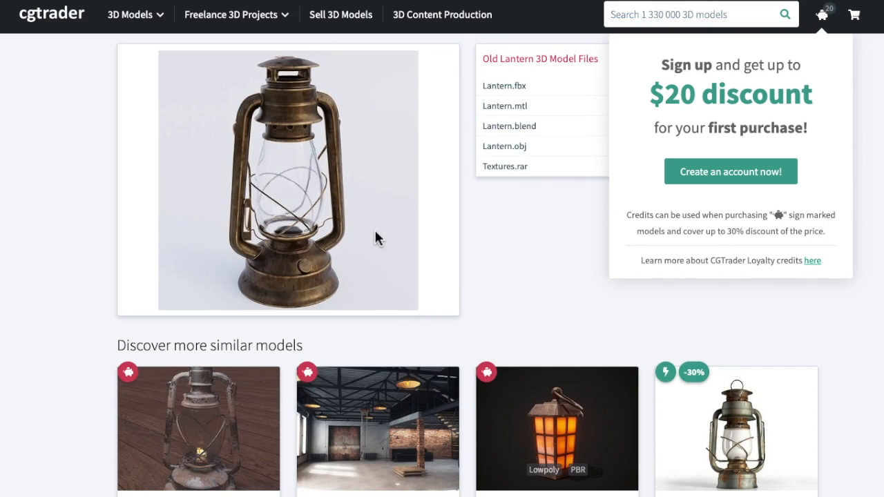
{"action": "scroll", "coordinate": [373, 231], "scroll_direction": "up", "scroll_amount": 5}
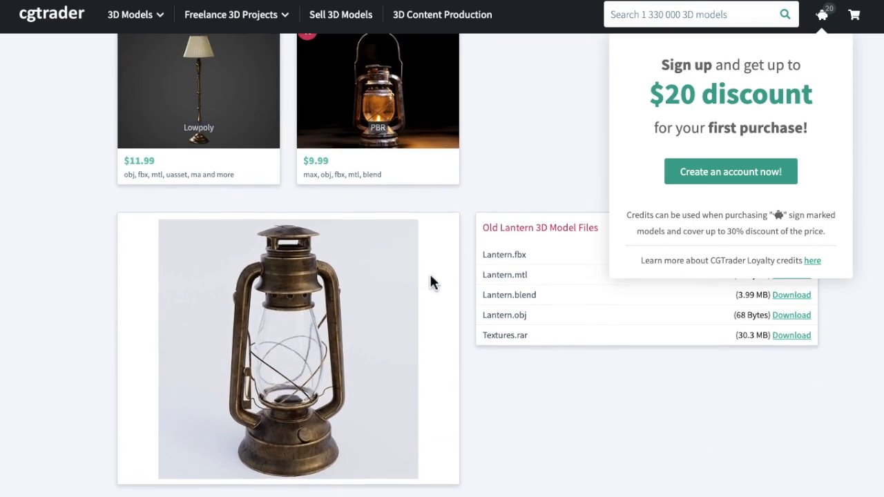
{"action": "scroll", "coordinate": [430, 283], "scroll_direction": "up", "scroll_amount": 3}
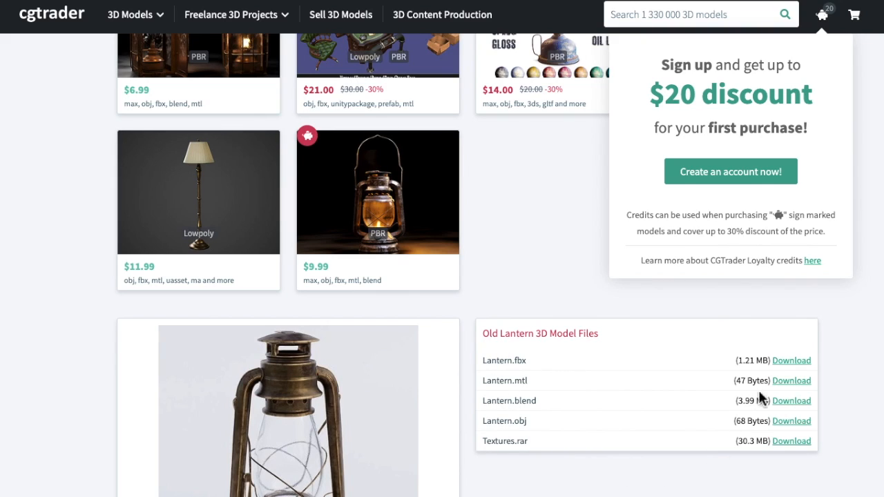
{"action": "left_click", "coordinate": [786, 408]}
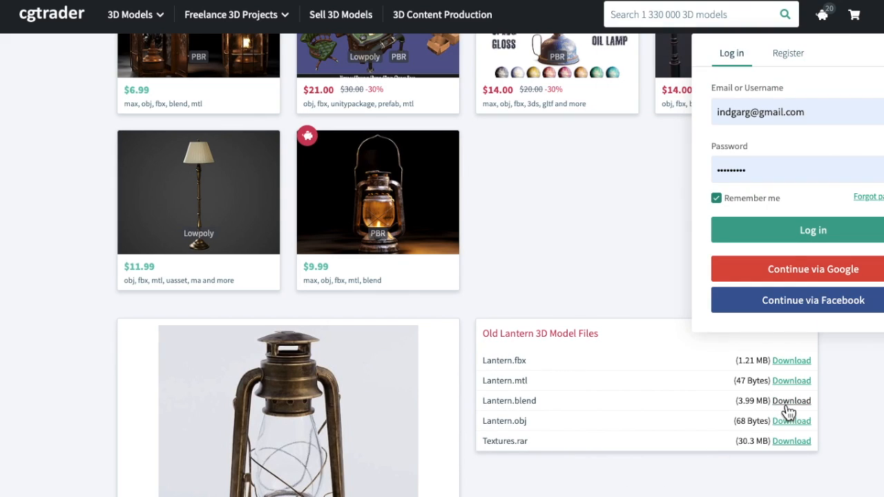
Step: Log in to CGTrader with the prefilled account details and wait for the Old Lantern files to be prepared for download
{"action": "left_click", "coordinate": [805, 229]}
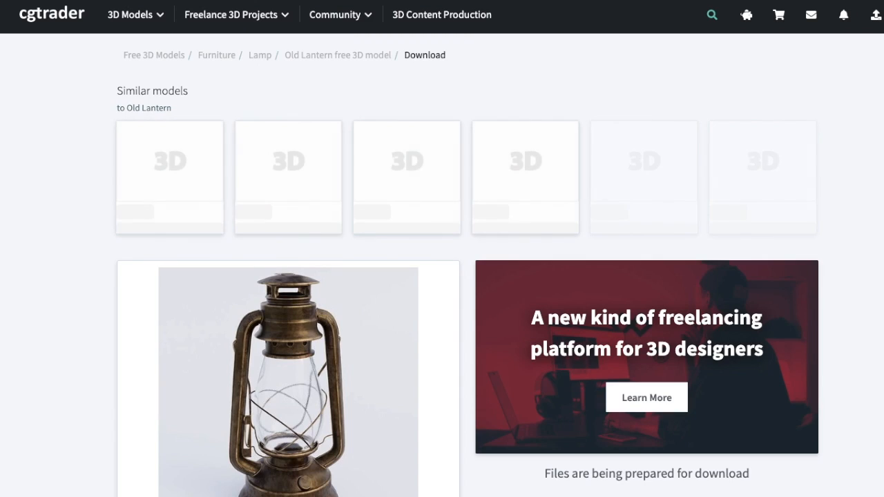
{"action": "scroll", "coordinate": [586, 495], "scroll_direction": "down", "scroll_amount": 1}
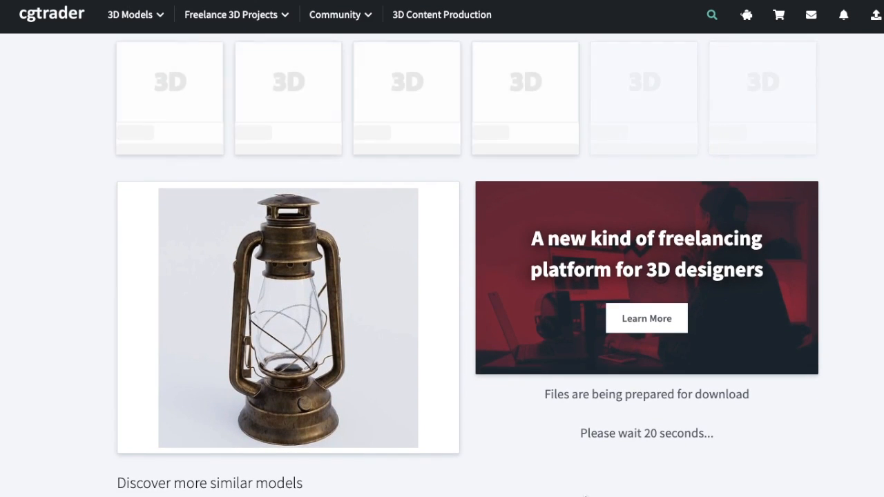
{"action": "scroll", "coordinate": [586, 494], "scroll_direction": "up", "scroll_amount": 1}
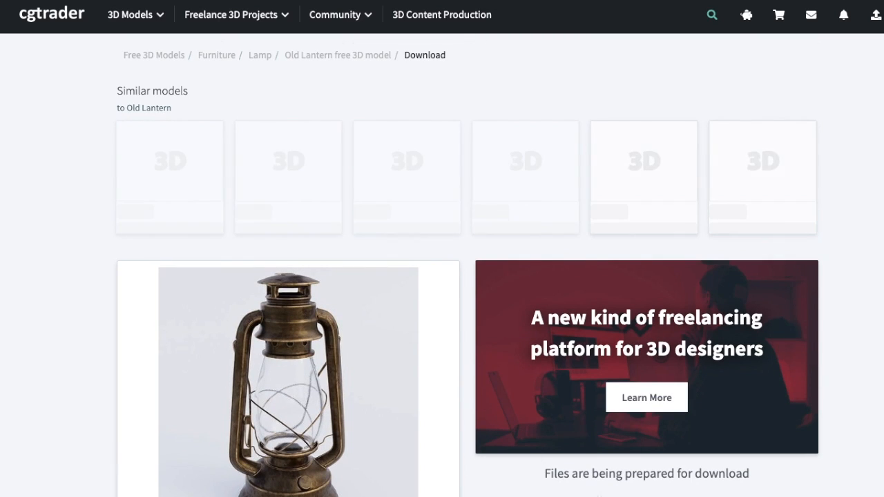
{"action": "scroll", "coordinate": [587, 495], "scroll_direction": "down", "scroll_amount": 1}
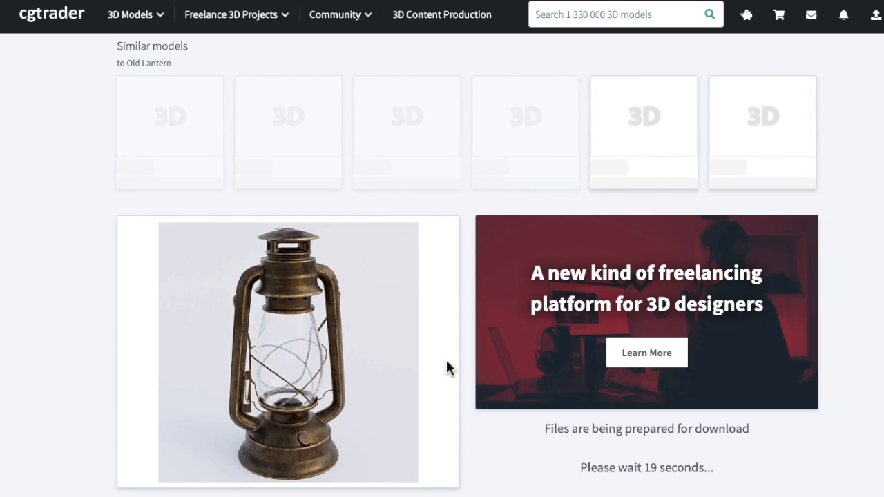
{"action": "key", "text": "super+Tab"}
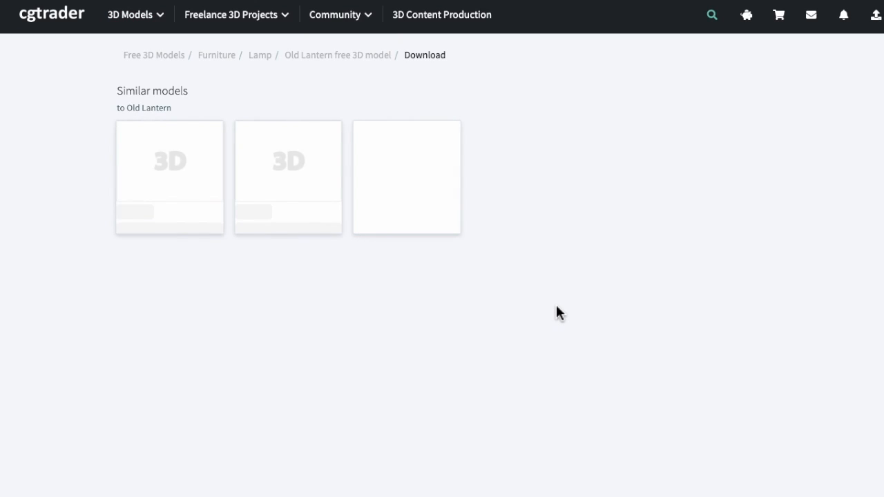
{"action": "scroll", "coordinate": [656, 393], "scroll_direction": "down", "scroll_amount": 2}
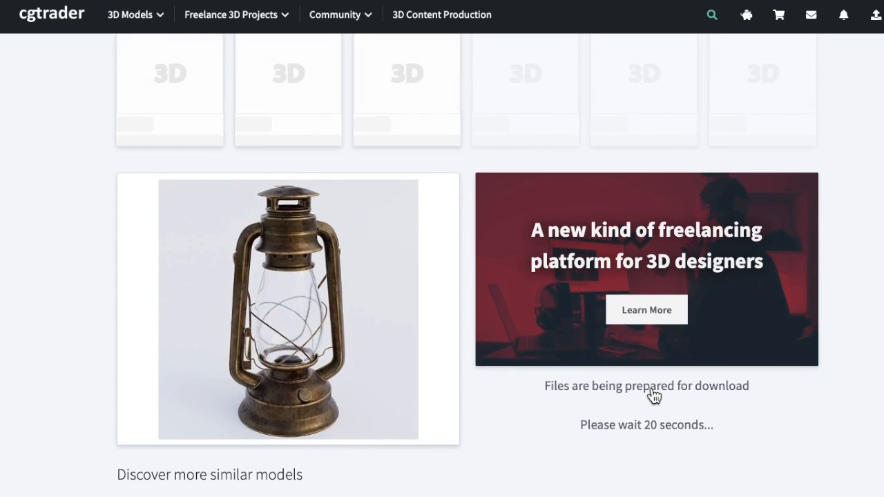
Step: Switch to Blender, lock onto the camera view and move the lamp slightly so it sits within the camera frame
{"action": "key", "text": "super+Tab"}
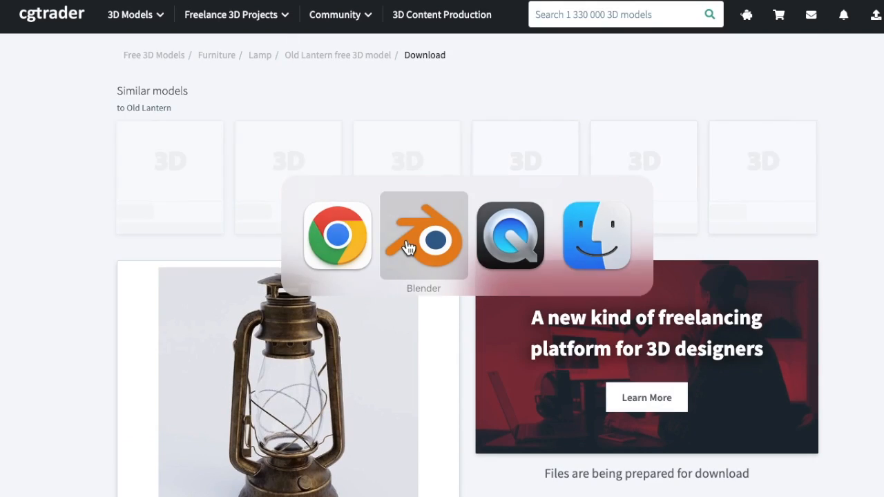
{"action": "scroll", "coordinate": [401, 152], "scroll_direction": "left", "scroll_amount": 3}
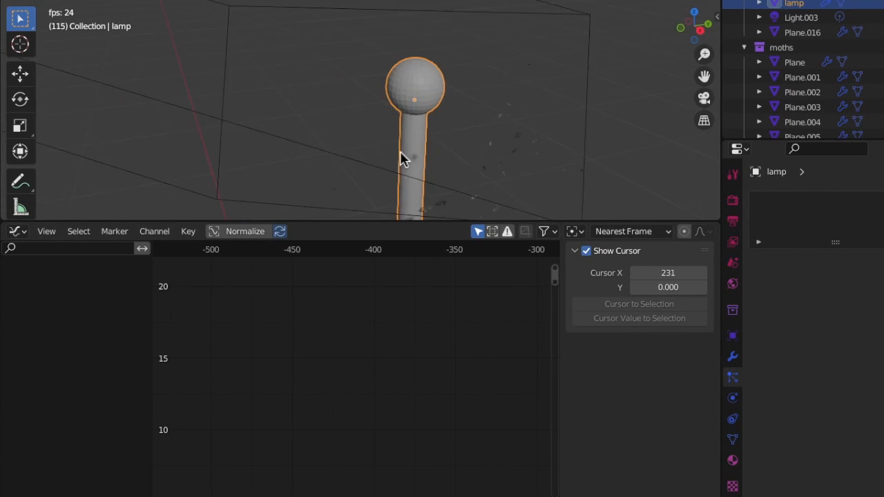
{"action": "scroll", "coordinate": [401, 152], "scroll_direction": "right", "scroll_amount": 3, "text": "shift"}
{"action": "scroll", "coordinate": [394, 144], "scroll_direction": "up", "scroll_amount": 2}
{"action": "scroll", "coordinate": [364, 134], "scroll_direction": "up", "scroll_amount": 1}
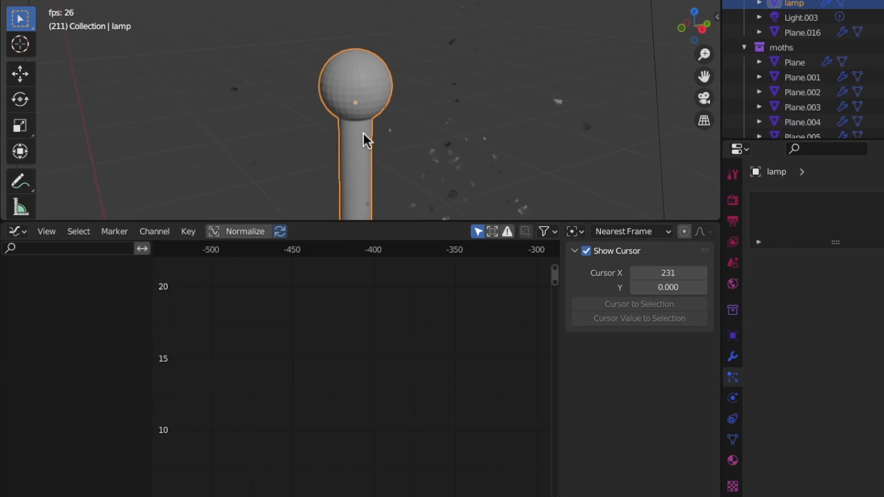
{"action": "scroll", "coordinate": [363, 134], "scroll_direction": "down", "scroll_amount": 1}
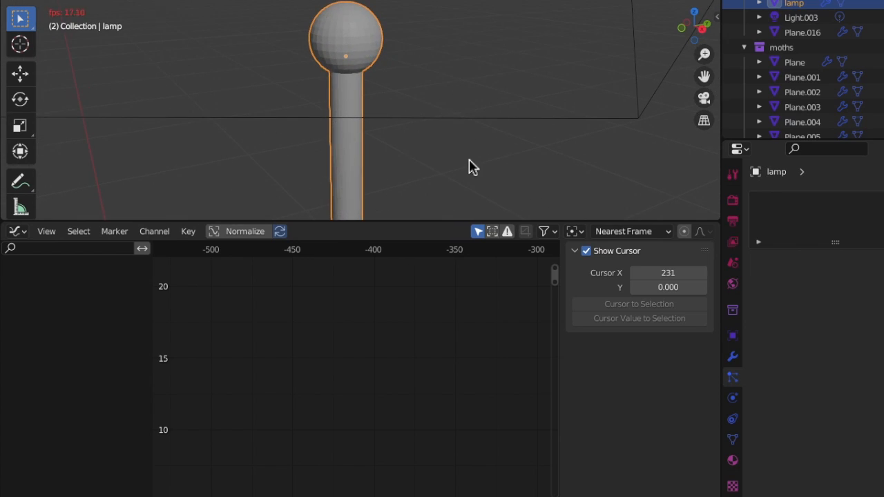
{"action": "left_click", "coordinate": [704, 100]}
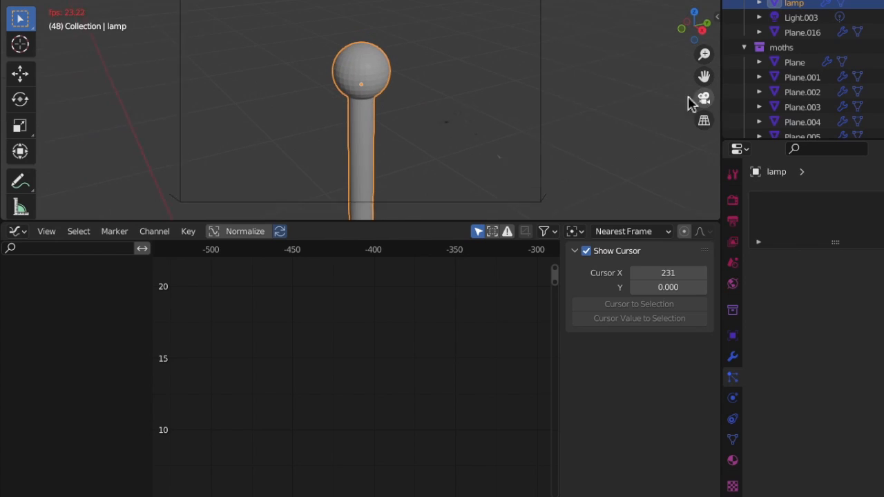
{"action": "key", "text": "g"}
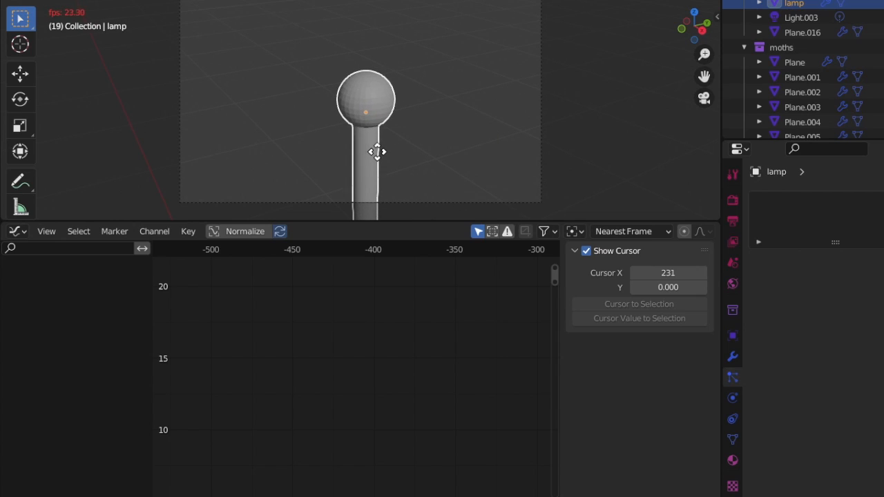
{"action": "left_click", "coordinate": [375, 152]}
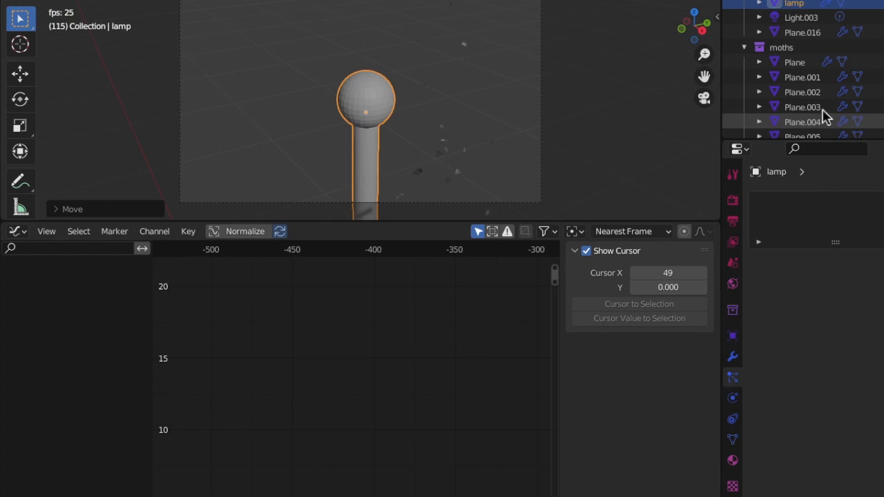
Step: Select Plane.016 and try an emission number of 500 in its particle system
{"action": "left_click", "coordinate": [795, 33]}
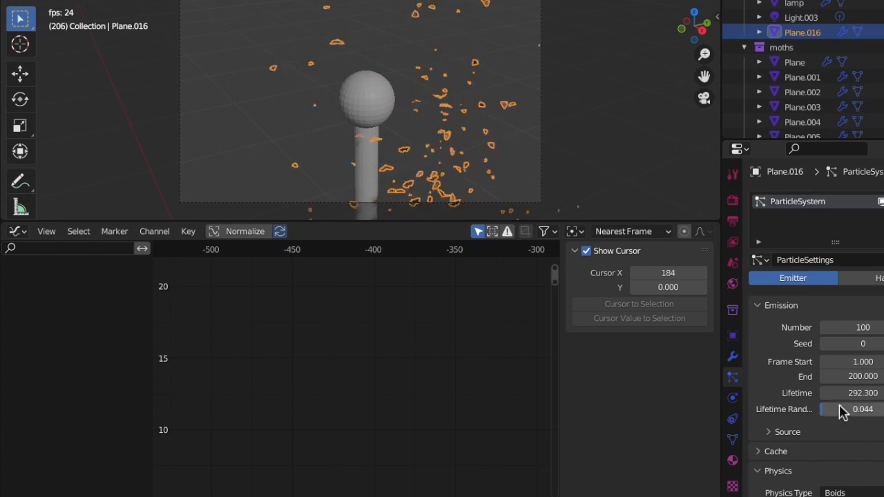
{"action": "left_click", "coordinate": [860, 331]}
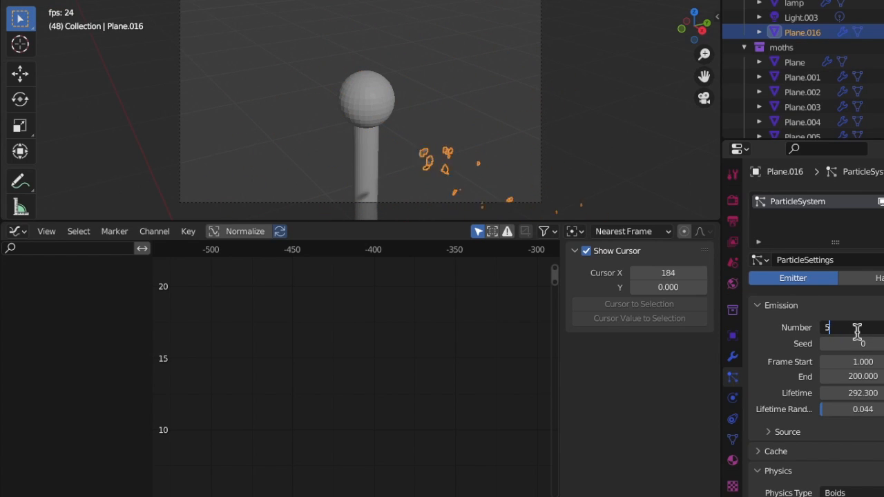
{"action": "key", "text": "Return"}
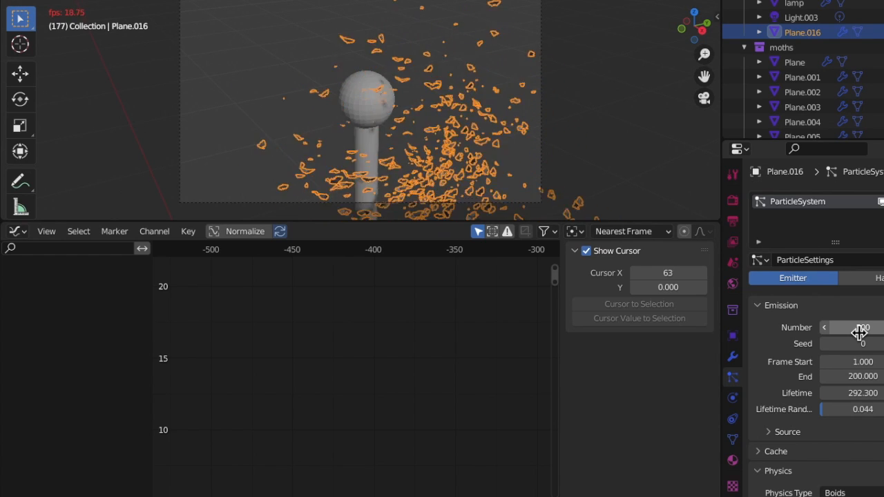
Step: Set the emission number of Plane.016's particle system to 200 and hide the viewport overlays
{"action": "left_click", "coordinate": [860, 330]}
{"action": "type", "text": "200"}
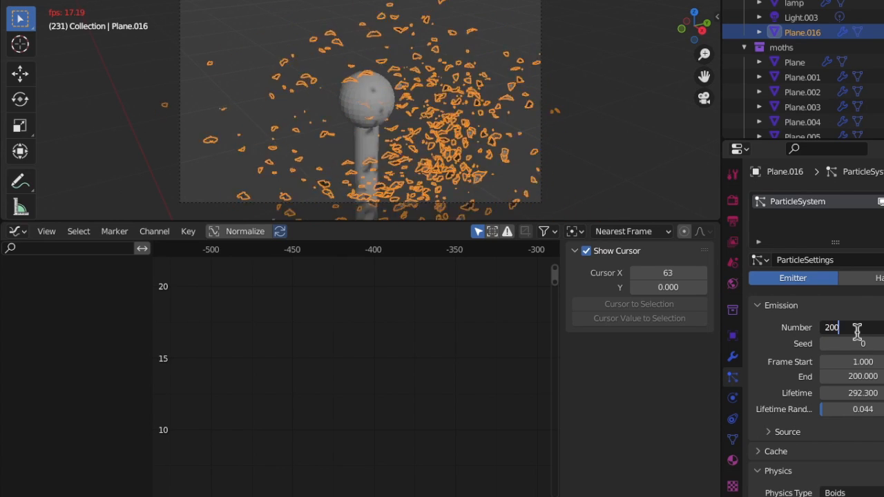
{"action": "key", "text": "Return"}
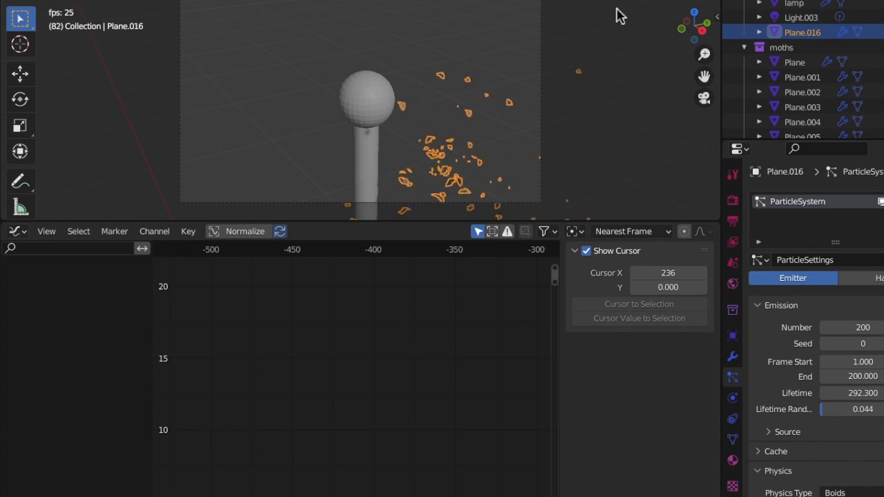
{"action": "key", "text": "shift+alt+z"}
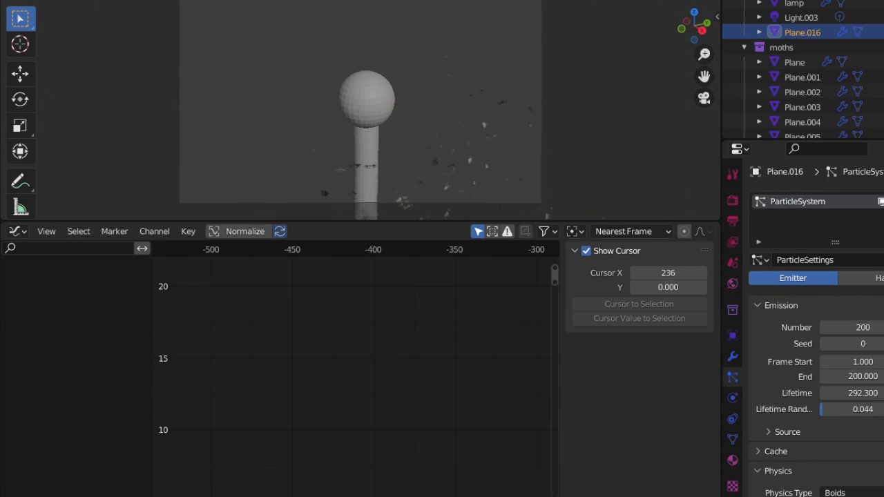